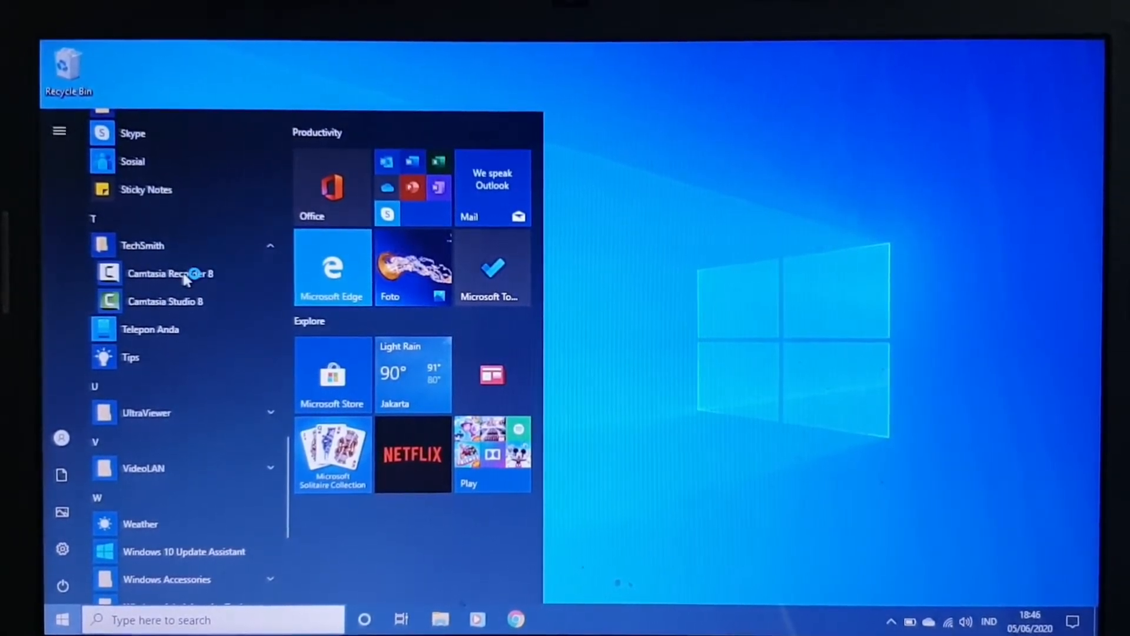
- Launch Camtasia Recorder 8, set the capture area to full screen and start recording
{"action": "left_click", "coordinate": [186, 280]}
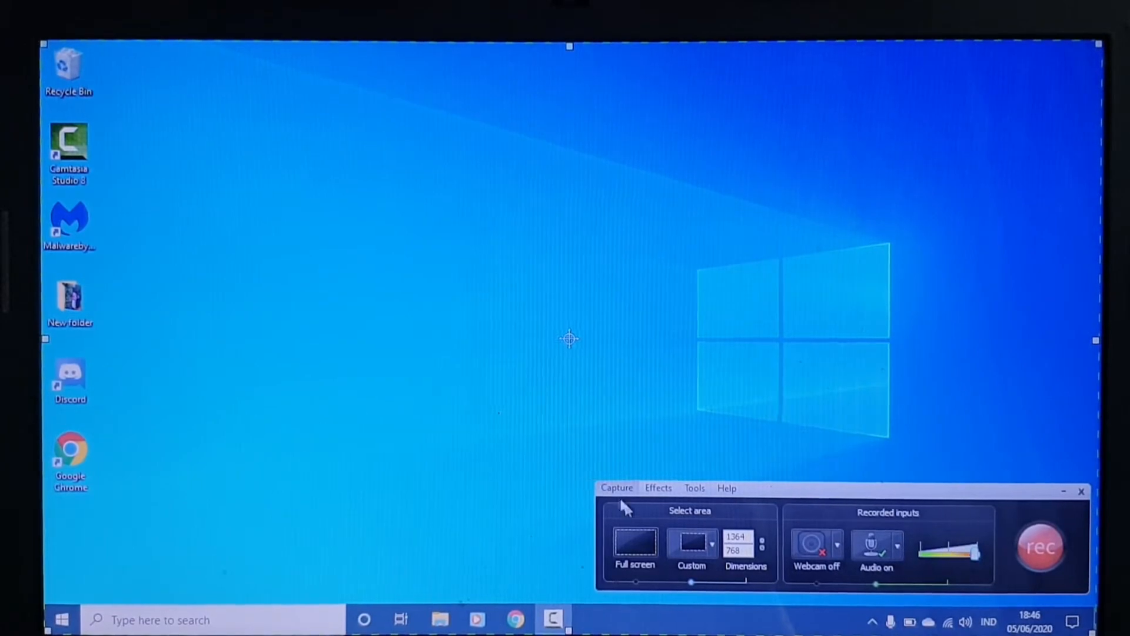
{"action": "left_click", "coordinate": [647, 556]}
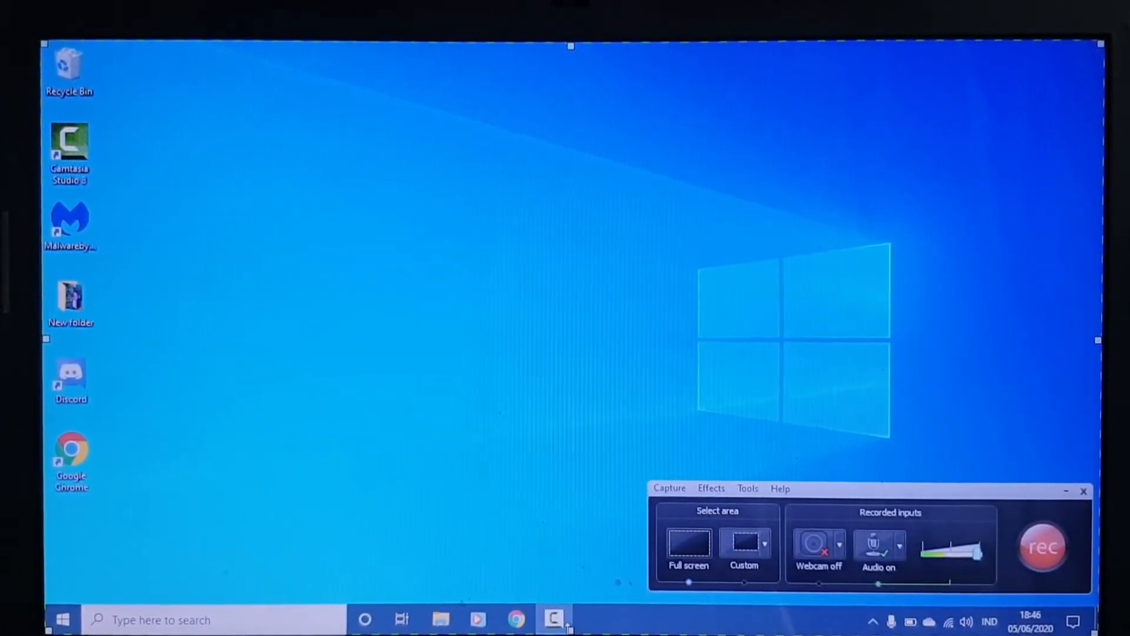
{"action": "mouse_move", "coordinate": [568, 629]}
{"action": "left_mouse_down"}
{"action": "mouse_move", "coordinate": [567, 574]}
{"action": "mouse_move", "coordinate": [569, 623]}
{"action": "mouse_move", "coordinate": [580, 629]}
{"action": "left_mouse_up"}
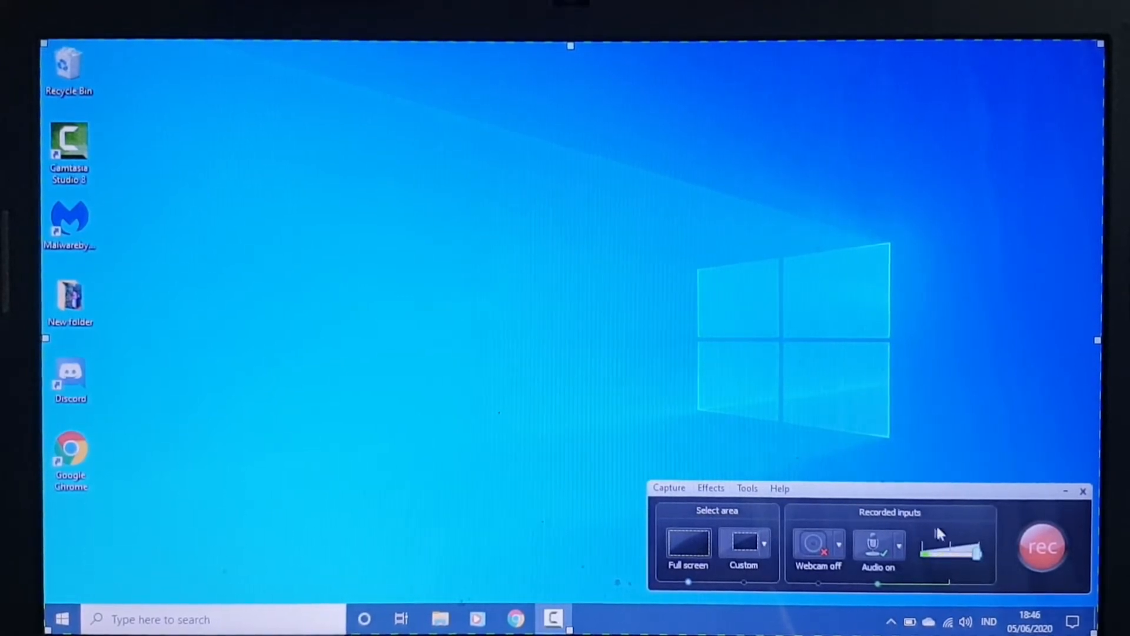
{"action": "left_click", "coordinate": [1040, 558]}
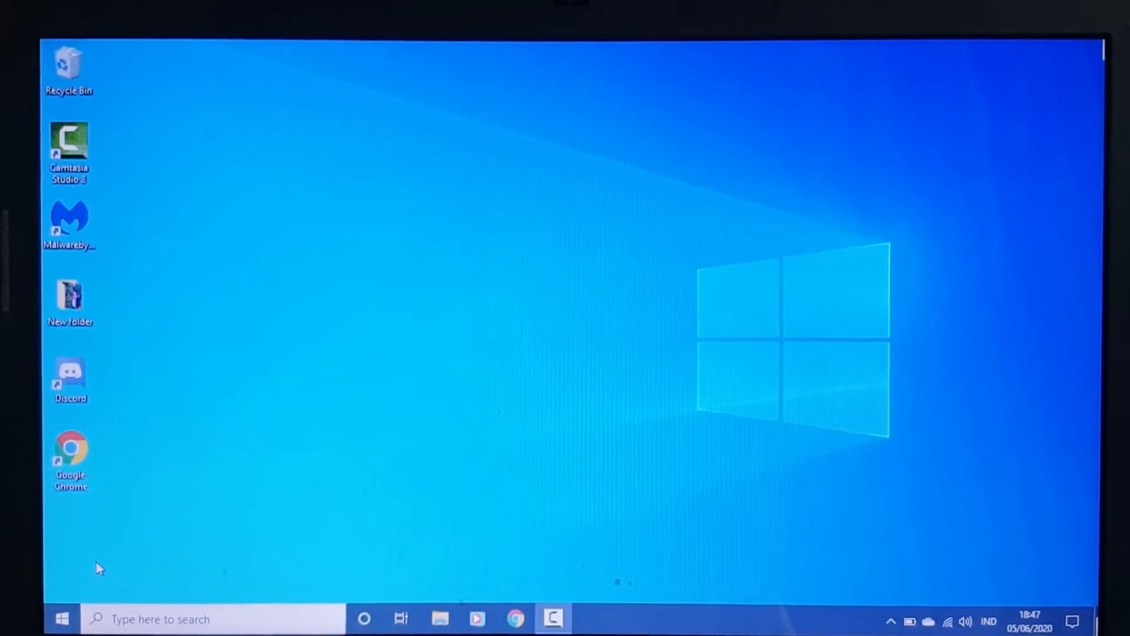
- Search Windows for "accurate" and launch ACCURATE5 Standard
{"action": "left_click", "coordinate": [70, 618]}
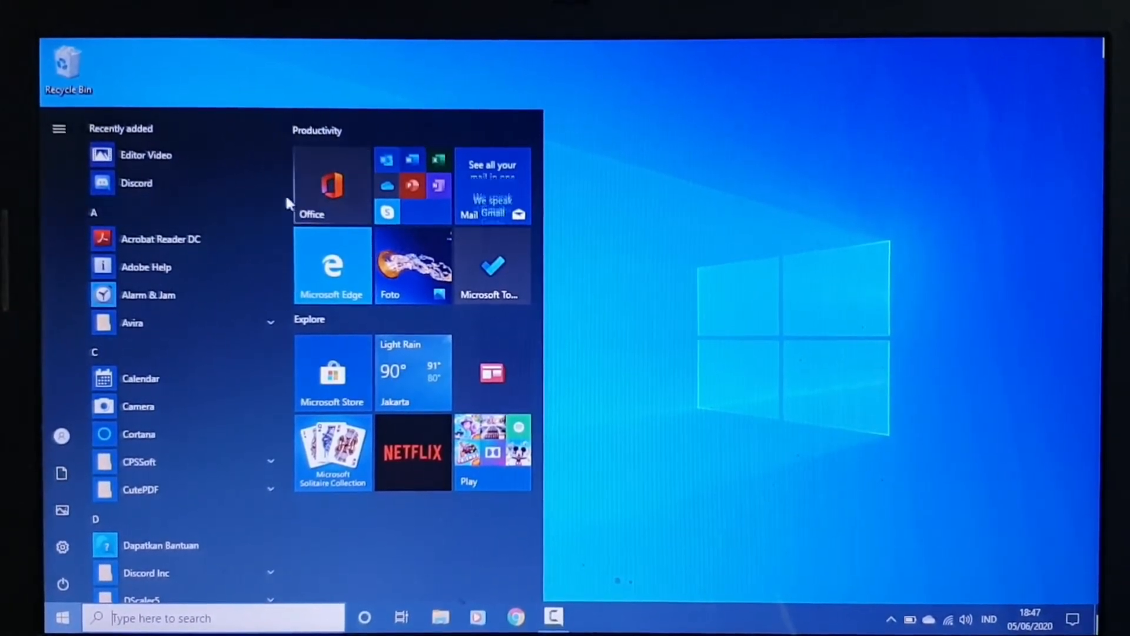
{"action": "left_click", "coordinate": [130, 613]}
{"action": "type", "text": "a"}
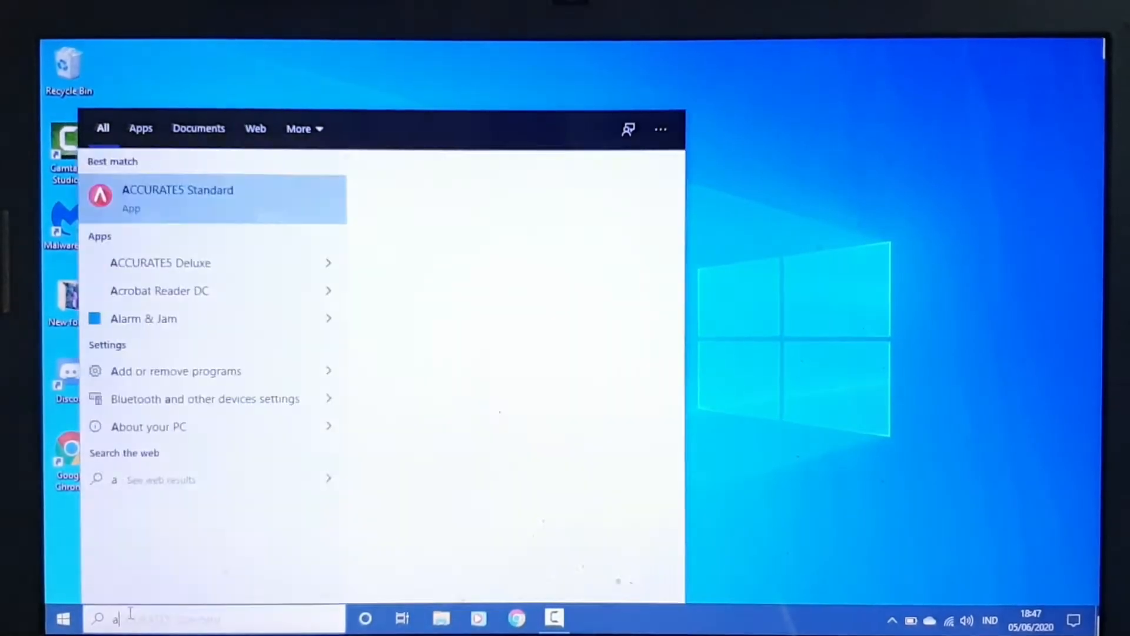
{"action": "type", "text": "ccurate"}
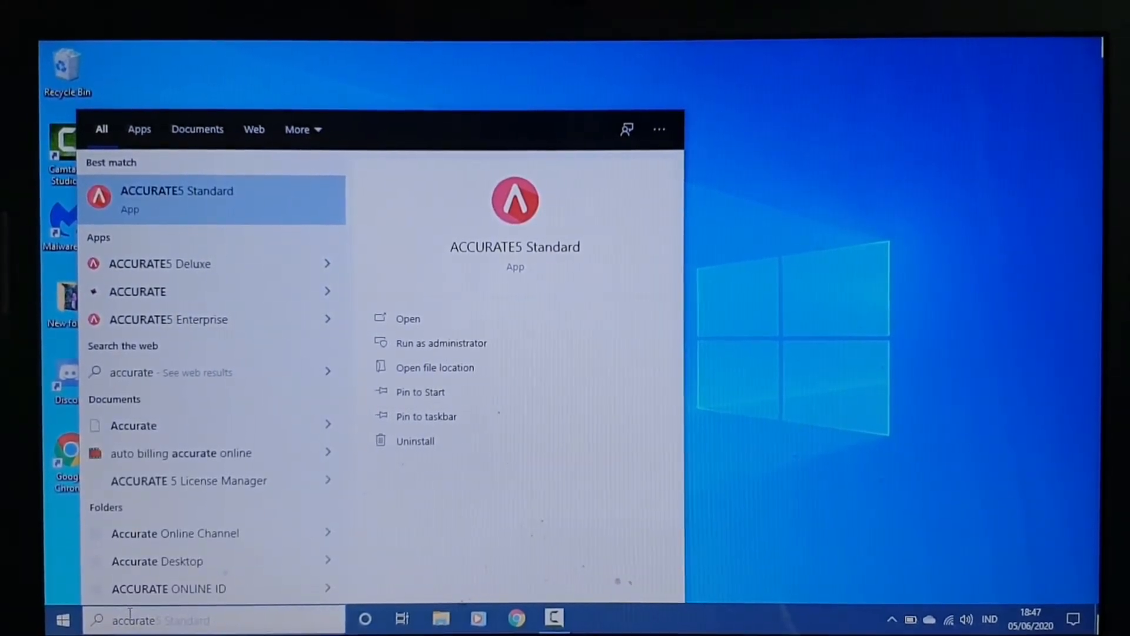
{"action": "key", "text": "Return"}
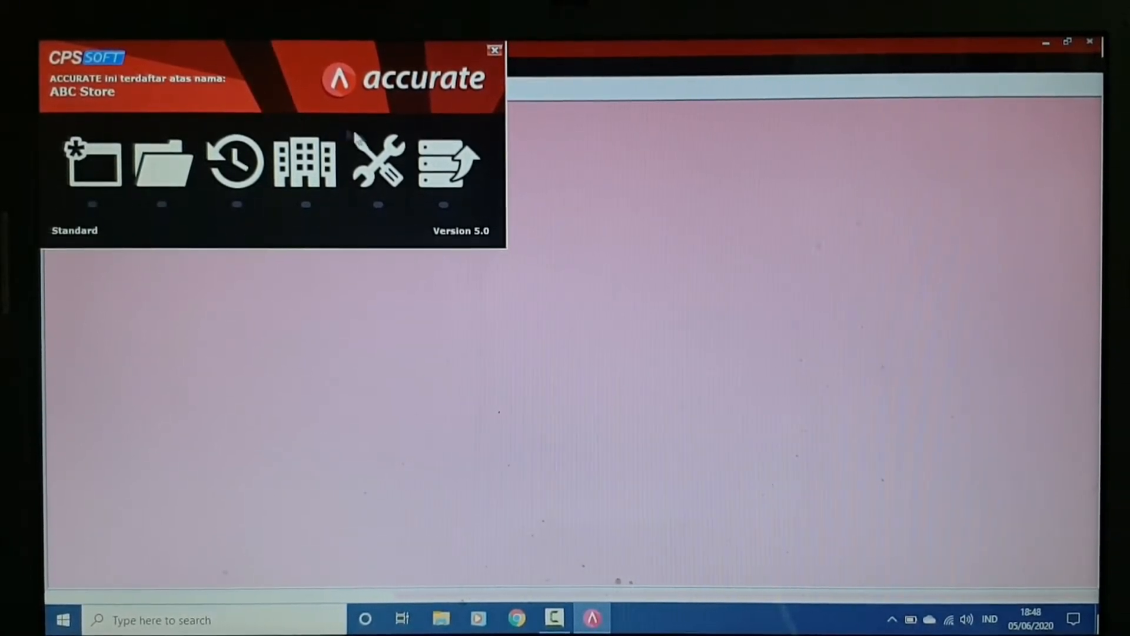
- Open the sample company database and log in as the prefilled user, pasting the account password into the Kata Kunci field
{"action": "left_click", "coordinate": [298, 168]}
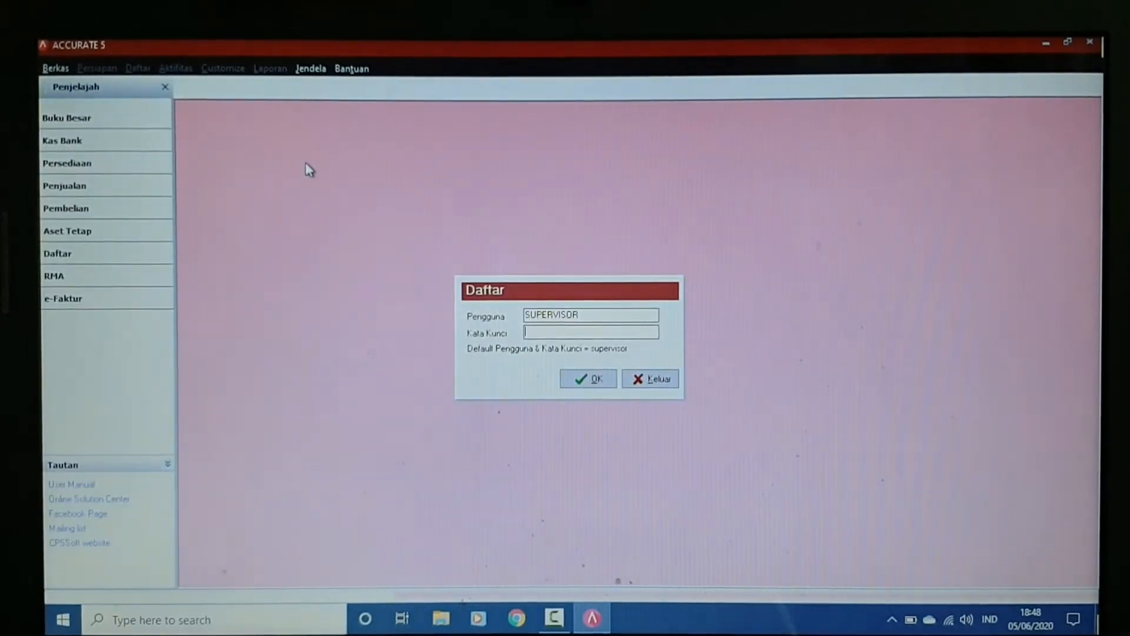
{"action": "double_click", "coordinate": [561, 313]}
{"action": "right_click", "coordinate": [561, 312]}
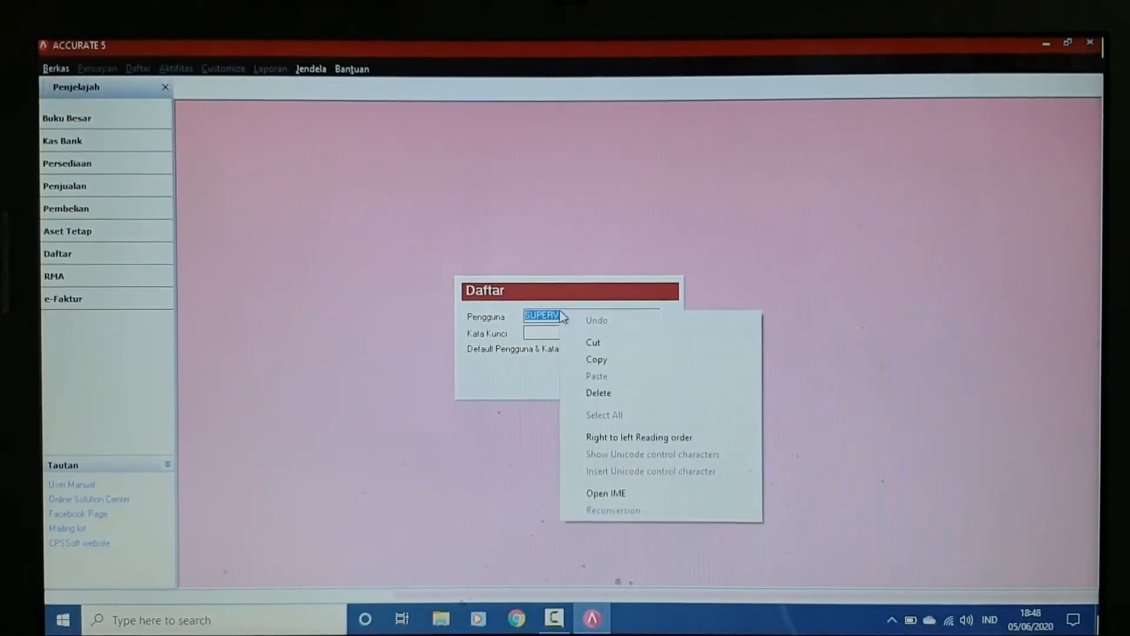
{"action": "left_click", "coordinate": [594, 360]}
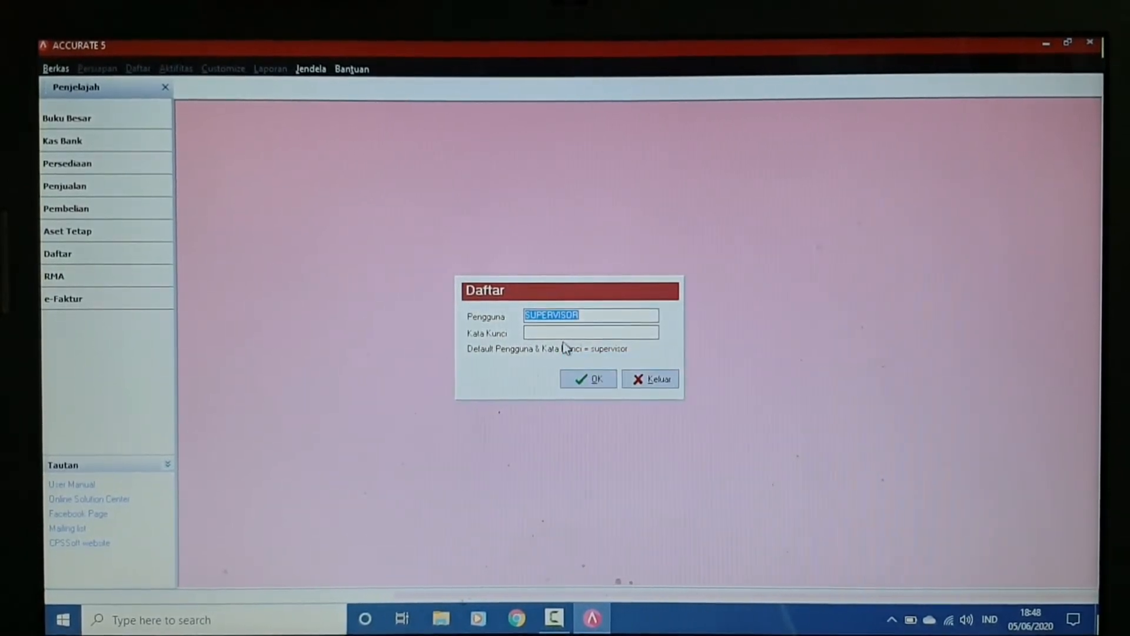
{"action": "right_click", "coordinate": [558, 337]}
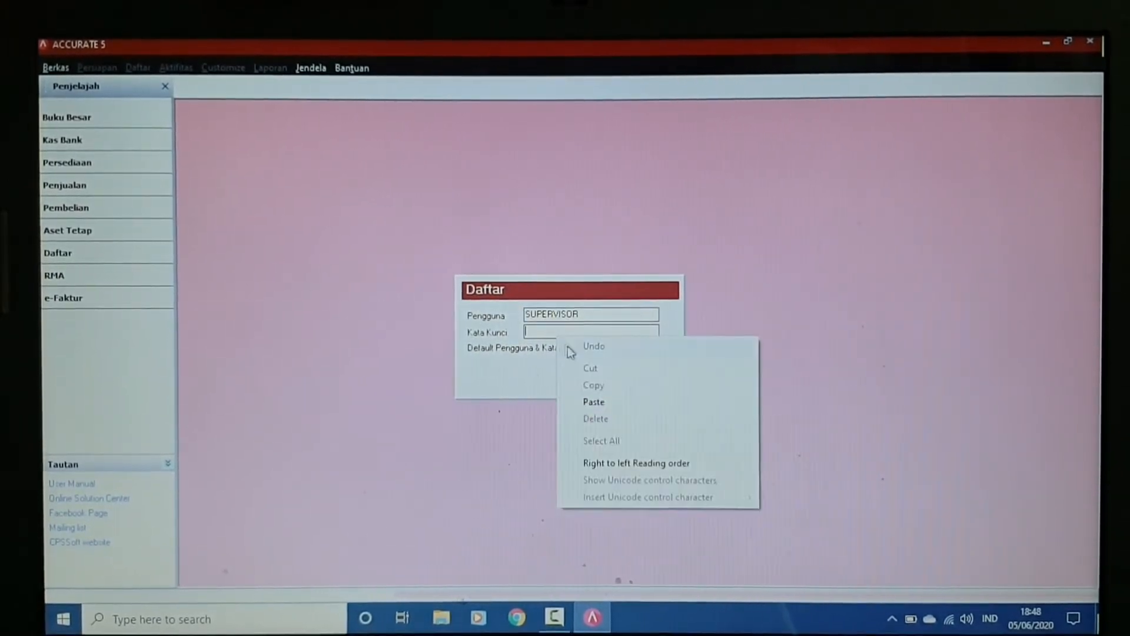
{"action": "left_click", "coordinate": [592, 402]}
{"action": "left_click", "coordinate": [585, 381]}
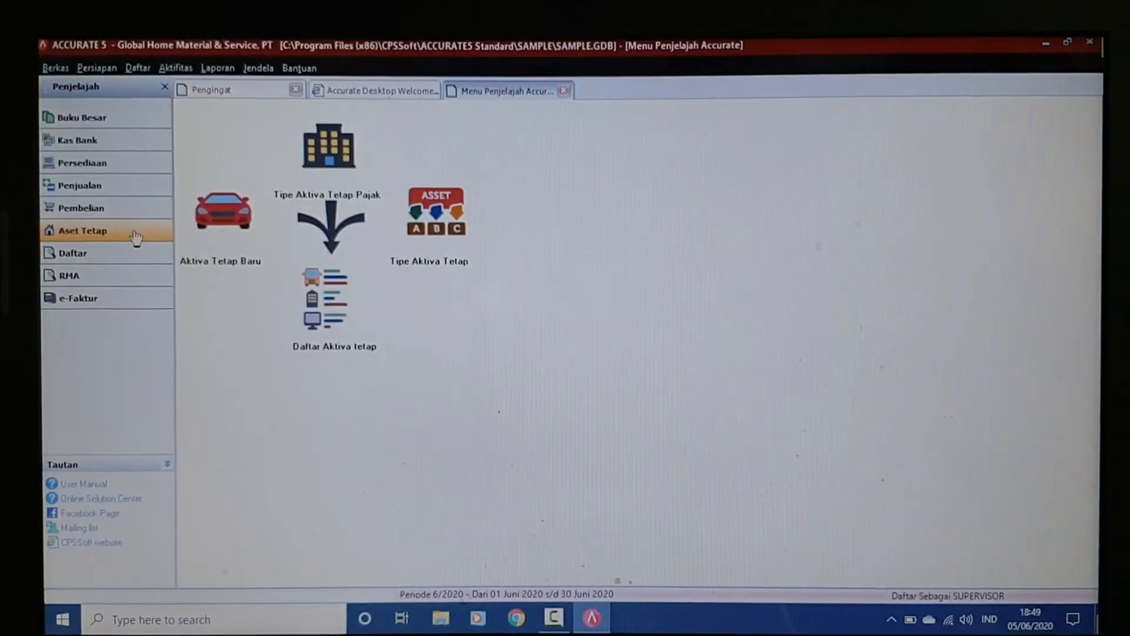
- Show the Daftar module, stop the screen recording and pause its preview playback
{"action": "left_click", "coordinate": [143, 260]}
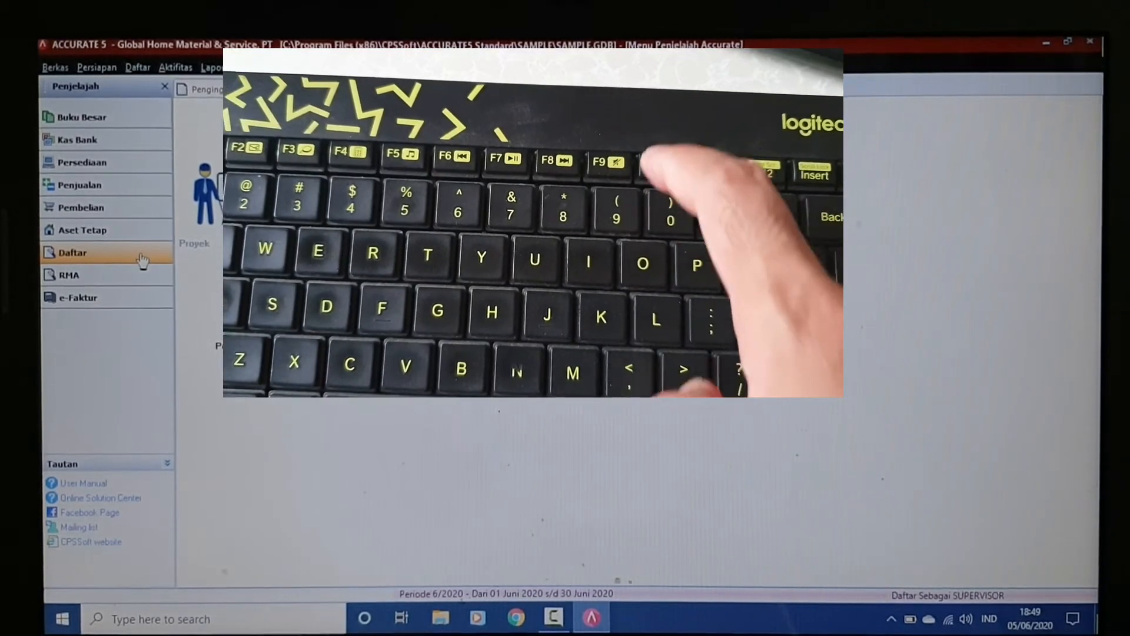
{"action": "key", "text": "F10"}
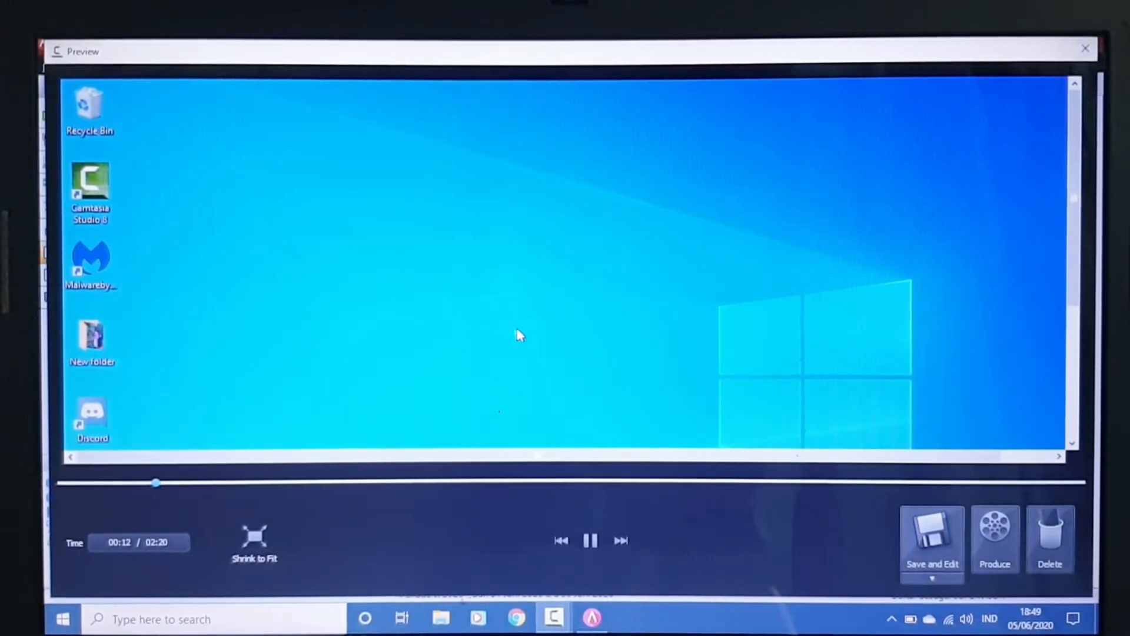
{"action": "left_click", "coordinate": [589, 540]}
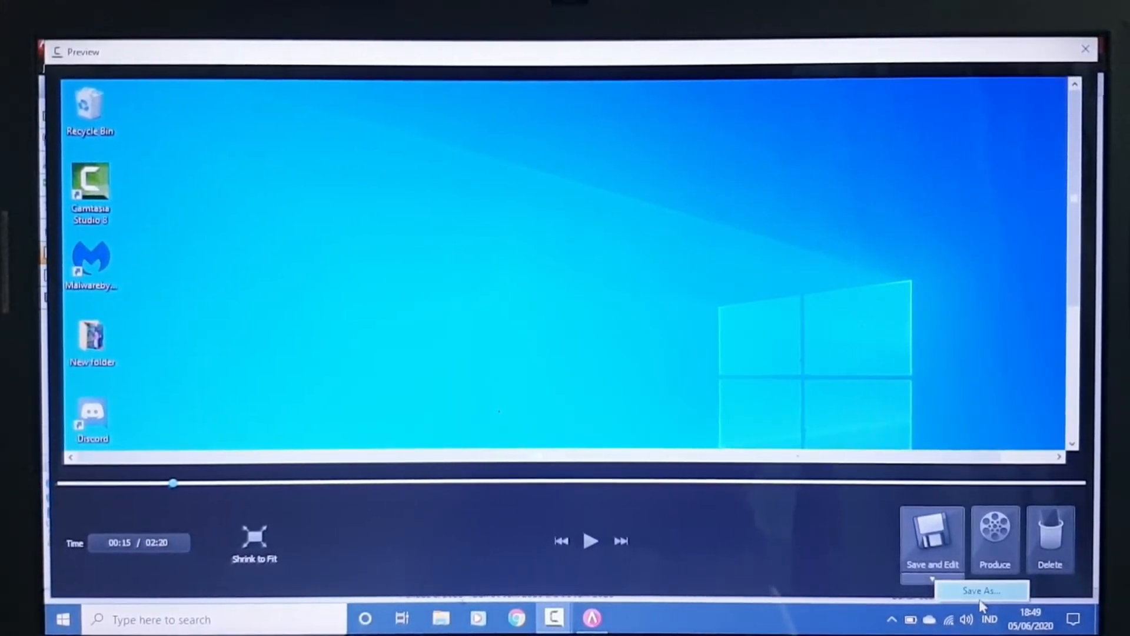
- Choose to save the recording under its own name in a new folder called "proyek video" on Local Disk (D:)
{"action": "left_click", "coordinate": [978, 590]}
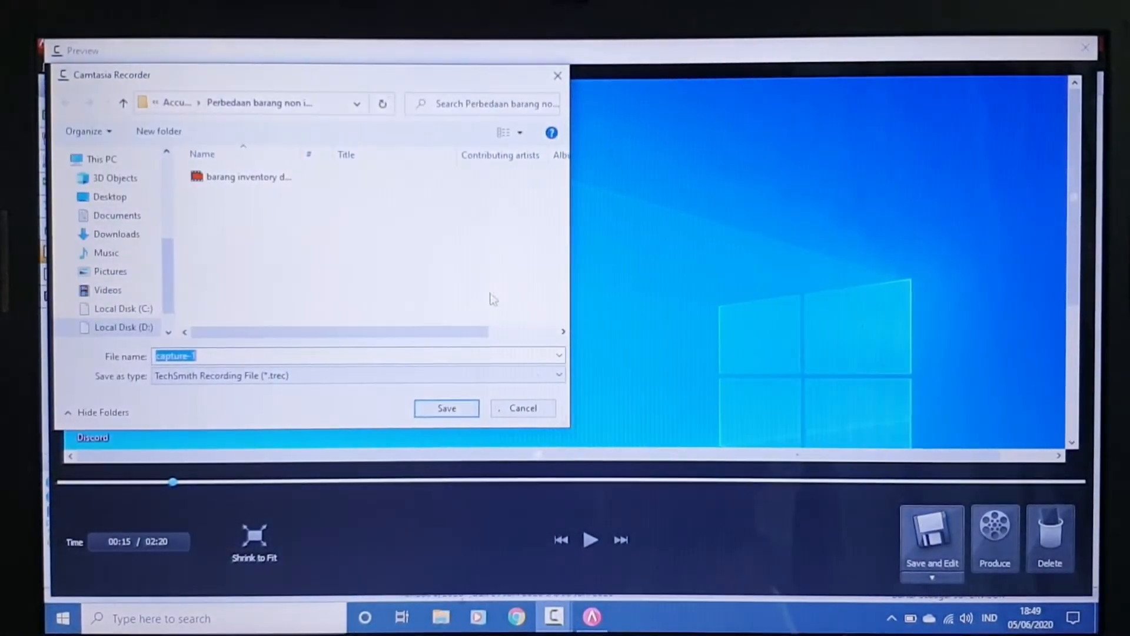
{"action": "left_click_drag", "start_coordinate": [170, 252], "coordinate": [171, 270]}
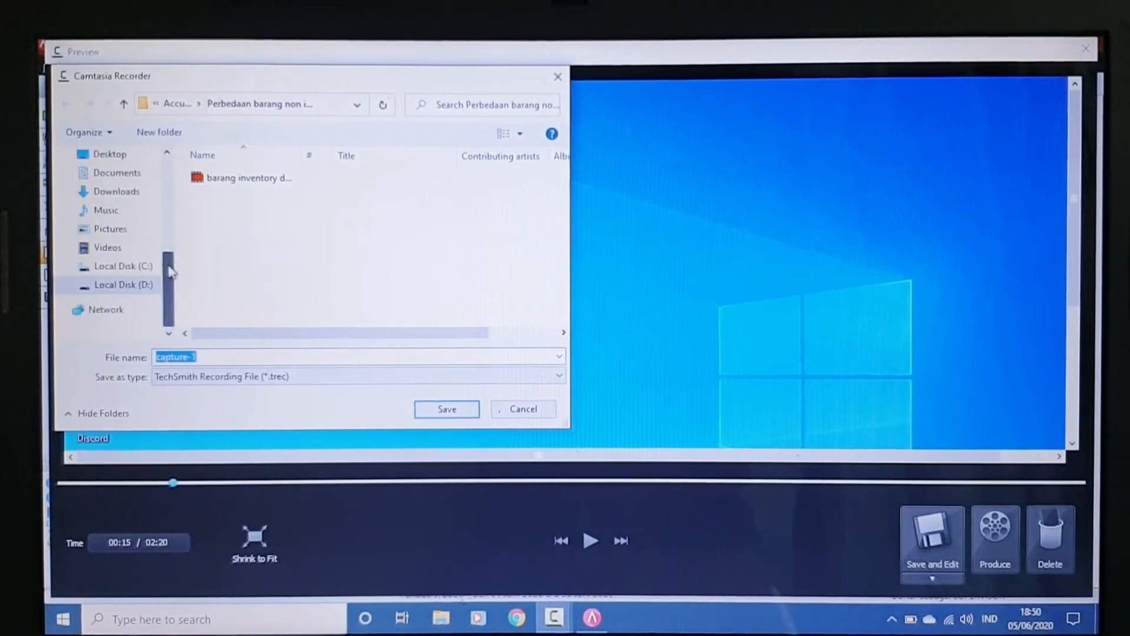
{"action": "left_click", "coordinate": [124, 285]}
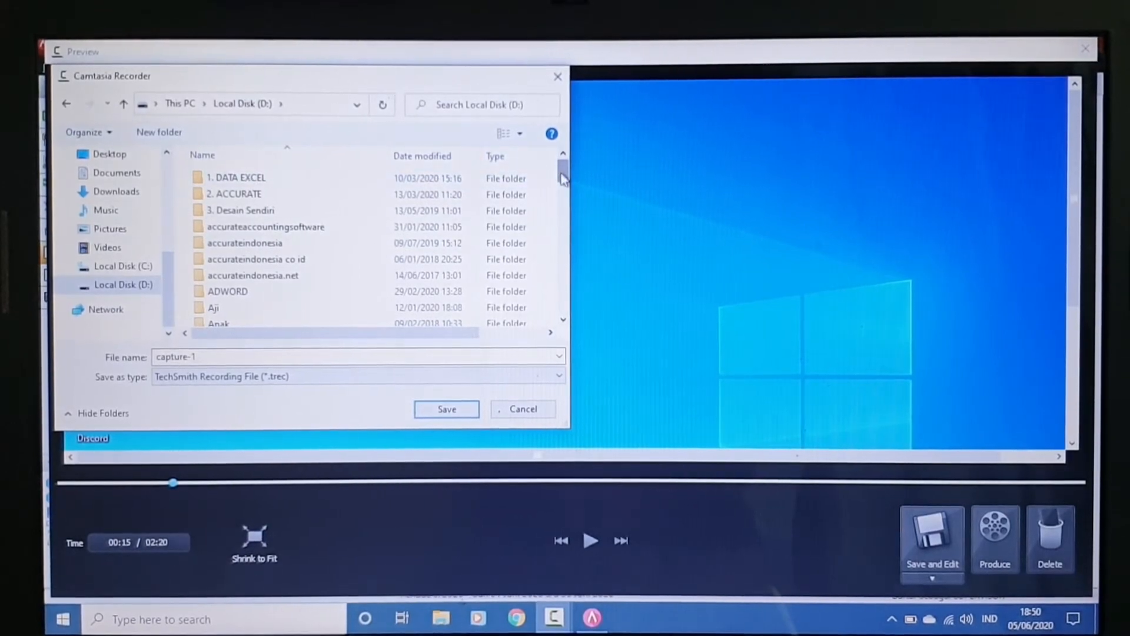
{"action": "scroll", "coordinate": [562, 178], "scroll_direction": "down", "scroll_amount": 4}
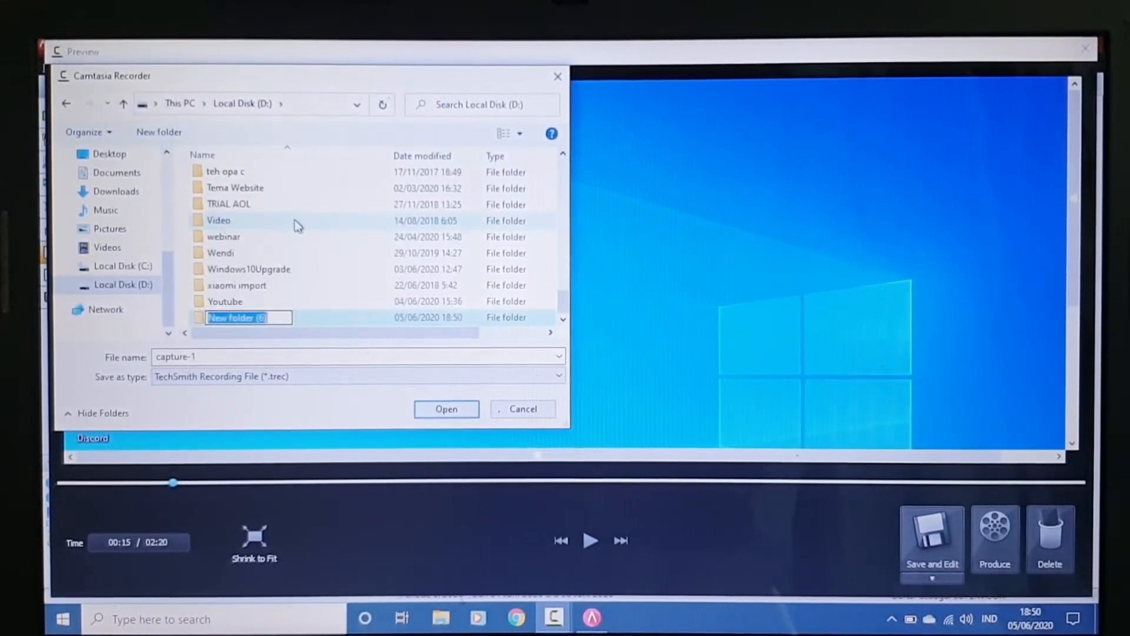
{"action": "type", "text": "proyek video"}
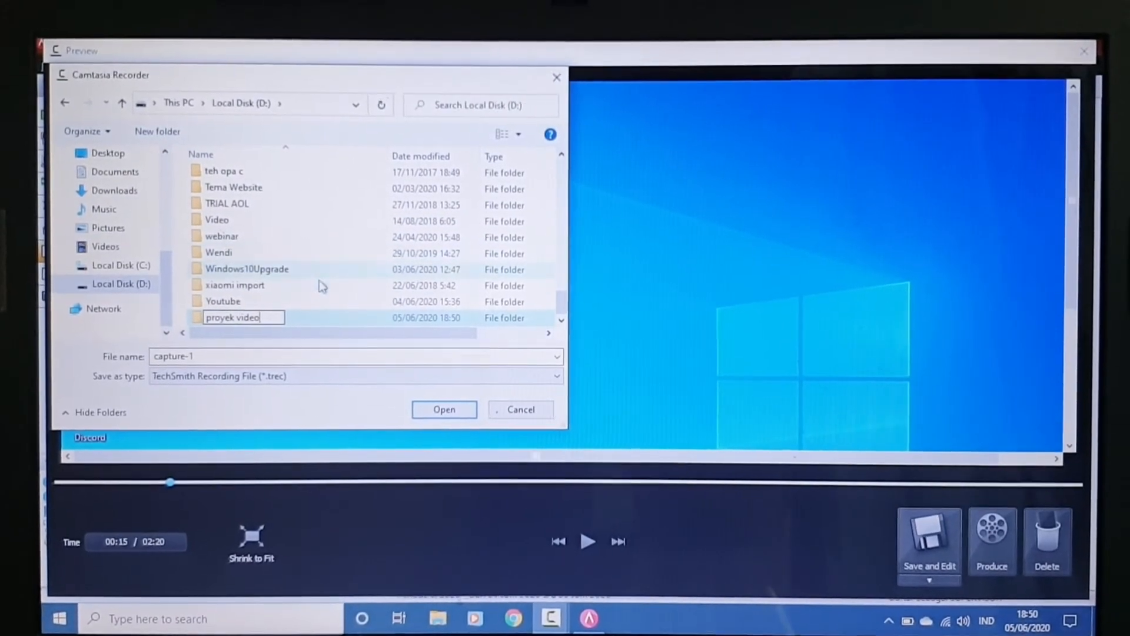
{"action": "double_click", "coordinate": [327, 323]}
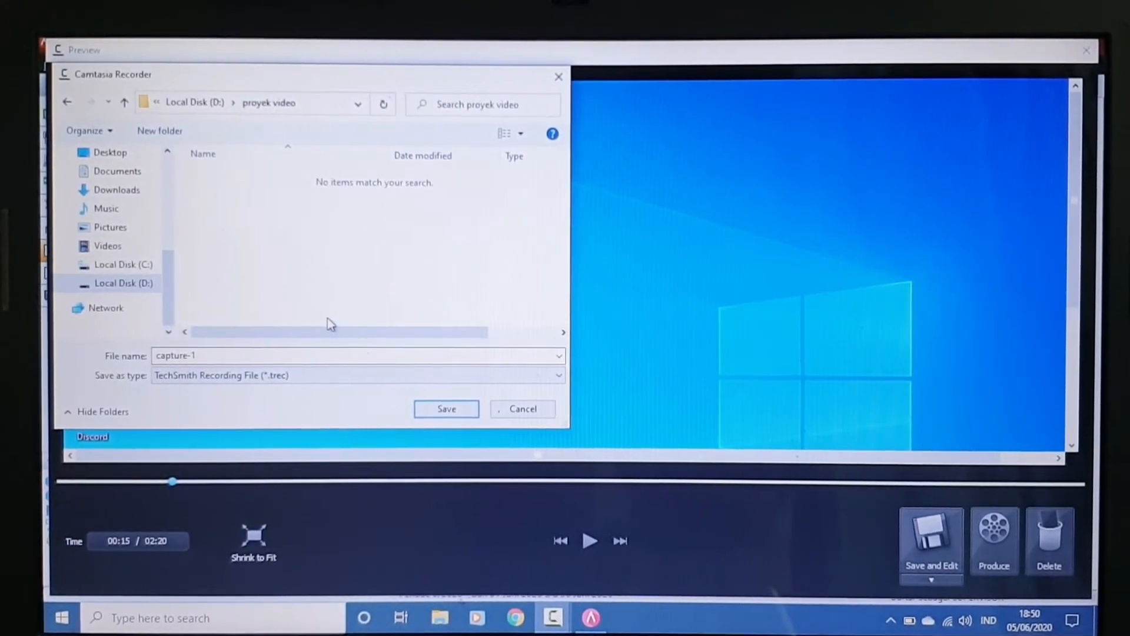
- Save the recording as "software tutorial" in TechSmith Recording File format and close the recorder
{"action": "type", "text": "software tutorial"}
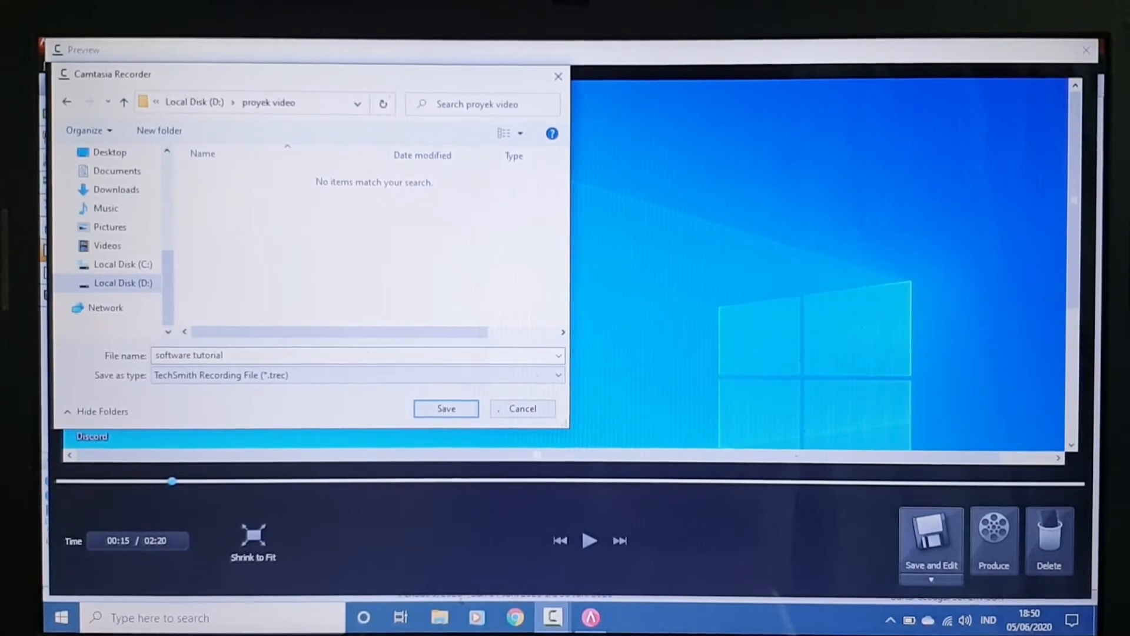
{"action": "left_click", "coordinate": [434, 415]}
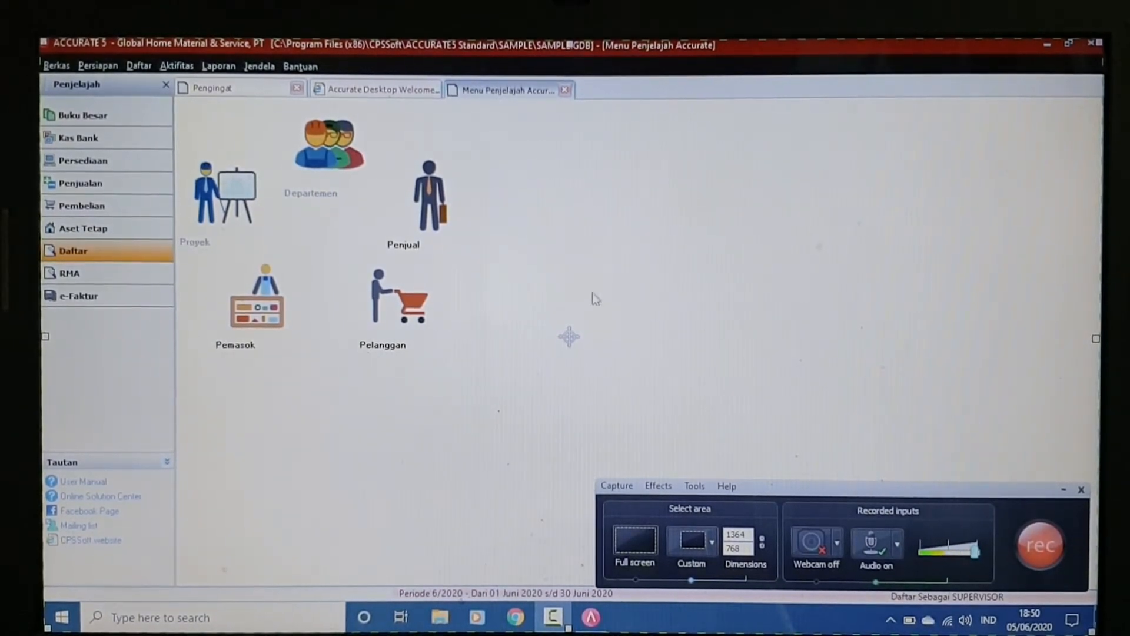
{"action": "left_click", "coordinate": [1082, 489]}
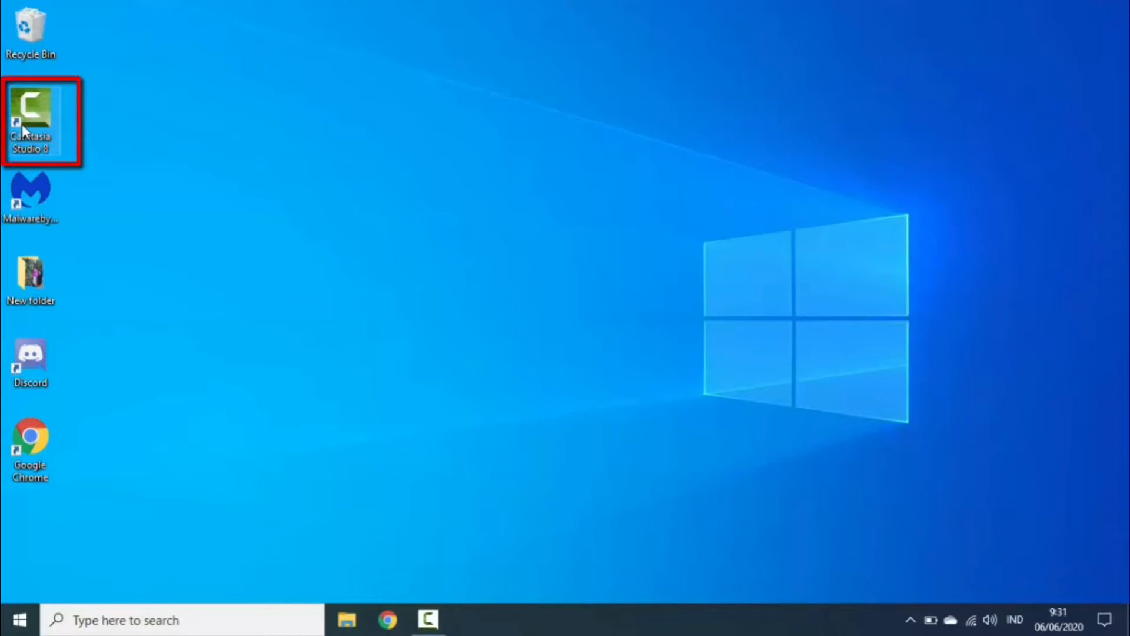
- Launch Camtasia Studio 8 in evaluation mode and dismiss its welcome dialog
{"action": "double_click", "coordinate": [24, 121]}
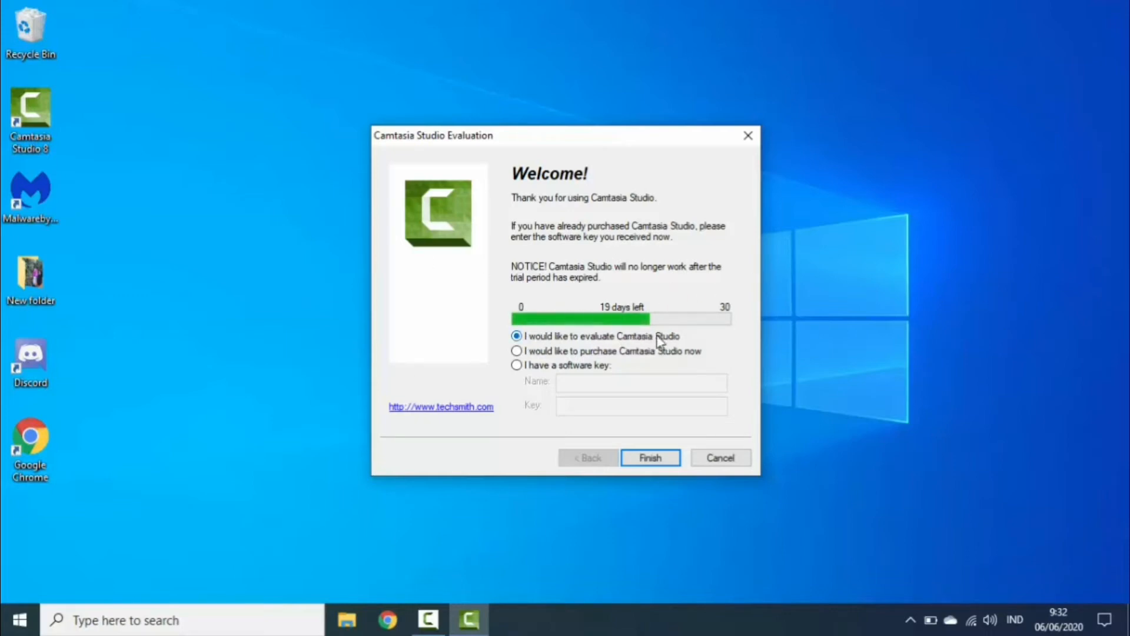
{"action": "left_click", "coordinate": [650, 458]}
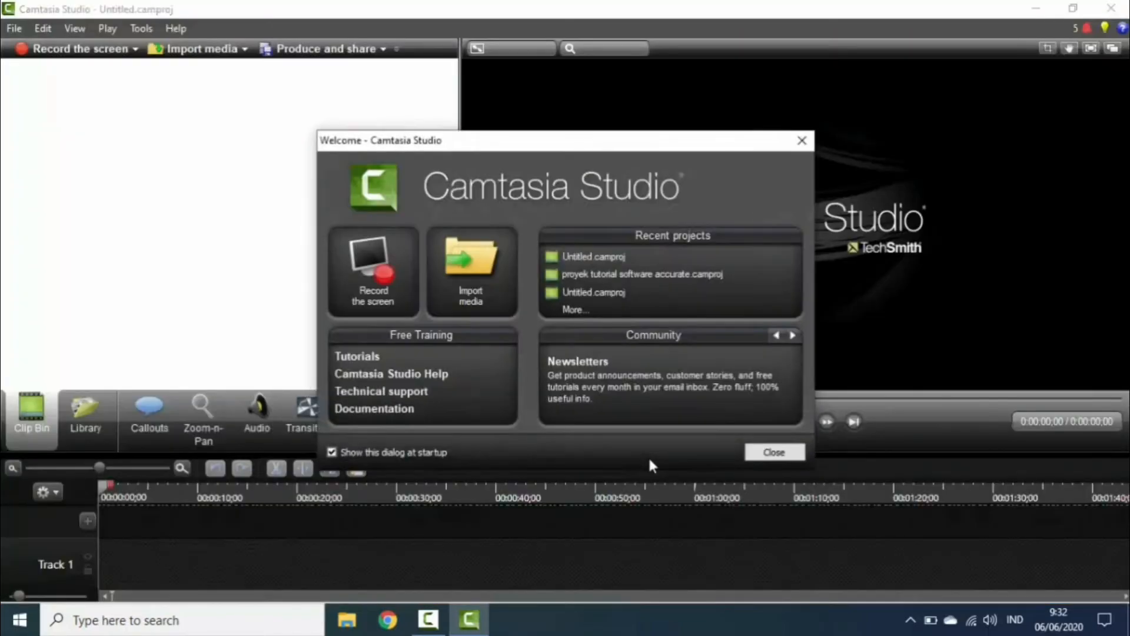
{"action": "left_click", "coordinate": [778, 454]}
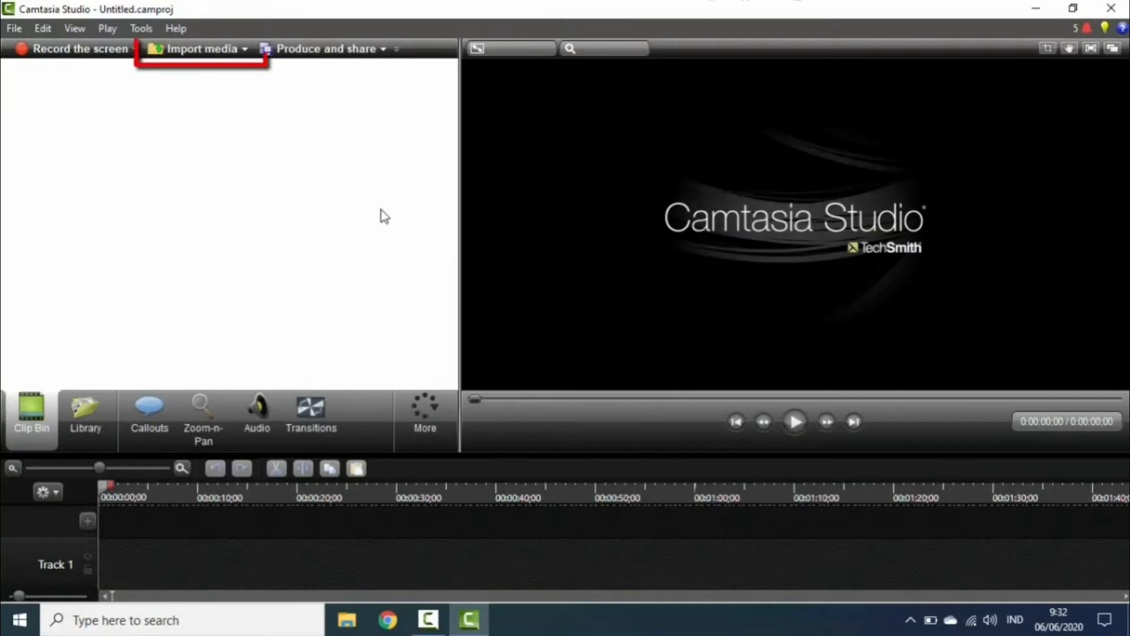
- Import the "software tutorial" recording from the proyek video folder on Local Disk (D:) into the Clip Bin
{"action": "left_click", "coordinate": [222, 55]}
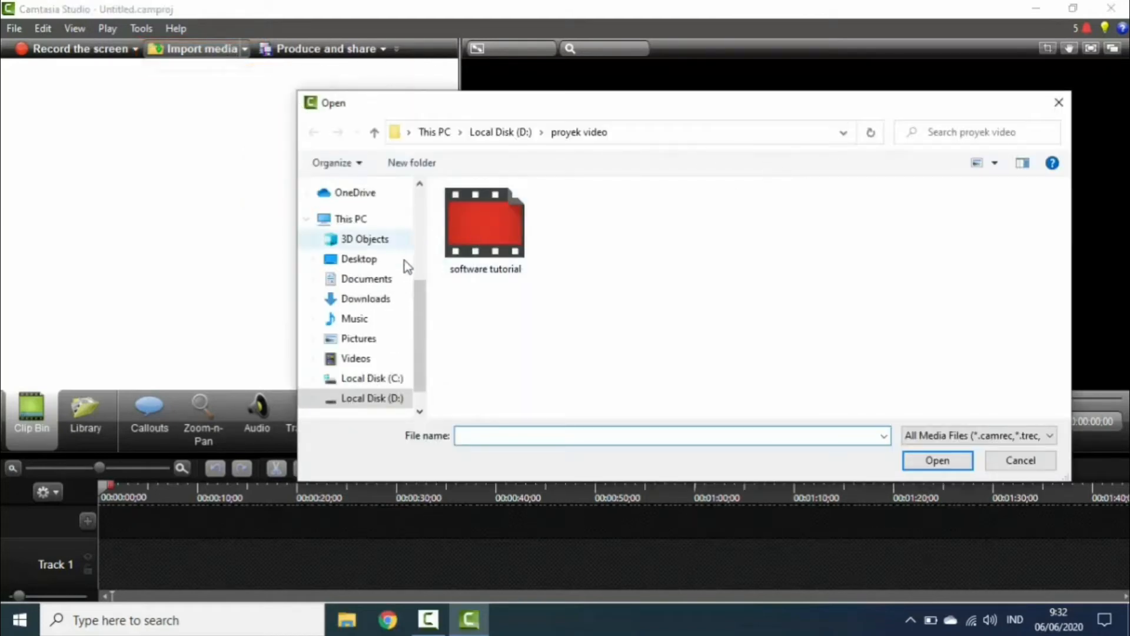
{"action": "left_click", "coordinate": [373, 402]}
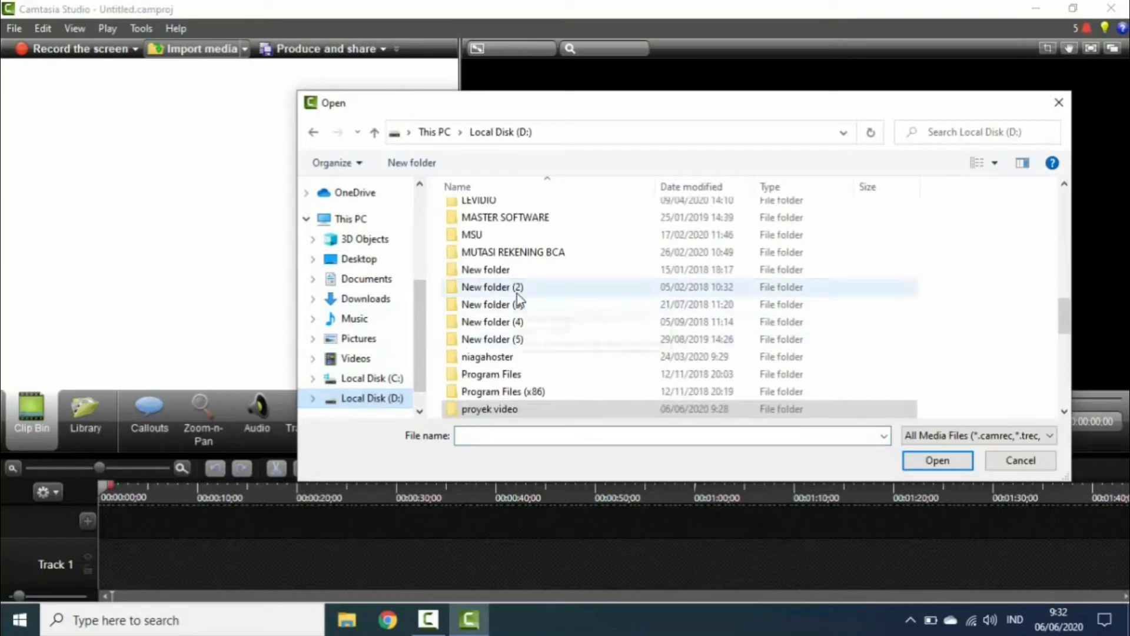
{"action": "type", "text": "proy"}
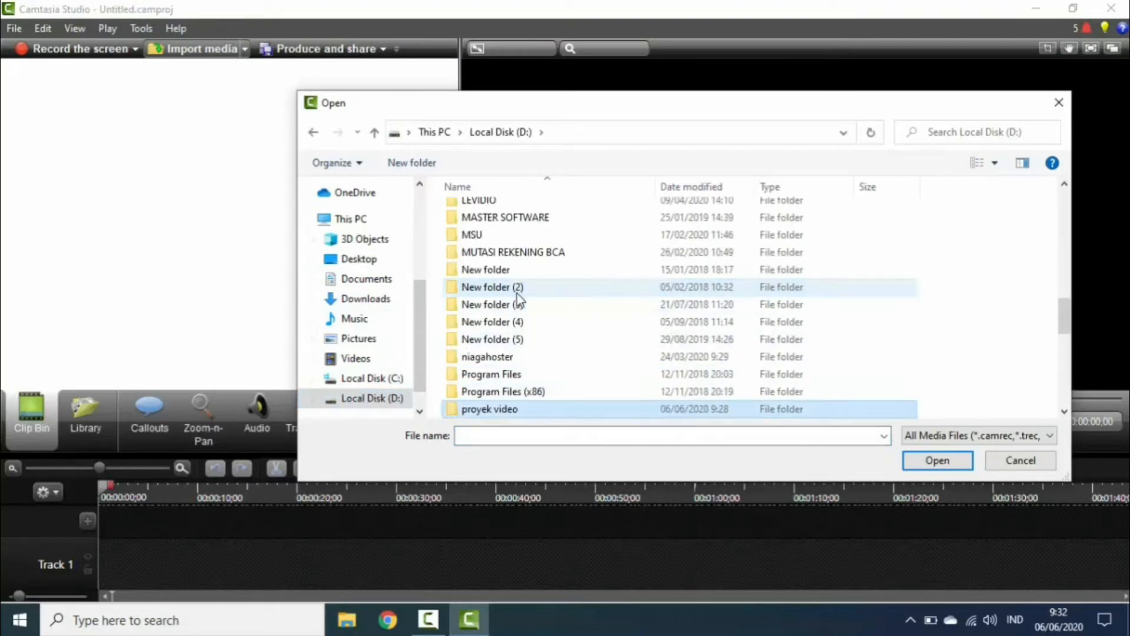
{"action": "double_click", "coordinate": [515, 411]}
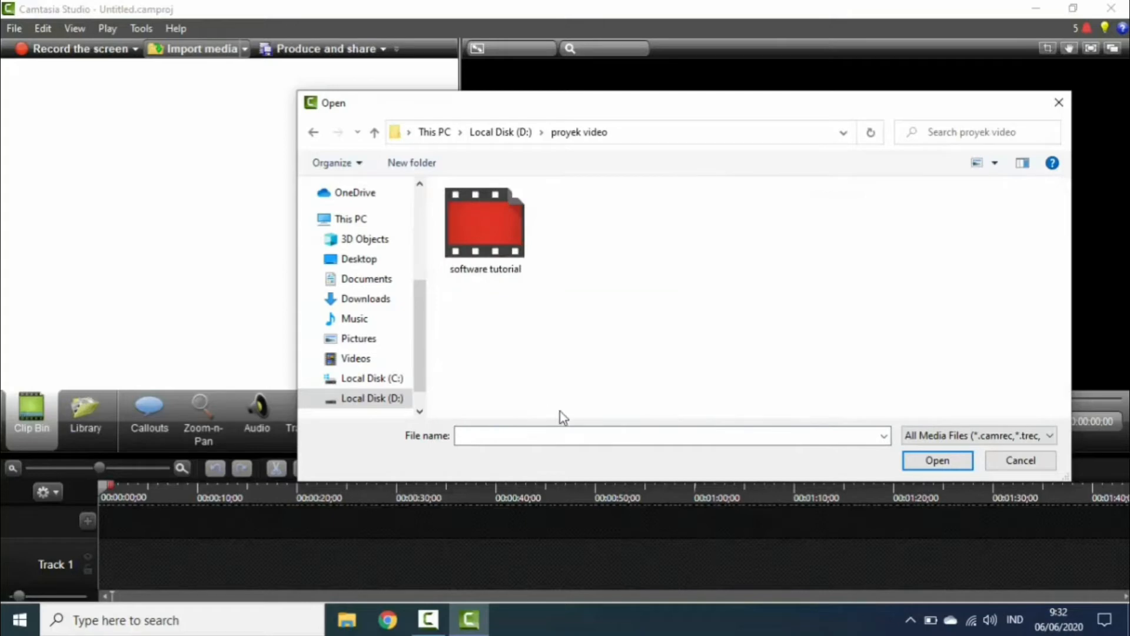
{"action": "double_click", "coordinate": [474, 238]}
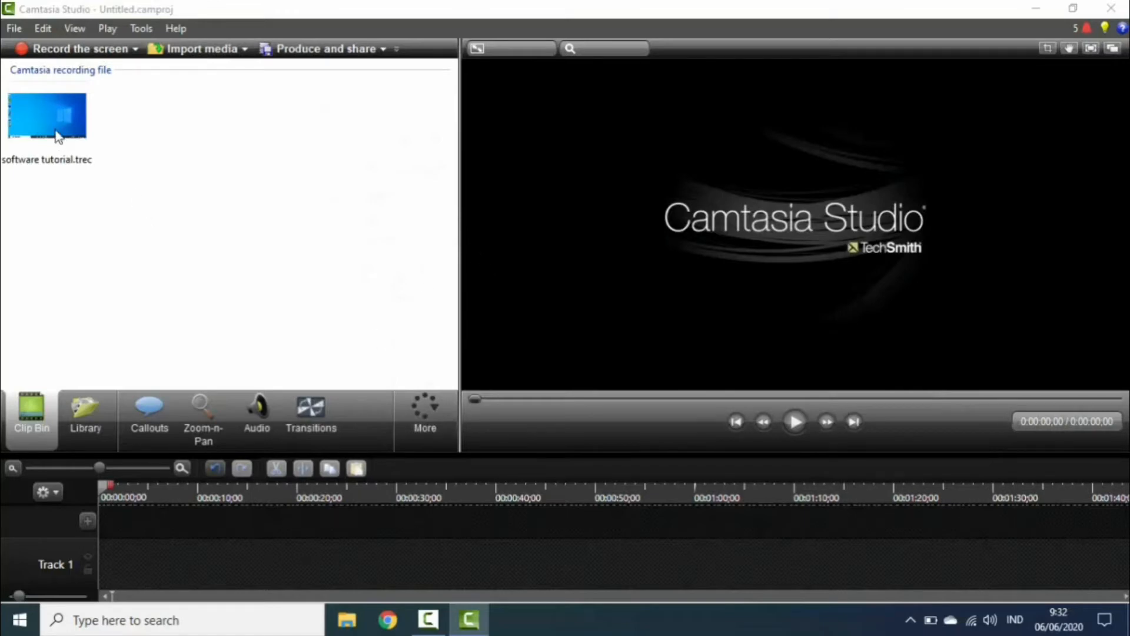
- Place software tutorial.trec on the timeline at Track 1, starting at about 13 seconds
{"action": "left_click", "coordinate": [57, 134]}
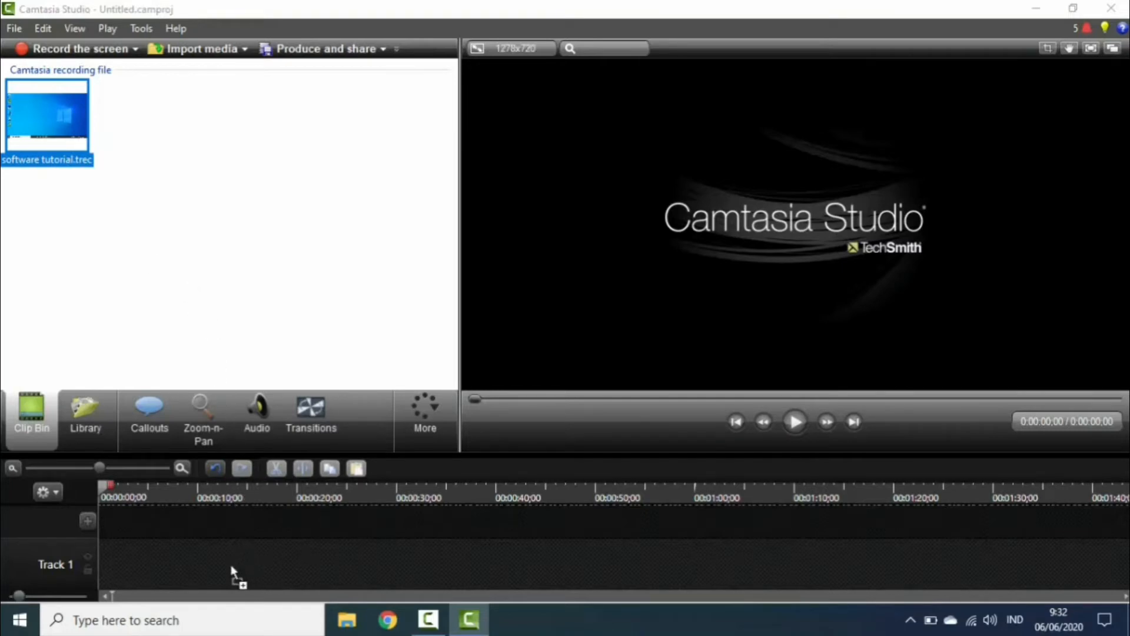
{"action": "left_click_drag", "start_coordinate": [232, 566], "coordinate": [232, 568]}
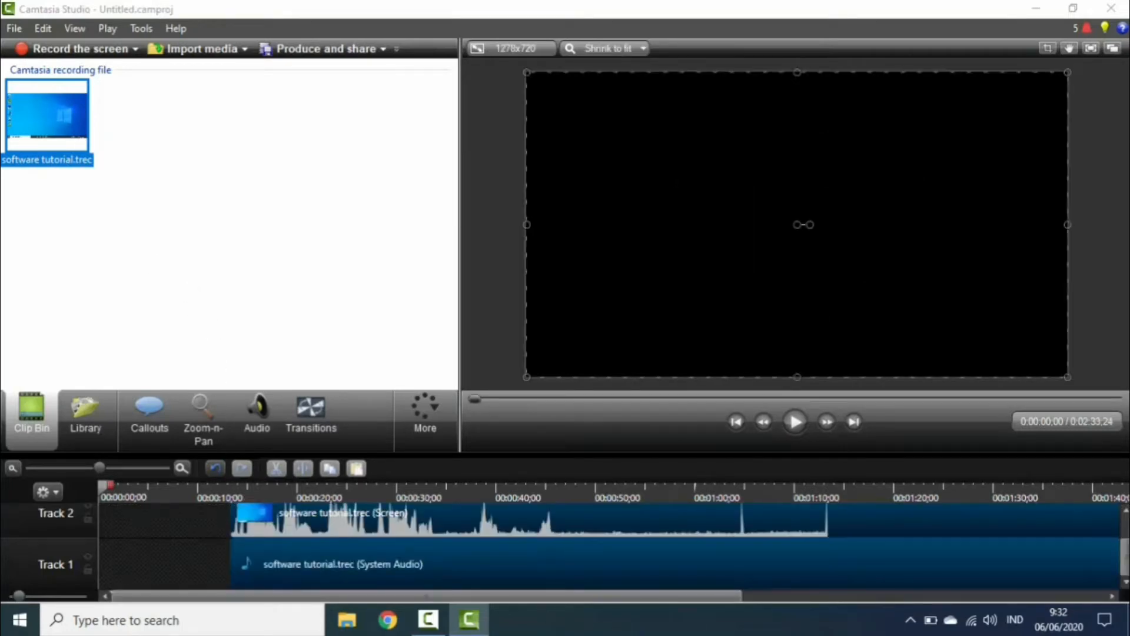
- Delete the system audio clip from Track 1 and move the screen clip to the very start of that track
{"action": "left_click", "coordinate": [344, 567]}
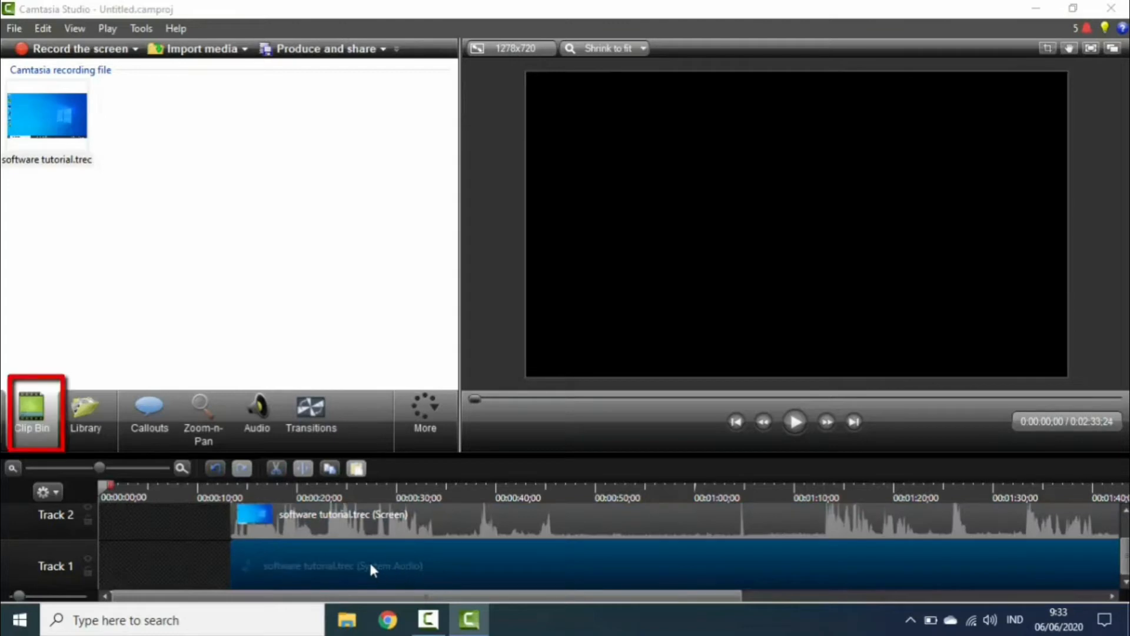
{"action": "right_click", "coordinate": [355, 558]}
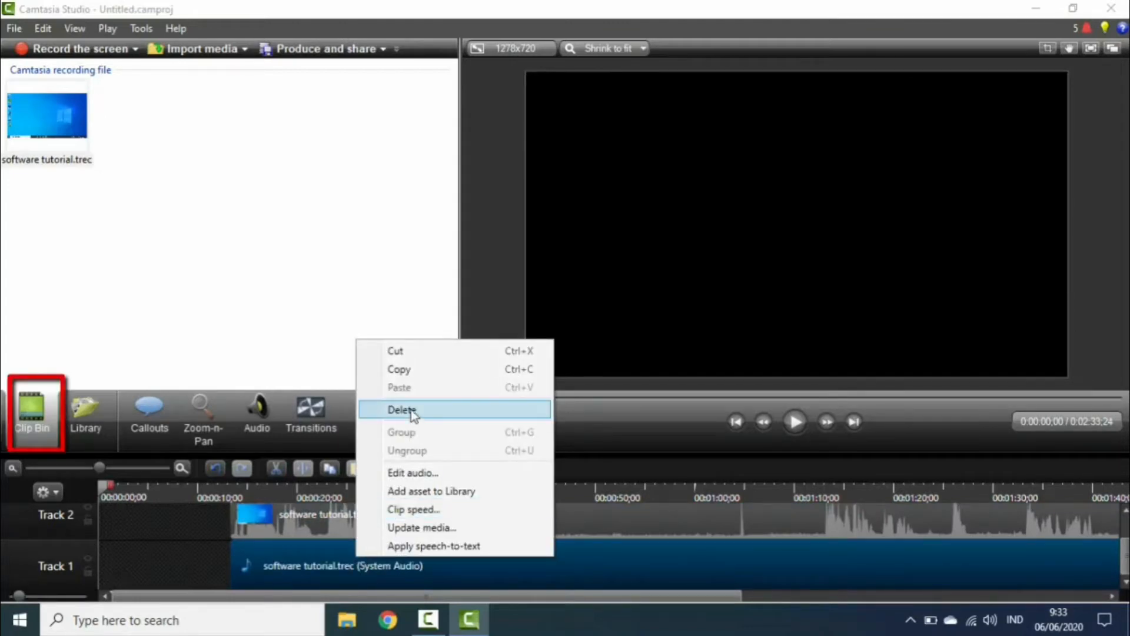
{"action": "left_click", "coordinate": [408, 411]}
{"action": "left_click", "coordinate": [438, 524]}
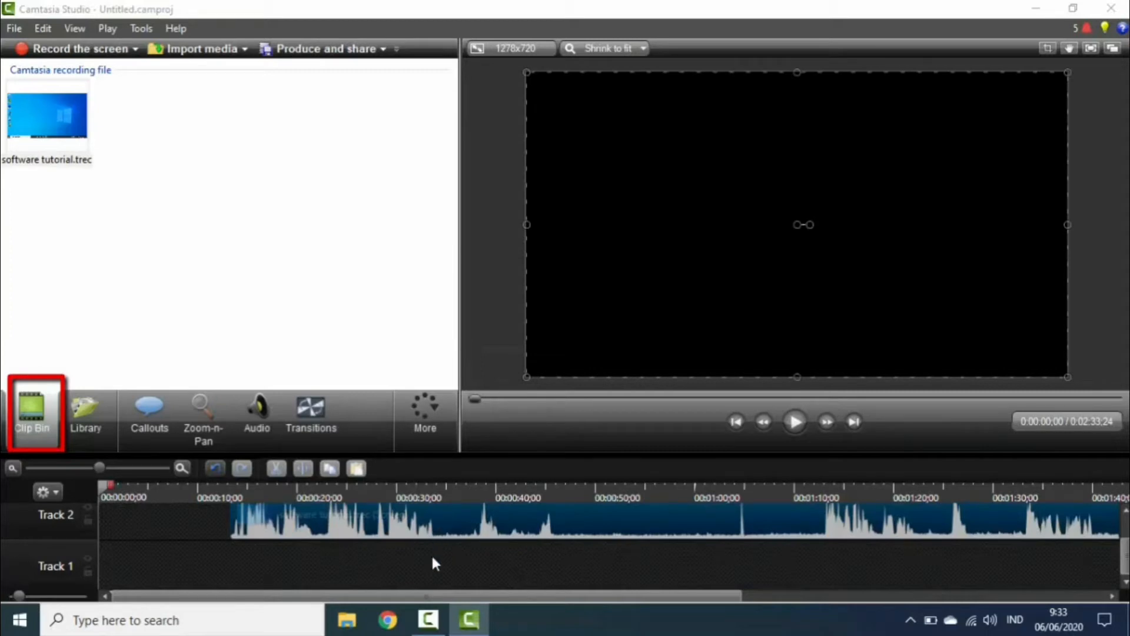
{"action": "left_click_drag", "start_coordinate": [433, 563], "coordinate": [189, 586]}
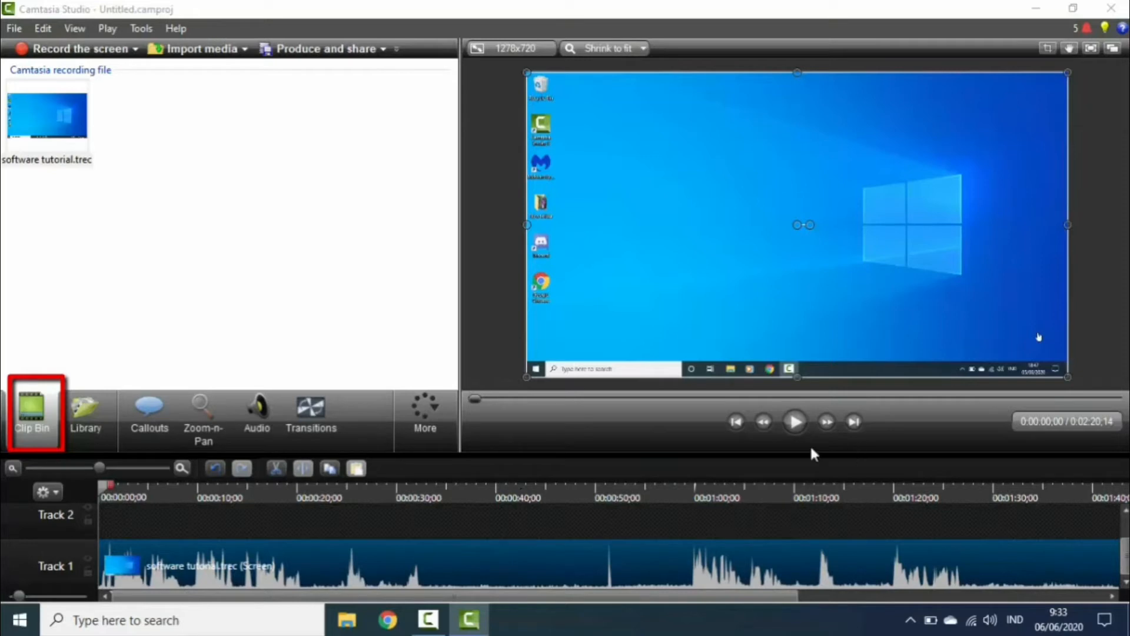
- Play the recording from the start to about 33 seconds to review its content
{"action": "left_click", "coordinate": [795, 421]}
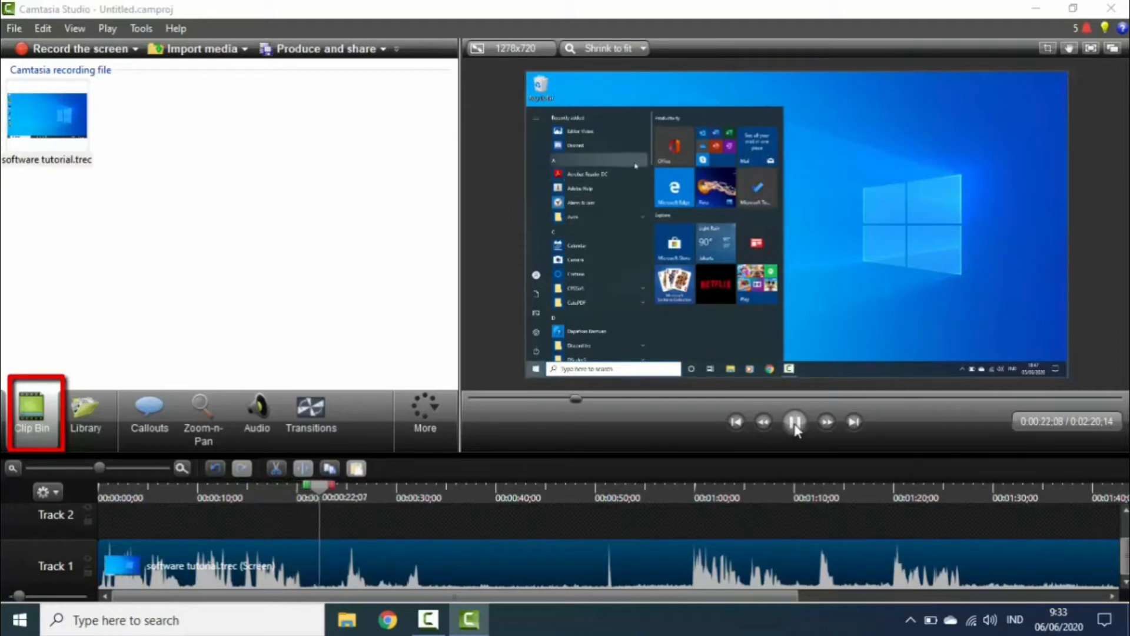
{"action": "left_click", "coordinate": [795, 422]}
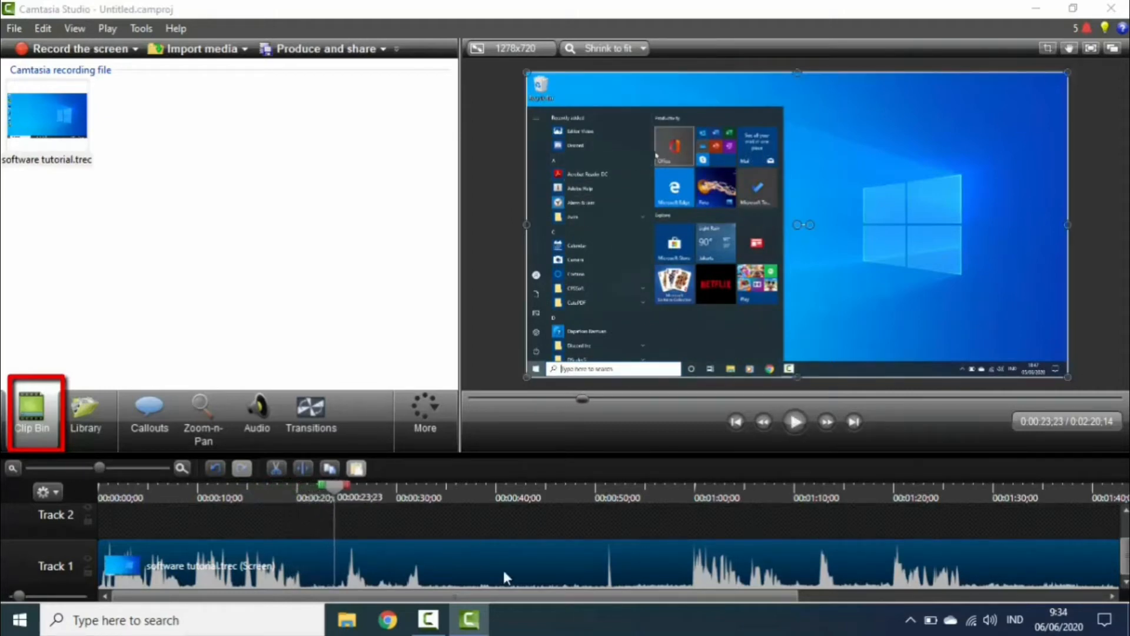
{"action": "left_click", "coordinate": [795, 420]}
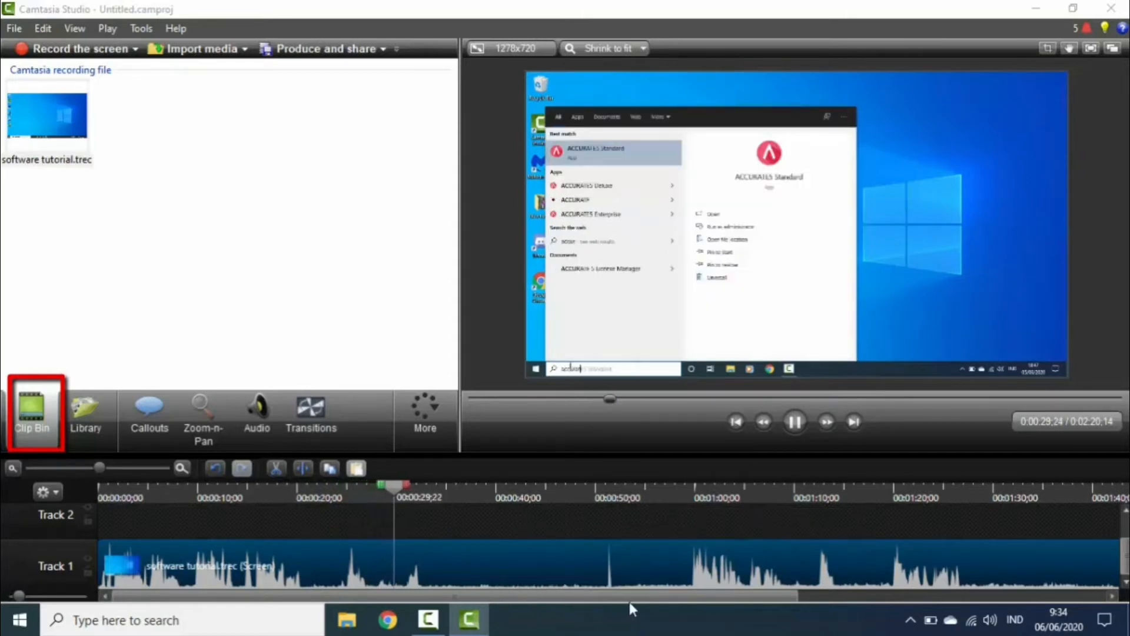
{"action": "left_click_drag", "start_coordinate": [625, 597], "coordinate": [570, 598]}
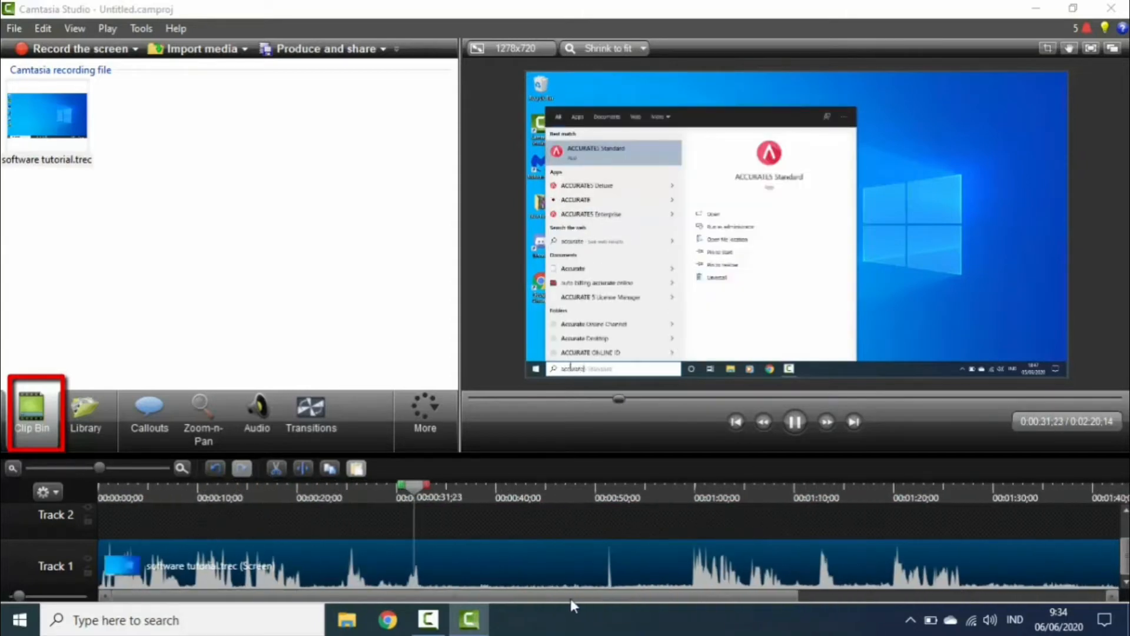
{"action": "left_click", "coordinate": [793, 427]}
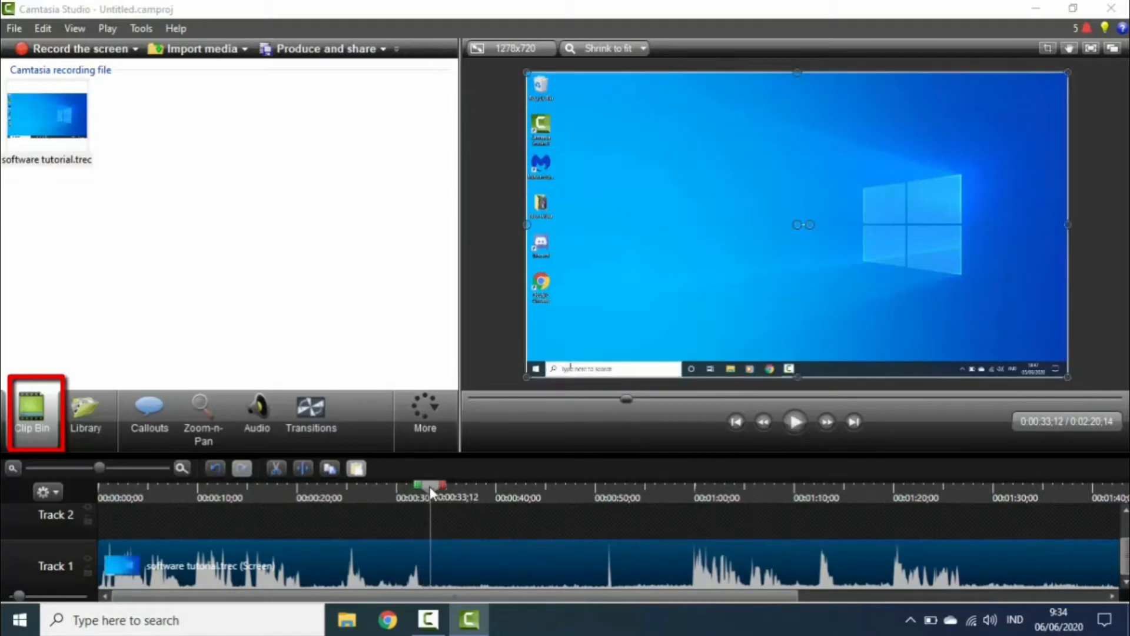
- Replay the passage between about 5 and 10 seconds to locate the unwanted part of the recording
{"action": "left_click_drag", "start_coordinate": [428, 486], "coordinate": [141, 513]}
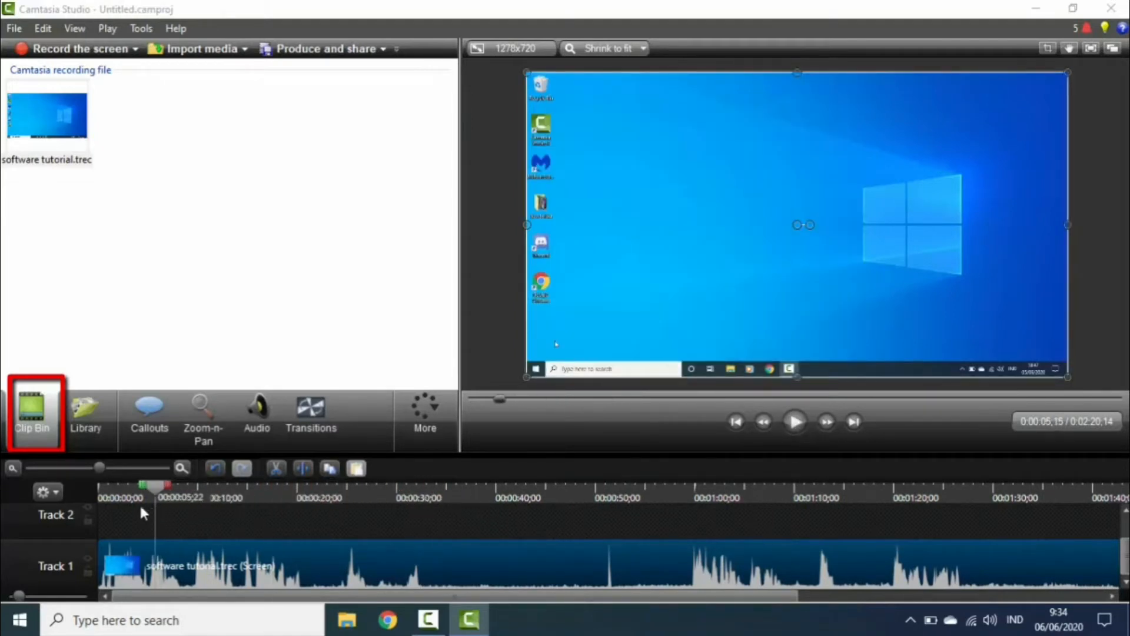
{"action": "left_click", "coordinate": [793, 427]}
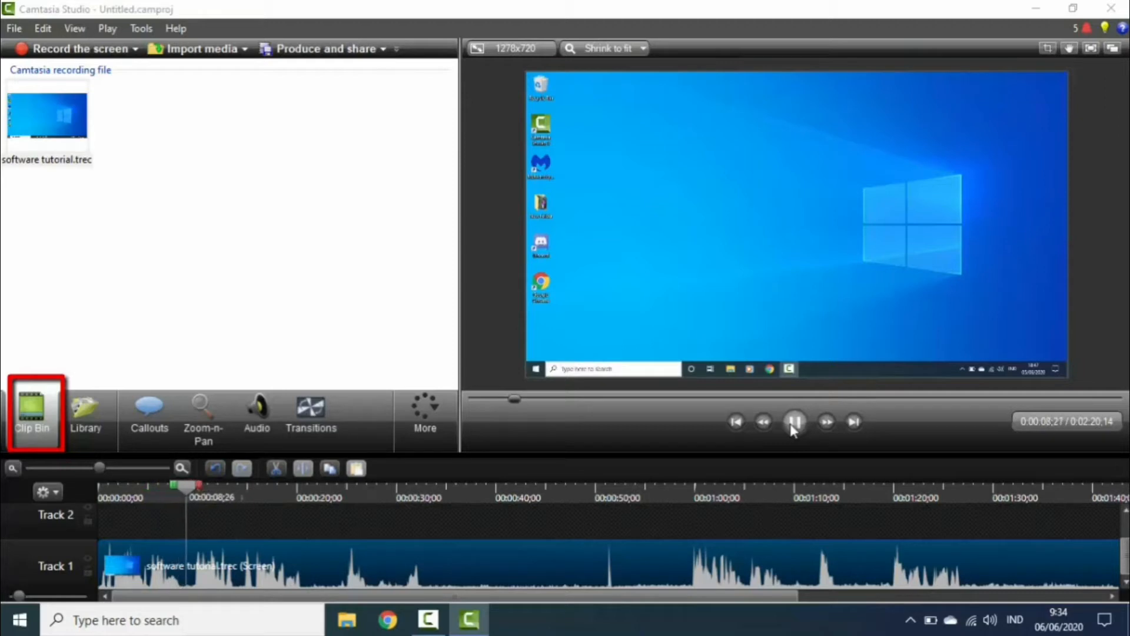
{"action": "left_click", "coordinate": [794, 423]}
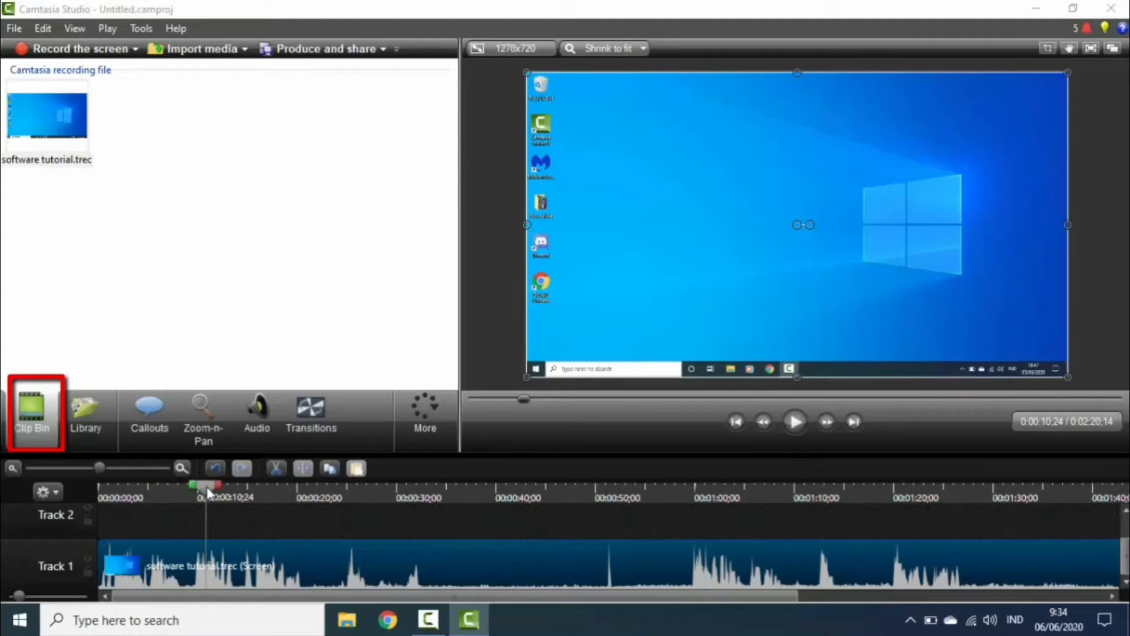
{"action": "left_click_drag", "start_coordinate": [207, 492], "coordinate": [155, 493]}
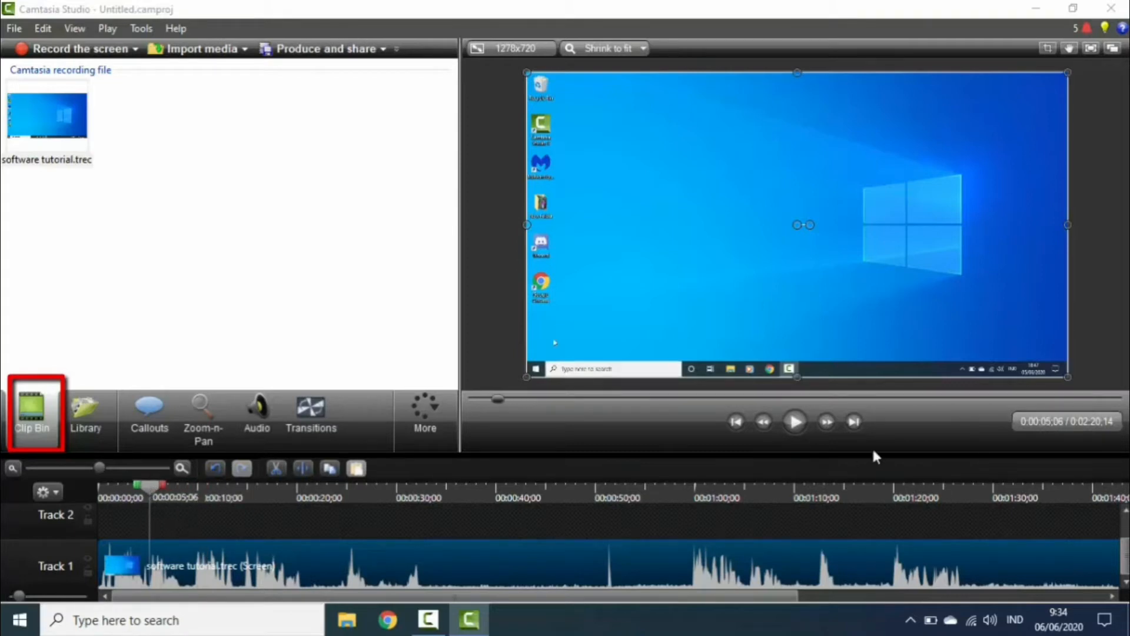
{"action": "left_click", "coordinate": [796, 422]}
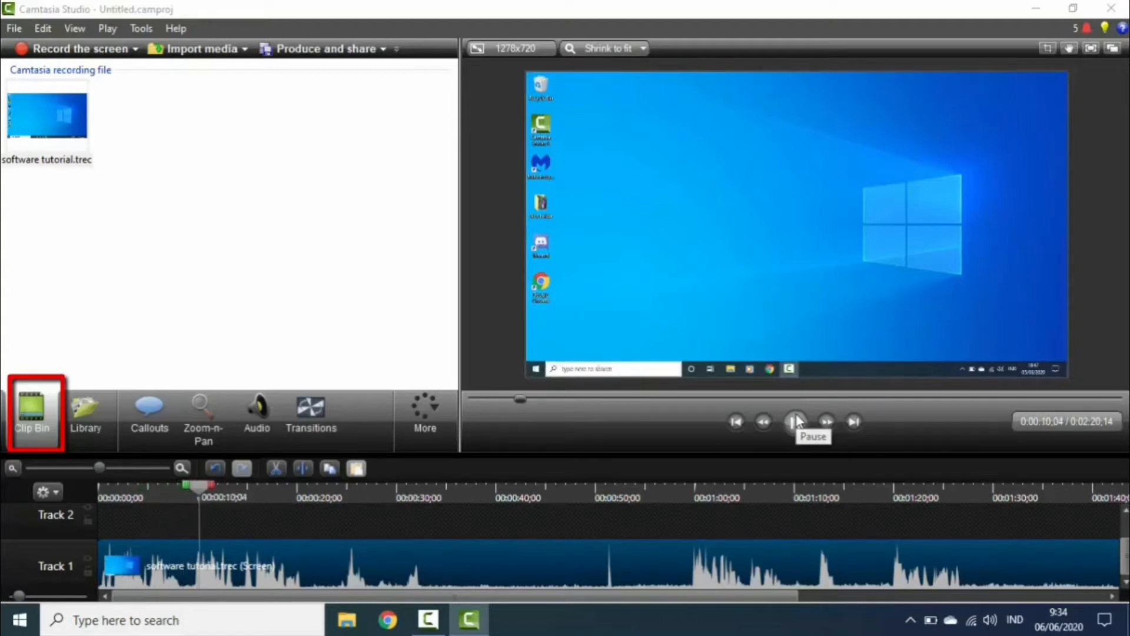
{"action": "left_click", "coordinate": [796, 421]}
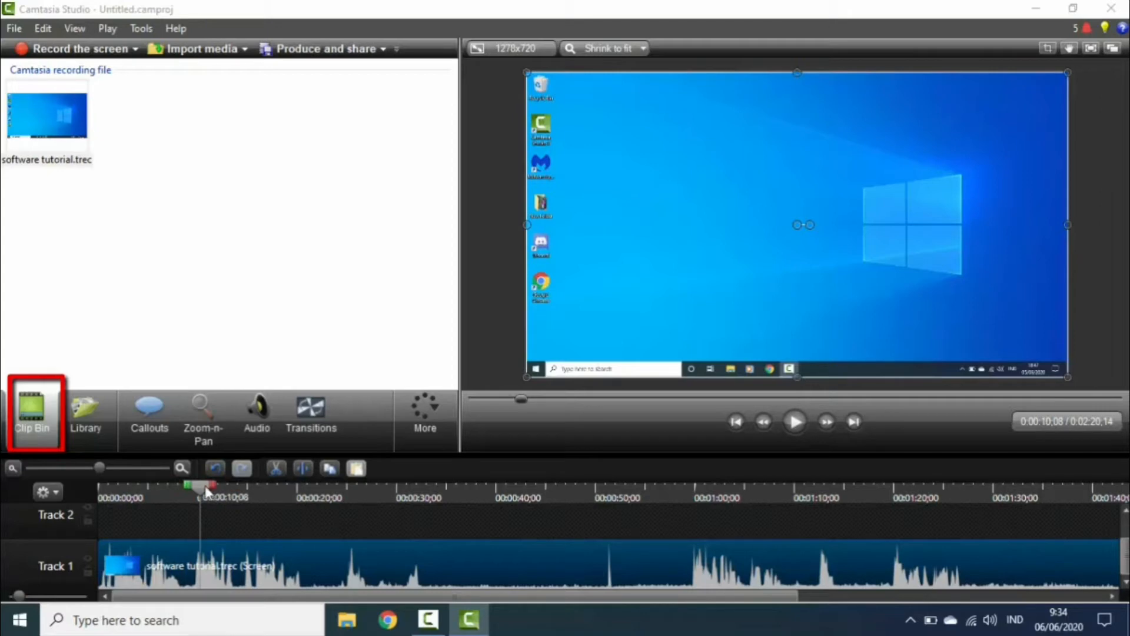
{"action": "left_click_drag", "start_coordinate": [206, 491], "coordinate": [156, 498]}
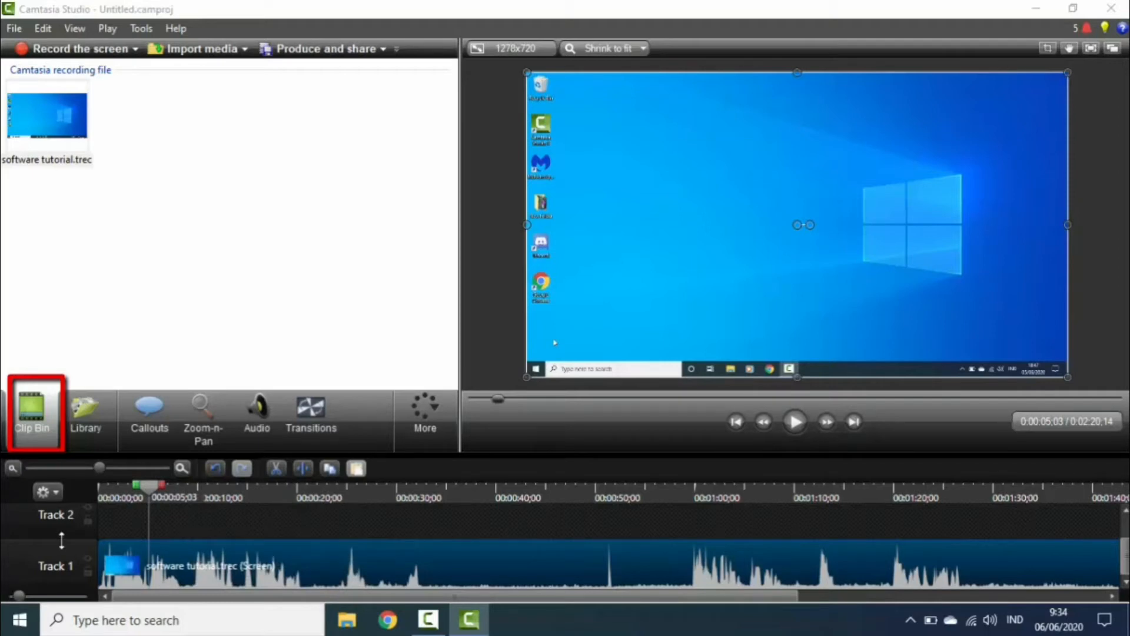
- Split the screen clip on Track 1 at 0:00:05;04, where the unwanted passage begins
{"action": "left_click_drag", "start_coordinate": [61, 539], "coordinate": [68, 529]}
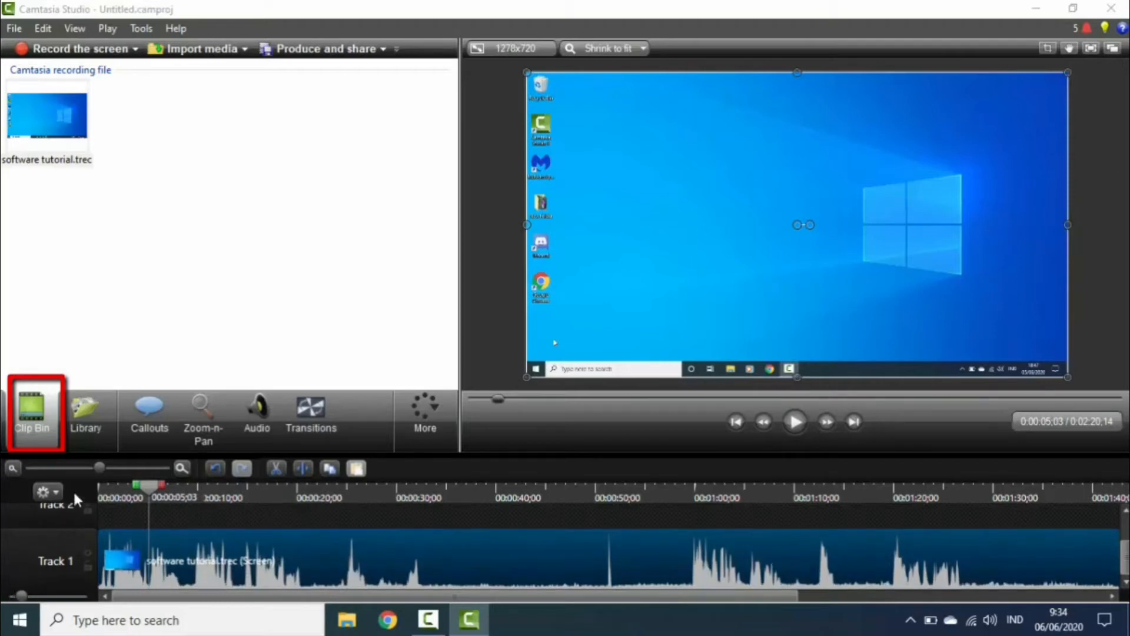
{"action": "left_click_drag", "start_coordinate": [101, 467], "coordinate": [131, 464]}
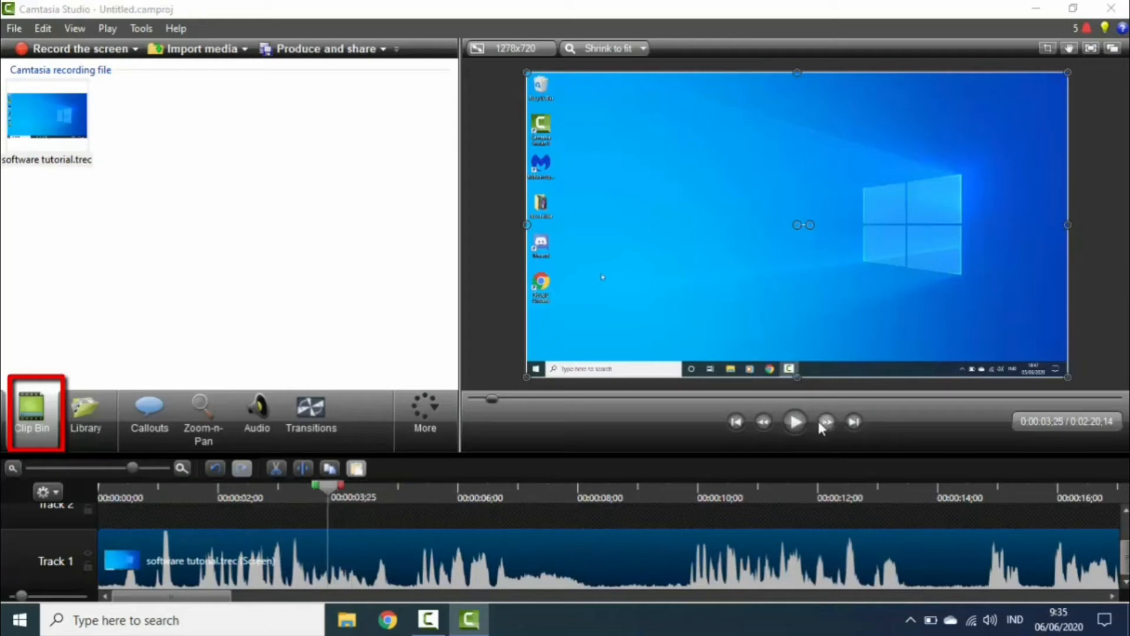
{"action": "left_click", "coordinate": [794, 423]}
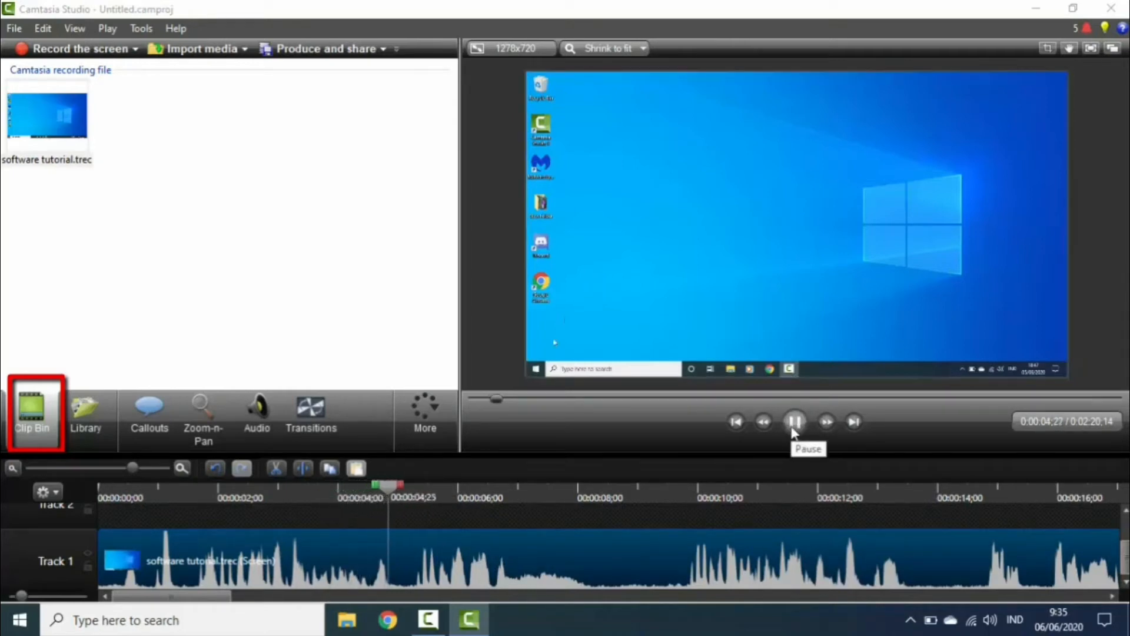
{"action": "left_click", "coordinate": [794, 423]}
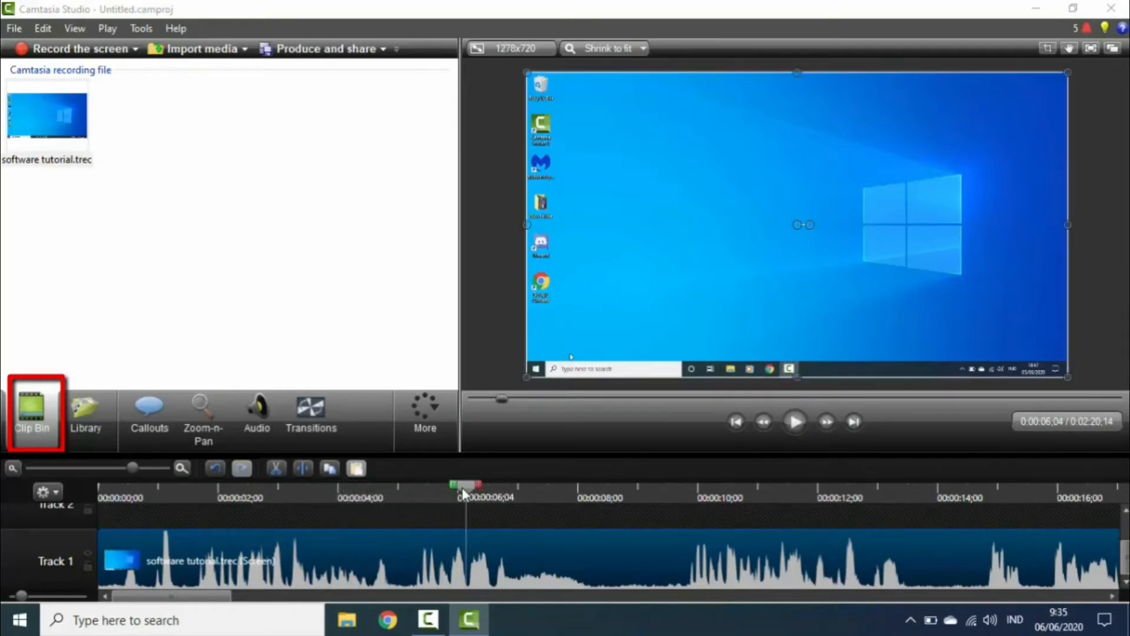
{"action": "left_click_drag", "start_coordinate": [461, 486], "coordinate": [409, 489]}
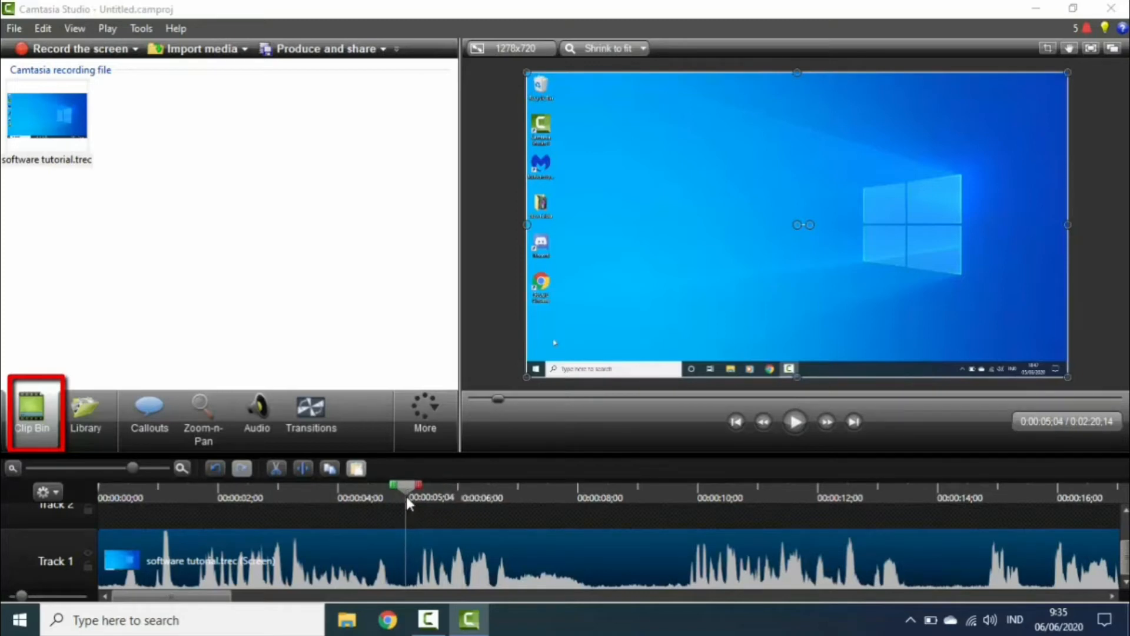
{"action": "left_click", "coordinate": [418, 555]}
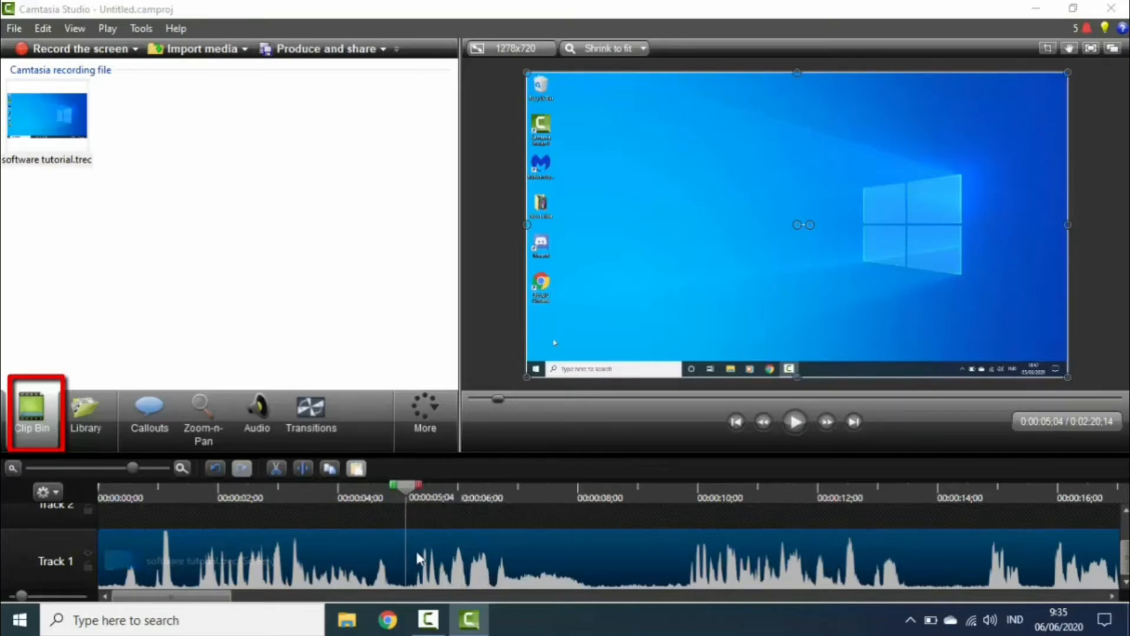
{"action": "left_click", "coordinate": [356, 506]}
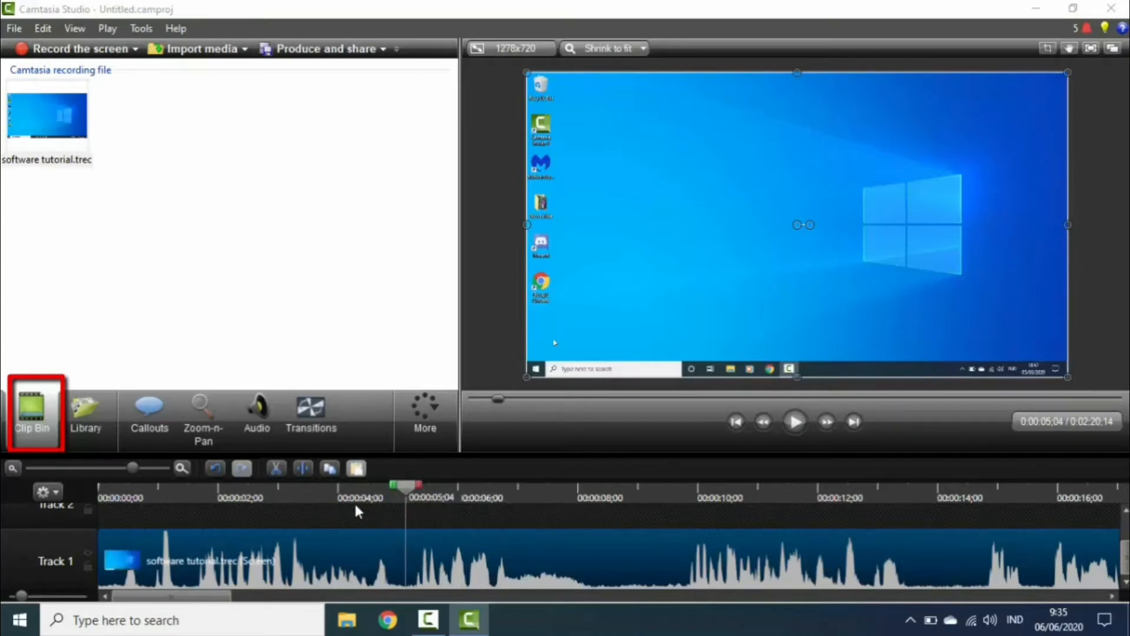
{"action": "left_click", "coordinate": [305, 470]}
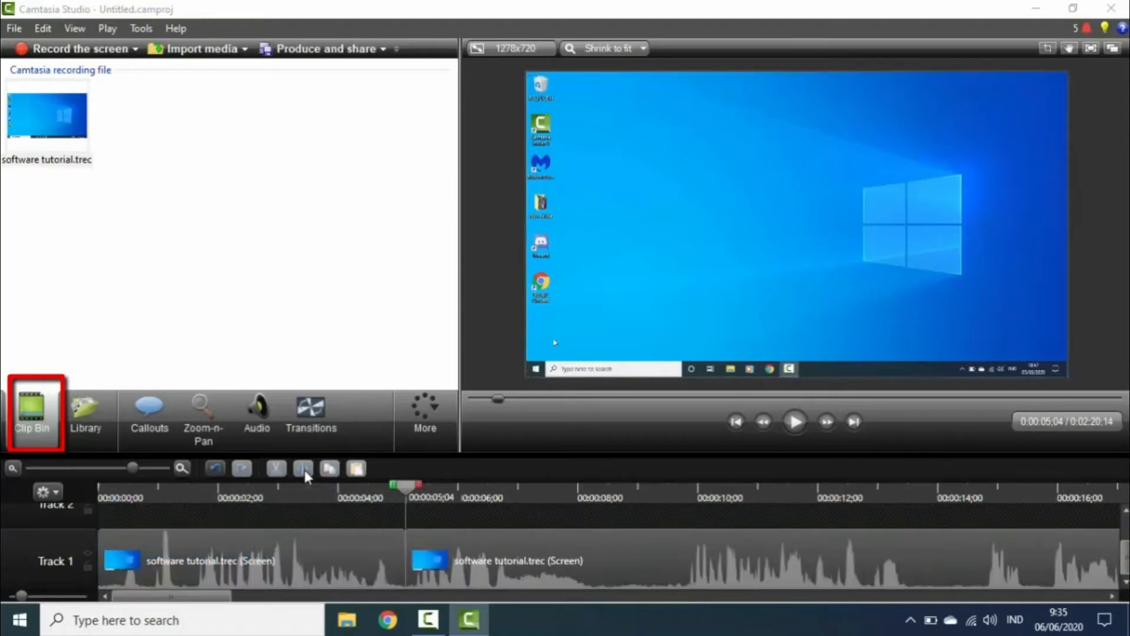
- Split the second screen clip on Track 1 at 0:00:09;22, where the unwanted passage ends
{"action": "left_click", "coordinate": [344, 540]}
{"action": "left_click", "coordinate": [496, 564]}
{"action": "left_click", "coordinate": [496, 557]}
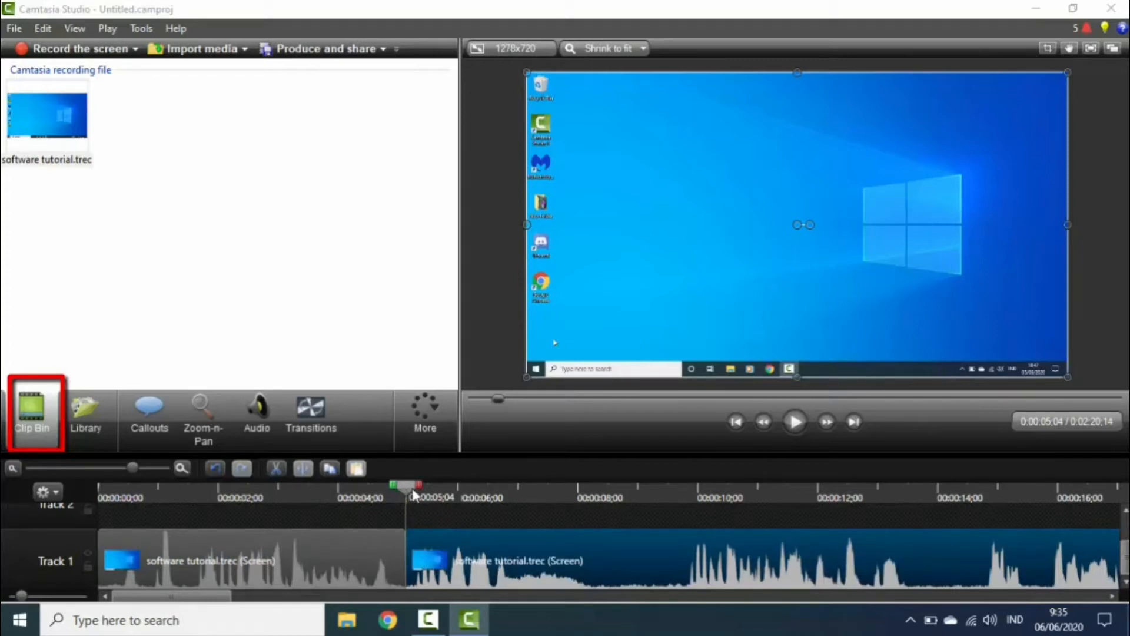
{"action": "left_click_drag", "start_coordinate": [406, 489], "coordinate": [658, 498]}
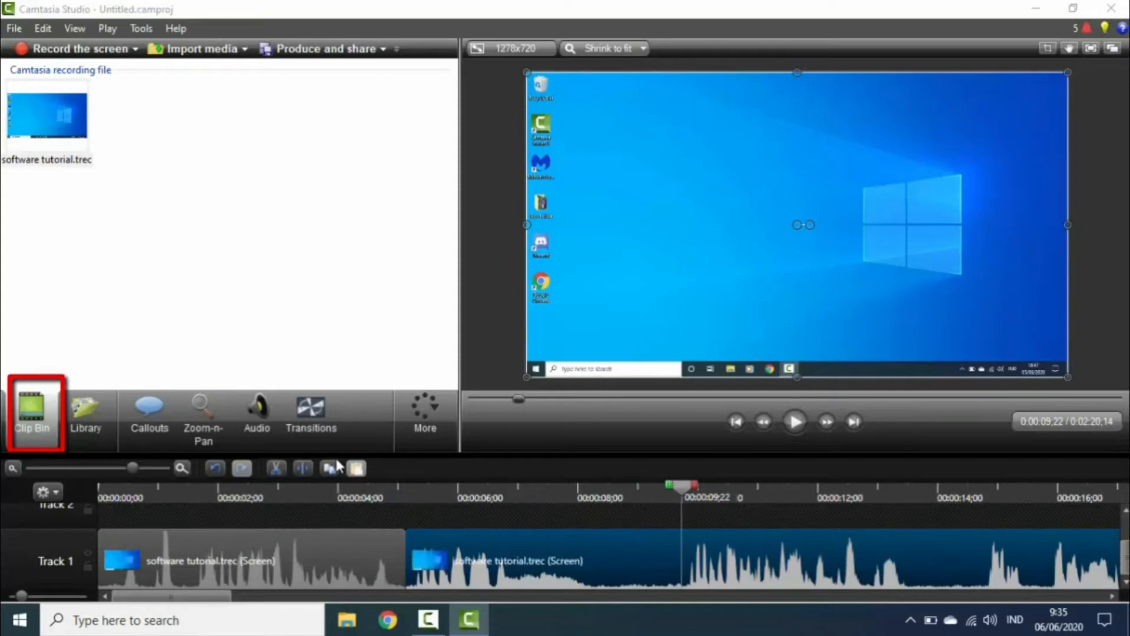
{"action": "left_click", "coordinate": [302, 469]}
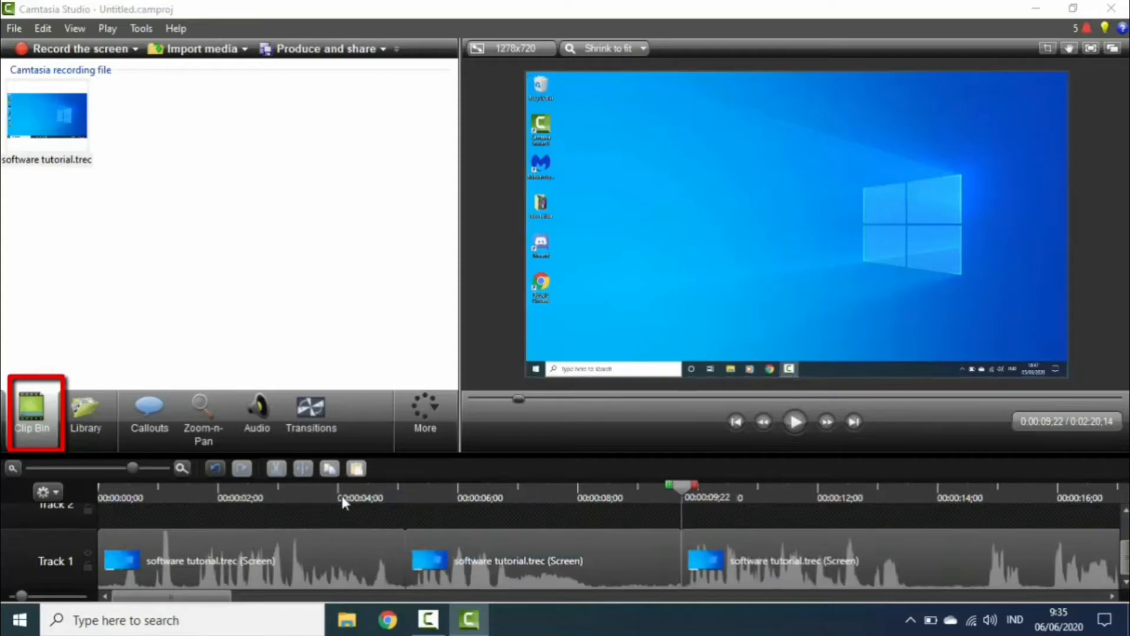
- Delete the middle segment on Track 1 and move the following clip against the first one to close the gap
{"action": "left_click", "coordinate": [529, 569]}
{"action": "right_click", "coordinate": [531, 577]}
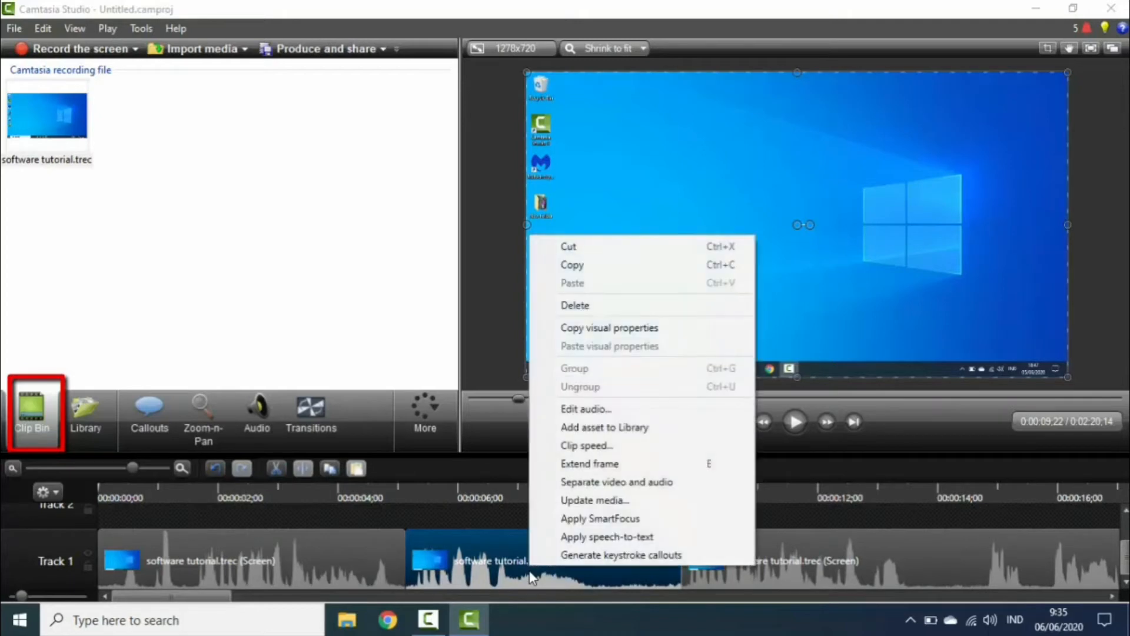
{"action": "left_click", "coordinate": [603, 306]}
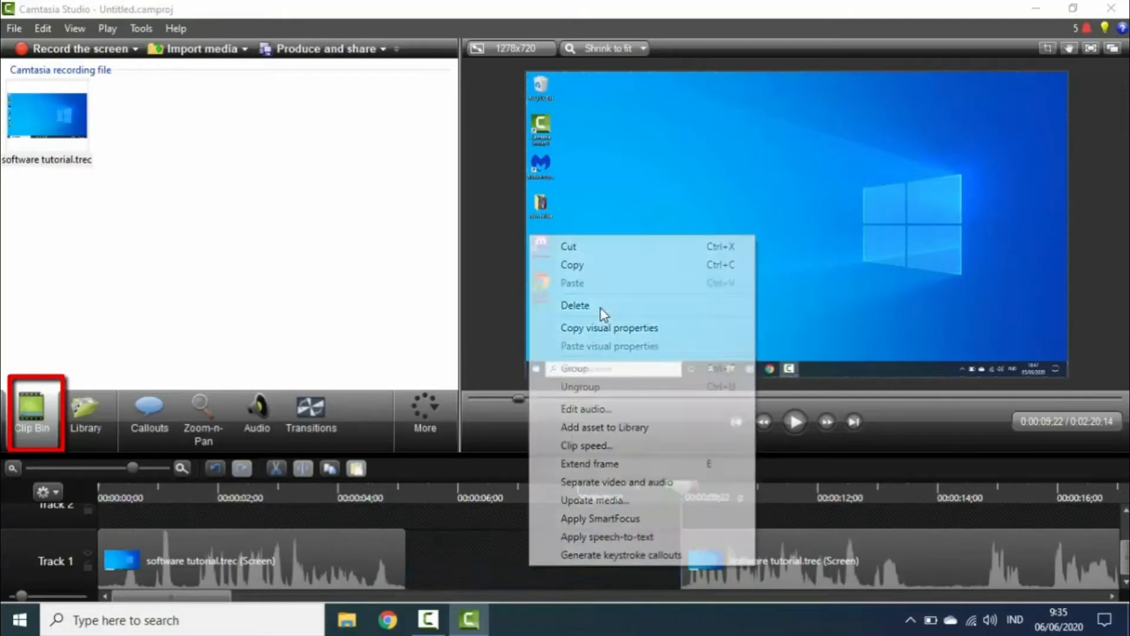
{"action": "left_click", "coordinate": [896, 569]}
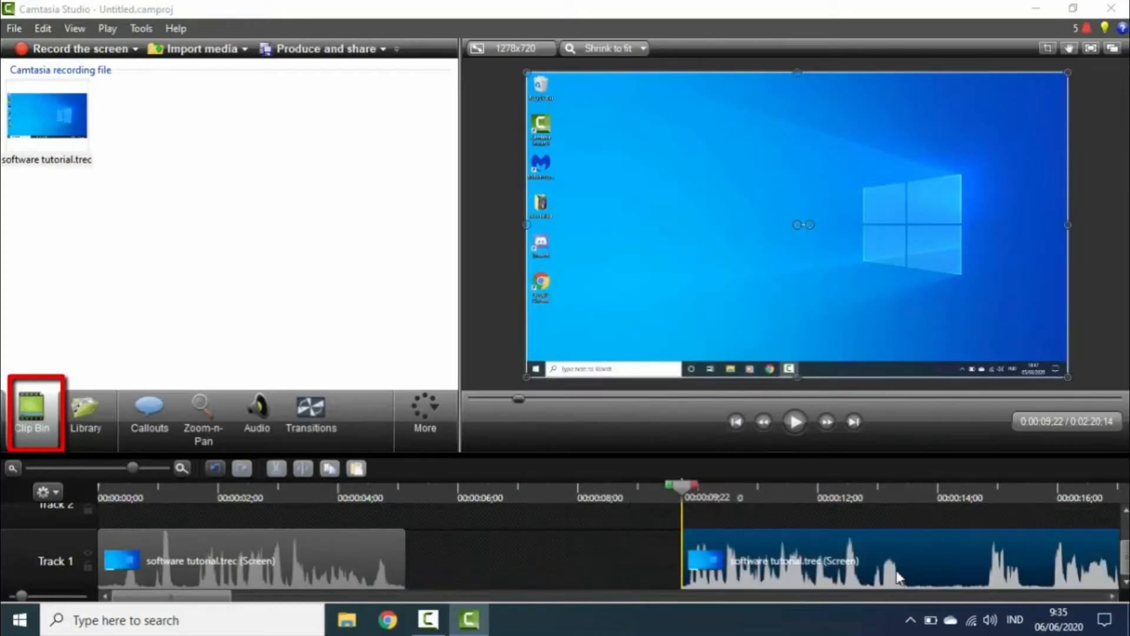
{"action": "left_click_drag", "start_coordinate": [888, 577], "coordinate": [574, 598]}
- Play back the joined clips and split the second clip on Track 1 at 0:00:09;01
{"action": "left_click", "coordinate": [213, 493]}
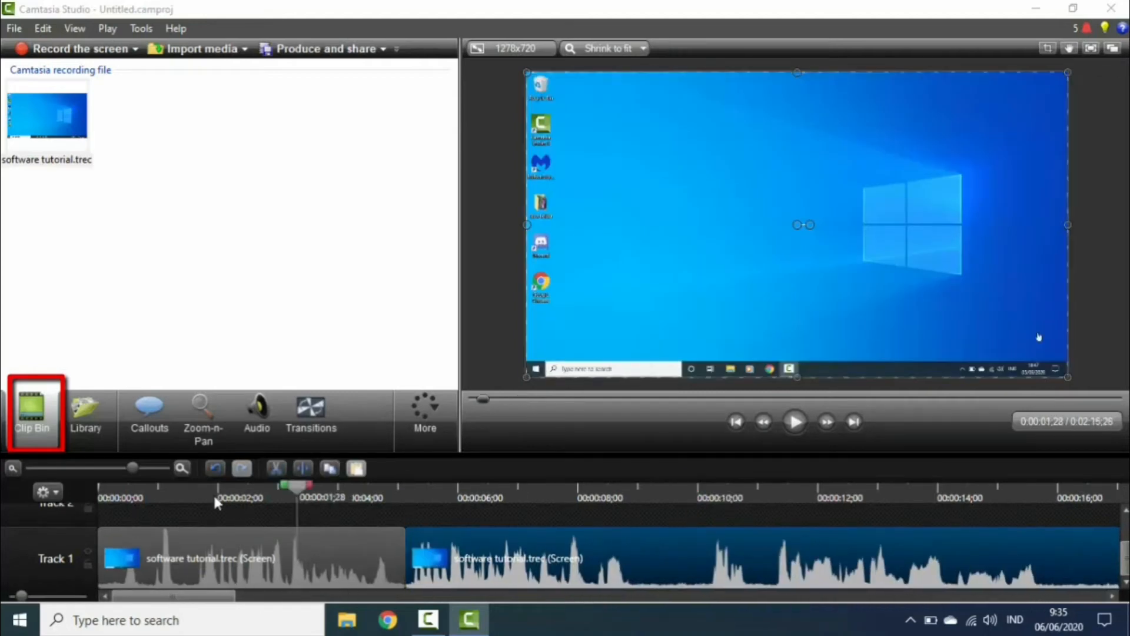
{"action": "left_click", "coordinate": [792, 429]}
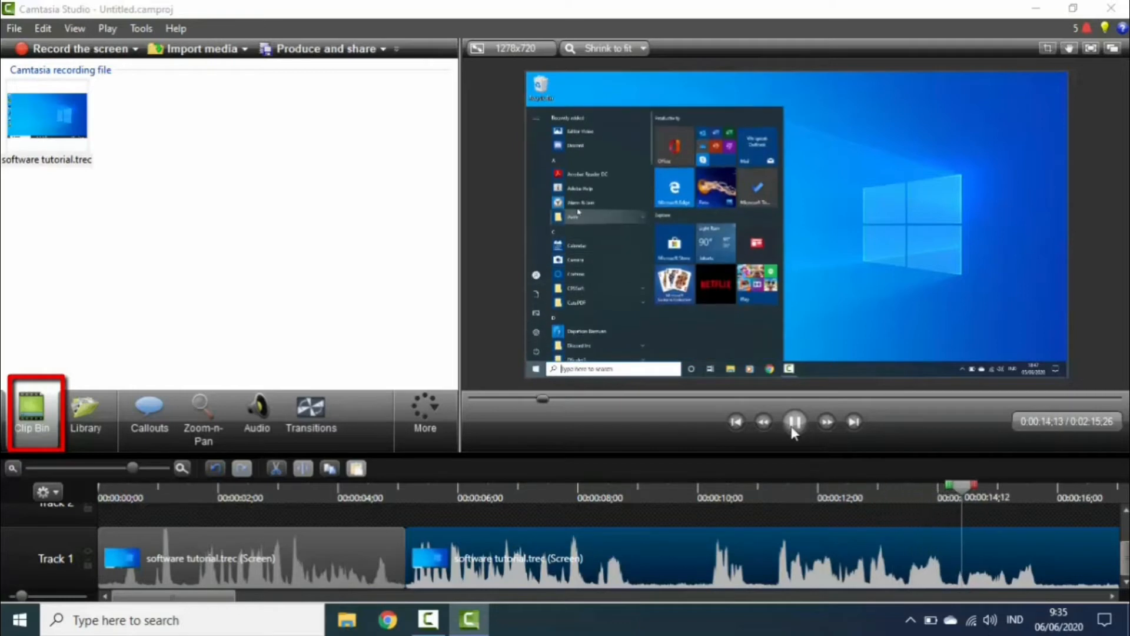
{"action": "left_click", "coordinate": [792, 429]}
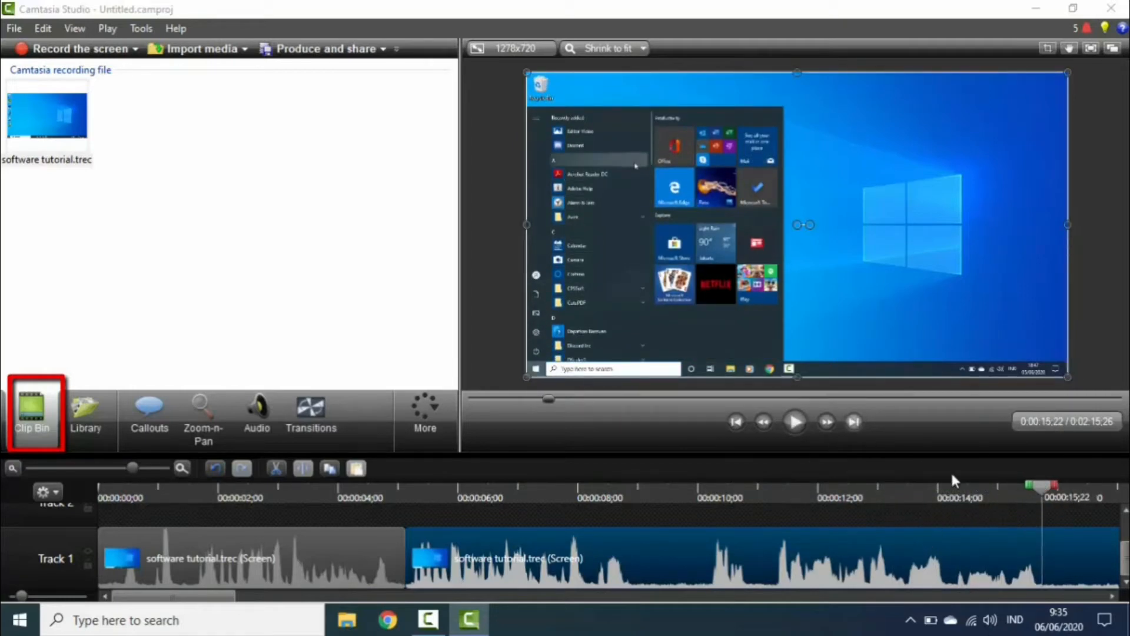
{"action": "left_click_drag", "start_coordinate": [1042, 489], "coordinate": [644, 542]}
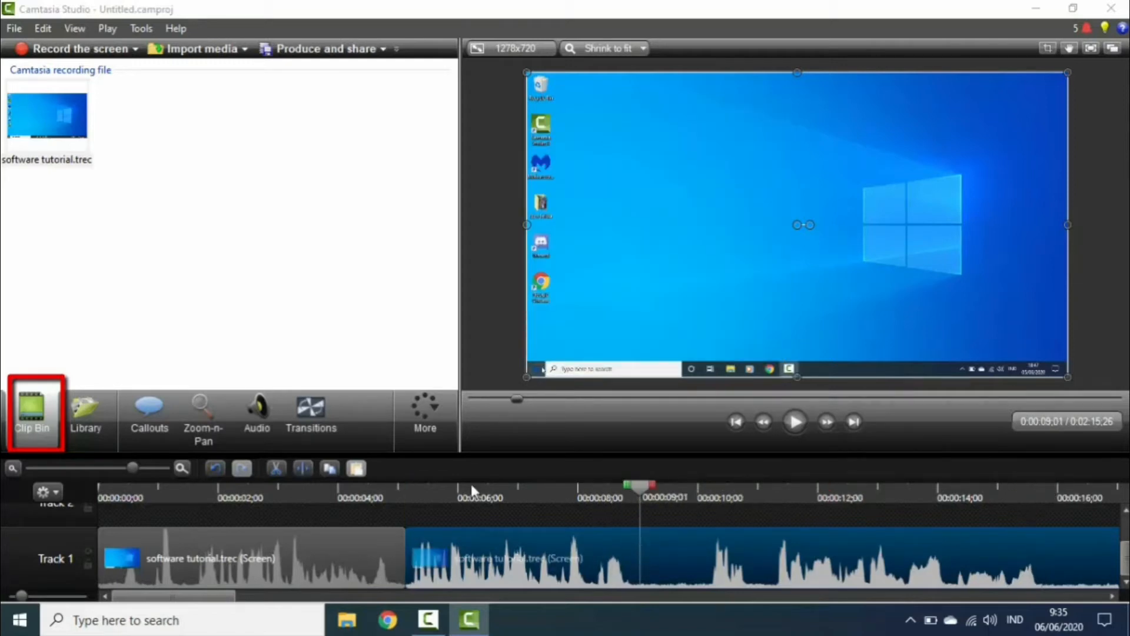
{"action": "left_click", "coordinate": [304, 468]}
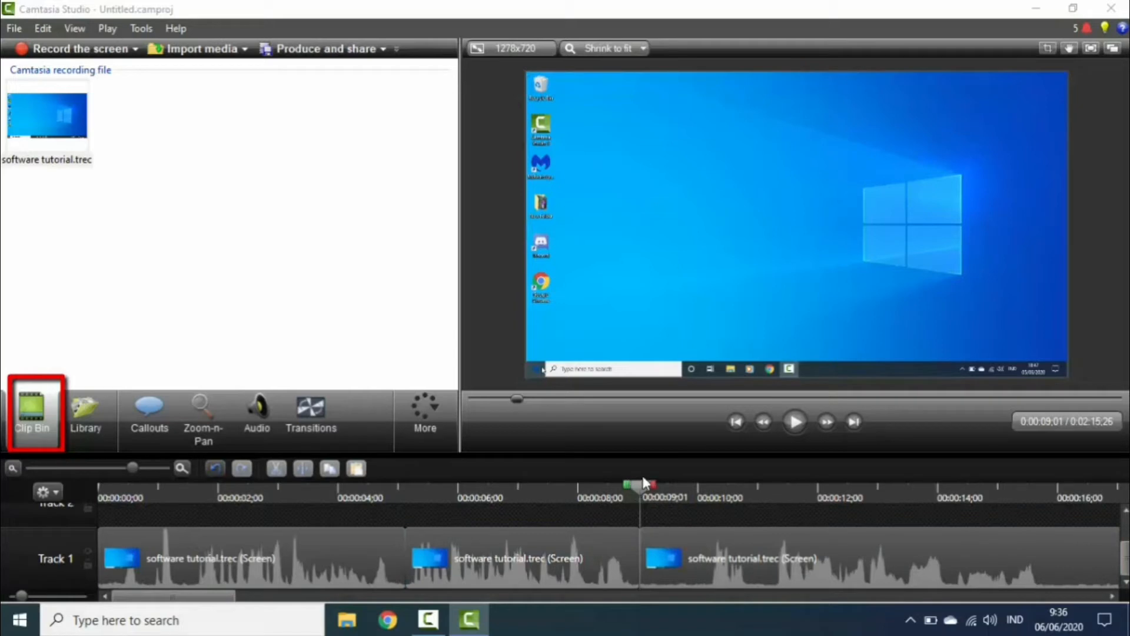
- Split the third screen clip on Track 1 at 0:00:16;07
{"action": "left_click_drag", "start_coordinate": [641, 485], "coordinate": [1072, 527]}
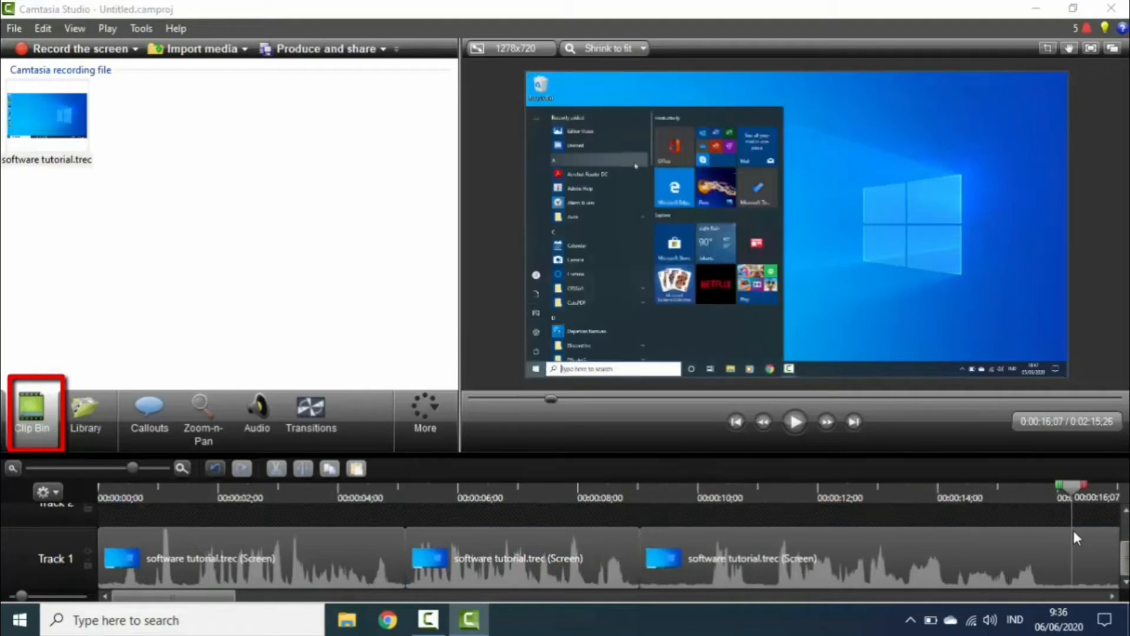
{"action": "left_click", "coordinate": [1058, 539]}
{"action": "left_click", "coordinate": [305, 471]}
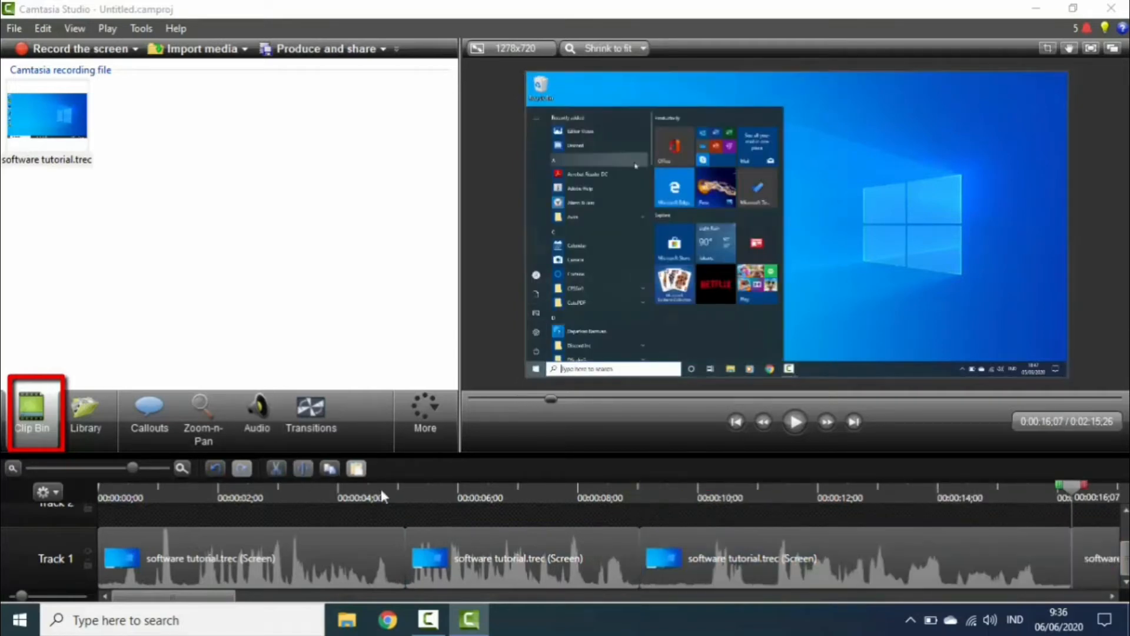
- Delete the Track 1 segment between 0:00:09;01 and 0:00:16;07 and move the following clip against the second one
{"action": "right_click", "coordinate": [677, 552]}
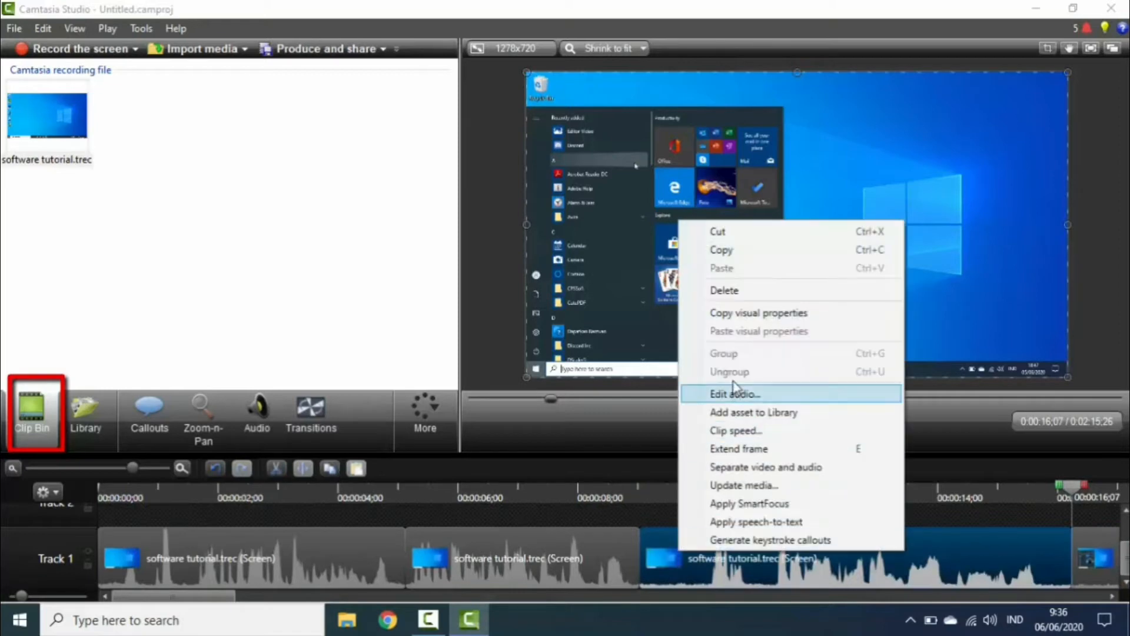
{"action": "left_click", "coordinate": [725, 290]}
{"action": "left_click_drag", "start_coordinate": [1079, 555], "coordinate": [616, 574]}
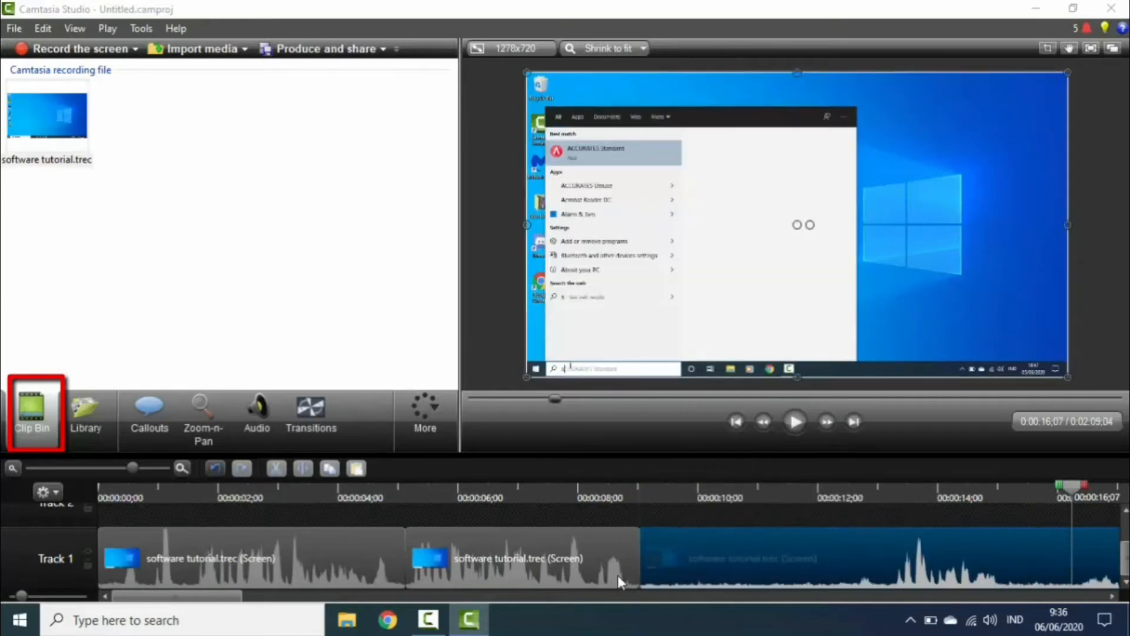
- Play back the joined clips from 0:00:06;04 and split the third clip on Track 1 at 0:00:13;05
{"action": "left_click", "coordinate": [465, 497]}
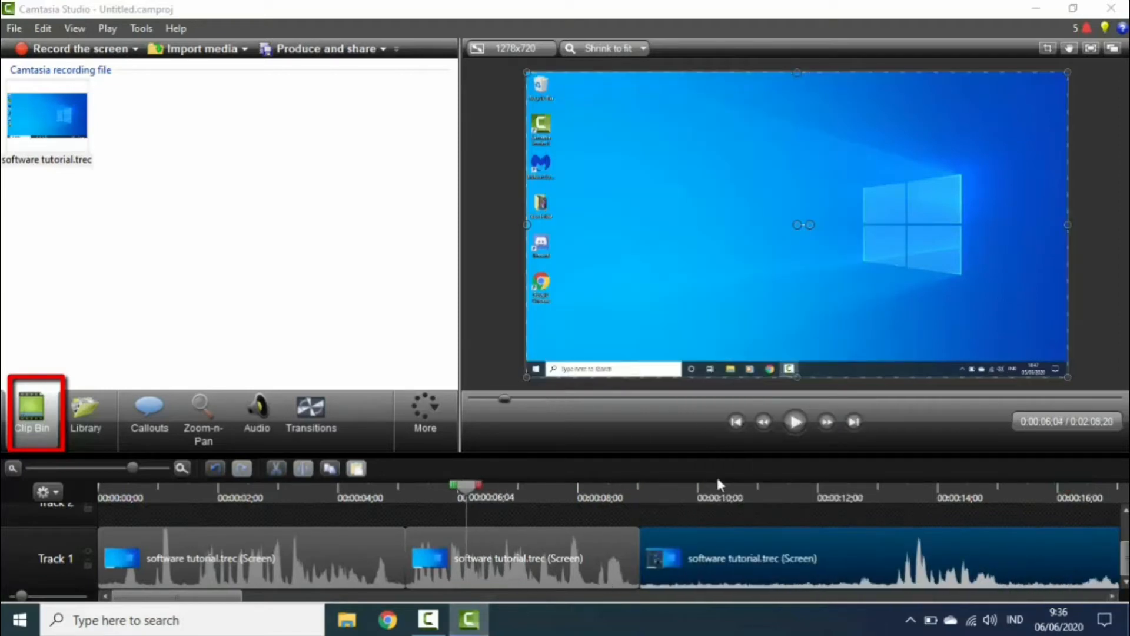
{"action": "left_click", "coordinate": [794, 422]}
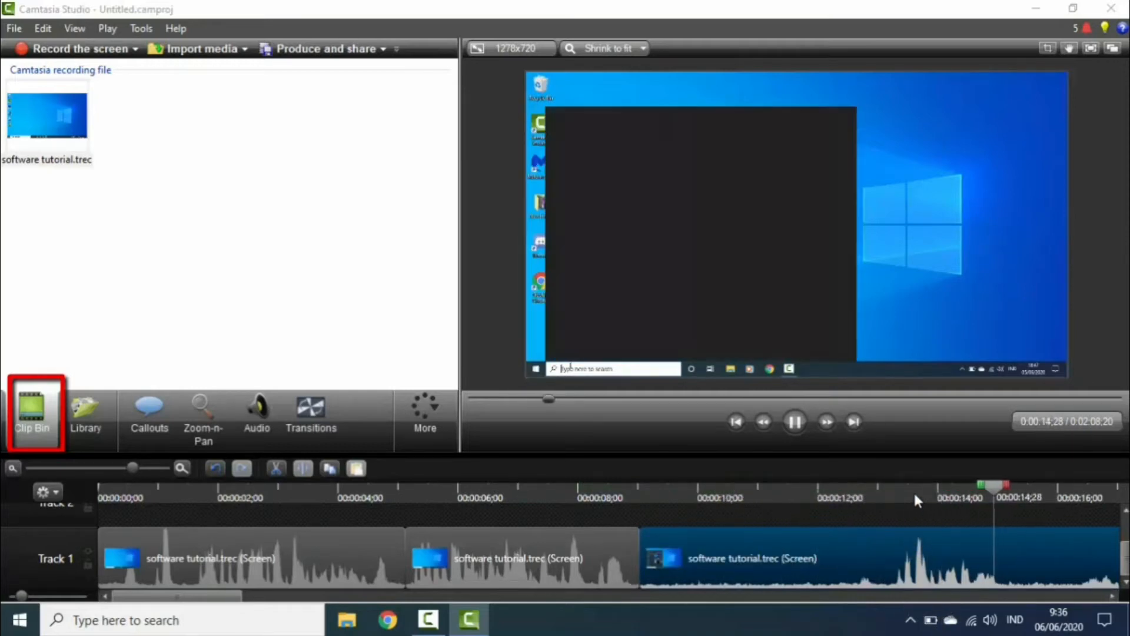
{"action": "left_click", "coordinate": [914, 492]}
{"action": "left_click_drag", "start_coordinate": [912, 492], "coordinate": [887, 495]}
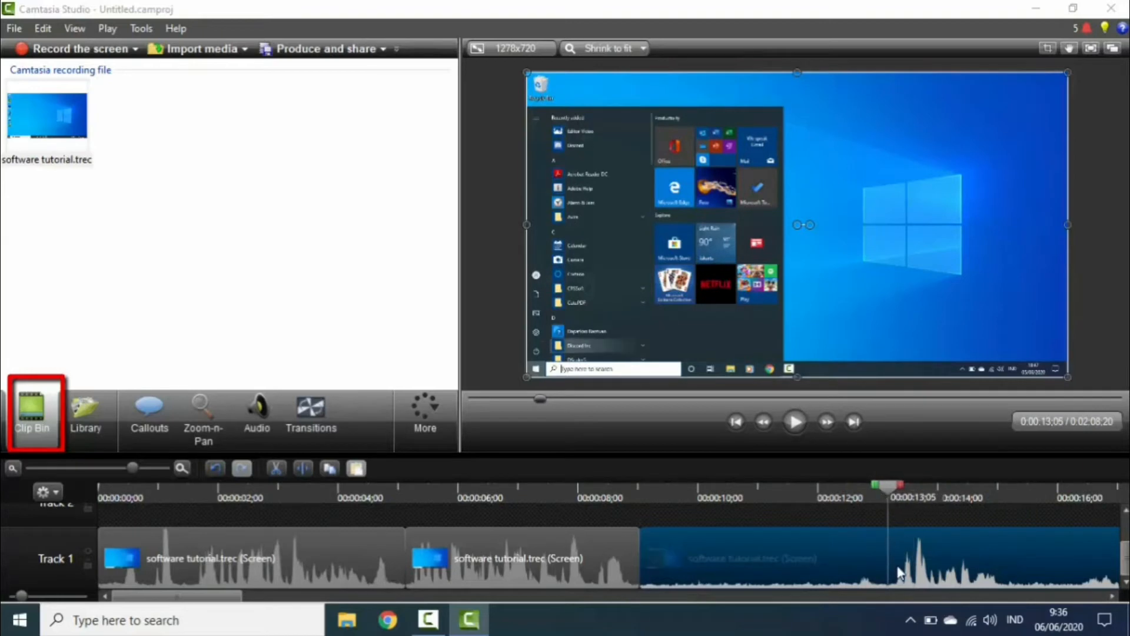
{"action": "left_click", "coordinate": [311, 475]}
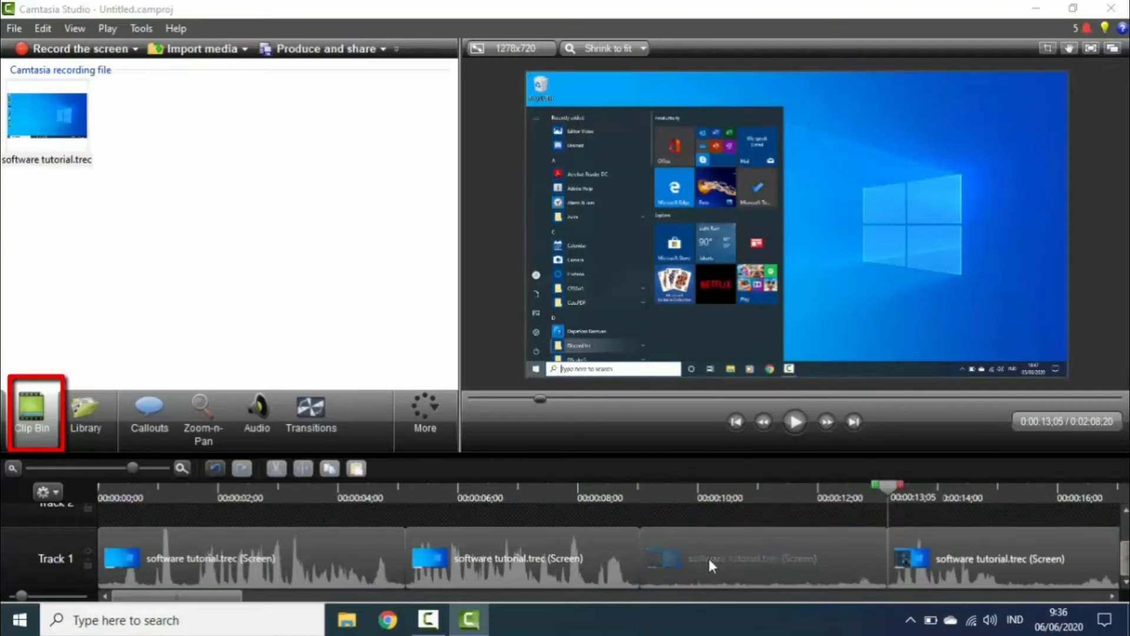
- Delete the Track 1 segment between 0:00:09;01 and 0:00:13;05 and close the gap with the following clip
{"action": "right_click", "coordinate": [708, 556]}
{"action": "left_click", "coordinate": [746, 297]}
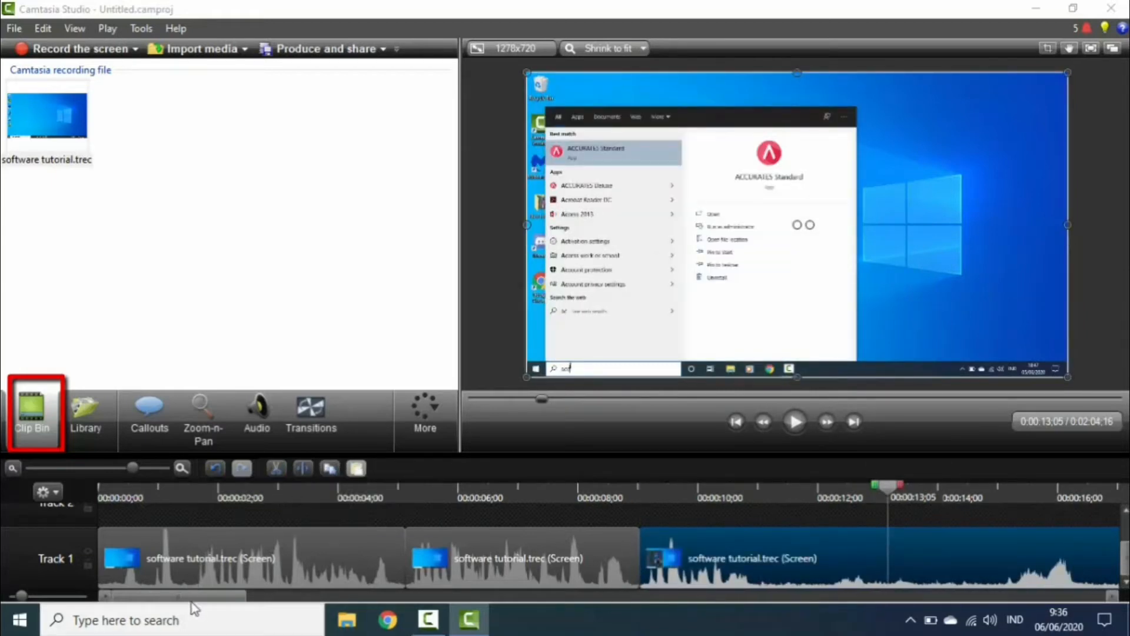
{"action": "left_click_drag", "start_coordinate": [190, 603], "coordinate": [150, 612]}
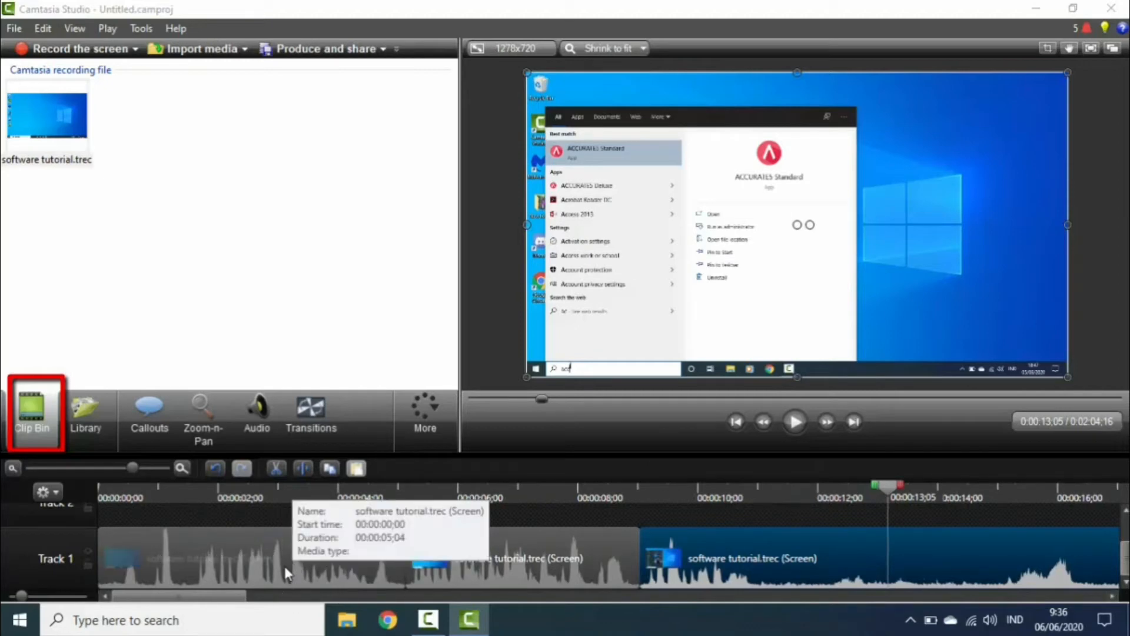
- Raise the audio volume of the first clip on Track 1 to 439%
{"action": "left_click_drag", "start_coordinate": [249, 571], "coordinate": [288, 560]}
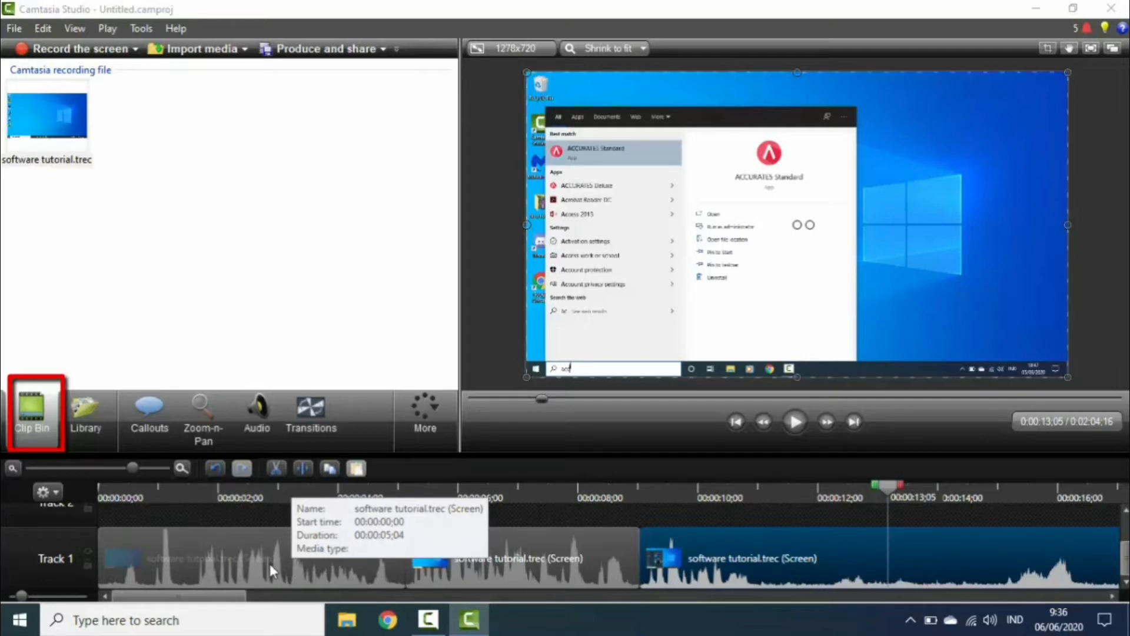
{"action": "left_click_drag", "start_coordinate": [269, 565], "coordinate": [269, 565]}
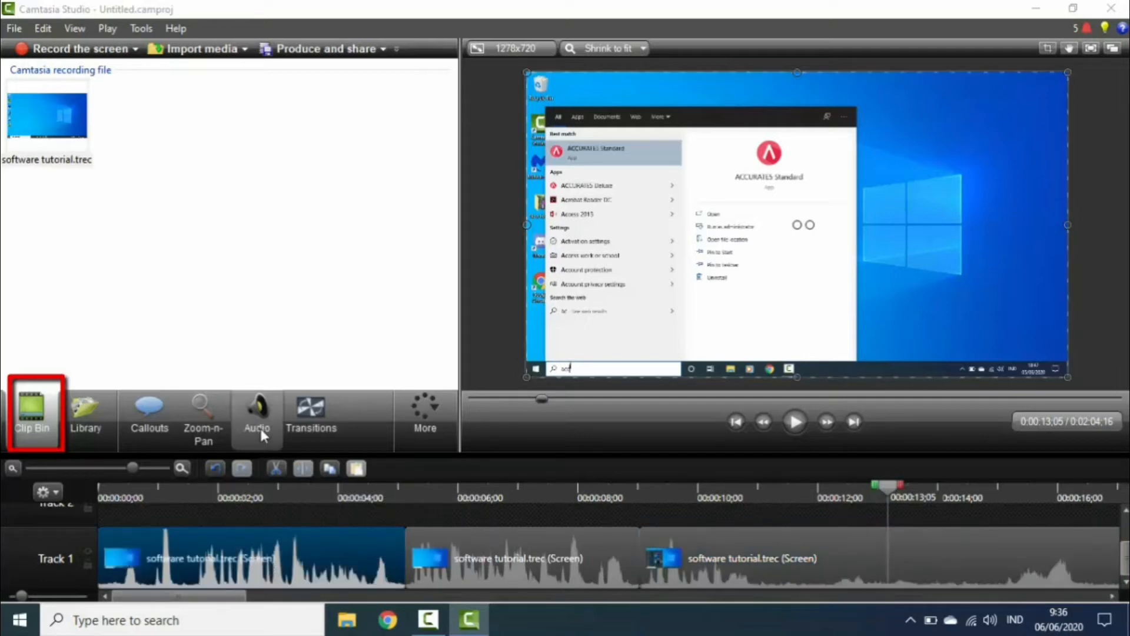
{"action": "left_click", "coordinate": [260, 429]}
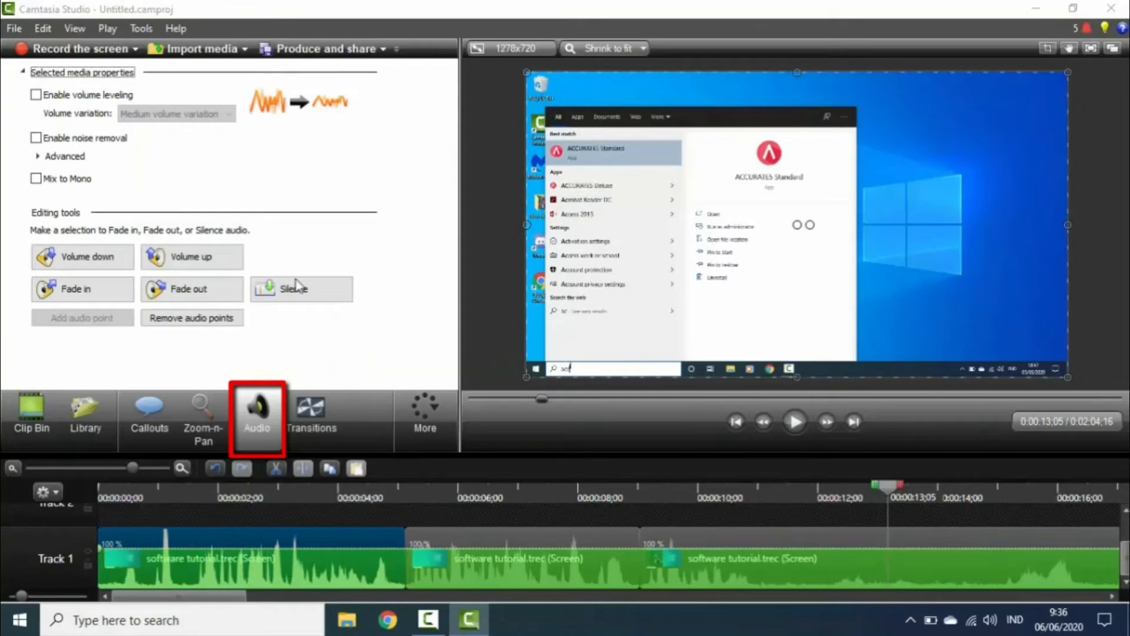
{"action": "left_click", "coordinate": [231, 547]}
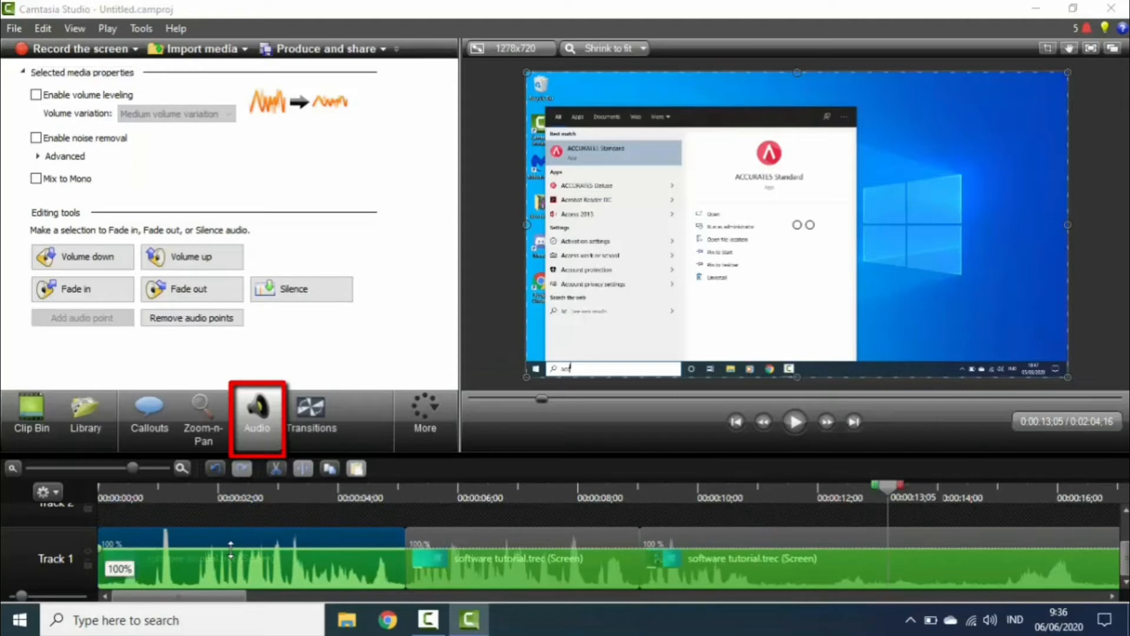
{"action": "left_click_drag", "start_coordinate": [231, 549], "coordinate": [229, 531]}
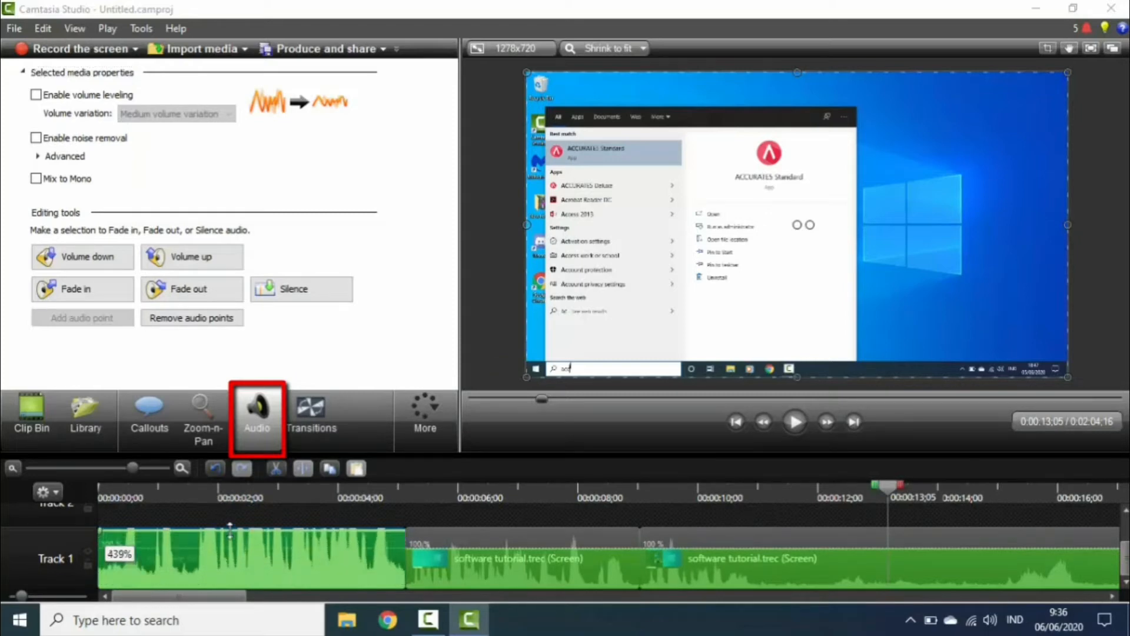
- Play back the first clip from the start to check its raised volume
{"action": "key", "text": "Home"}
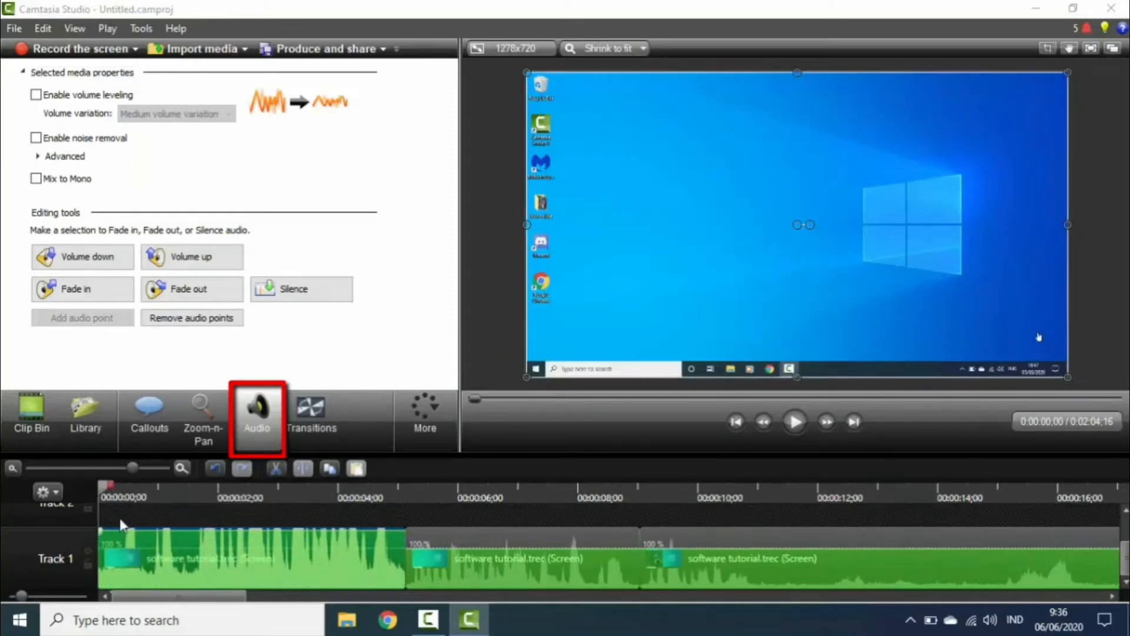
{"action": "left_click", "coordinate": [794, 421]}
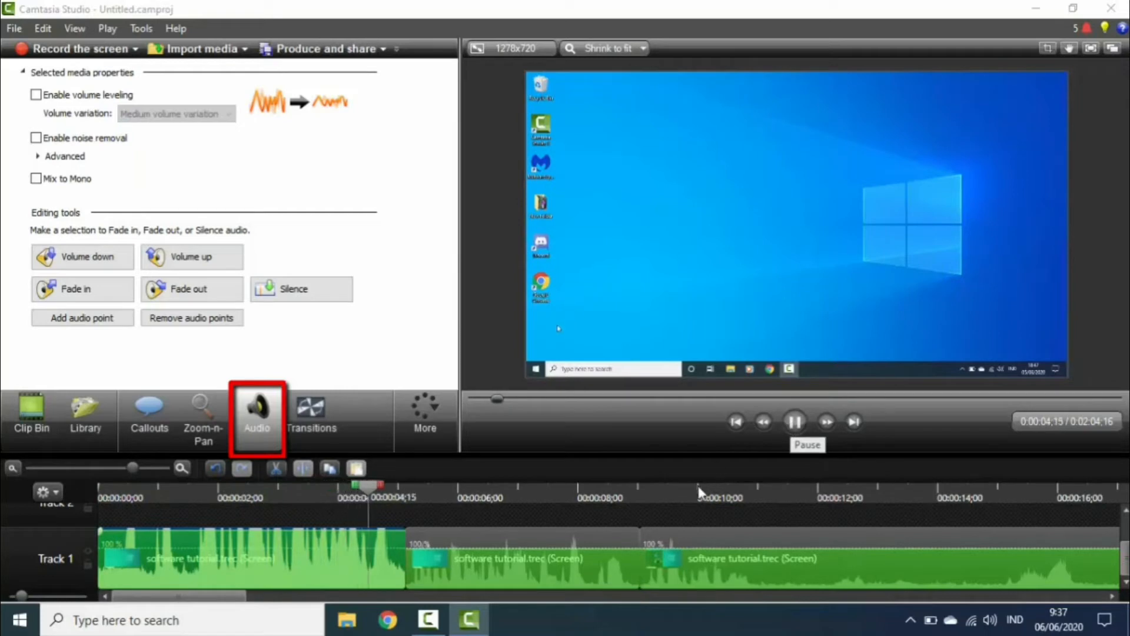
{"action": "left_click", "coordinate": [792, 427]}
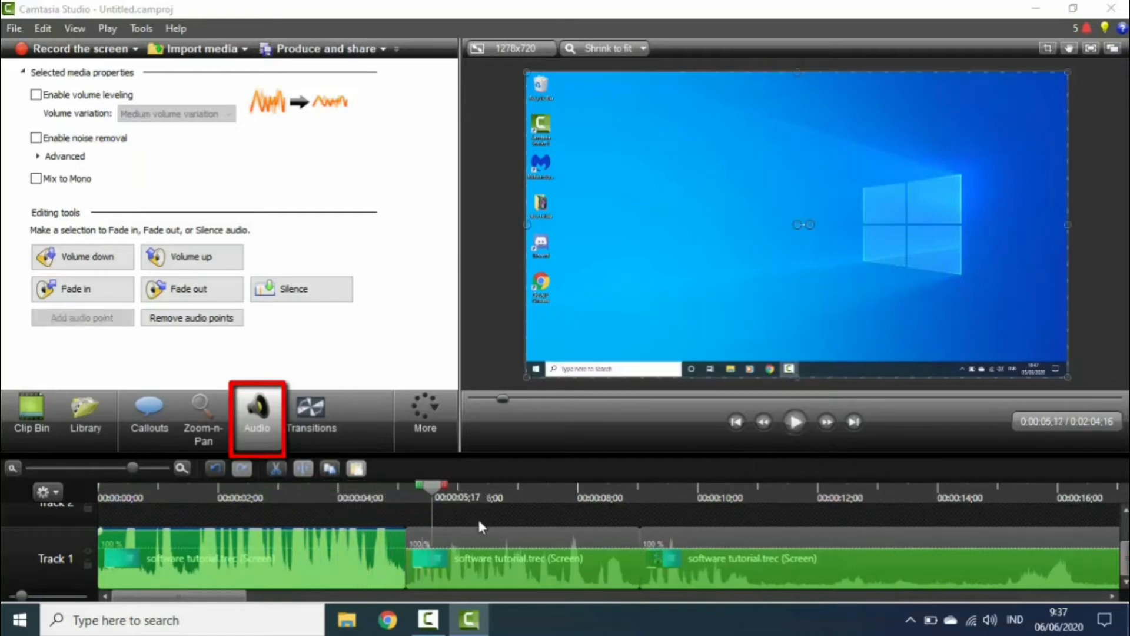
{"action": "left_click_drag", "start_coordinate": [415, 496], "coordinate": [237, 497]}
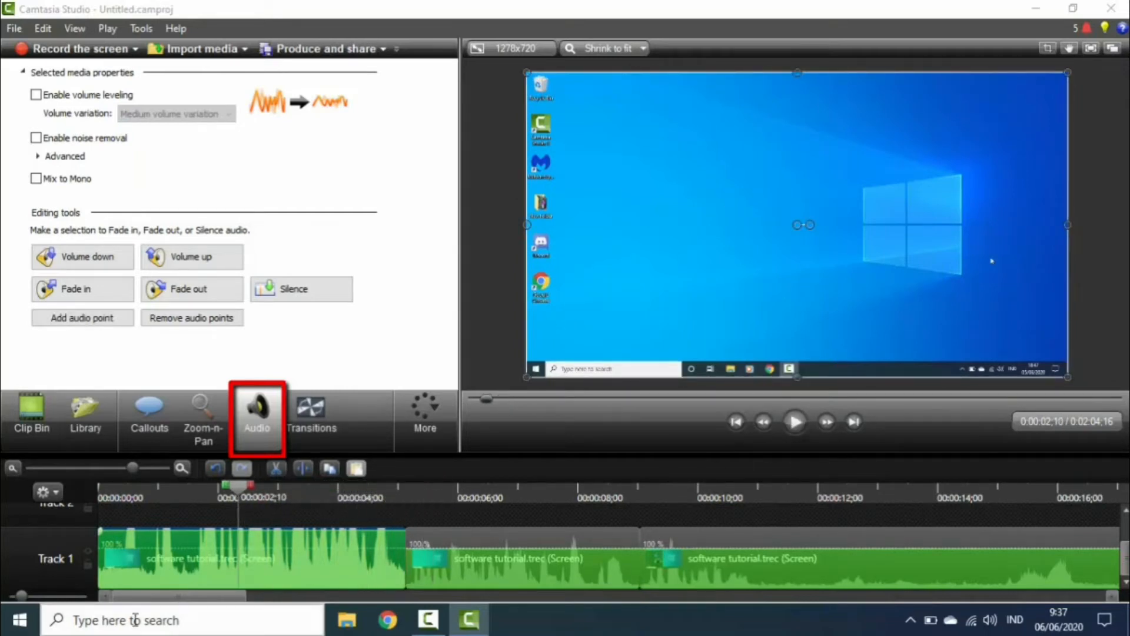
- Enable noise removal on the first clip's audio and play the clip back to check the sound
{"action": "left_click", "coordinate": [36, 139]}
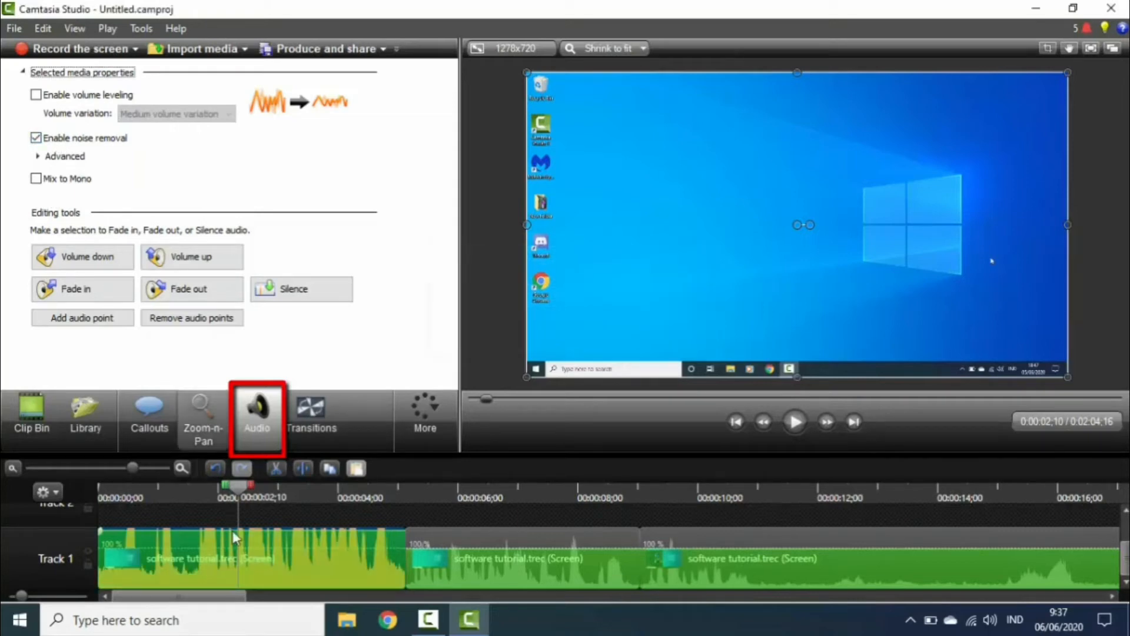
{"action": "left_click_drag", "start_coordinate": [238, 497], "coordinate": [131, 497]}
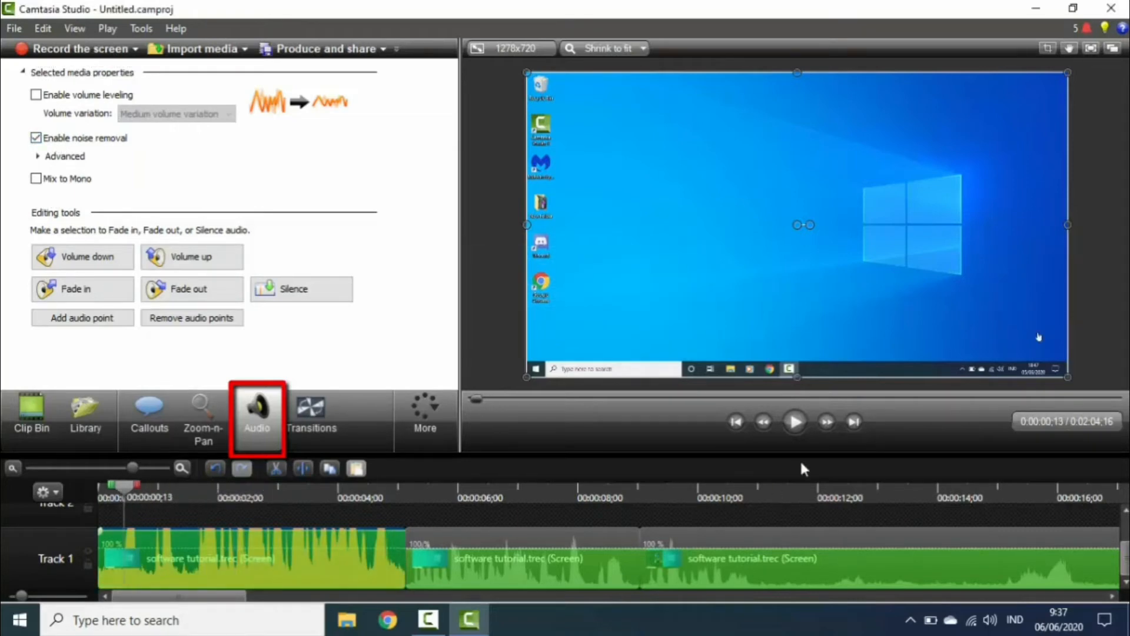
{"action": "left_click", "coordinate": [795, 422]}
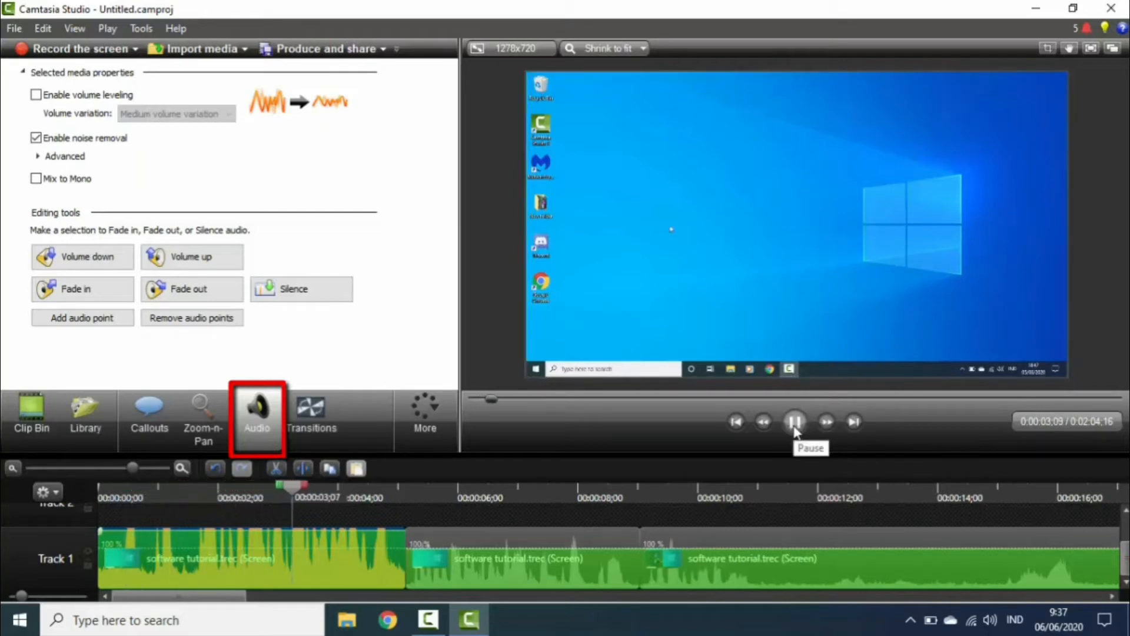
{"action": "left_click", "coordinate": [795, 424]}
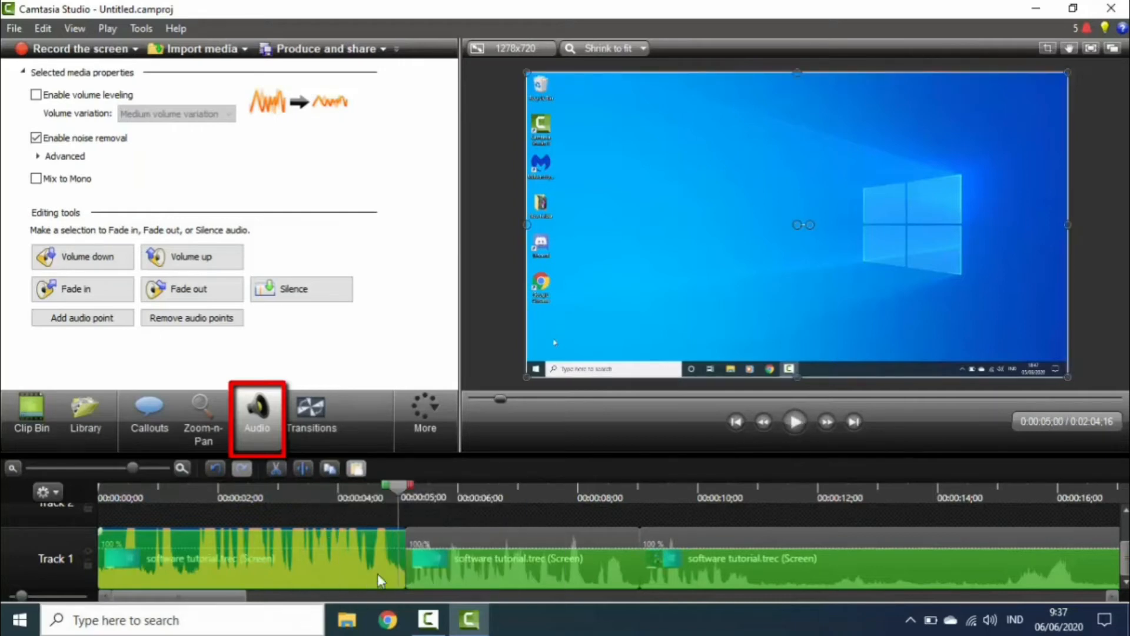
- Enable noise removal on the second and third clips on Track 1
{"action": "left_click", "coordinate": [485, 558]}
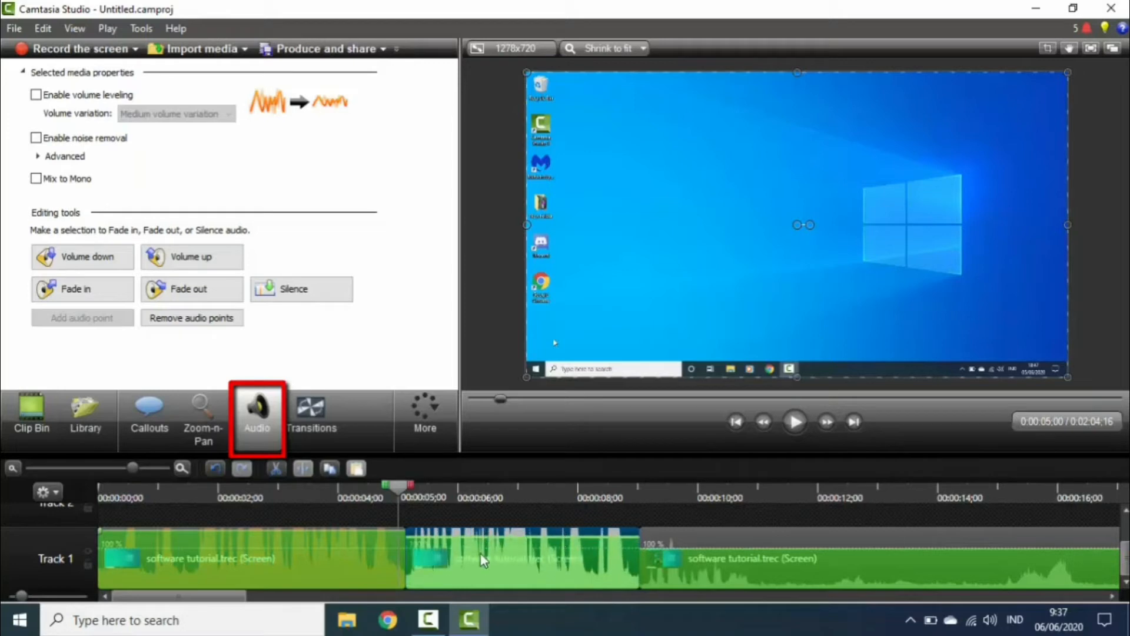
{"action": "left_click", "coordinate": [36, 139]}
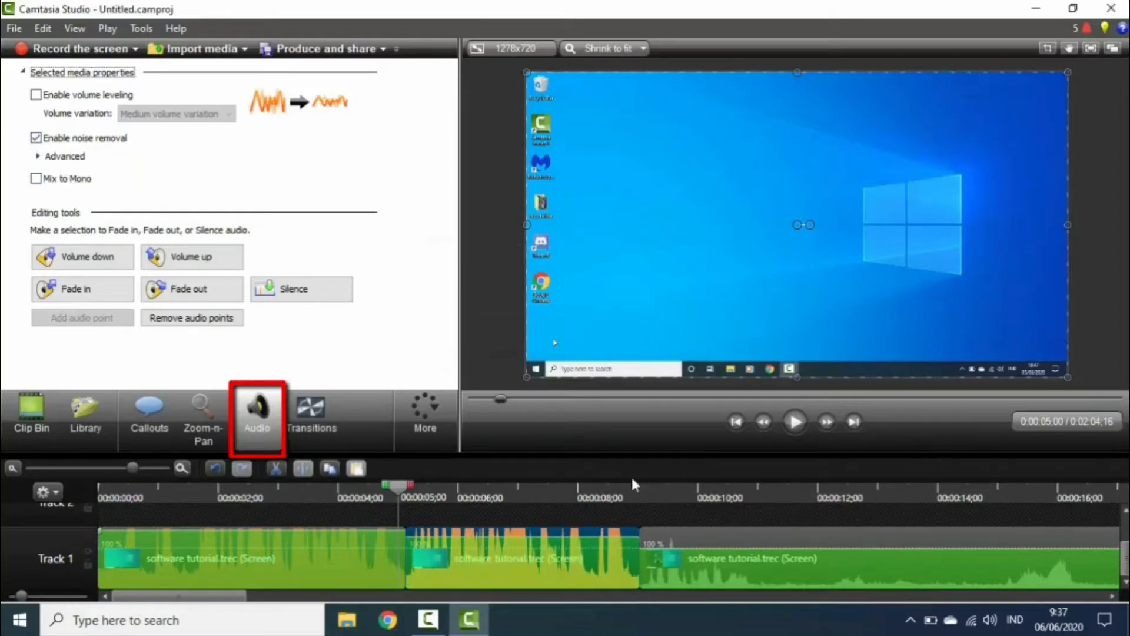
{"action": "left_click", "coordinate": [689, 574]}
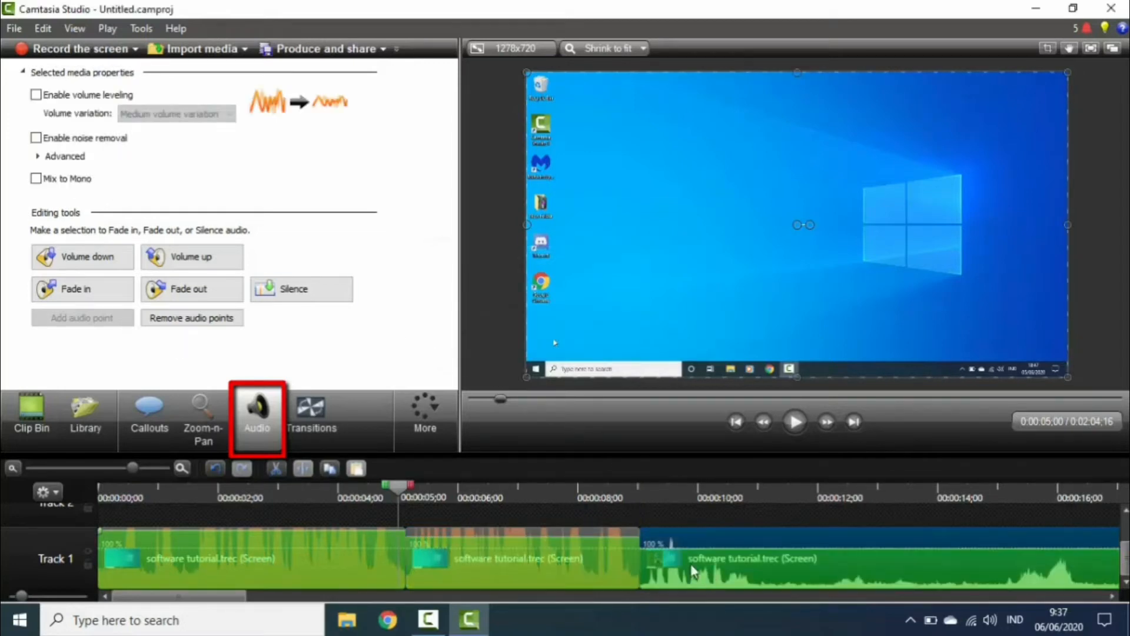
{"action": "left_click", "coordinate": [36, 137]}
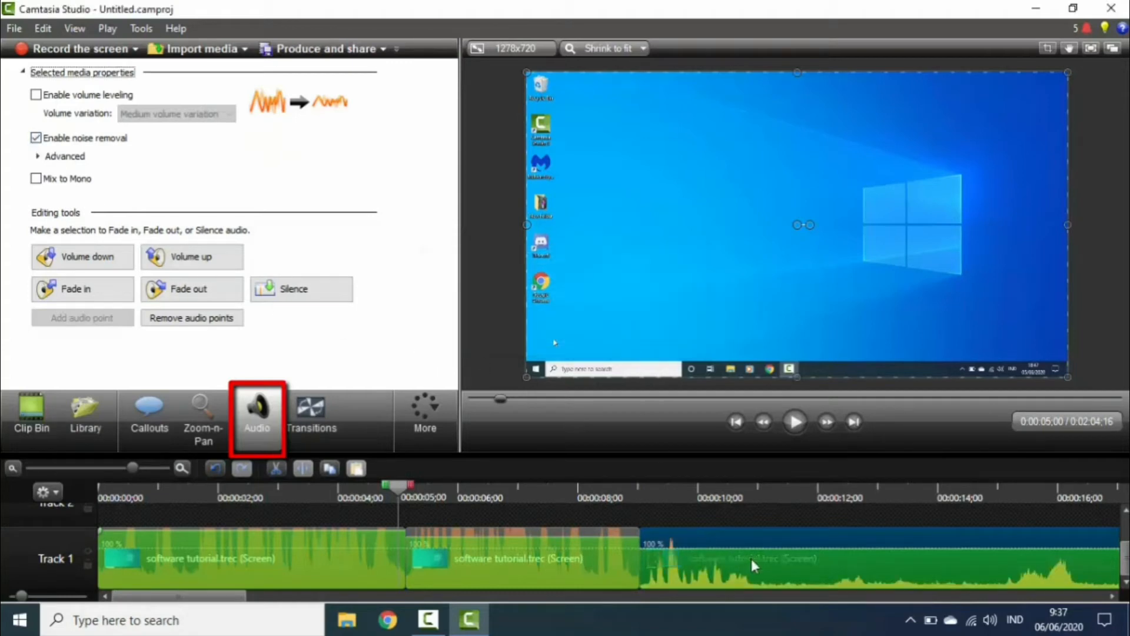
- Delete the last clip on Track 1, which starts at 0:00:14;00
{"action": "left_click", "coordinate": [150, 493]}
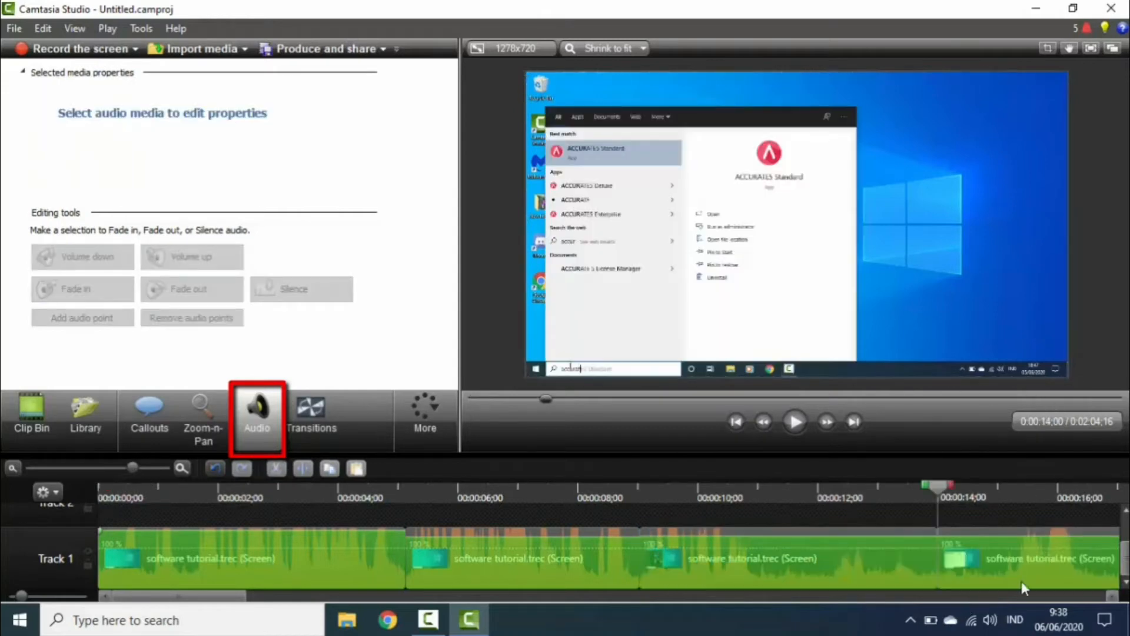
{"action": "left_click", "coordinate": [1021, 585]}
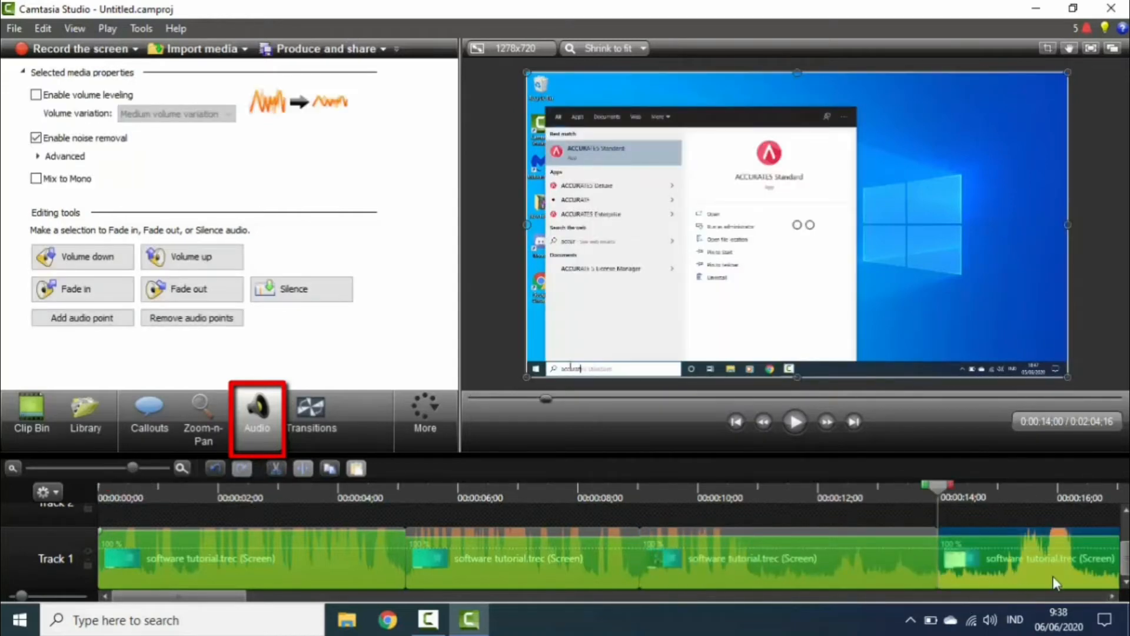
{"action": "right_click", "coordinate": [979, 560]}
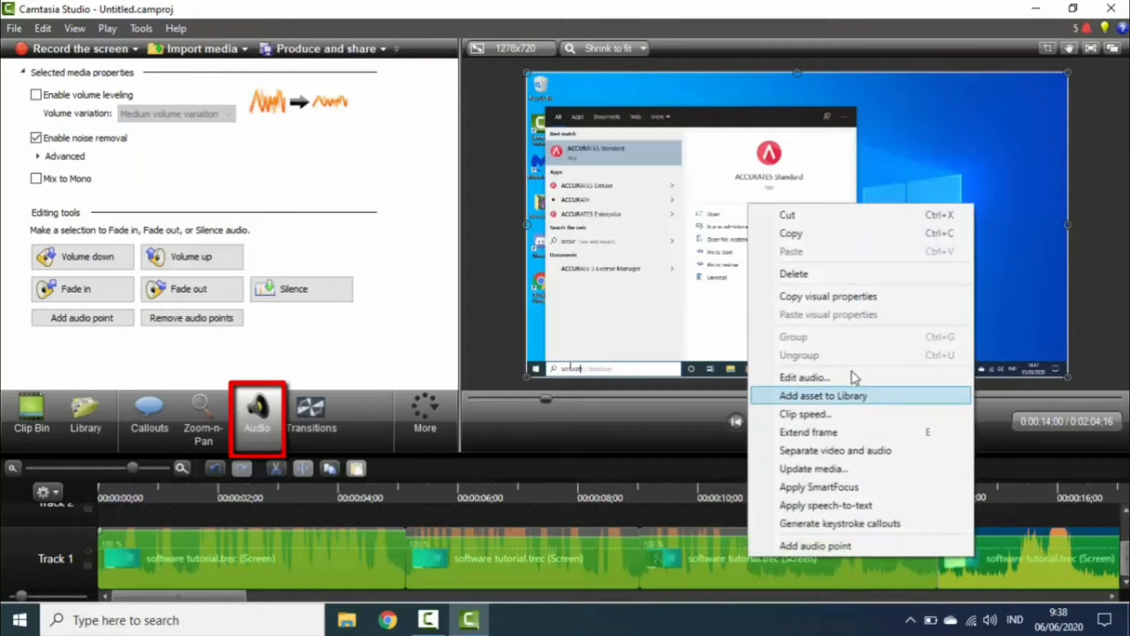
{"action": "left_click", "coordinate": [794, 274]}
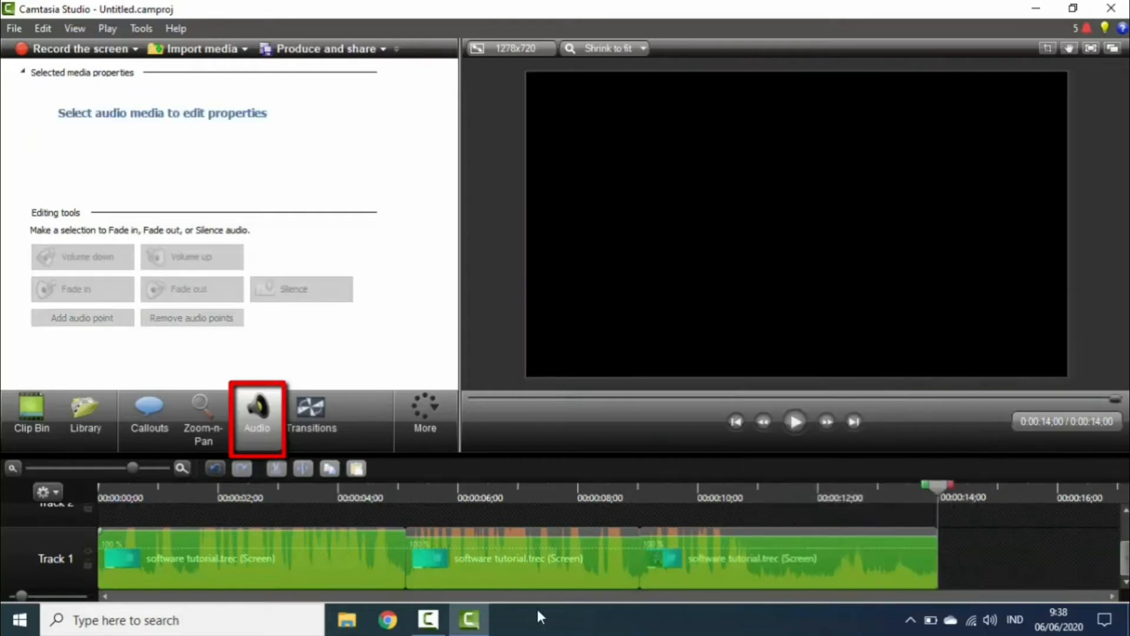
- Add a Blur callout to the timeline at 0:00:02;23
{"action": "left_click_drag", "start_coordinate": [130, 468], "coordinate": [97, 468]}
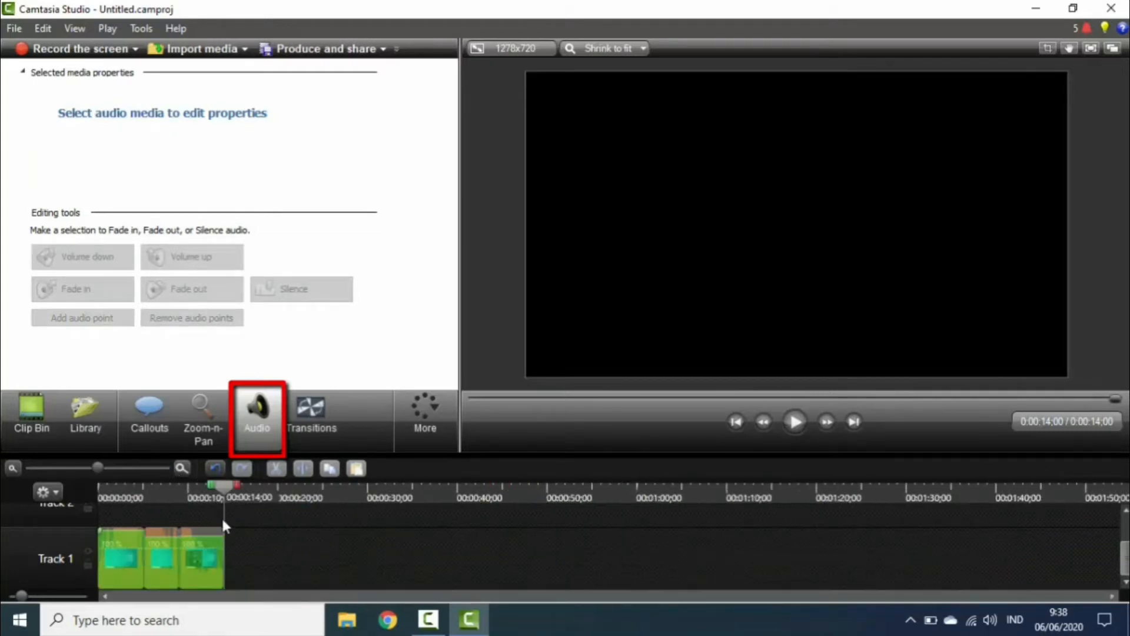
{"action": "left_click", "coordinate": [150, 430]}
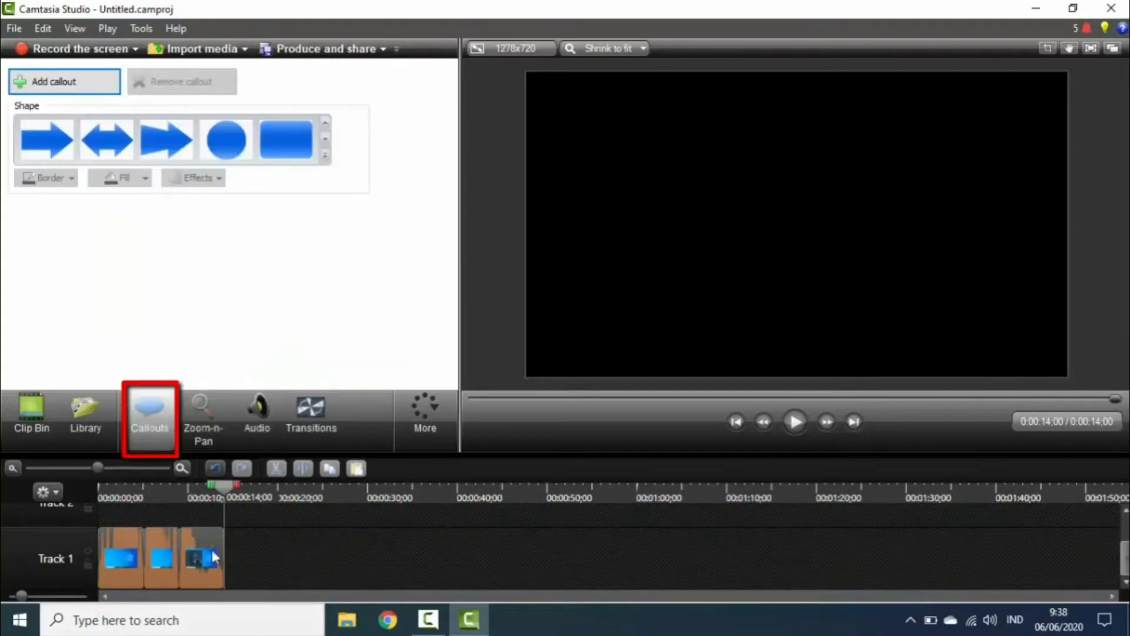
{"action": "left_click_drag", "start_coordinate": [100, 472], "coordinate": [144, 472]}
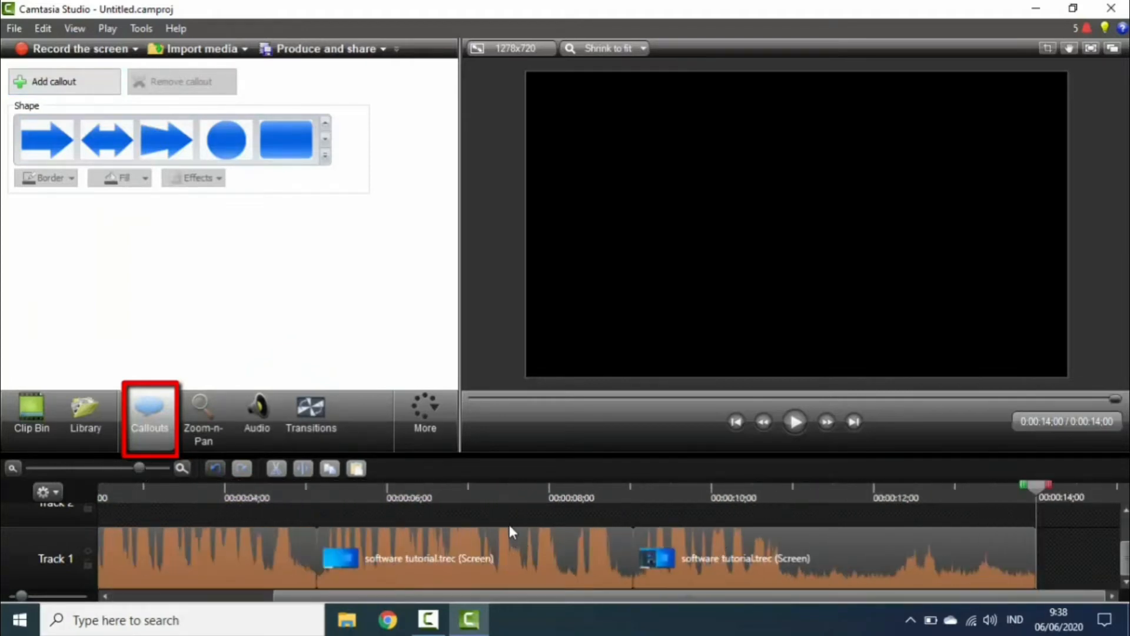
{"action": "scroll", "coordinate": [306, 113], "scroll_direction": "down", "scroll_amount": 2}
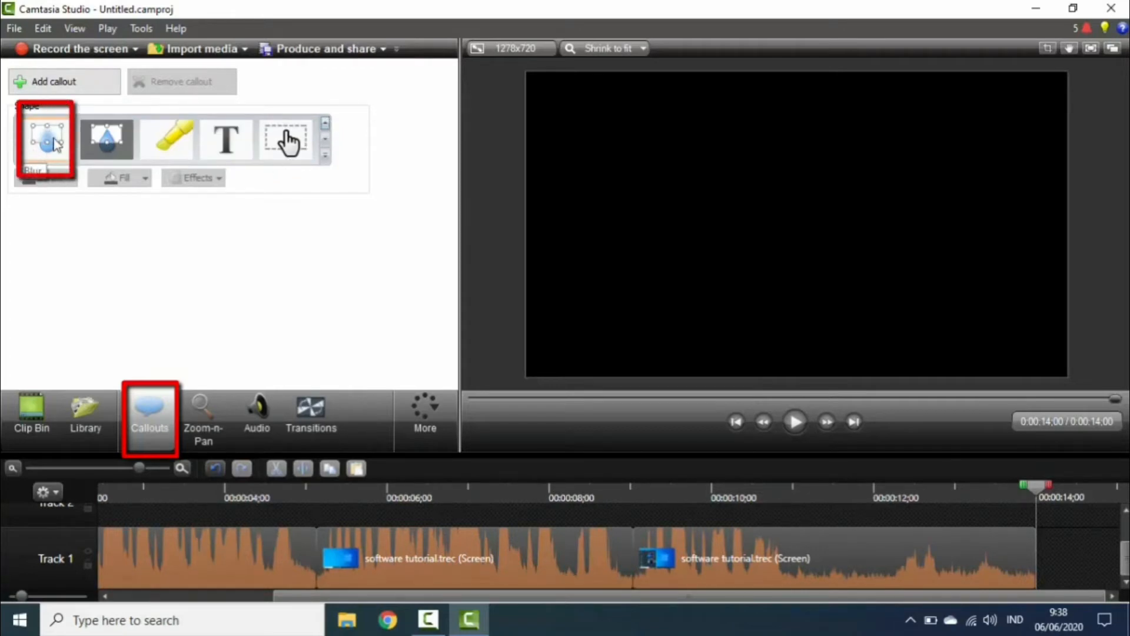
{"action": "left_click", "coordinate": [277, 497]}
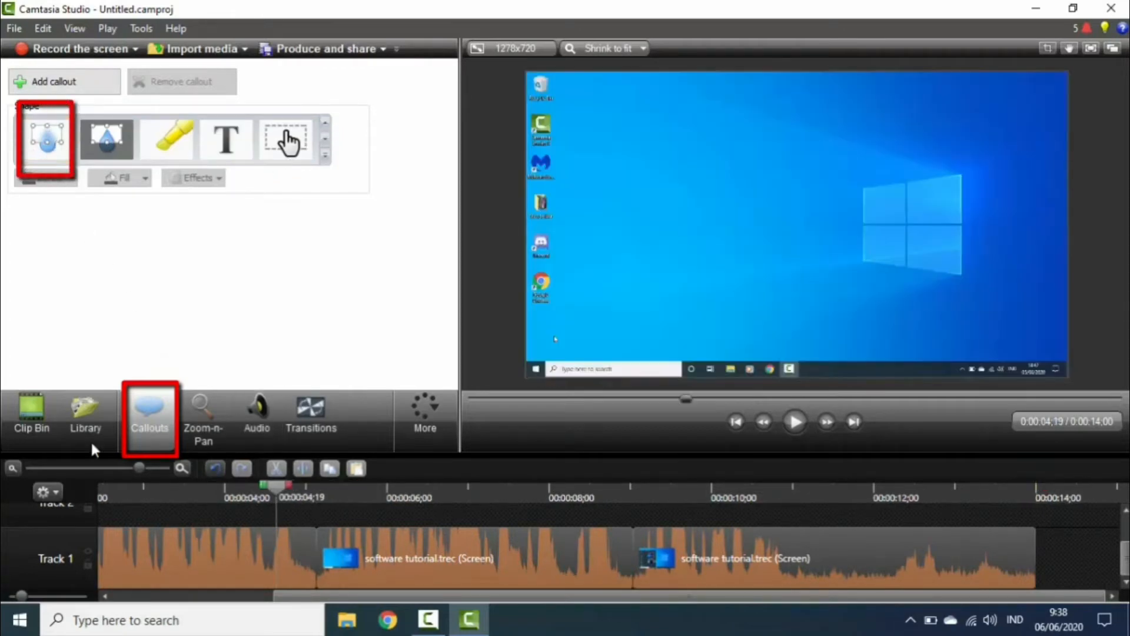
{"action": "mouse_move", "coordinate": [140, 468]}
{"action": "left_mouse_down"}
{"action": "mouse_move", "coordinate": [93, 468]}
{"action": "mouse_move", "coordinate": [142, 467]}
{"action": "left_mouse_up"}
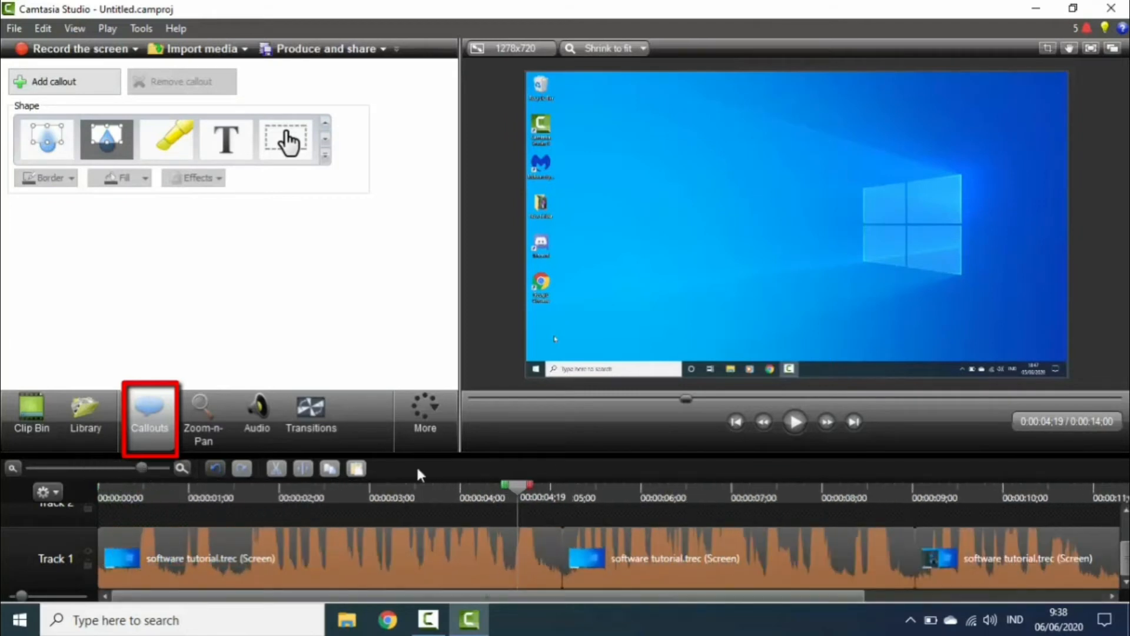
{"action": "left_click", "coordinate": [789, 424]}
{"action": "left_click", "coordinate": [792, 425]}
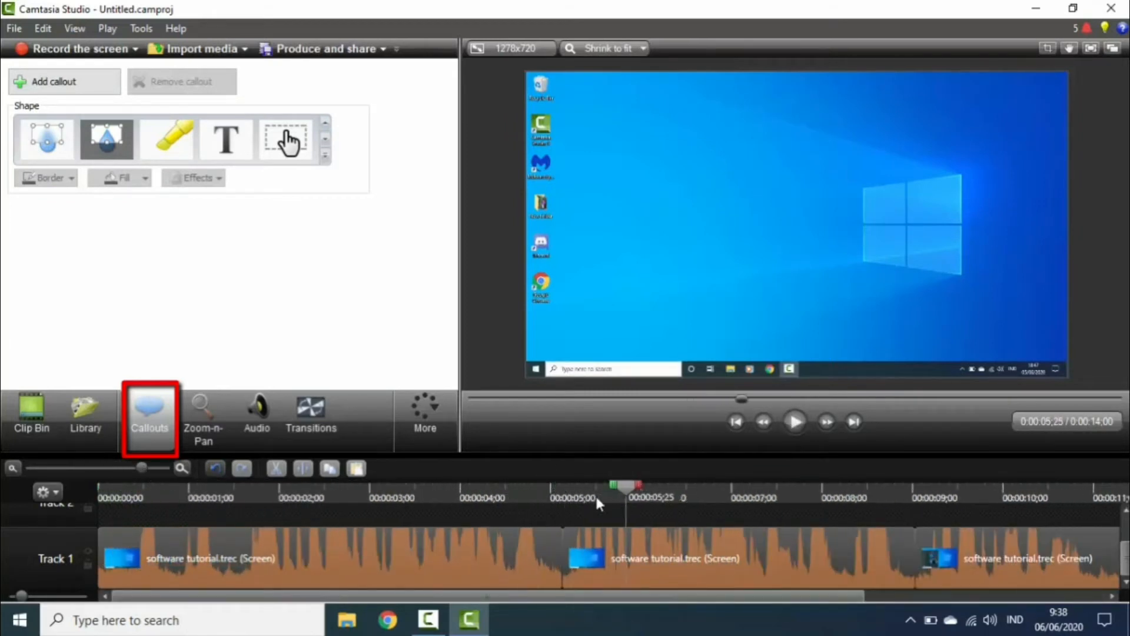
{"action": "left_click_drag", "start_coordinate": [623, 490], "coordinate": [347, 528]}
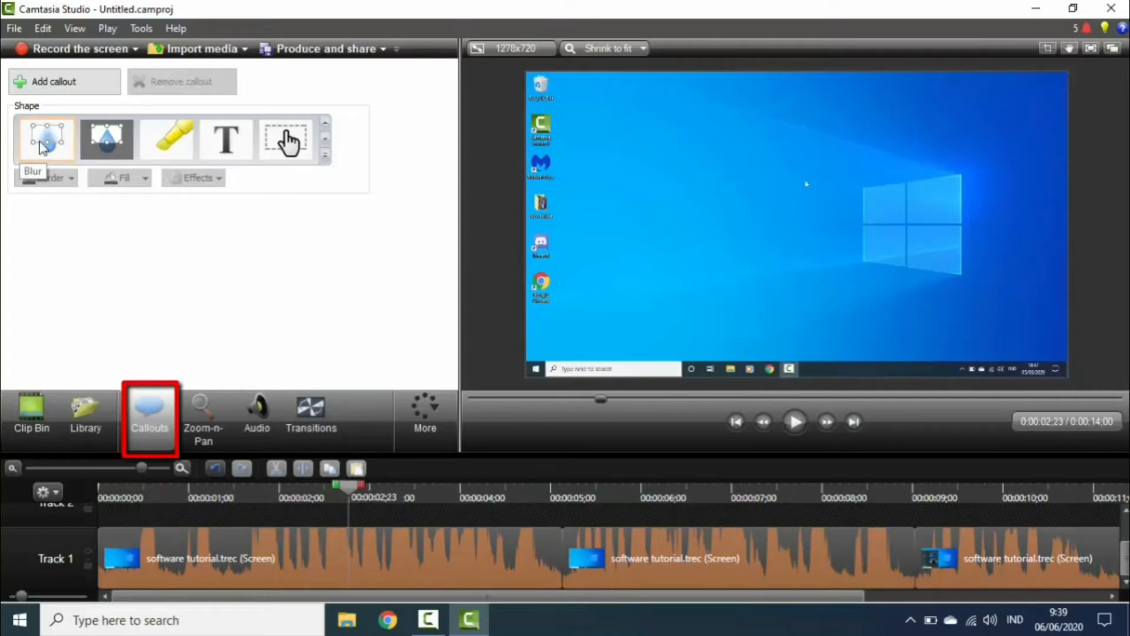
{"action": "left_click", "coordinate": [43, 147]}
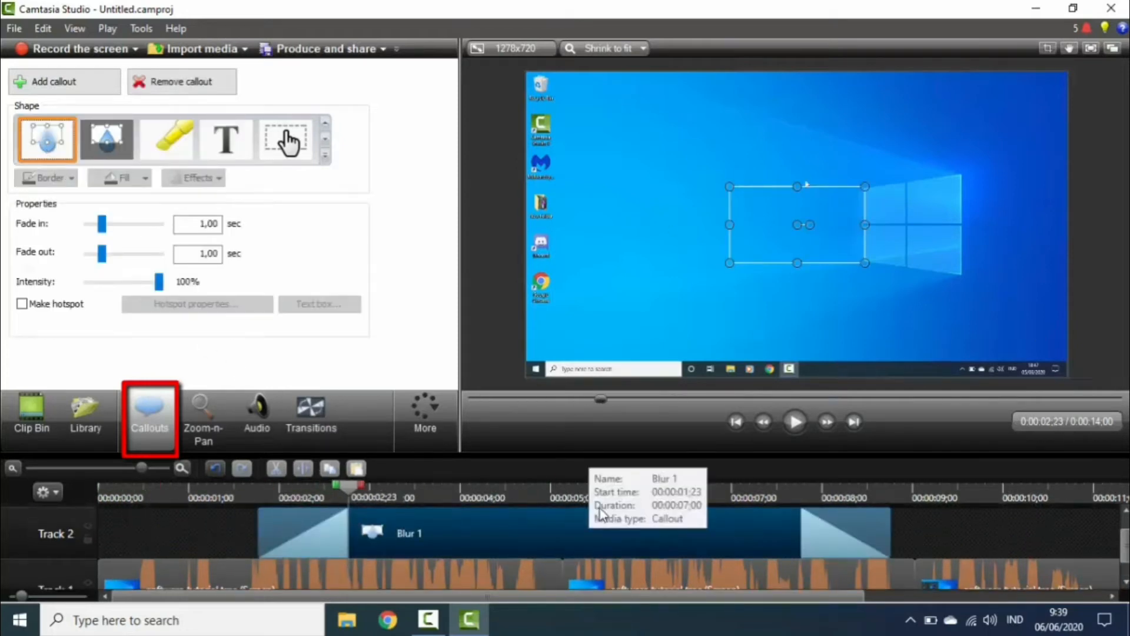
- Shift the blur callout on Track 2 slightly earlier and shorten it to end at about 4.7 seconds
{"action": "left_click_drag", "start_coordinate": [532, 534], "coordinate": [496, 532]}
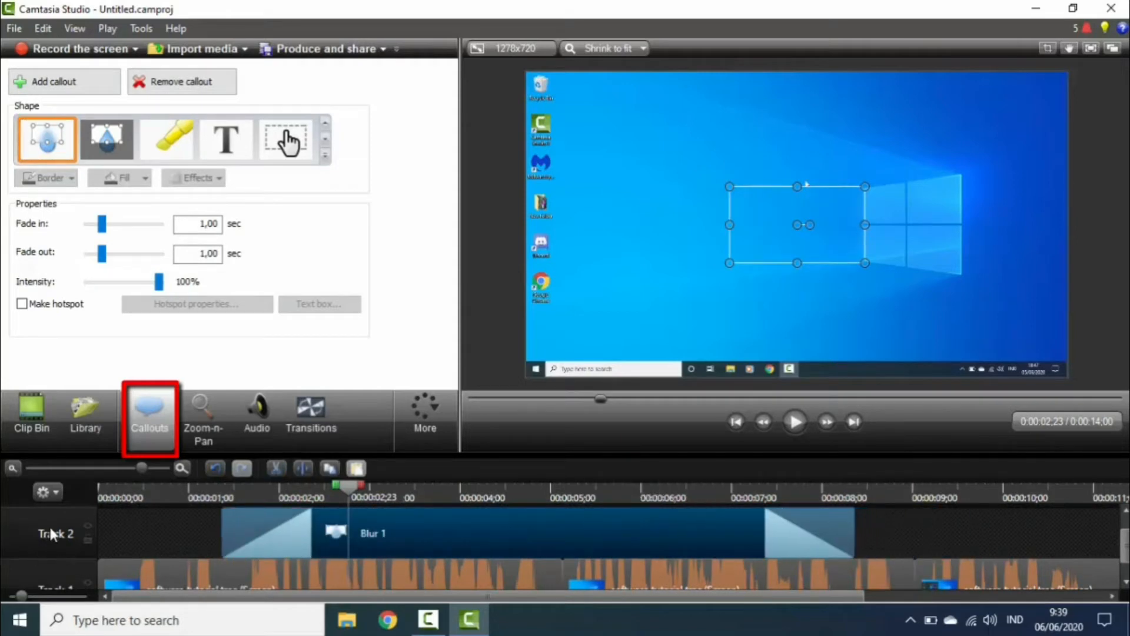
{"action": "scroll", "coordinate": [43, 518], "scroll_direction": "down", "scroll_amount": 2}
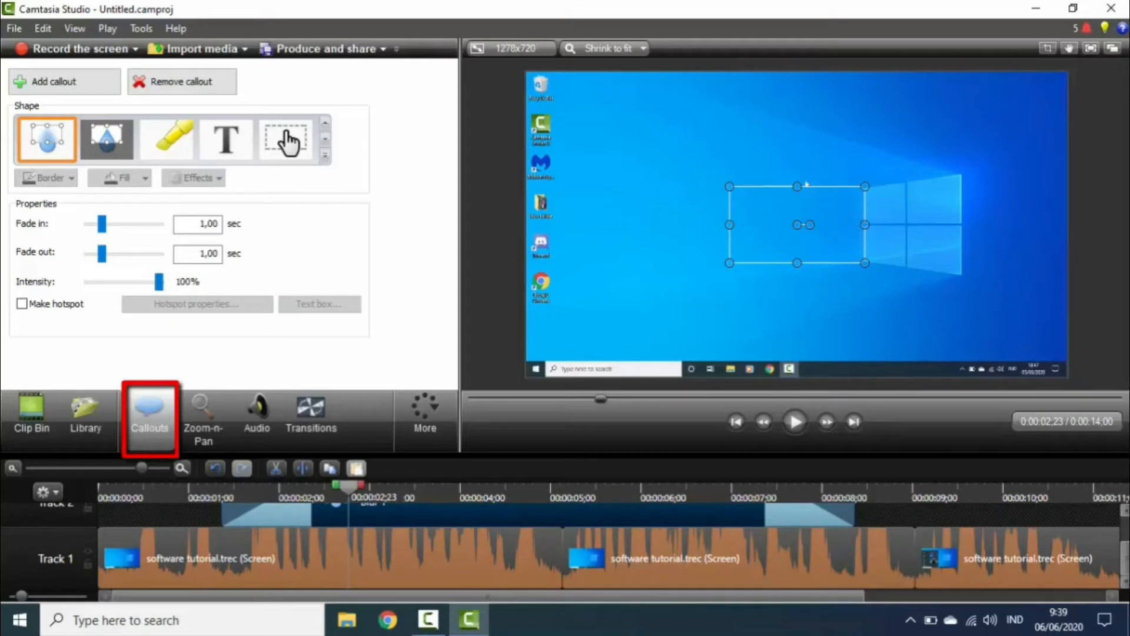
{"action": "scroll", "coordinate": [672, 532], "scroll_direction": "up", "scroll_amount": 3}
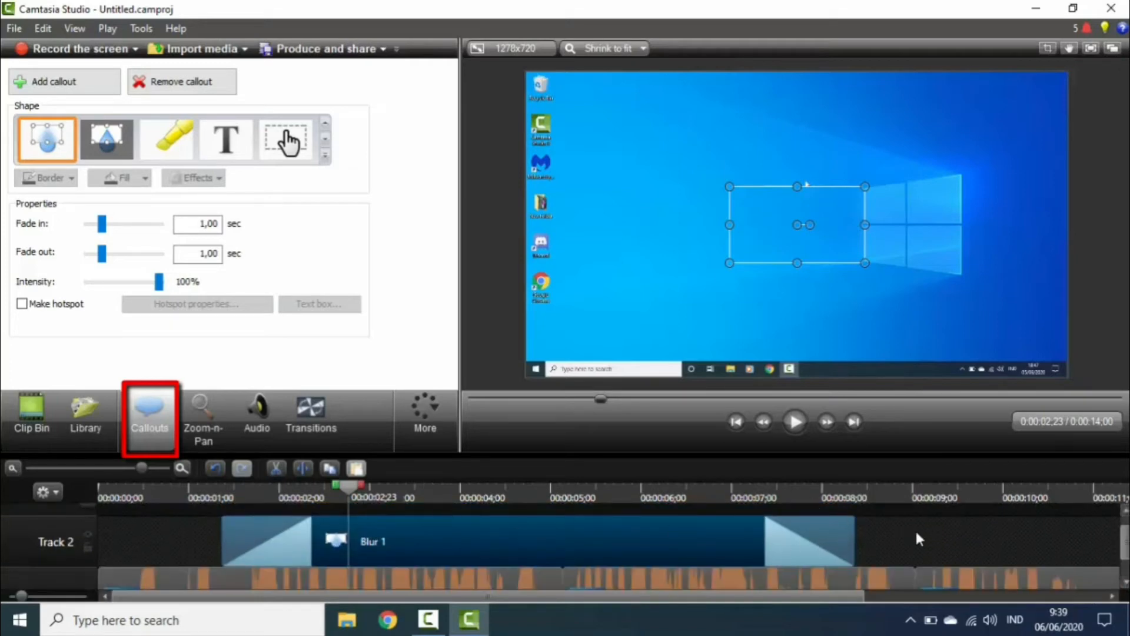
{"action": "left_click_drag", "start_coordinate": [853, 538], "coordinate": [511, 534]}
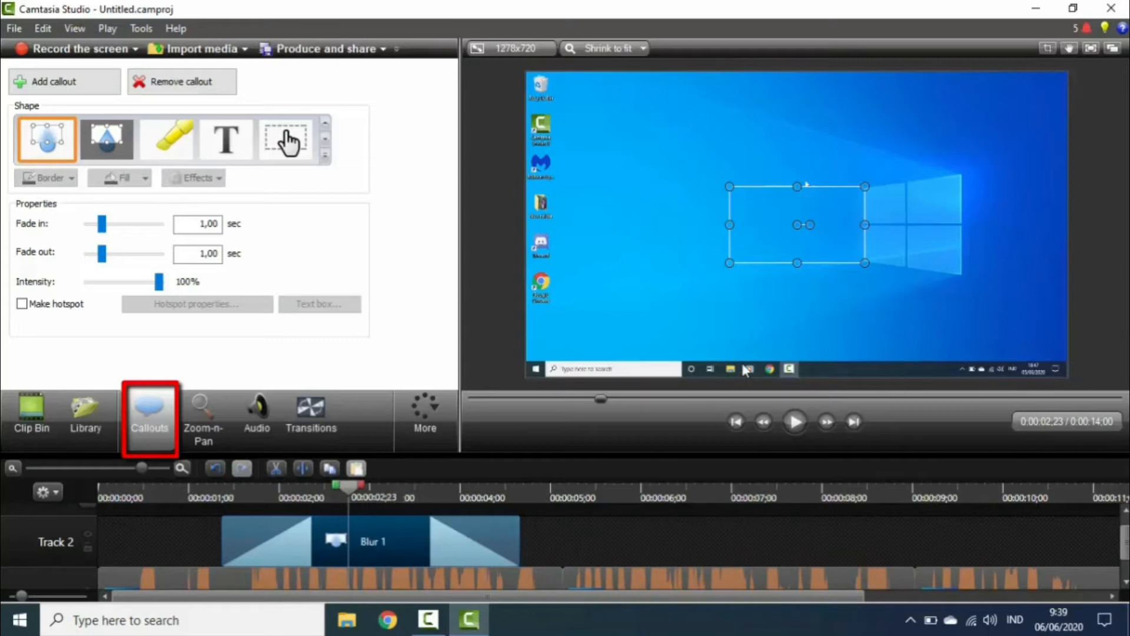
- Move and resize the blur area in the preview to cover the column of desktop icons
{"action": "left_click_drag", "start_coordinate": [760, 238], "coordinate": [597, 300]}
{"action": "left_click_drag", "start_coordinate": [663, 192], "coordinate": [574, 191]}
{"action": "left_click", "coordinate": [643, 248]}
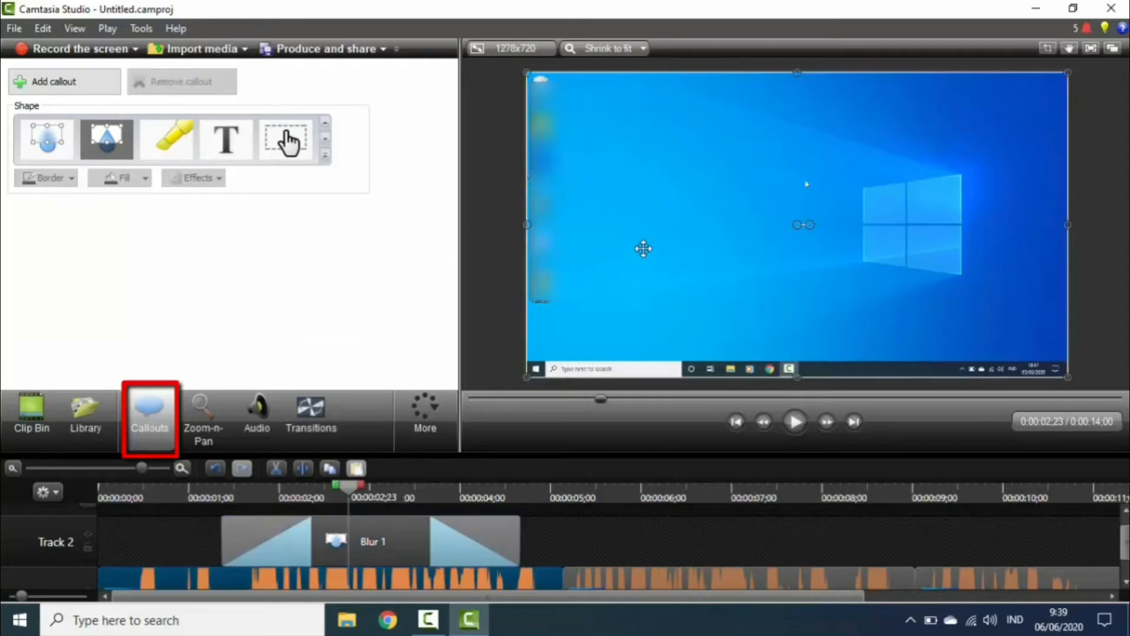
- Set the blur callout's intensity to 21% and shift it on Track 2 to start at about 0.3 seconds
{"action": "left_click", "coordinate": [412, 539]}
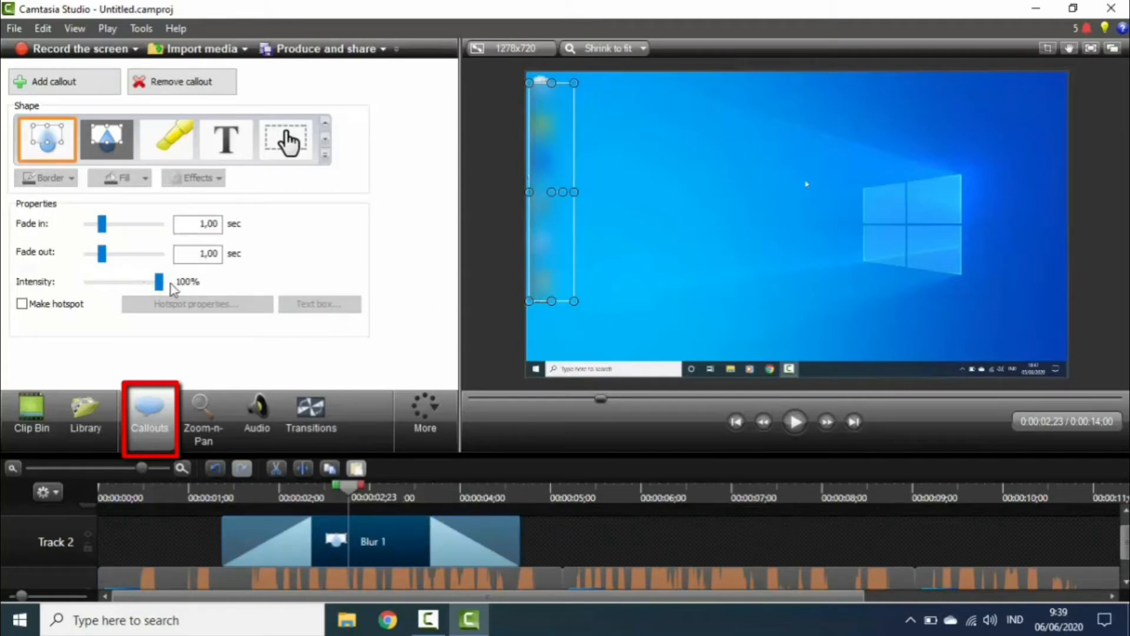
{"action": "left_click_drag", "start_coordinate": [137, 289], "coordinate": [110, 288]}
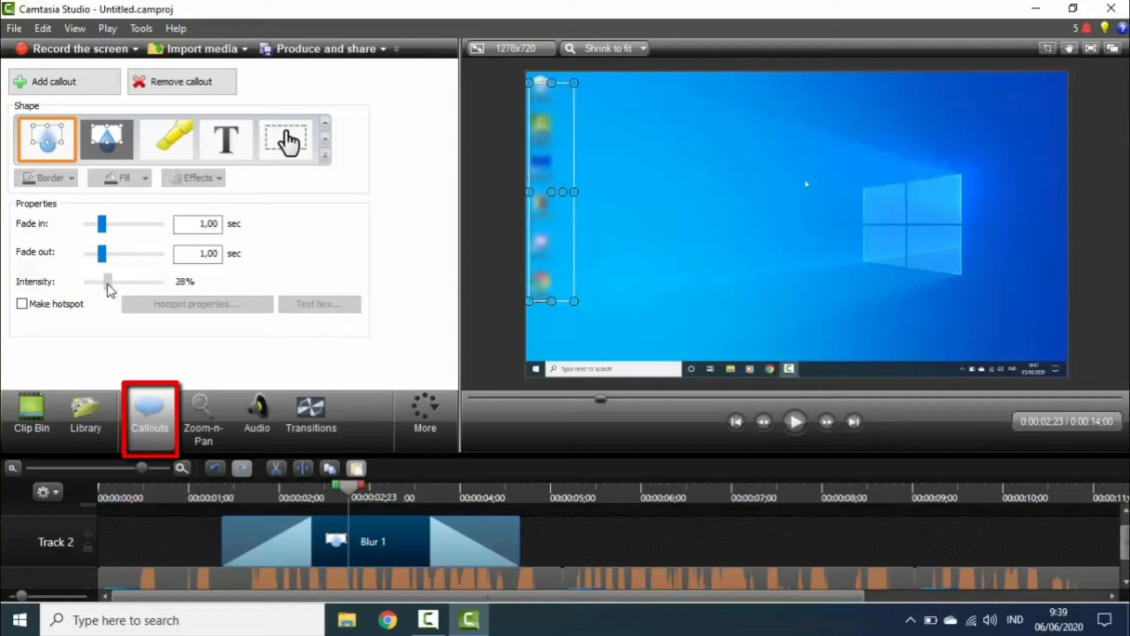
{"action": "mouse_move", "coordinate": [98, 288]}
{"action": "left_mouse_down"}
{"action": "mouse_move", "coordinate": [141, 287]}
{"action": "mouse_move", "coordinate": [73, 286]}
{"action": "mouse_move", "coordinate": [134, 287]}
{"action": "mouse_move", "coordinate": [100, 287]}
{"action": "left_mouse_up"}
{"action": "left_click_drag", "start_coordinate": [404, 546], "coordinate": [281, 544]}
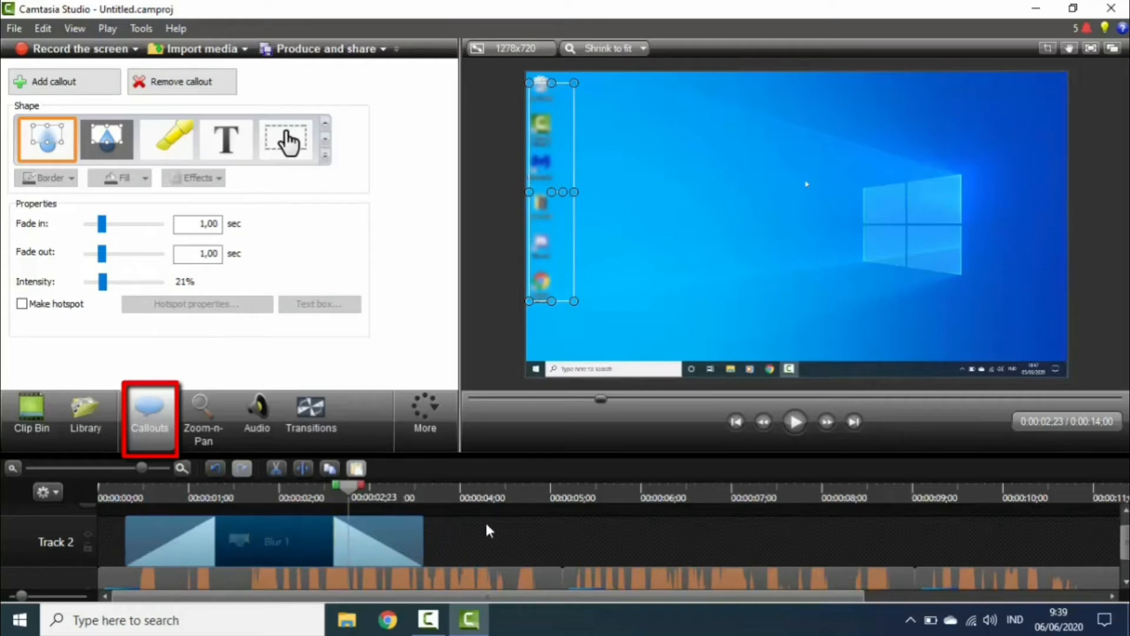
- Play the video from near its start through the blur callout to check the effect
{"action": "left_click_drag", "start_coordinate": [348, 496], "coordinate": [106, 496]}
{"action": "left_click", "coordinate": [795, 422]}
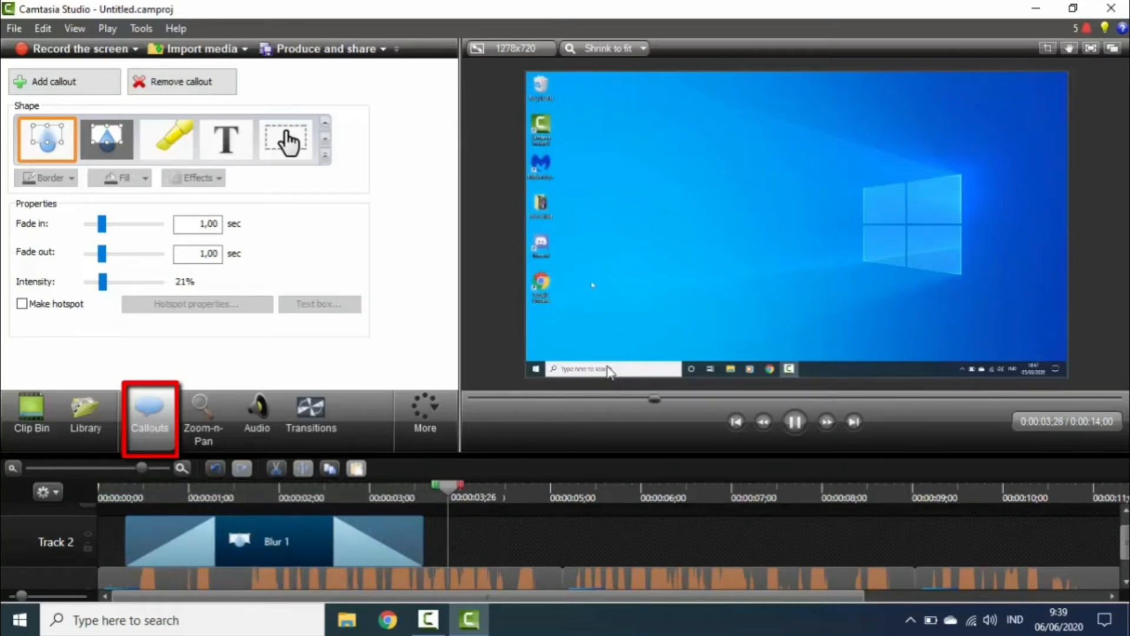
{"action": "left_click", "coordinate": [794, 425]}
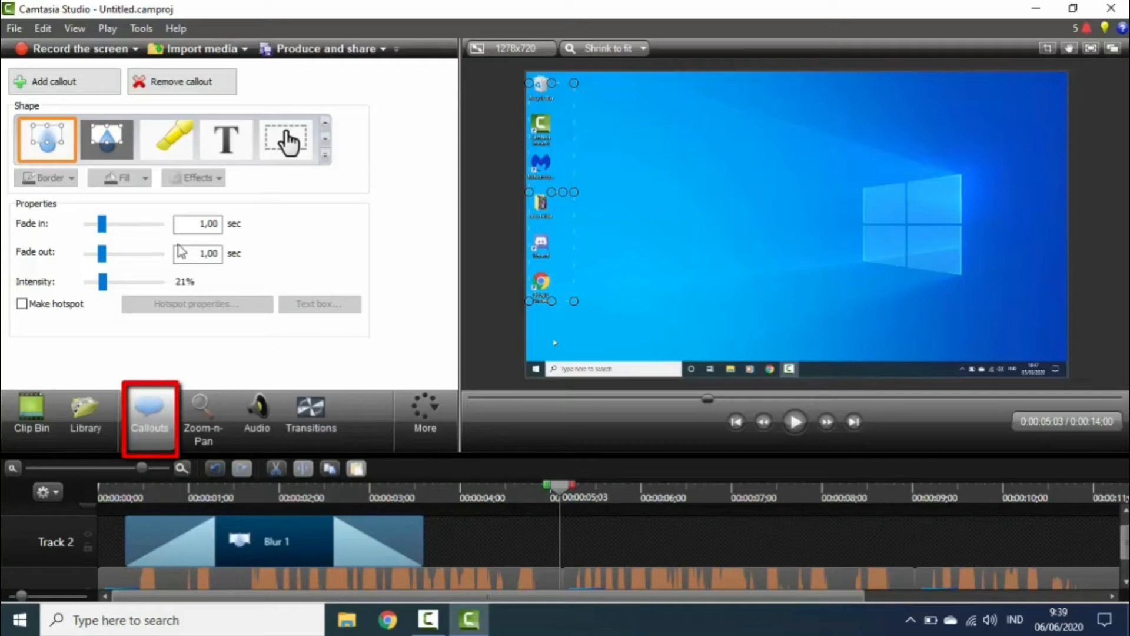
- Set the blur callout's fade in to 0,17 sec and fade out to 1,17 sec, and check them in playback
{"action": "left_click_drag", "start_coordinate": [101, 226], "coordinate": [91, 255]}
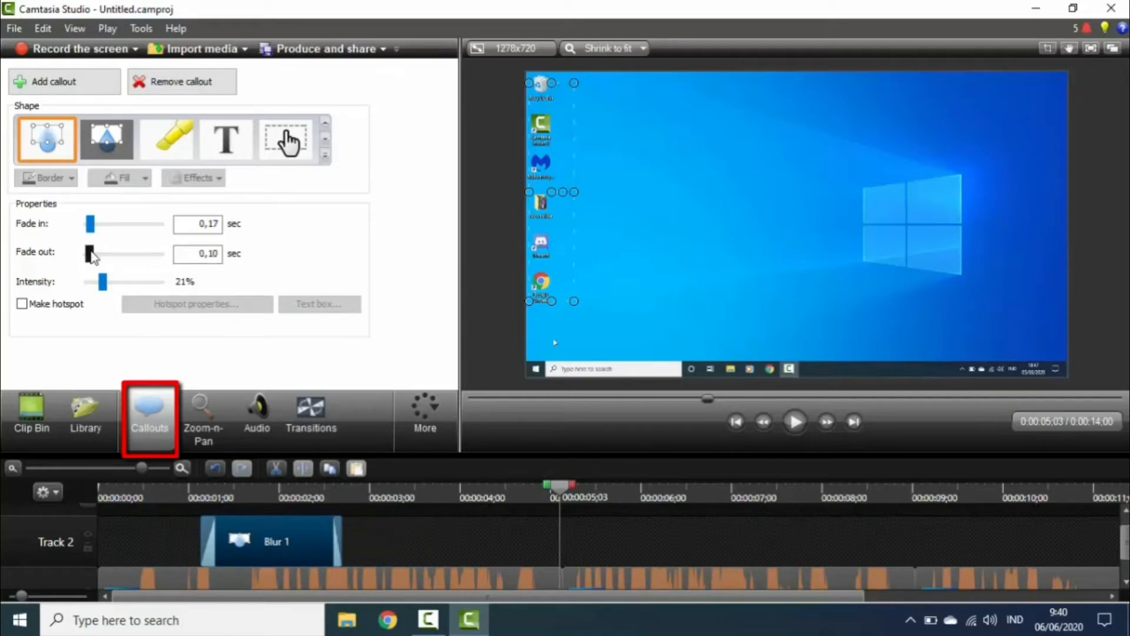
{"action": "left_click_drag", "start_coordinate": [91, 254], "coordinate": [104, 253]}
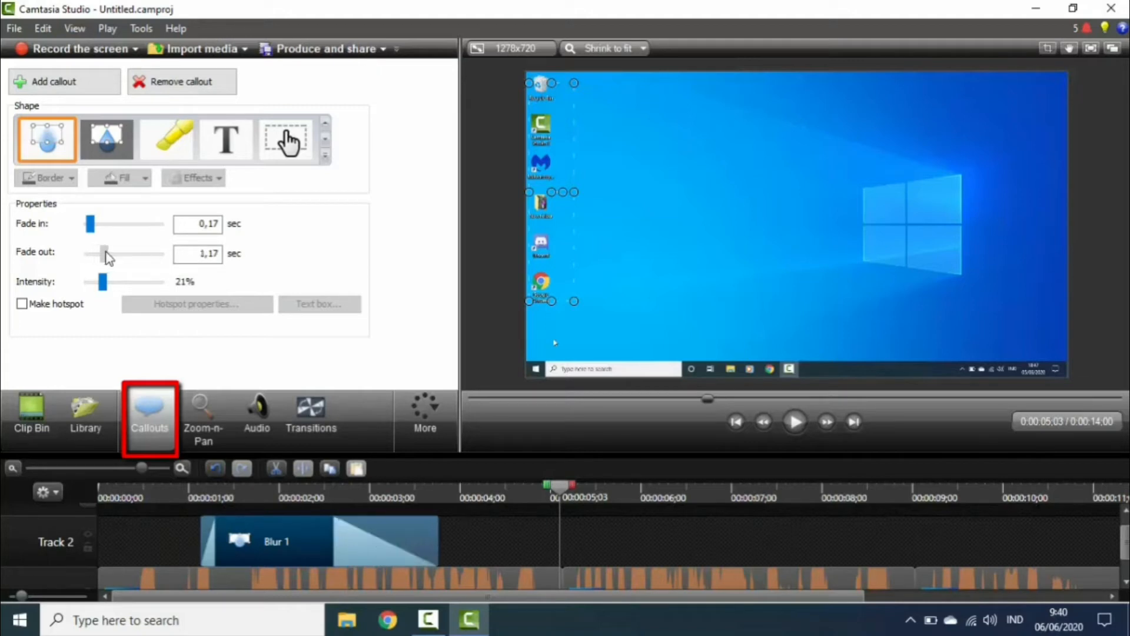
{"action": "left_click", "coordinate": [164, 491]}
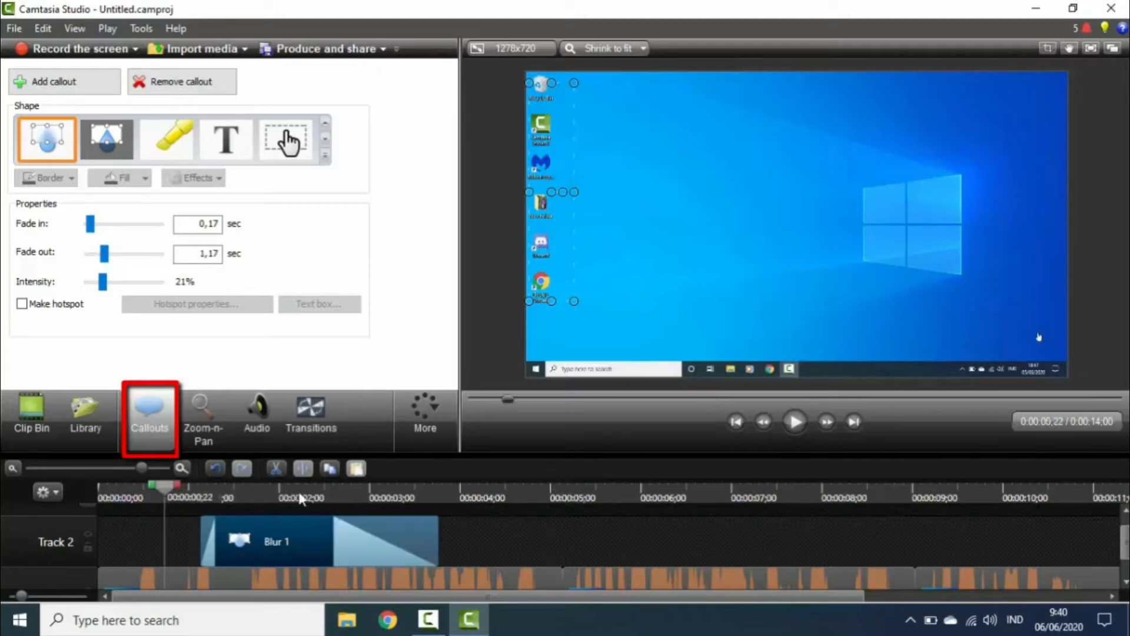
{"action": "left_click", "coordinate": [794, 421]}
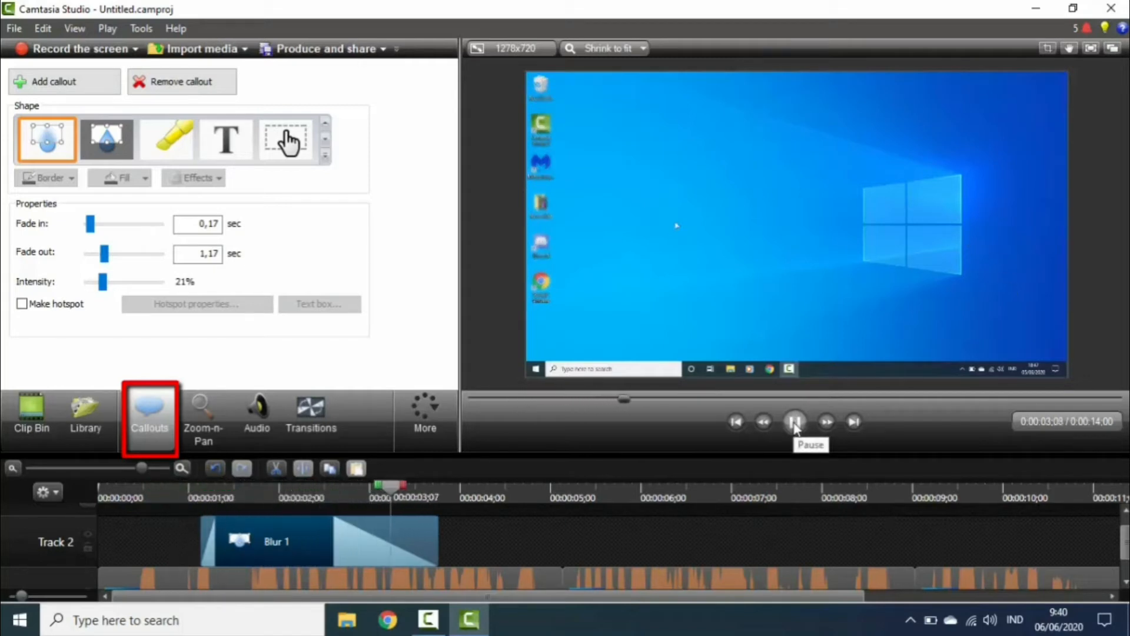
{"action": "left_click", "coordinate": [794, 421]}
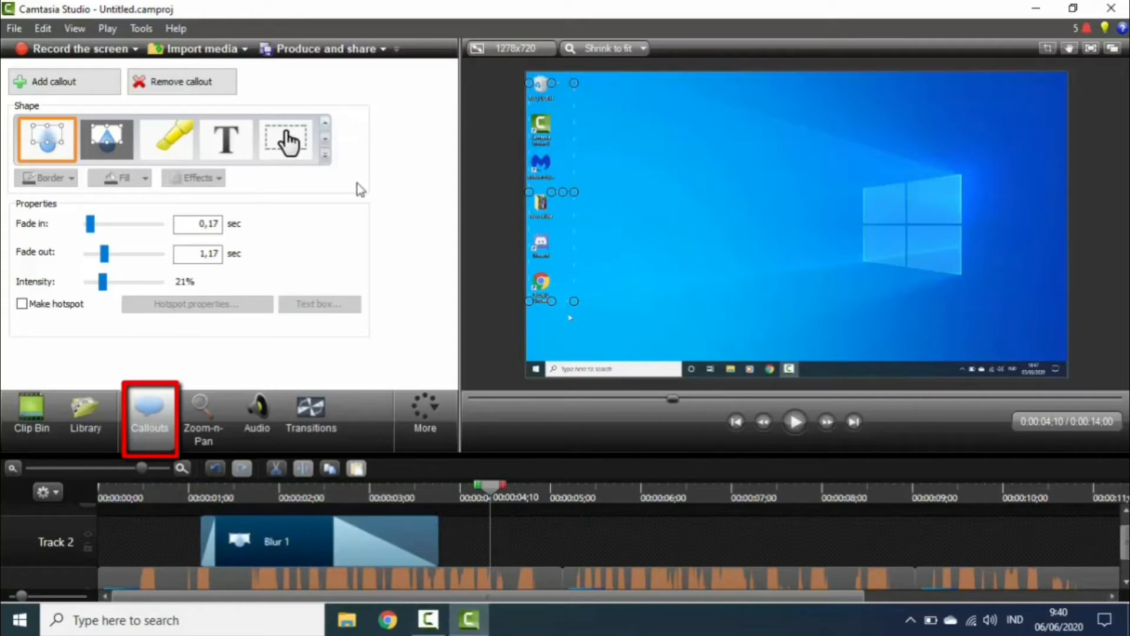
- Find the moment the Start menu is open and add a red sketch motion rectangle callout at about 0:00:10;12
{"action": "left_click", "coordinate": [553, 549]}
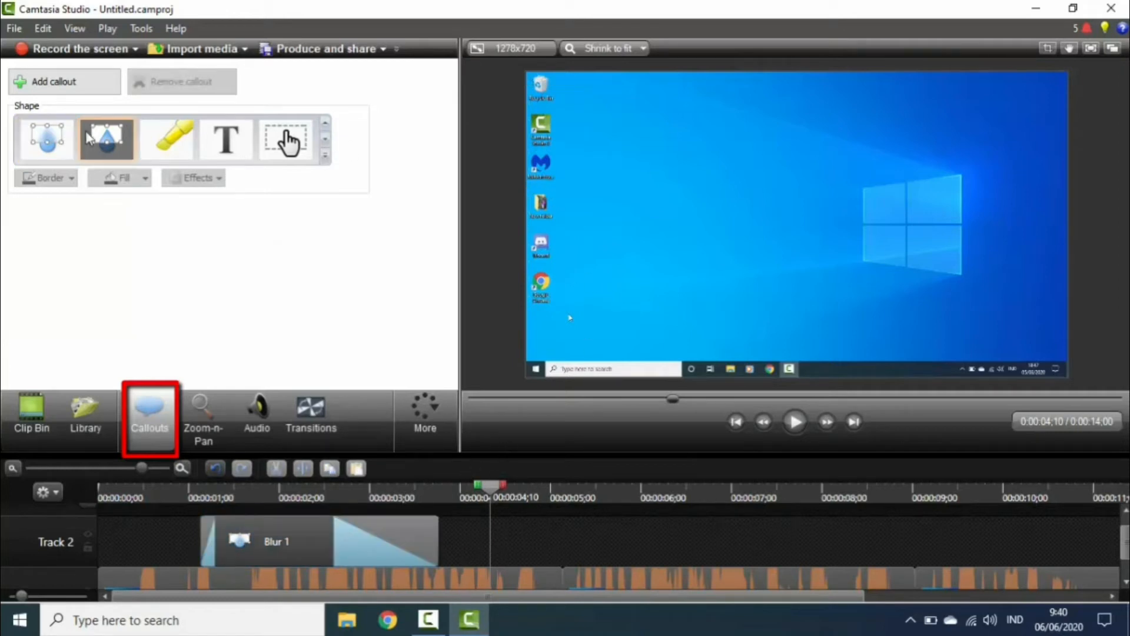
{"action": "left_click", "coordinate": [327, 130]}
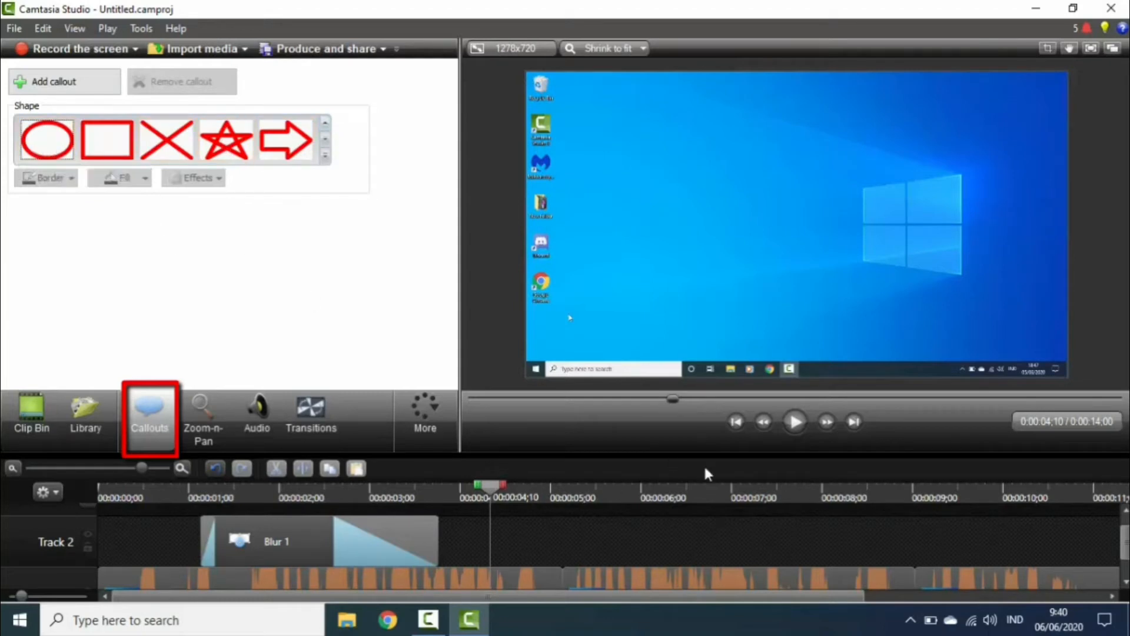
{"action": "left_click", "coordinate": [797, 425]}
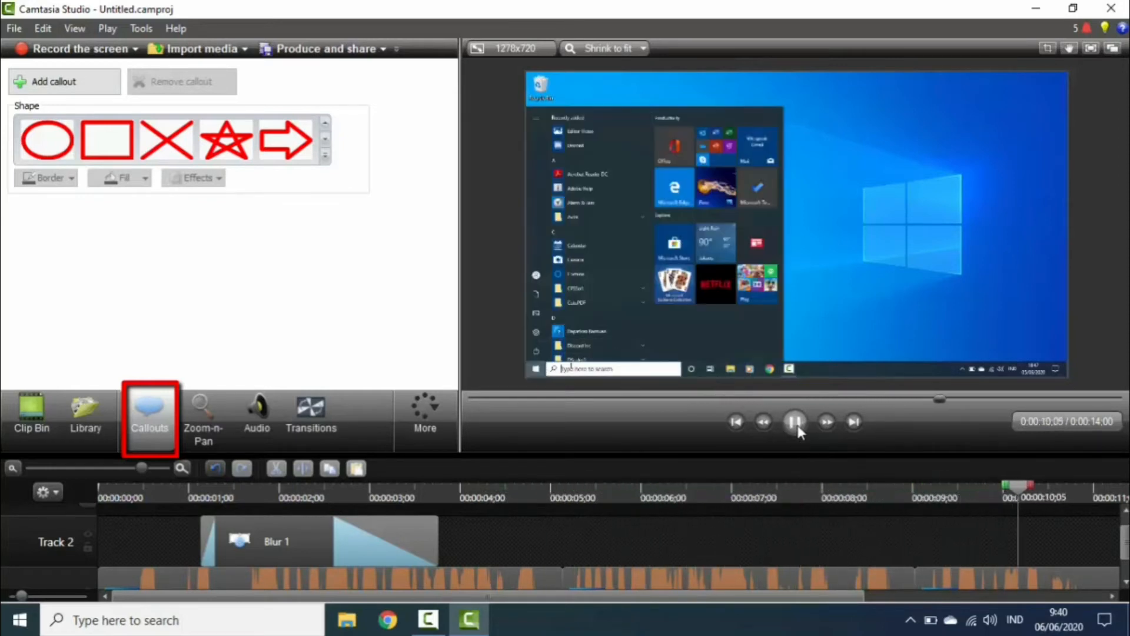
{"action": "left_click", "coordinate": [796, 428]}
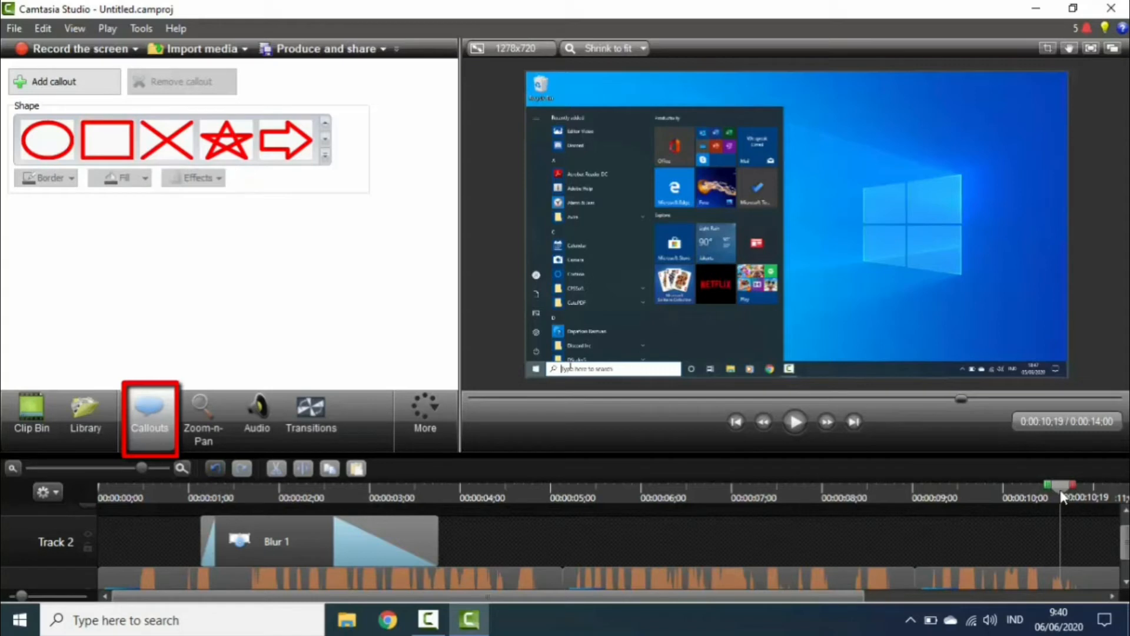
{"action": "left_click_drag", "start_coordinate": [1059, 488], "coordinate": [1043, 490]}
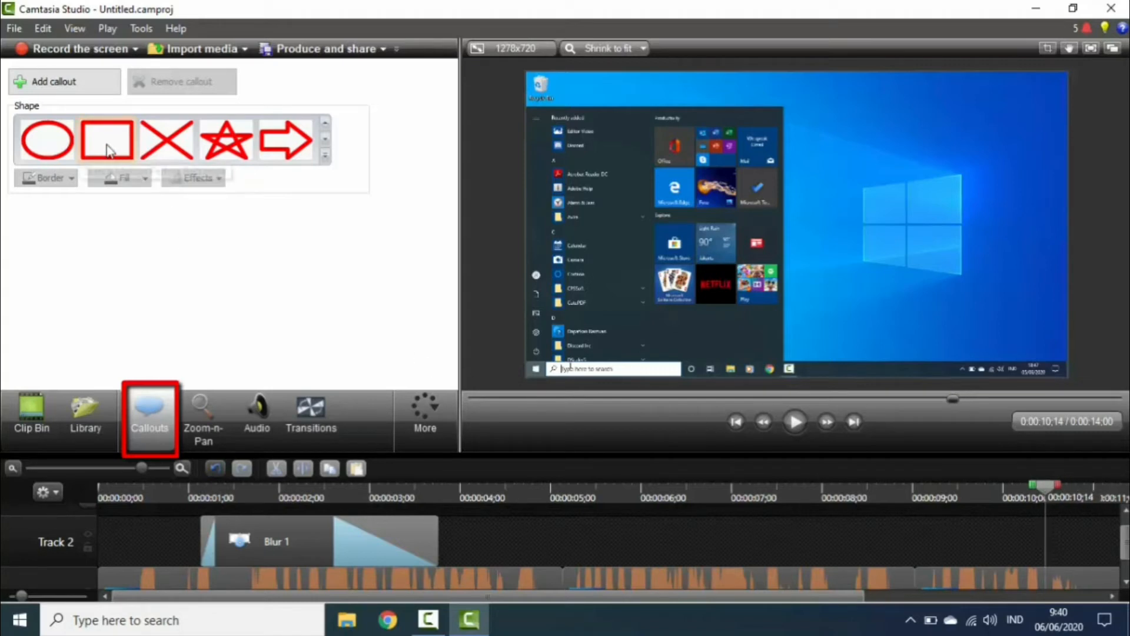
{"action": "left_click", "coordinate": [115, 161]}
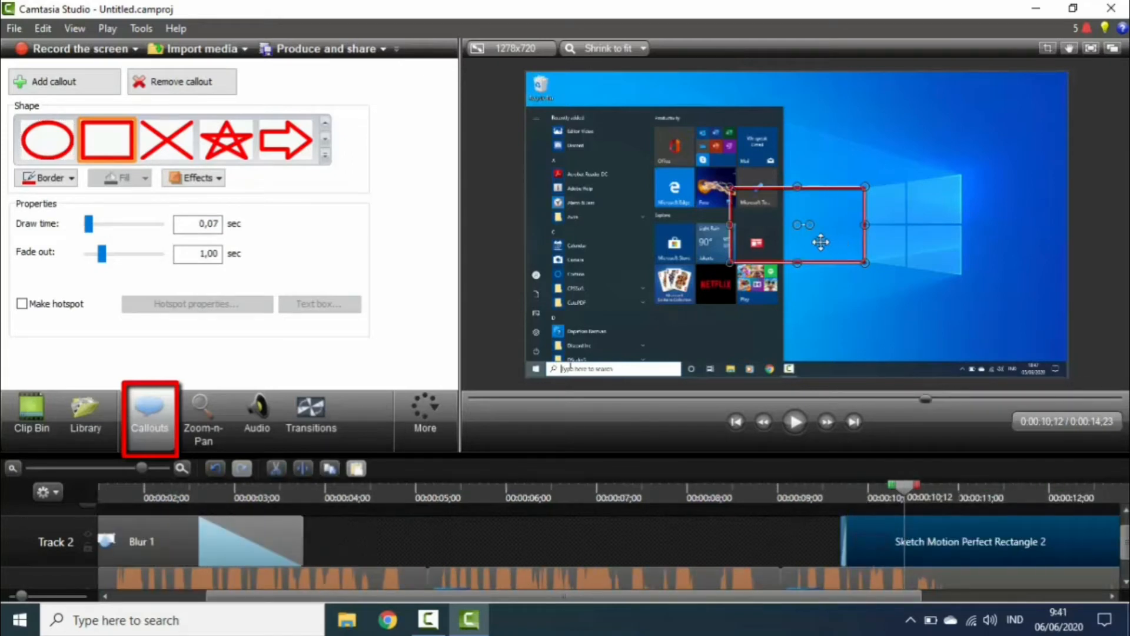
- Move the red rectangle onto the taskbar search box and resize it to frame the box
{"action": "left_click_drag", "start_coordinate": [820, 241], "coordinate": [636, 359]}
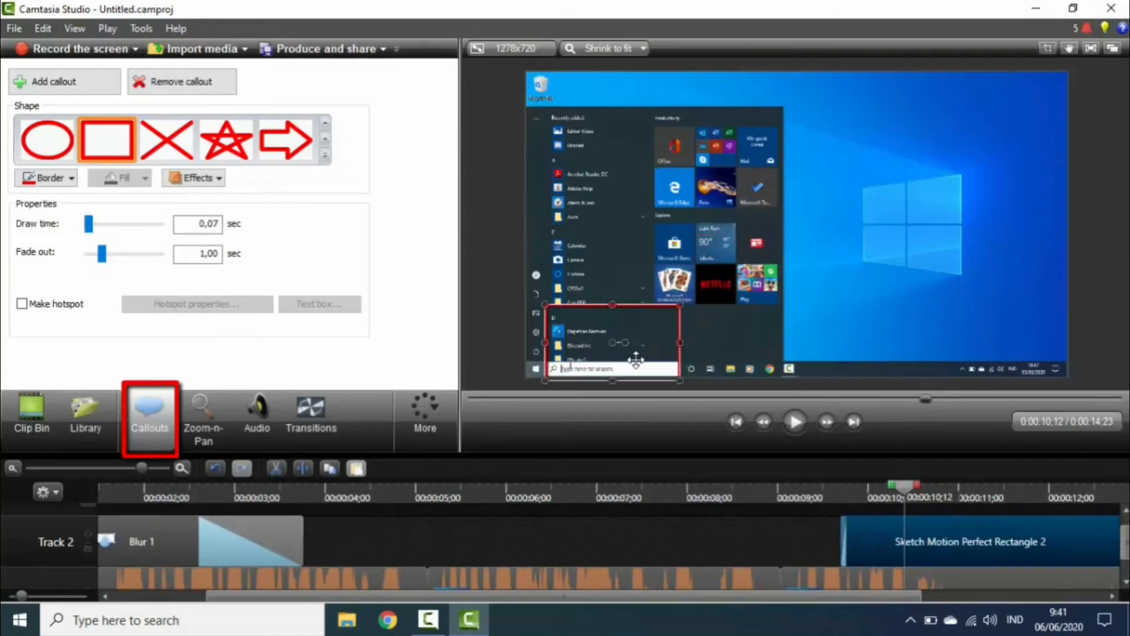
{"action": "left_click_drag", "start_coordinate": [612, 302], "coordinate": [604, 347]}
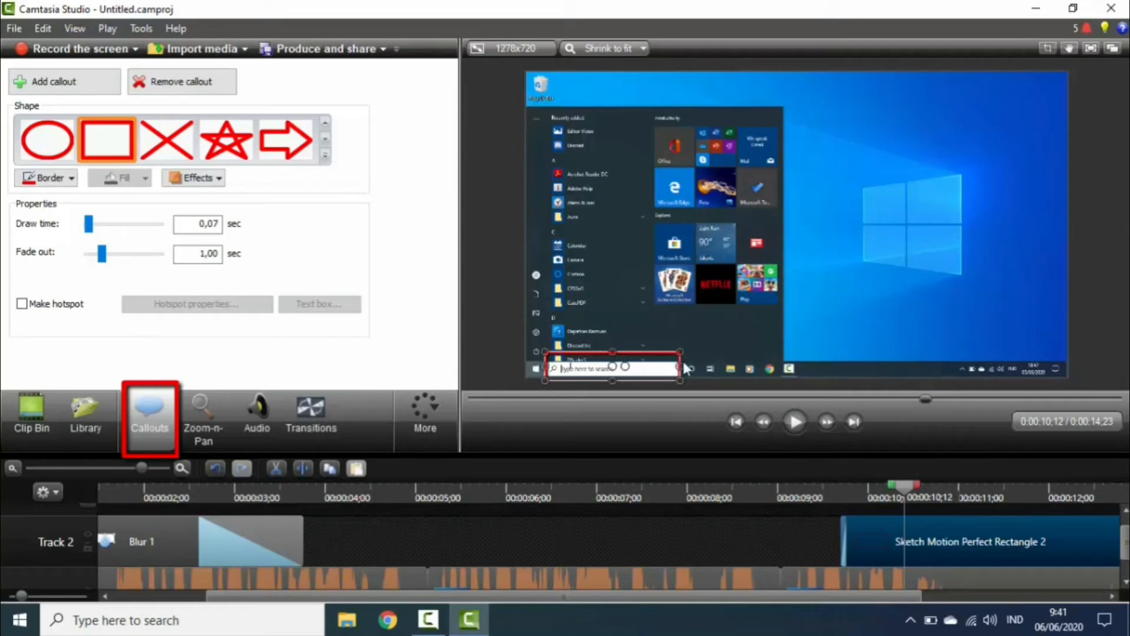
{"action": "left_click_drag", "start_coordinate": [680, 366], "coordinate": [705, 366]}
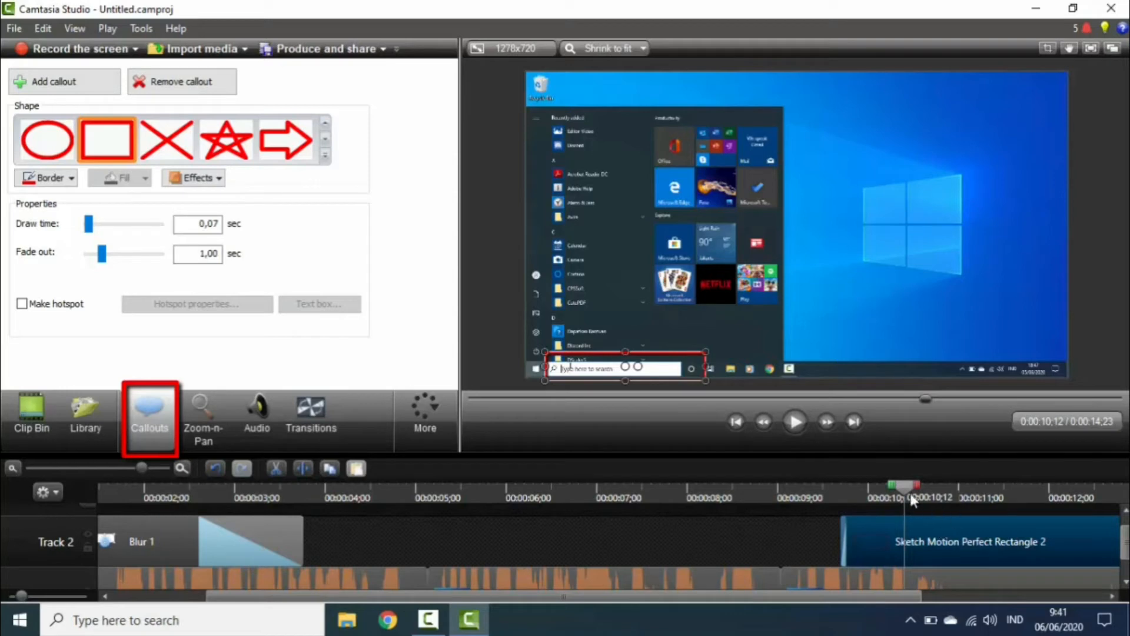
- Play the video from about 0:00:08;09 to check how the red rectangle callout appears
{"action": "left_click_drag", "start_coordinate": [895, 485], "coordinate": [714, 495]}
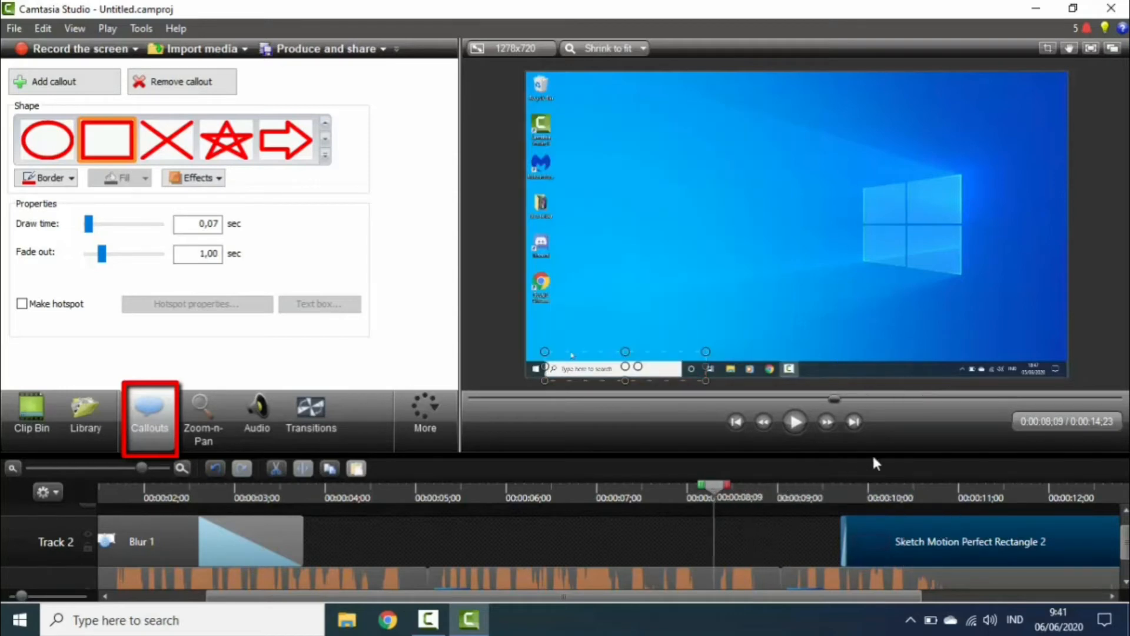
{"action": "left_click", "coordinate": [793, 427]}
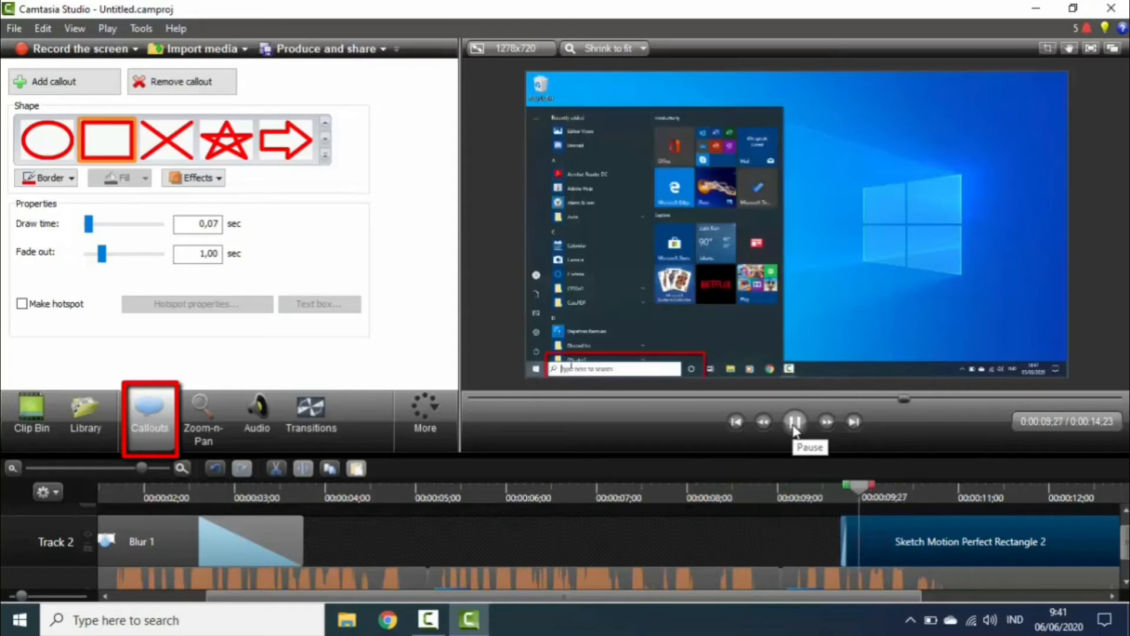
{"action": "left_click", "coordinate": [860, 537]}
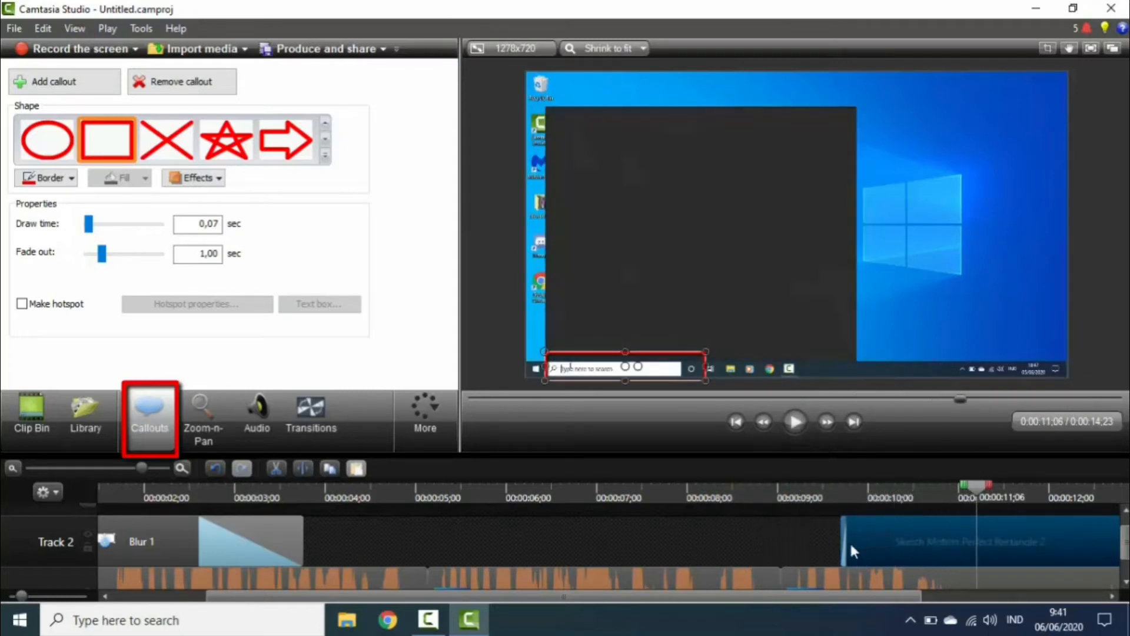
- Extend the red rectangle callout's start back to about 0:00:09, and set its draw time to 1,70 sec, checking it in playback
{"action": "left_click_drag", "start_coordinate": [843, 542], "coordinate": [781, 543]}
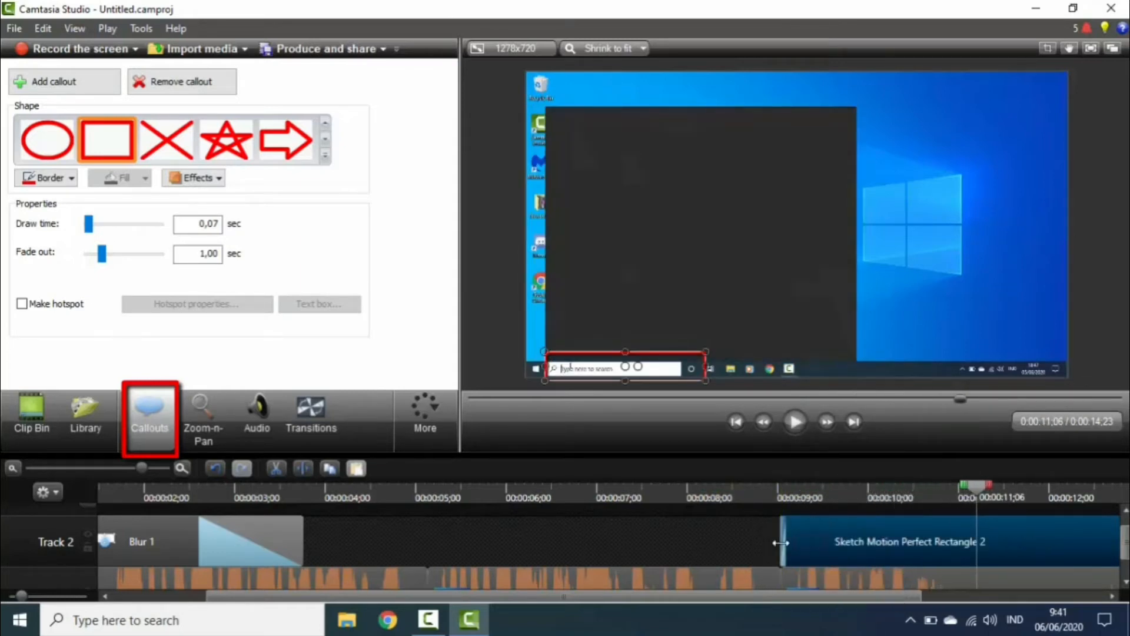
{"action": "left_click_drag", "start_coordinate": [89, 224], "coordinate": [113, 223]}
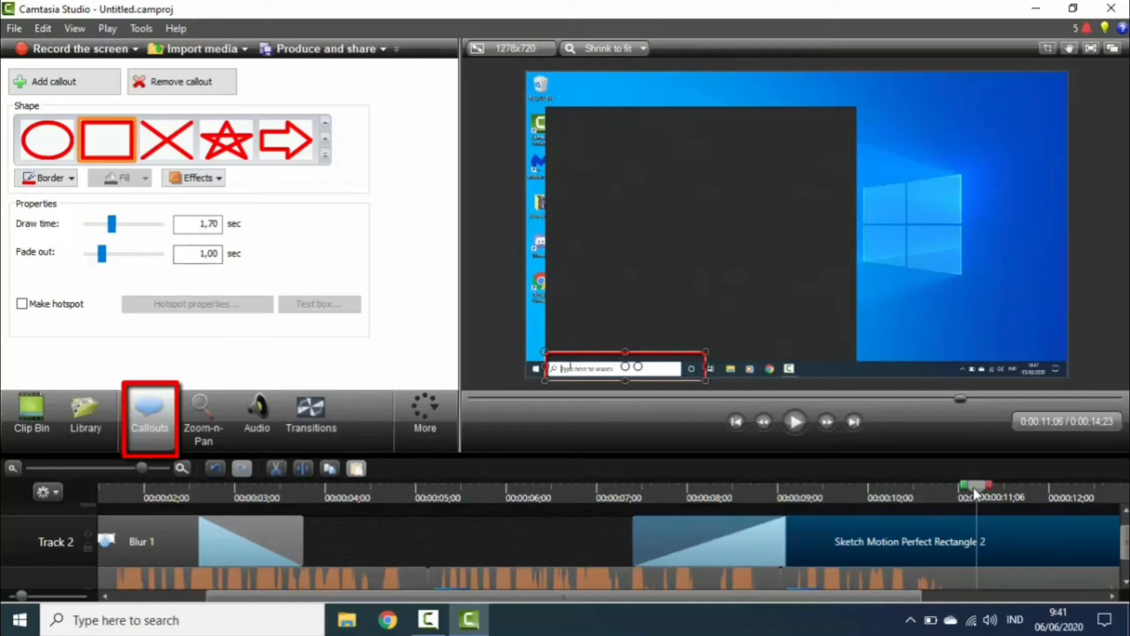
{"action": "left_click_drag", "start_coordinate": [974, 494], "coordinate": [625, 505]}
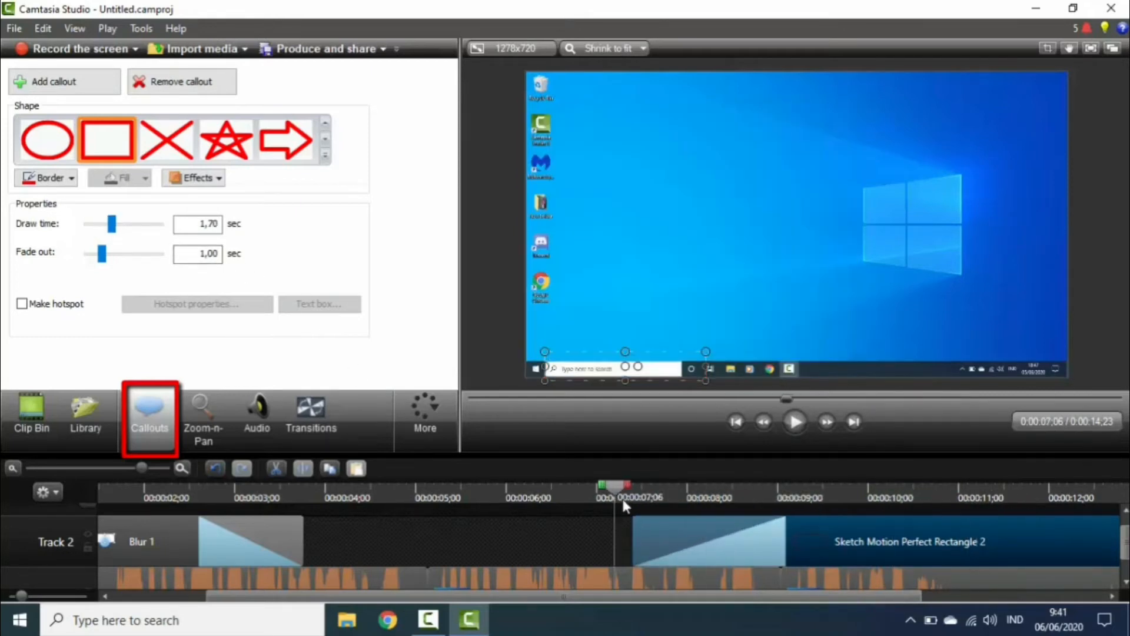
{"action": "left_click", "coordinate": [795, 429]}
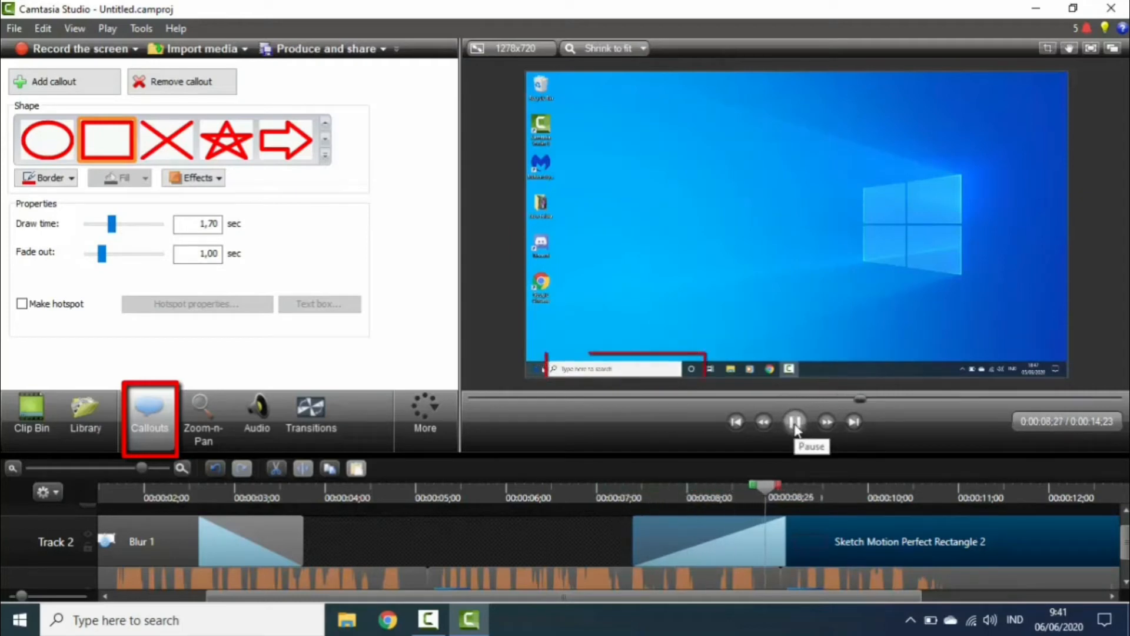
- Reposition the red rectangle over the taskbar search box and set its draw time to 1,23 sec, then check it in playback
{"action": "left_click", "coordinate": [668, 351]}
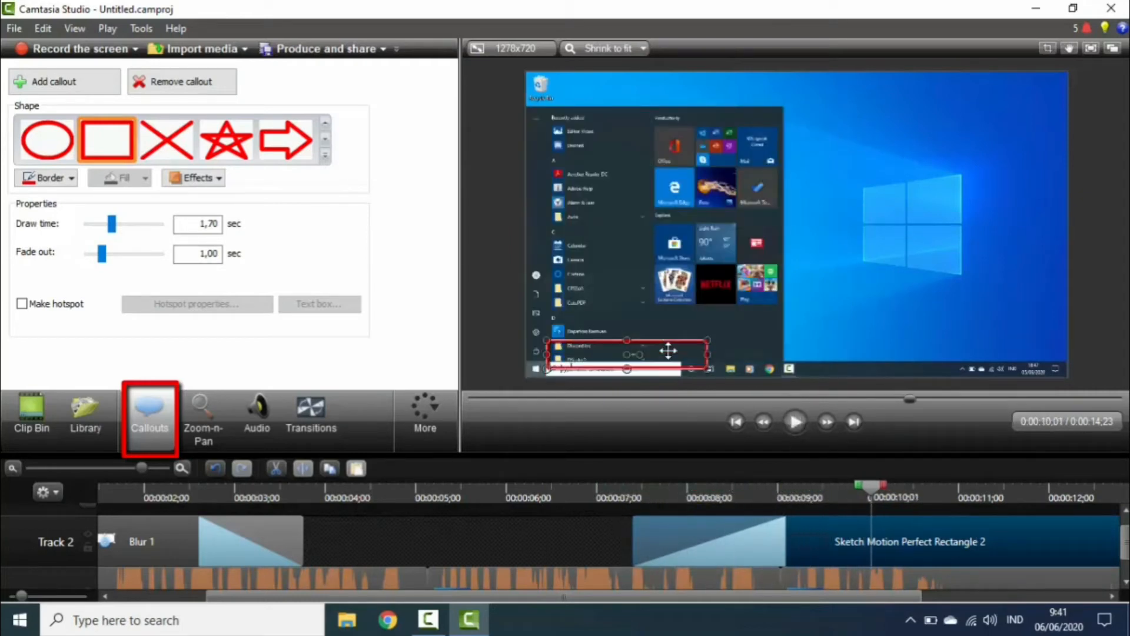
{"action": "left_click_drag", "start_coordinate": [668, 351], "coordinate": [664, 356]}
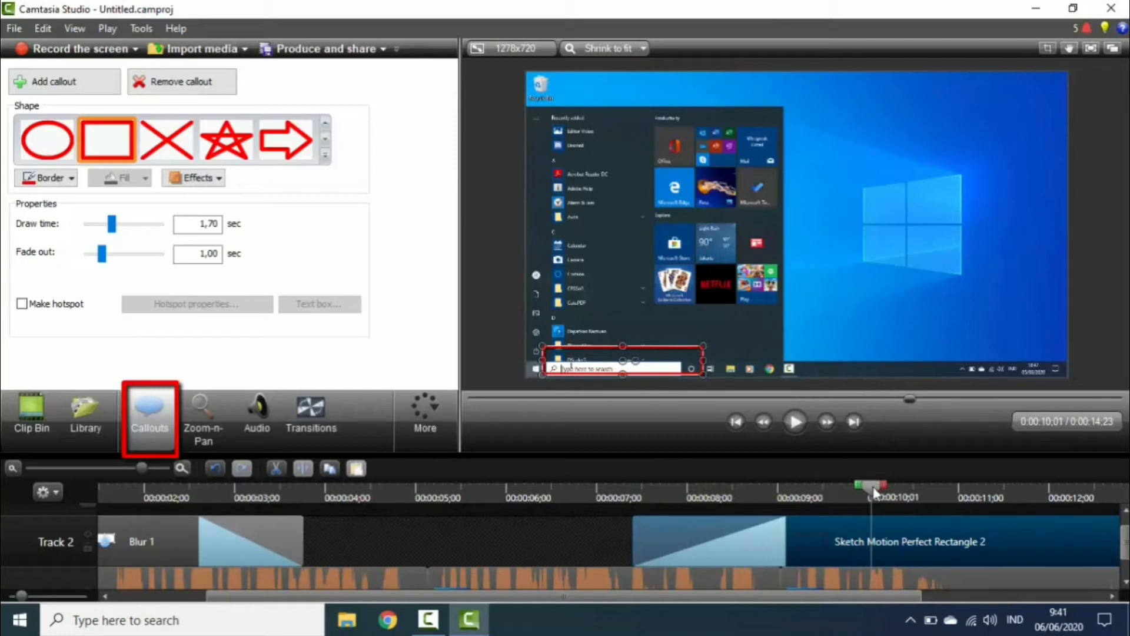
{"action": "left_click_drag", "start_coordinate": [875, 495], "coordinate": [612, 496]}
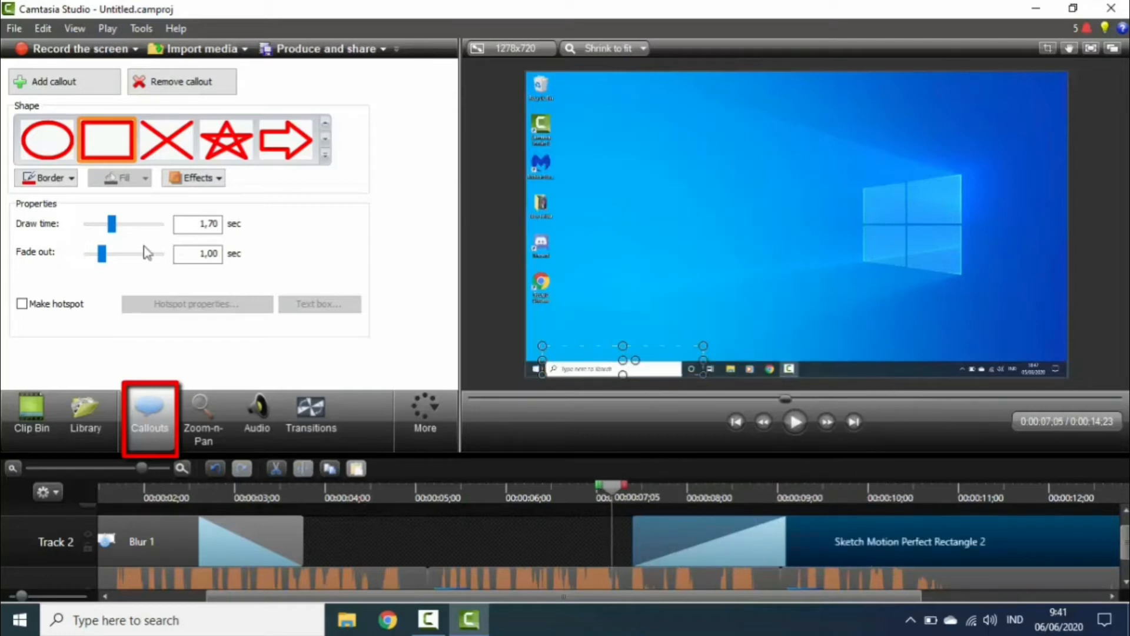
{"action": "left_click_drag", "start_coordinate": [112, 224], "coordinate": [104, 224]}
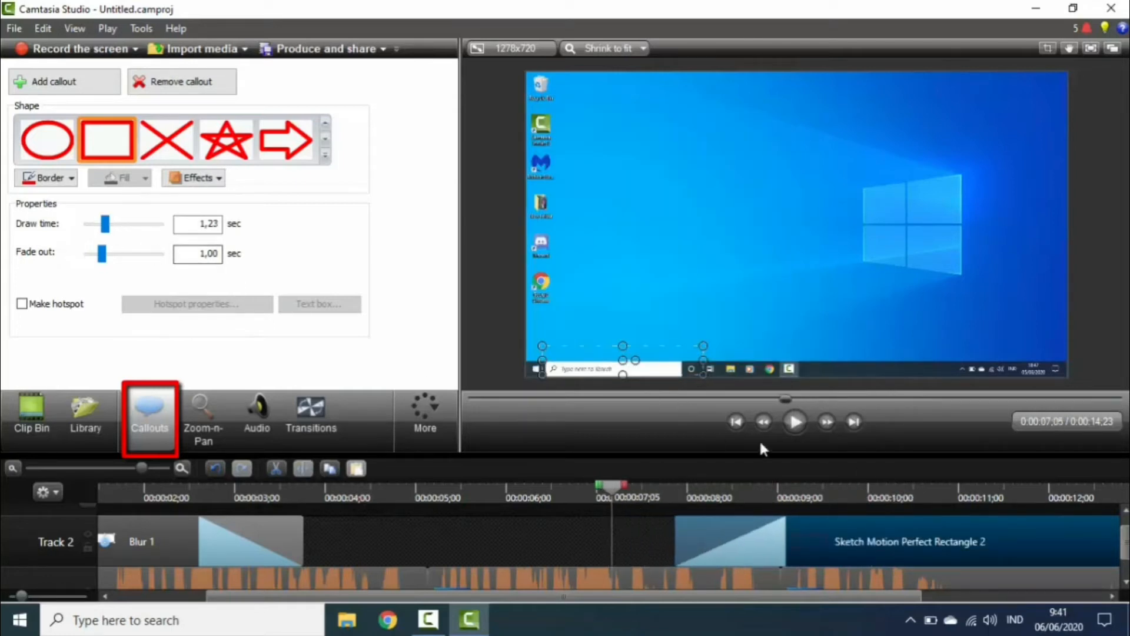
{"action": "left_click", "coordinate": [794, 422]}
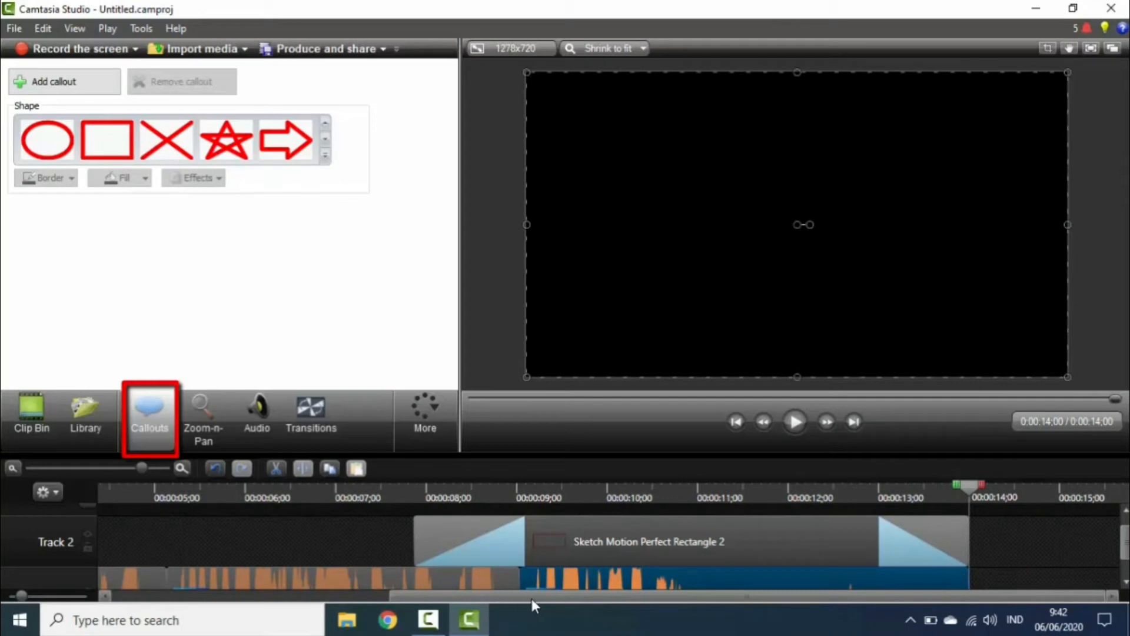
- Find a spot between the blur and rectangle callouts and add a Text callout at 0:00:04;12
{"action": "left_click_drag", "start_coordinate": [531, 598], "coordinate": [176, 608]}
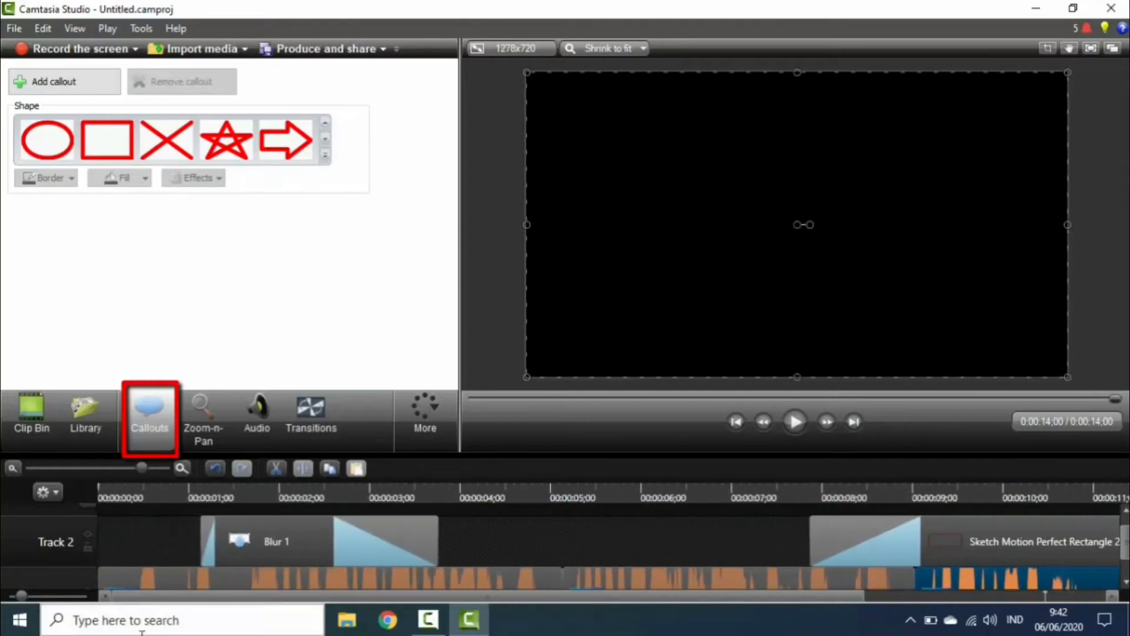
{"action": "left_click", "coordinate": [546, 492]}
{"action": "left_click_drag", "start_coordinate": [546, 492], "coordinate": [497, 494]}
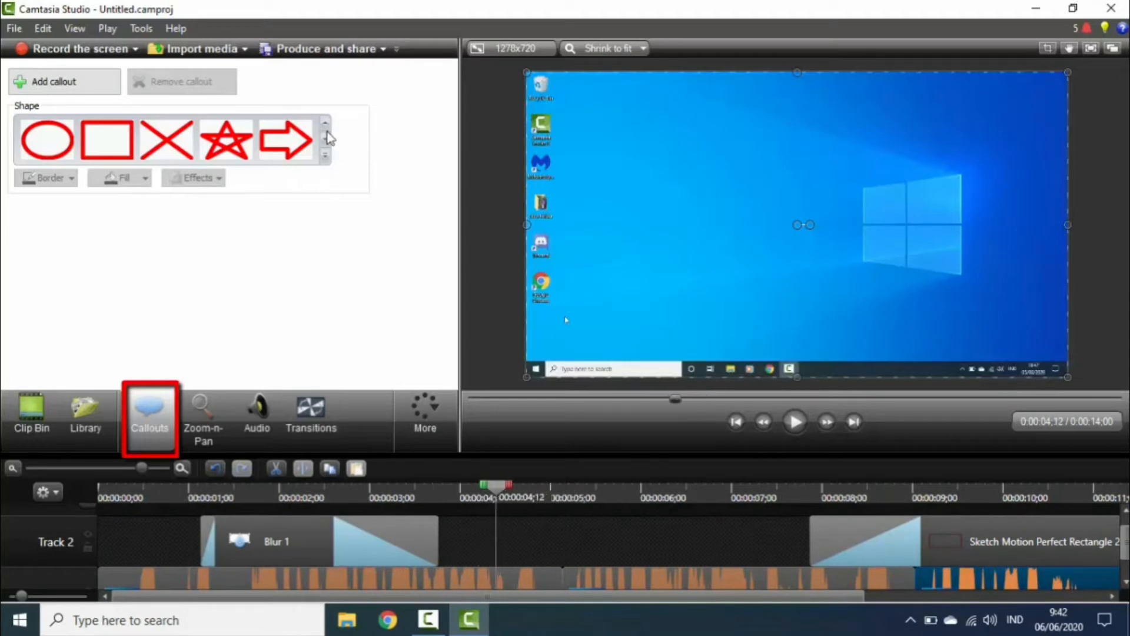
{"action": "scroll", "coordinate": [327, 135], "scroll_direction": "down", "scroll_amount": 3}
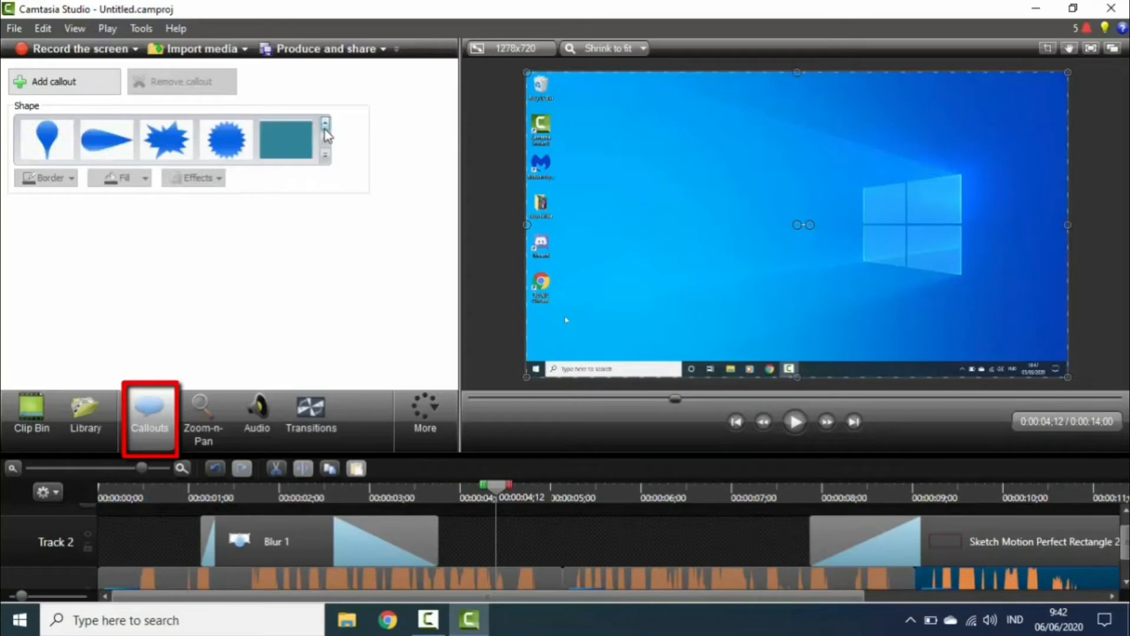
{"action": "scroll", "coordinate": [325, 140], "scroll_direction": "up", "scroll_amount": 1}
{"action": "scroll", "coordinate": [325, 140], "scroll_direction": "up", "scroll_amount": 1}
{"action": "scroll", "coordinate": [327, 139], "scroll_direction": "down", "scroll_amount": 3}
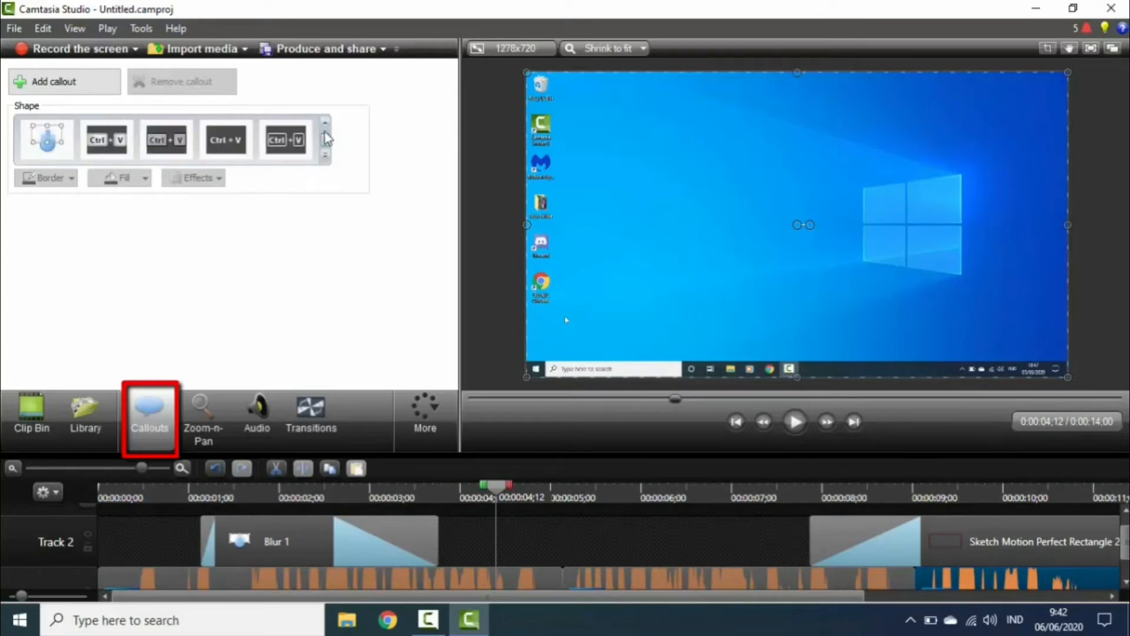
{"action": "scroll", "coordinate": [327, 129], "scroll_direction": "down", "scroll_amount": 1}
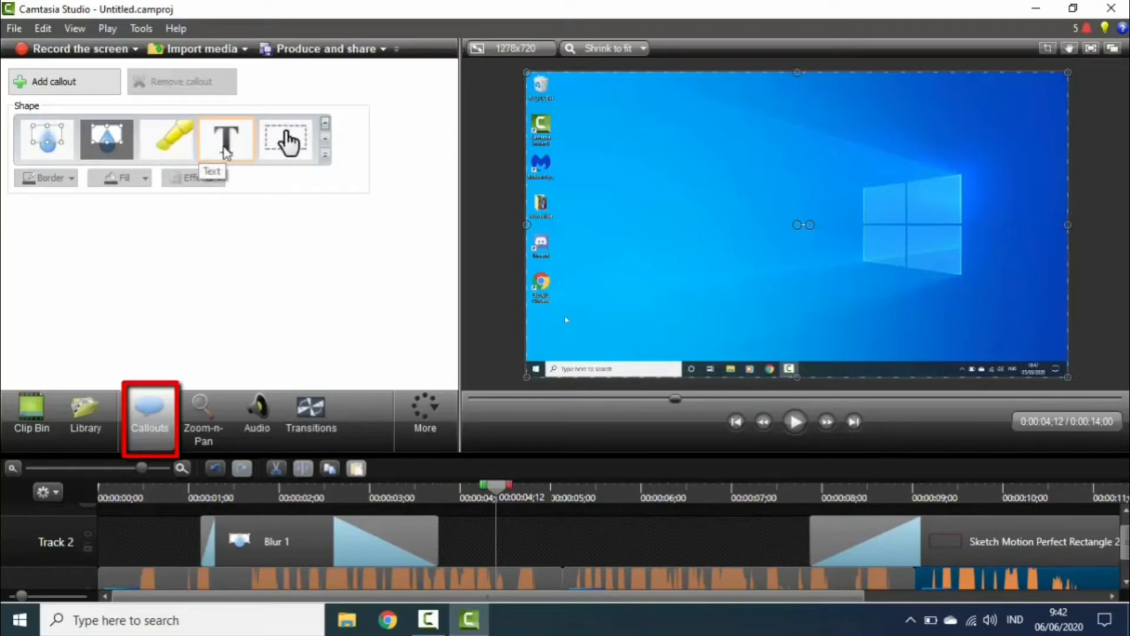
{"action": "left_click", "coordinate": [225, 152]}
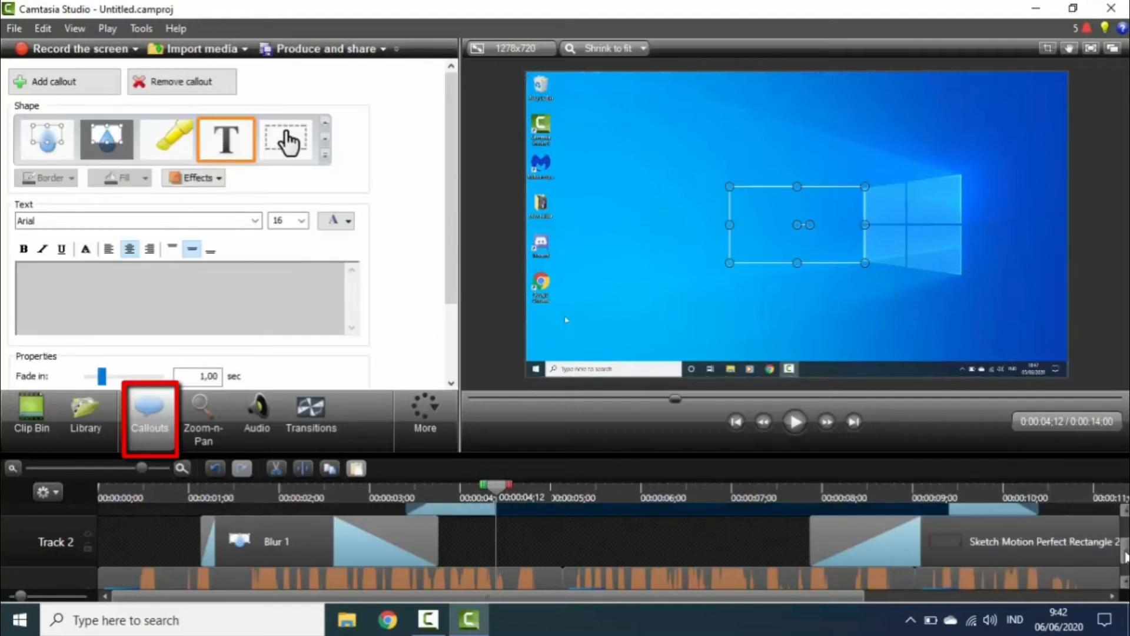
- Shorten the text callout on Track 3 at both ends to a length of about 3.5 seconds
{"action": "scroll", "coordinate": [1121, 544], "scroll_direction": "up", "scroll_amount": 2}
{"action": "scroll", "coordinate": [1121, 543], "scroll_direction": "up", "scroll_amount": 1}
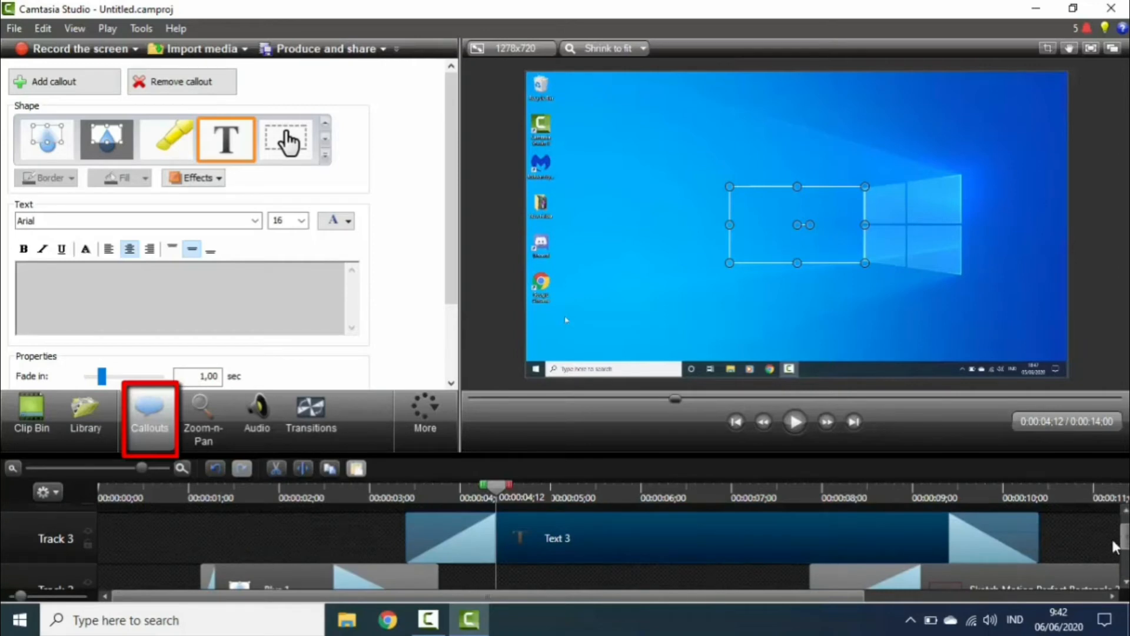
{"action": "scroll", "coordinate": [1124, 544], "scroll_direction": "down", "scroll_amount": 1}
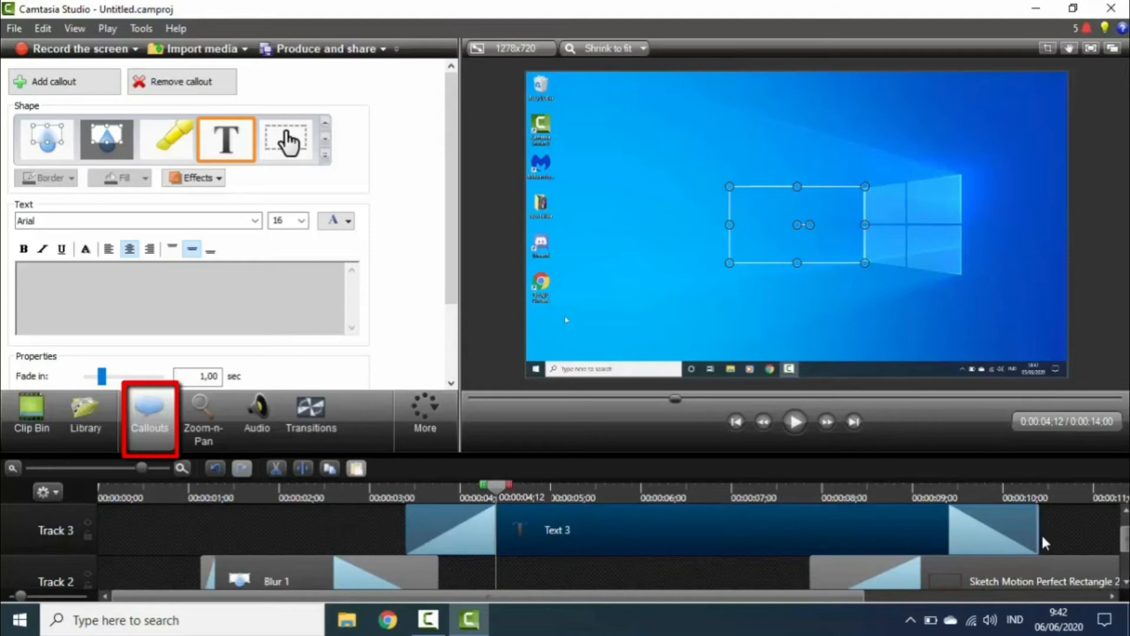
{"action": "left_click_drag", "start_coordinate": [1037, 533], "coordinate": [782, 533]}
{"action": "left_click", "coordinate": [405, 547]}
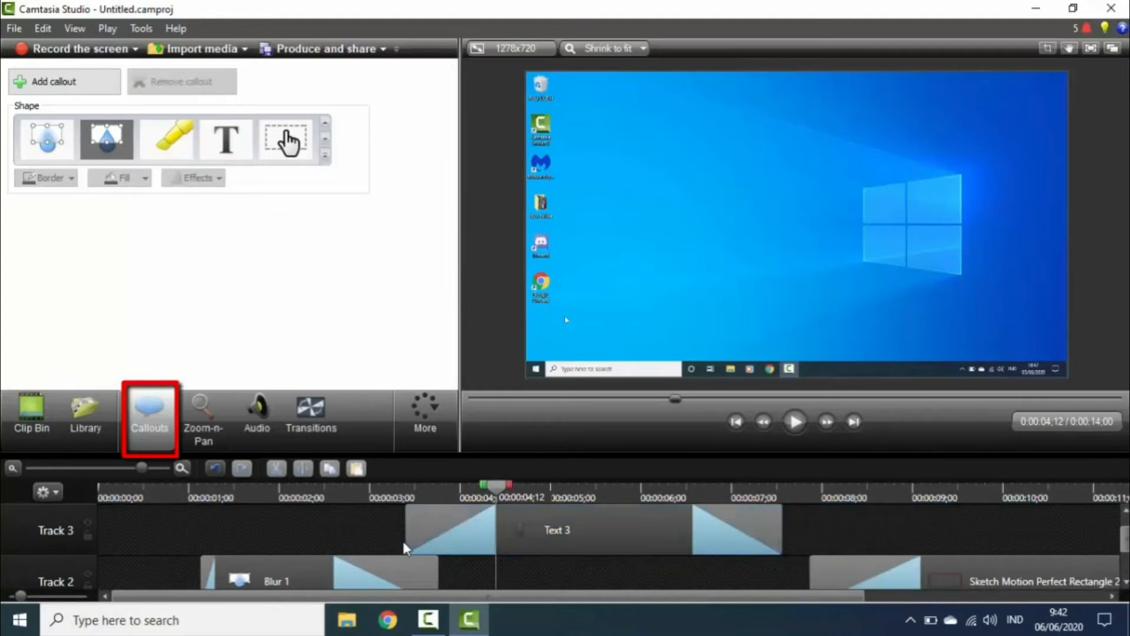
{"action": "left_click_drag", "start_coordinate": [405, 547], "coordinate": [460, 536]}
- Move the text callout down to Track 2, into the gap between the blur and rectangle callouts
{"action": "scroll", "coordinate": [606, 597], "scroll_direction": "down", "scroll_amount": 2}
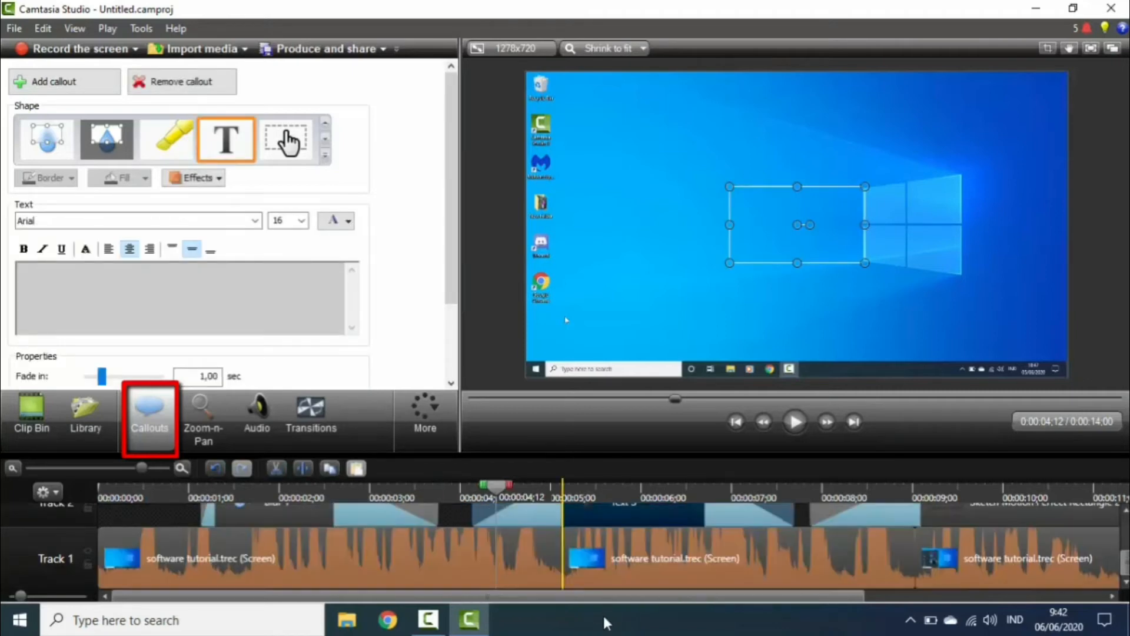
{"action": "left_click", "coordinate": [594, 586]}
{"action": "left_click_drag", "start_coordinate": [590, 531], "coordinate": [612, 522]}
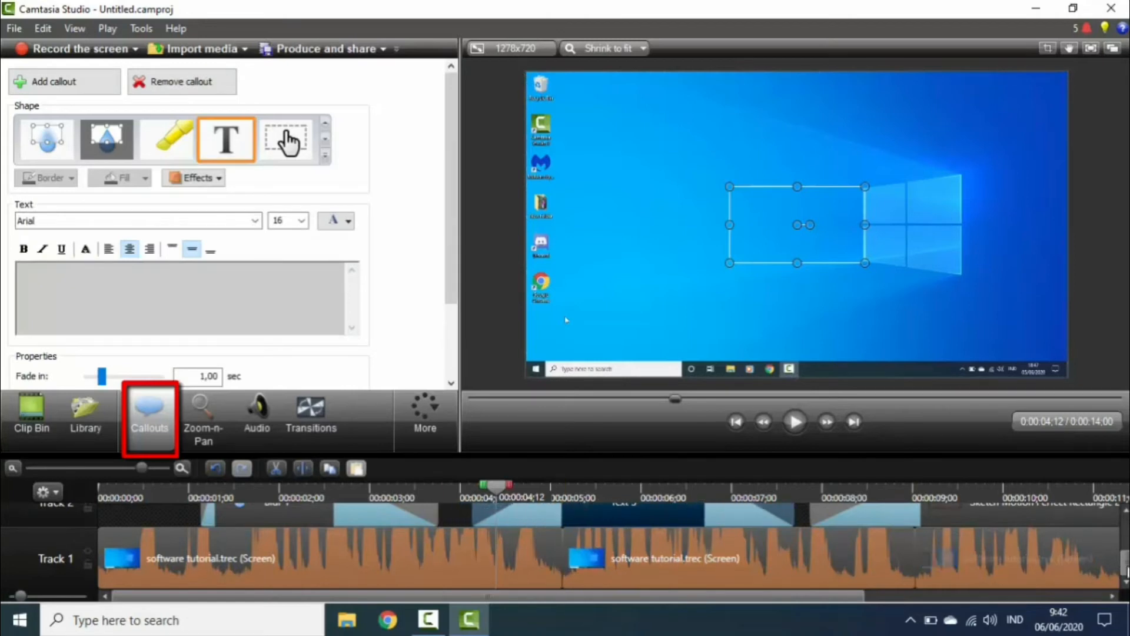
{"action": "scroll", "coordinate": [1000, 565], "scroll_direction": "up", "scroll_amount": 2}
{"action": "scroll", "coordinate": [565, 545], "scroll_direction": "down", "scroll_amount": 2}
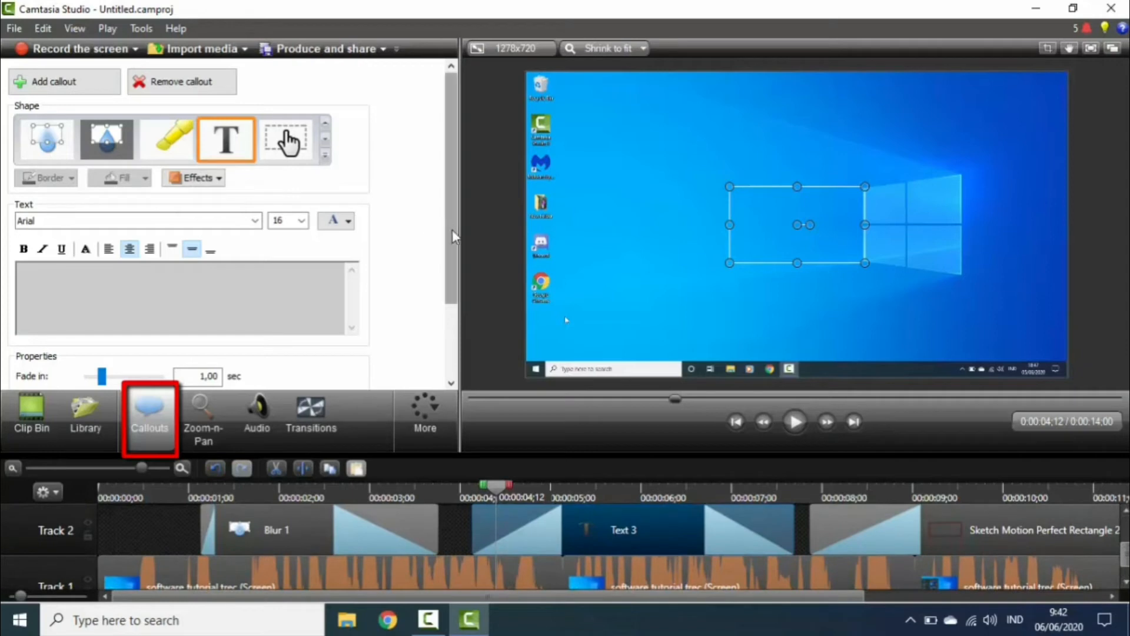
- Set the text callout's fade in to 0,33 sec and fade out to 0,30 sec, and enter the text "Jangan Lupa Kunjungi Website kami"
{"action": "scroll", "coordinate": [451, 229], "scroll_direction": "down", "scroll_amount": 3}
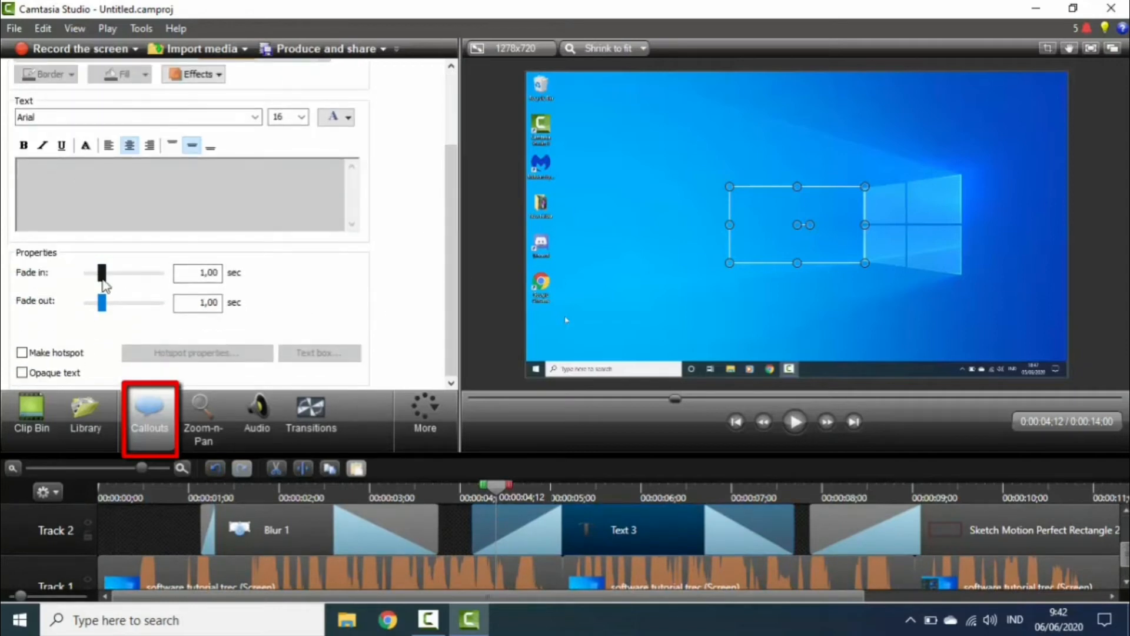
{"action": "left_click_drag", "start_coordinate": [101, 281], "coordinate": [94, 310]}
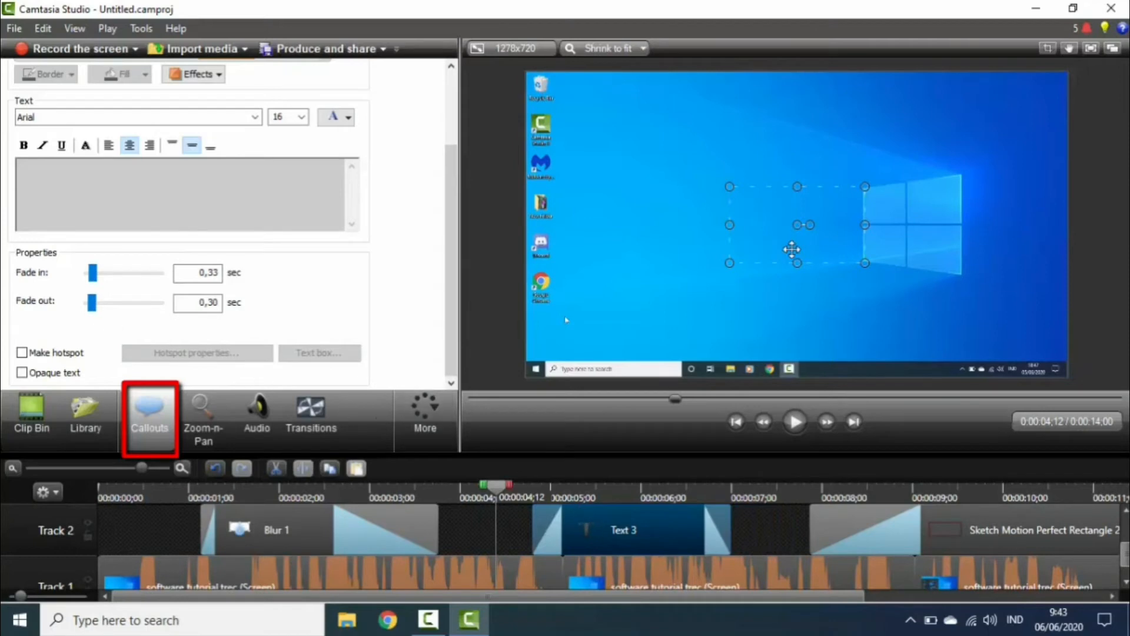
{"action": "type", "text": "gan "}
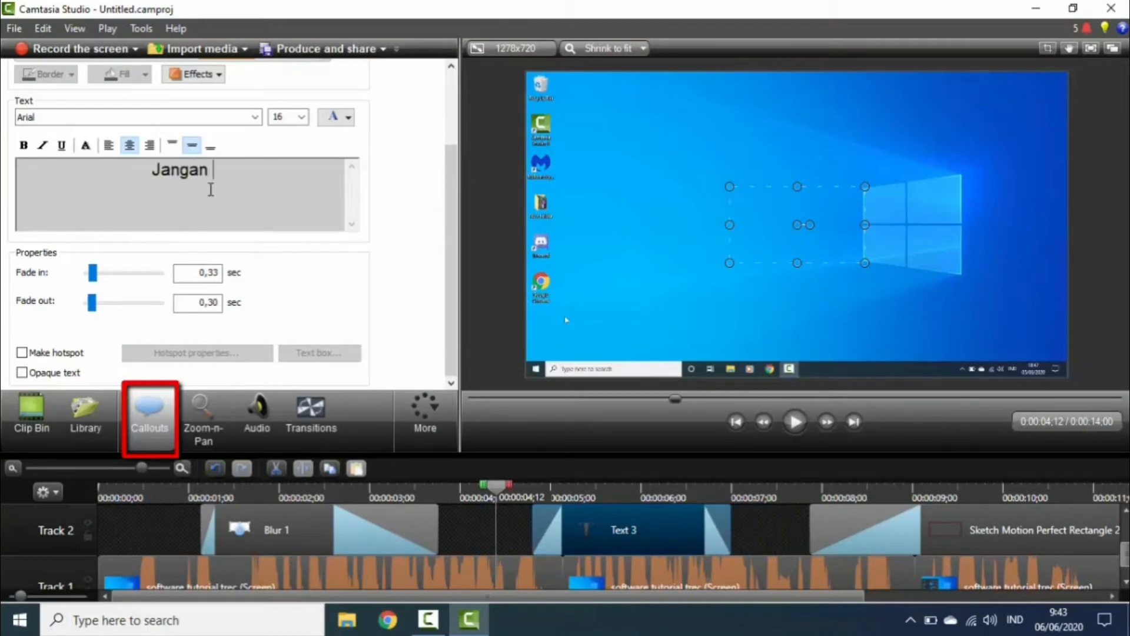
{"action": "type", "text": "Lupa Kunju"}
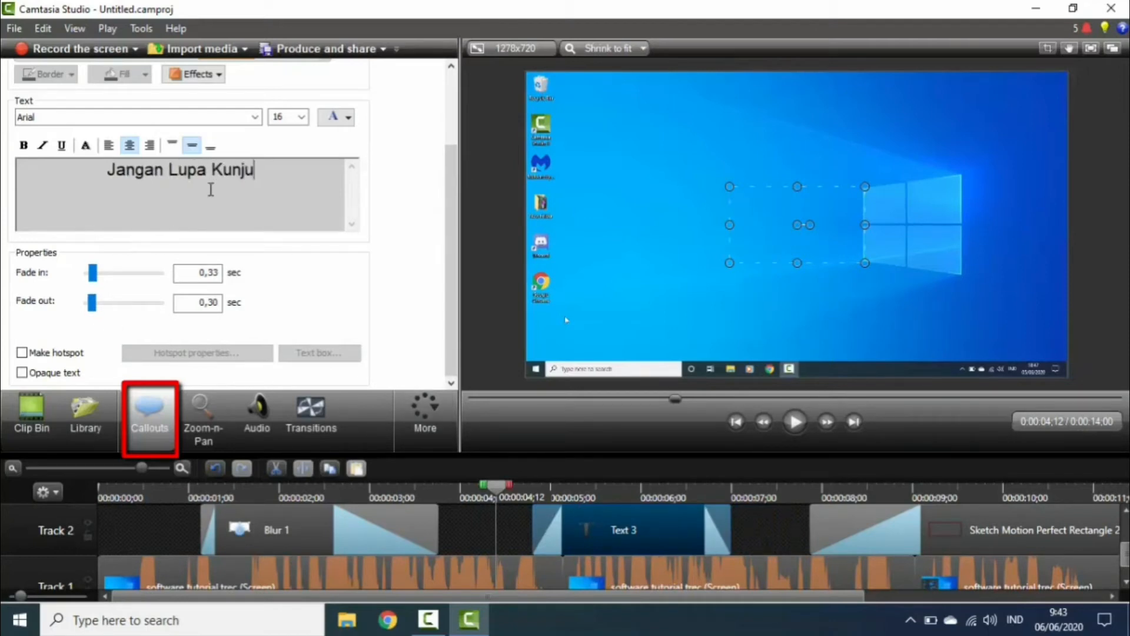
{"action": "type", "text": "ngi Website kami"}
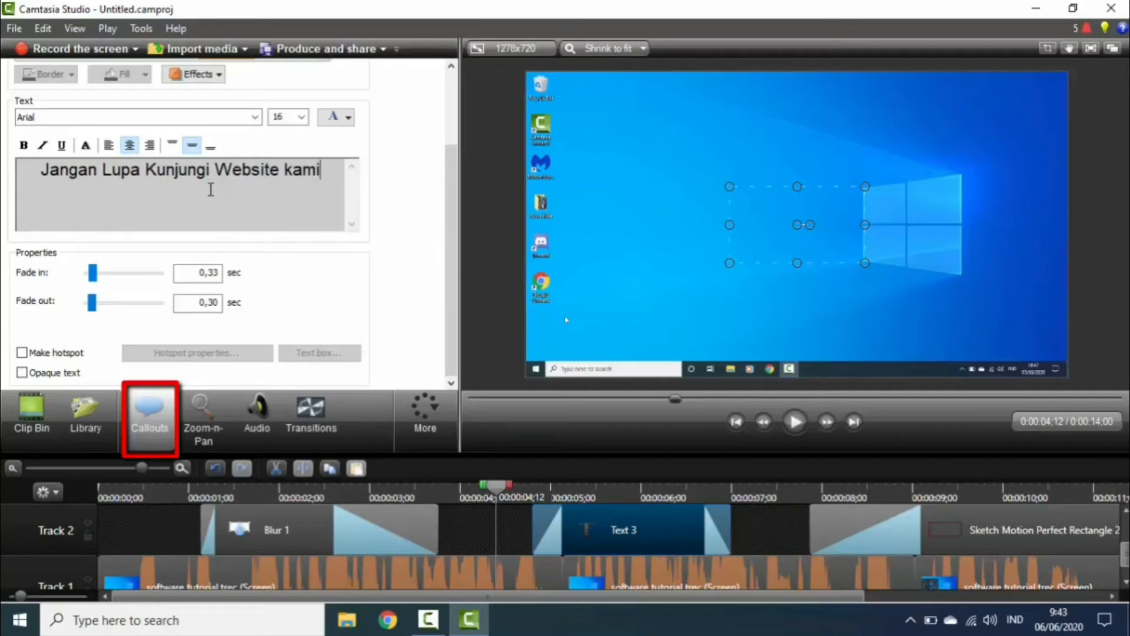
- Play through the text callout, return to 0:00:05;29, and enlarge its box so the text fits on one line
{"action": "left_click", "coordinate": [786, 427]}
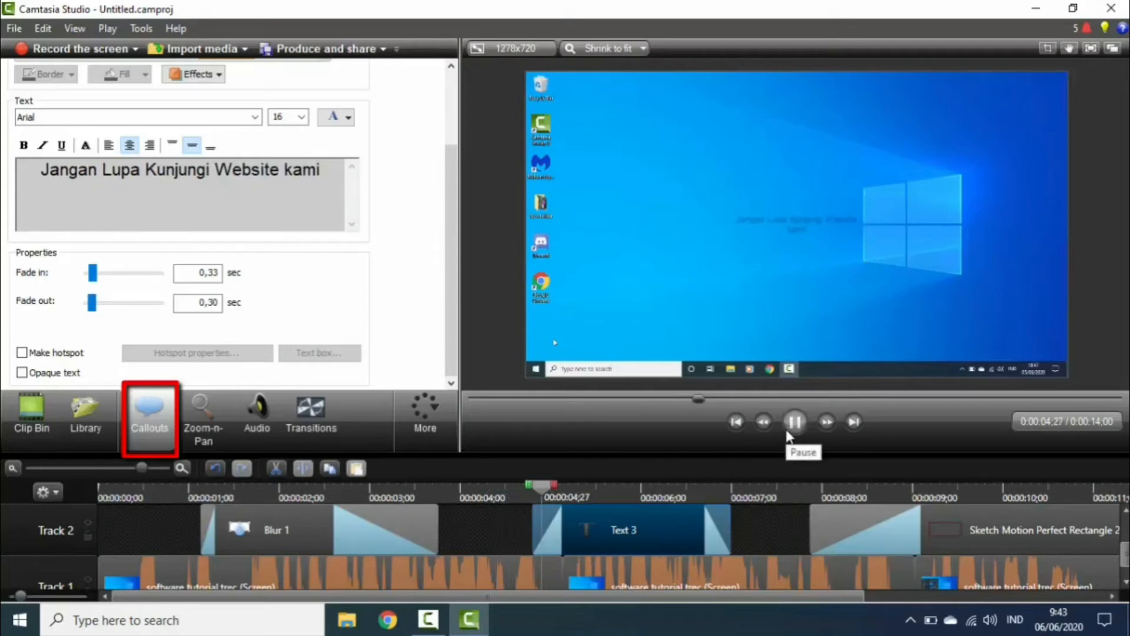
{"action": "left_click", "coordinate": [814, 222]}
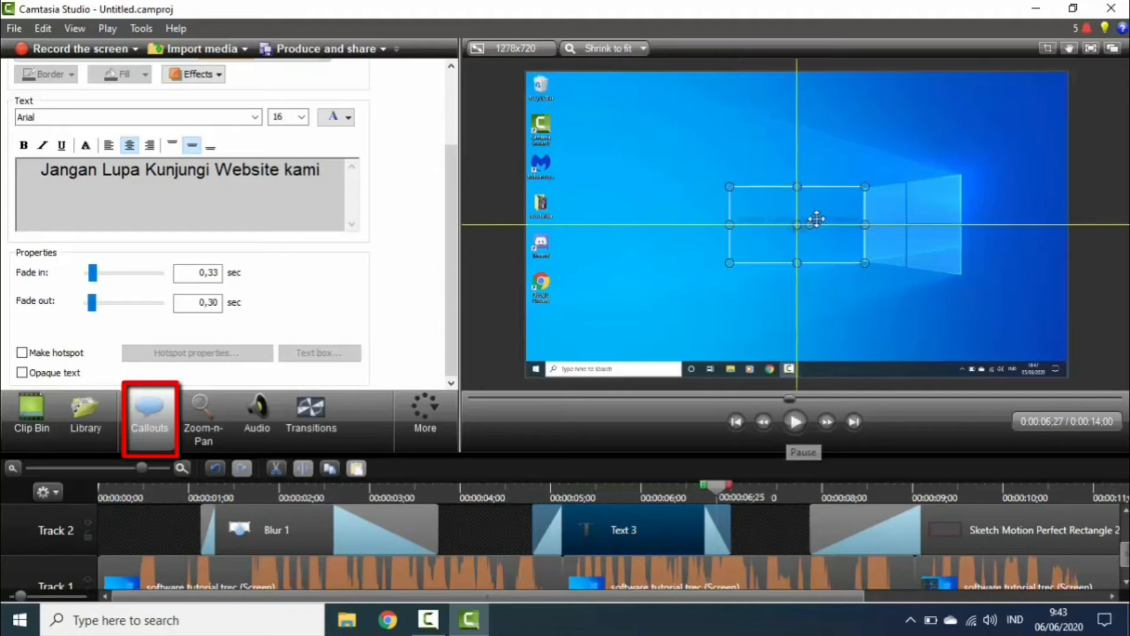
{"action": "left_click_drag", "start_coordinate": [731, 484], "coordinate": [638, 492]}
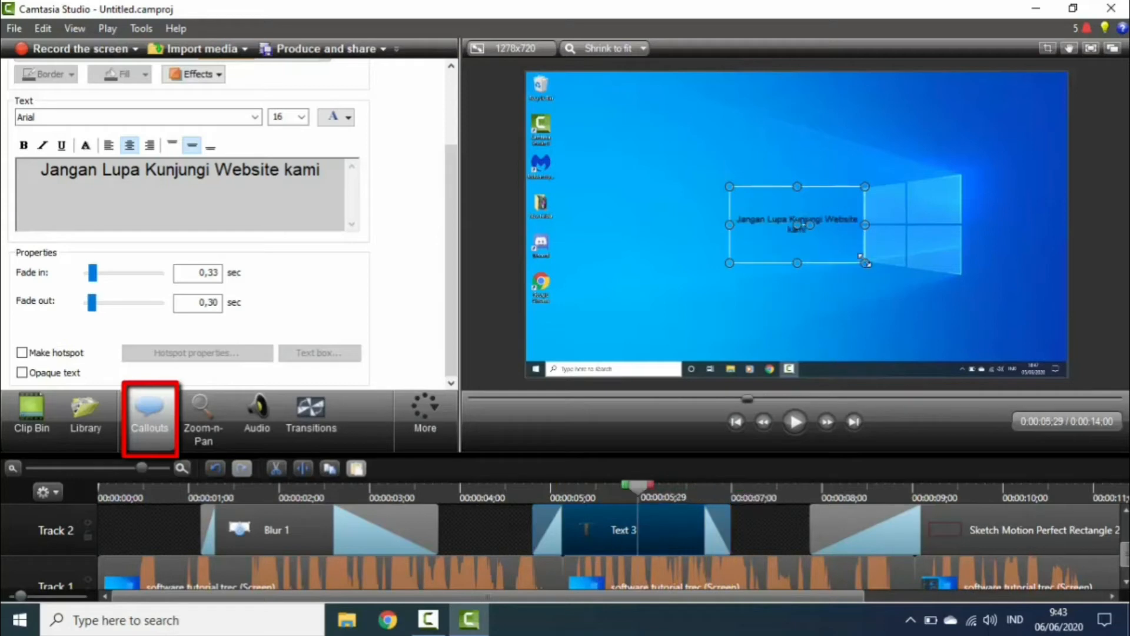
{"action": "mouse_move", "coordinate": [865, 263]}
{"action": "left_mouse_down"}
{"action": "mouse_move", "coordinate": [892, 328]}
{"action": "mouse_move", "coordinate": [936, 316]}
{"action": "mouse_move", "coordinate": [850, 296]}
{"action": "mouse_move", "coordinate": [854, 263]}
{"action": "left_mouse_up"}
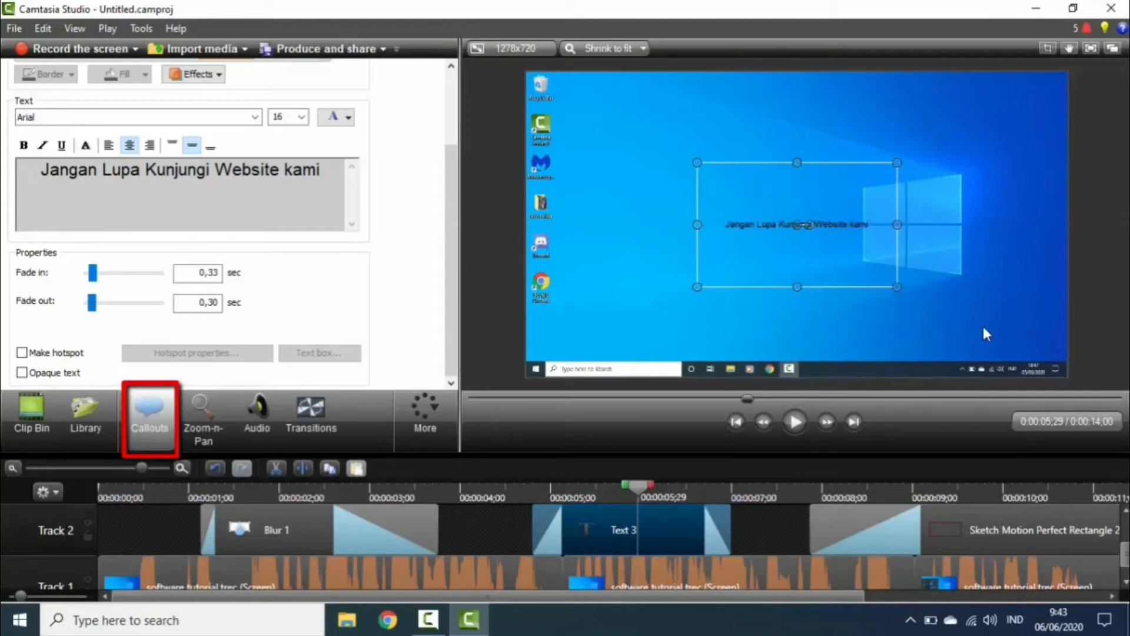
- Change the text callout's full text "Jangan Lupa Kunjungi Website kami" to white
{"action": "scroll", "coordinate": [369, 227], "scroll_direction": "up", "scroll_amount": 1}
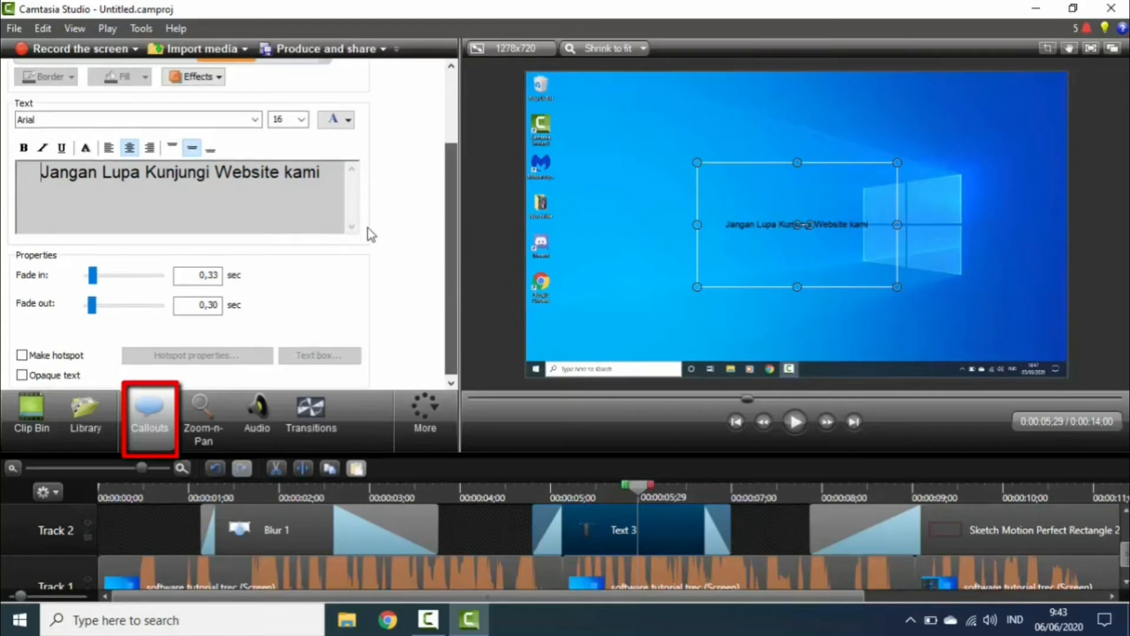
{"action": "triple_click", "coordinate": [242, 169]}
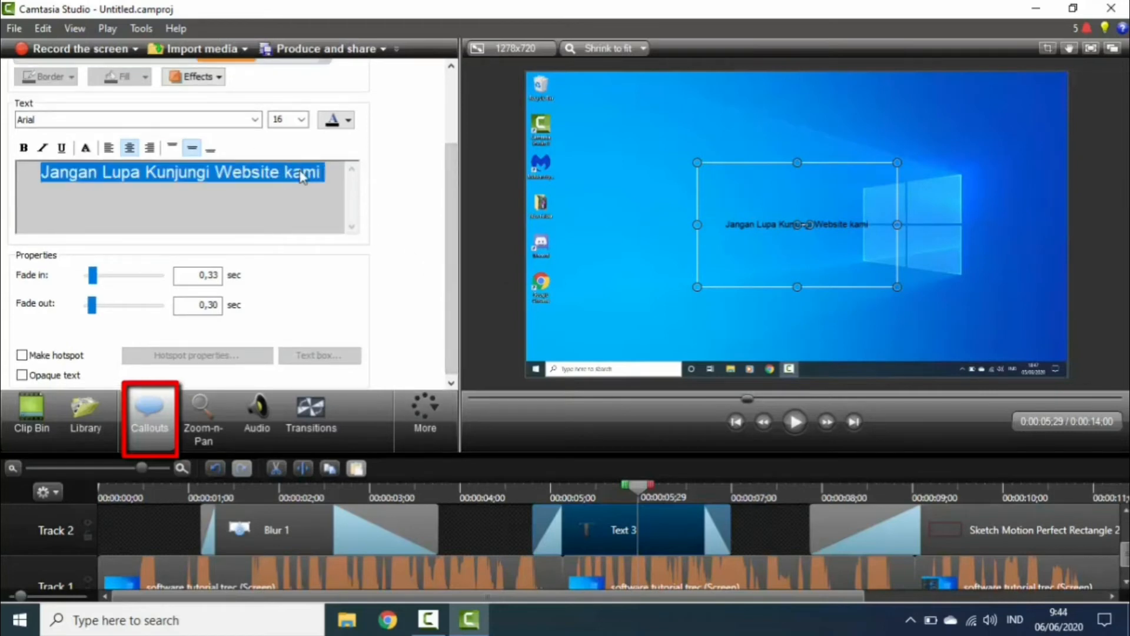
{"action": "left_click", "coordinate": [348, 121]}
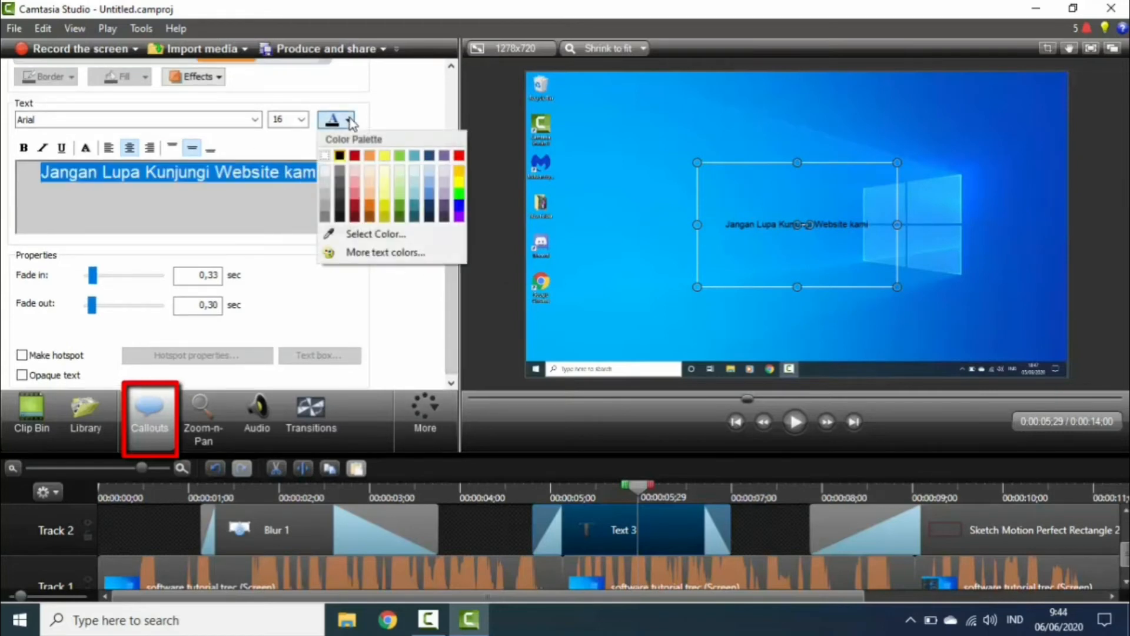
{"action": "left_click", "coordinate": [339, 165]}
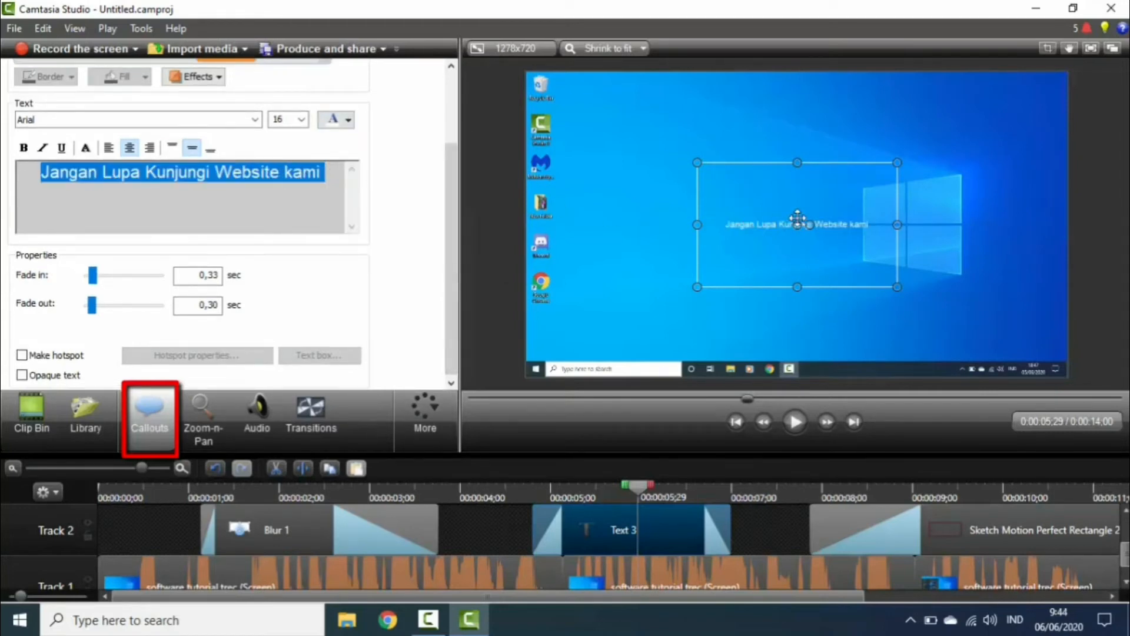
- Set the callout's font size to 36 and widen its box on both sides around the enlarged text
{"action": "left_click", "coordinate": [301, 121]}
{"action": "left_click", "coordinate": [290, 274]}
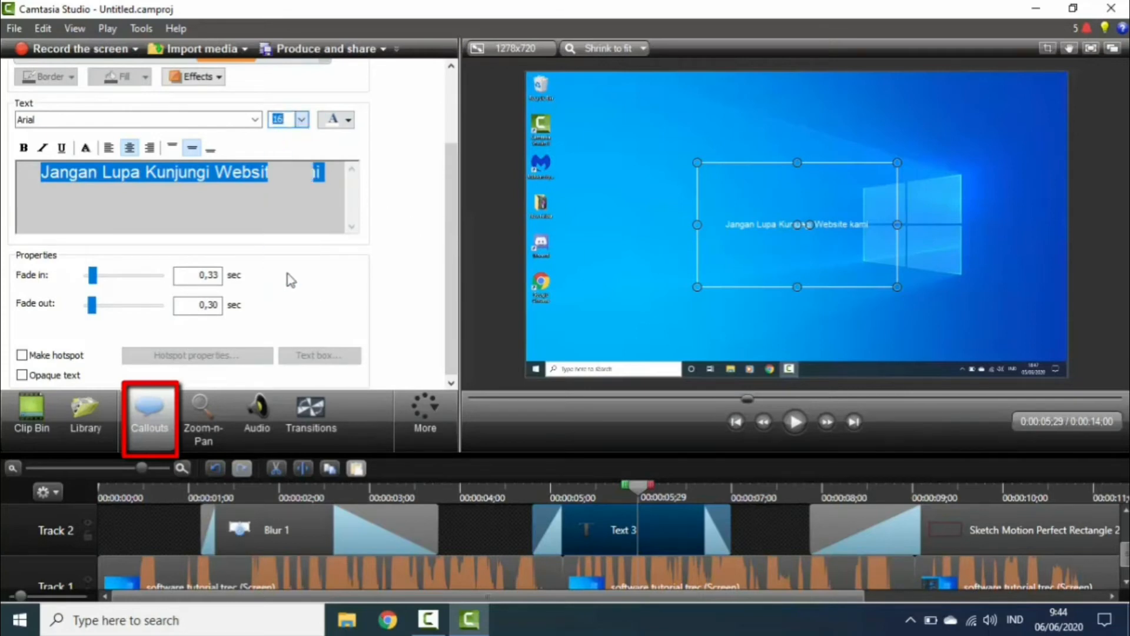
{"action": "left_click_drag", "start_coordinate": [897, 224], "coordinate": [959, 224]}
{"action": "left_click_drag", "start_coordinate": [918, 257], "coordinate": [902, 262]}
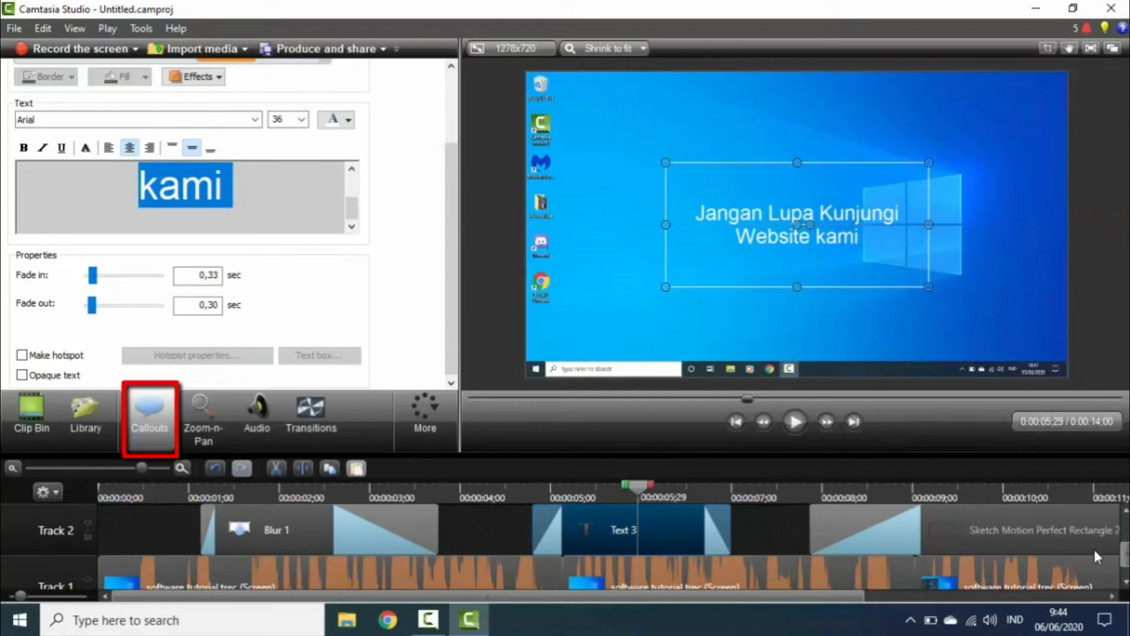
- Return the playhead to 0:00:00;00 and play the edited video from the start
{"action": "scroll", "coordinate": [1093, 549], "scroll_direction": "up", "scroll_amount": 1}
{"action": "left_click_drag", "start_coordinate": [259, 488], "coordinate": [61, 517]}
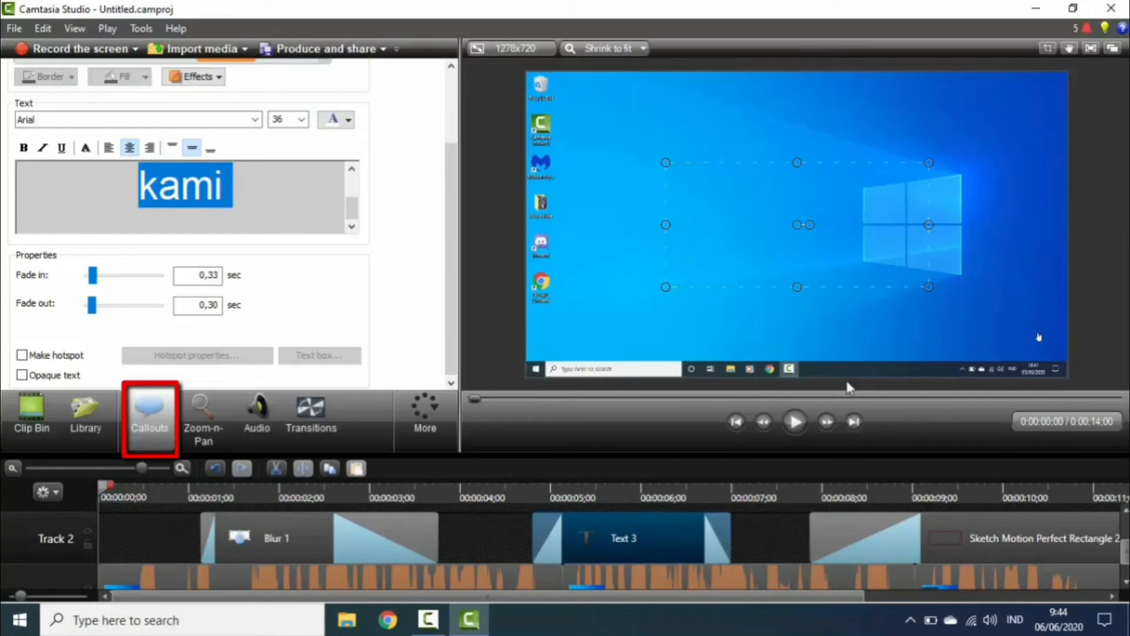
{"action": "left_click", "coordinate": [795, 422]}
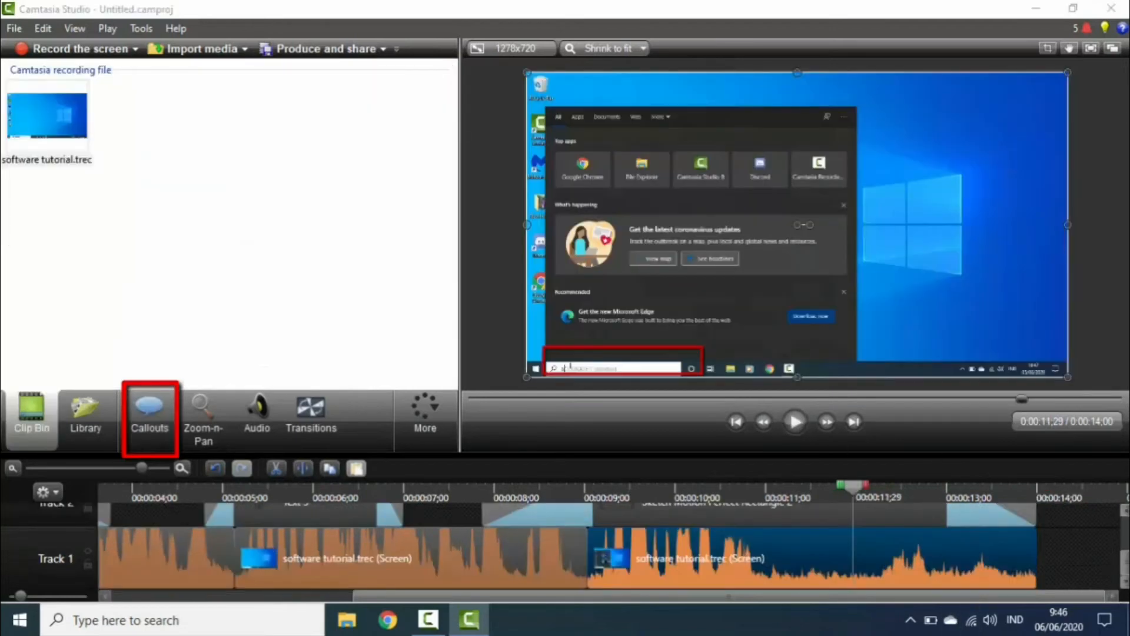
- Check the text callout around 0:00:05;21, and move the playhead to the end of the recording at 0:00:14;00
{"action": "scroll", "coordinate": [565, 545], "scroll_direction": "up", "scroll_amount": 2}
{"action": "scroll", "coordinate": [565, 544], "scroll_direction": "down", "scroll_amount": 2}
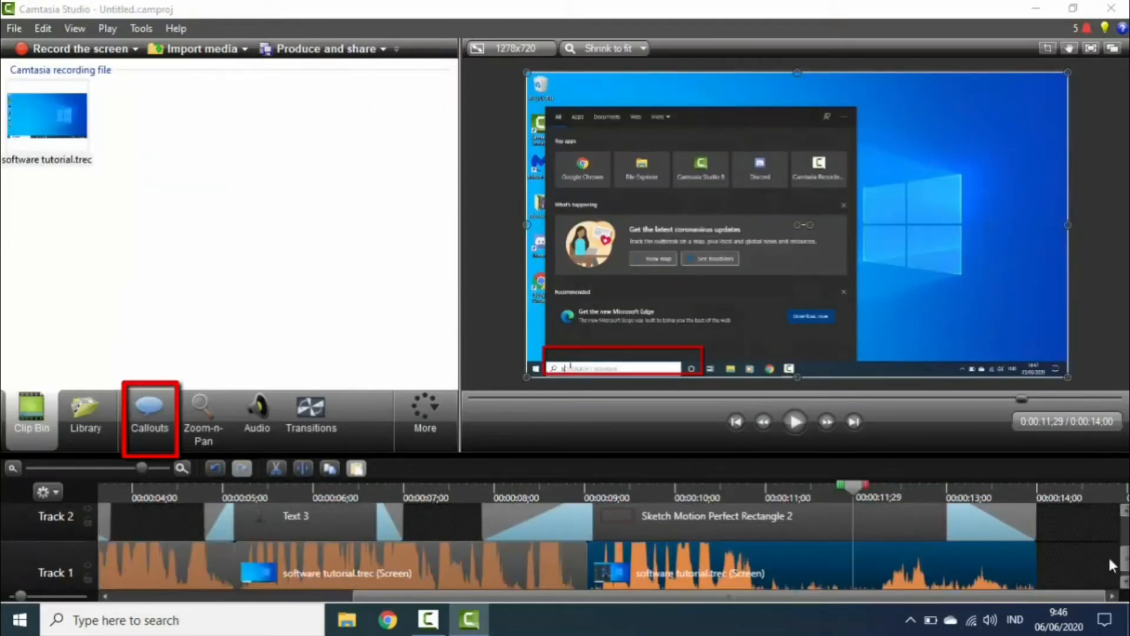
{"action": "left_click", "coordinate": [284, 489]}
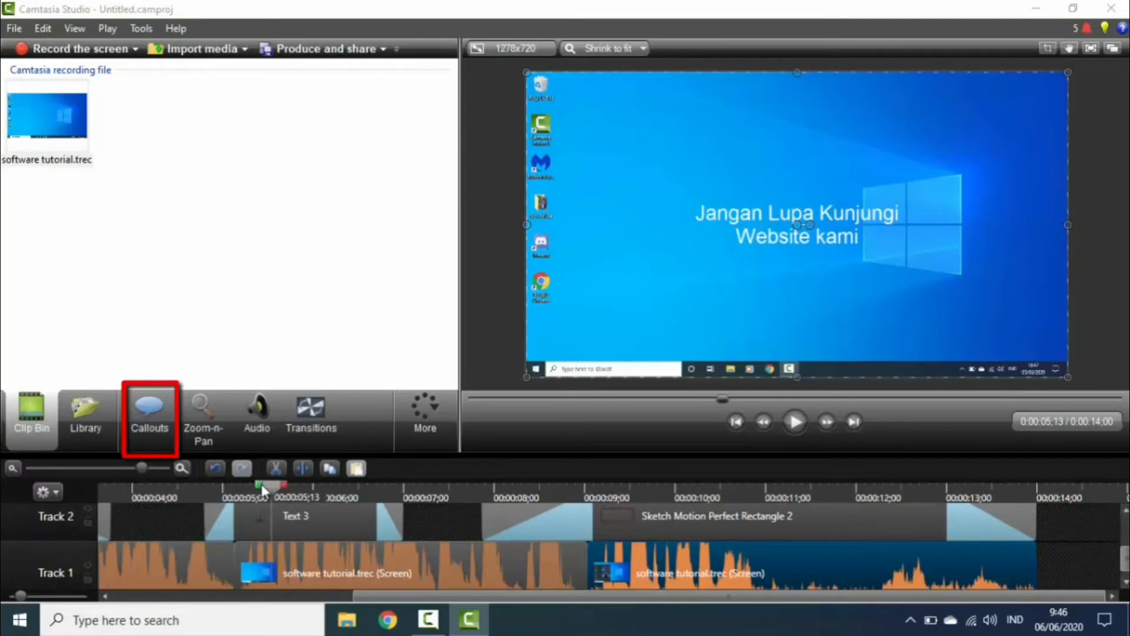
{"action": "left_click", "coordinate": [312, 524]}
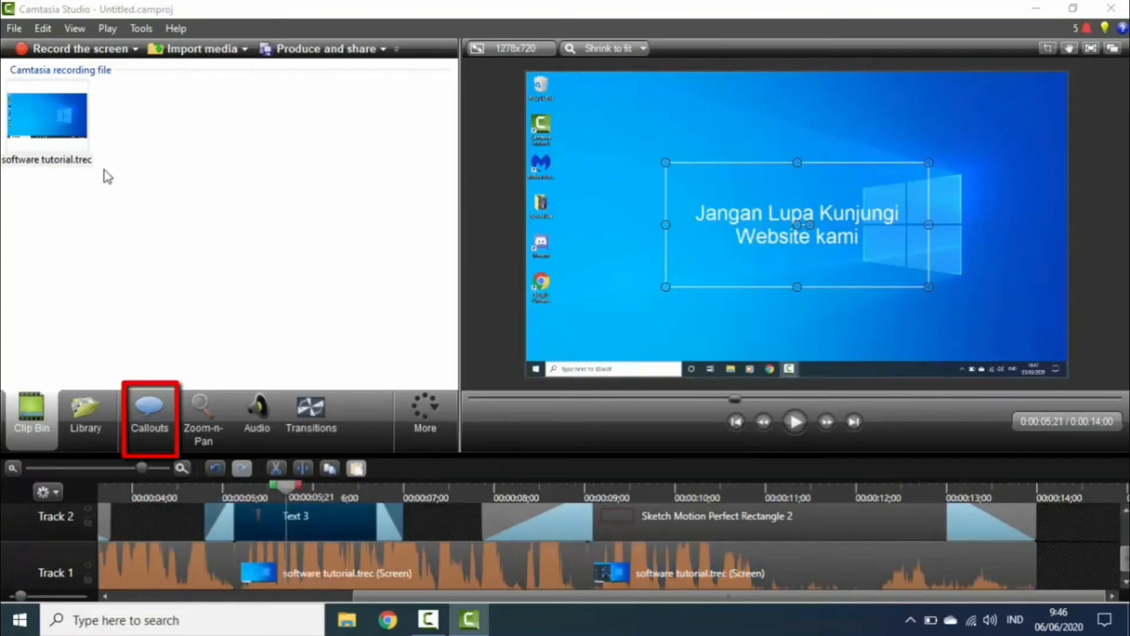
{"action": "left_click", "coordinate": [1056, 496]}
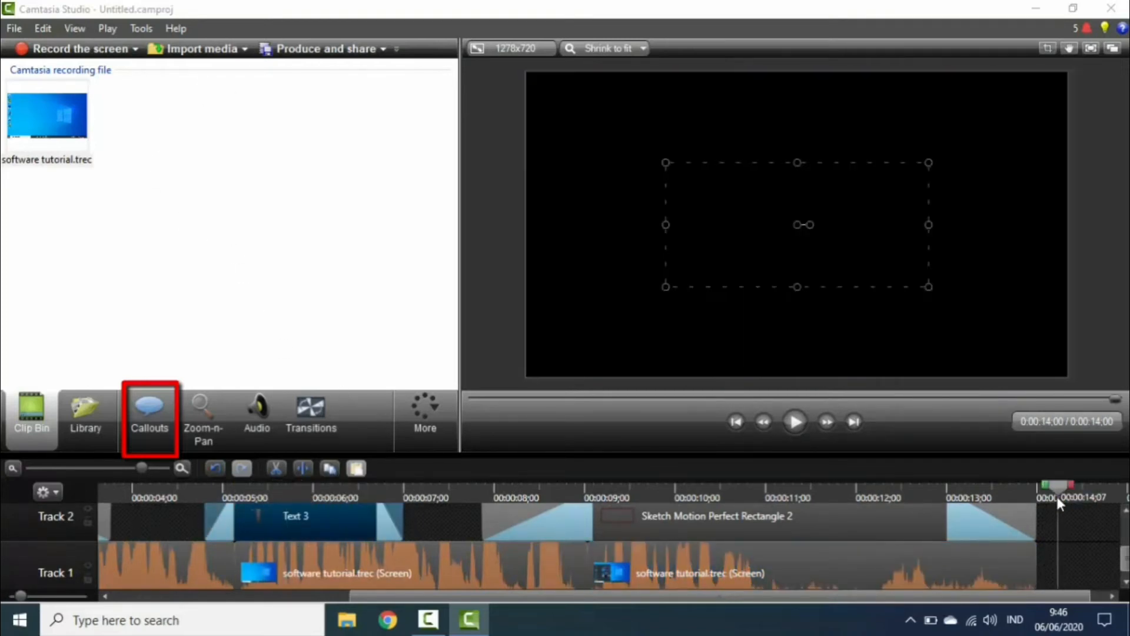
{"action": "scroll", "coordinate": [565, 545], "scroll_direction": "down", "scroll_amount": 1}
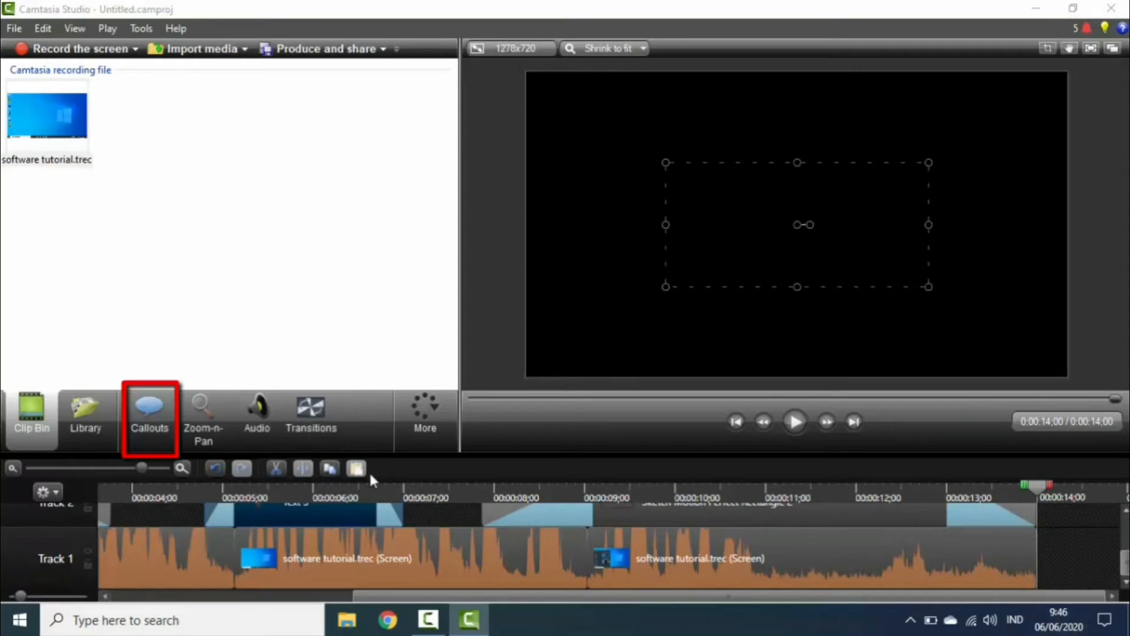
- Examine the callout settings of the text and sketch motion rectangle on Track 2, leaving no clip selected
{"action": "left_click", "coordinate": [162, 423]}
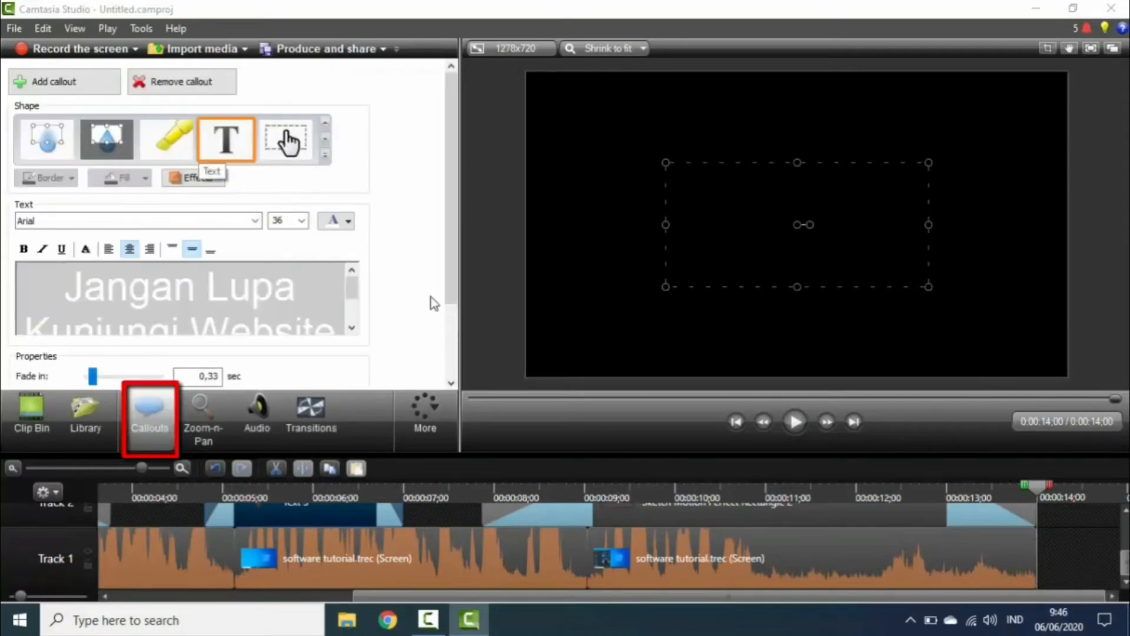
{"action": "left_click", "coordinate": [1009, 525]}
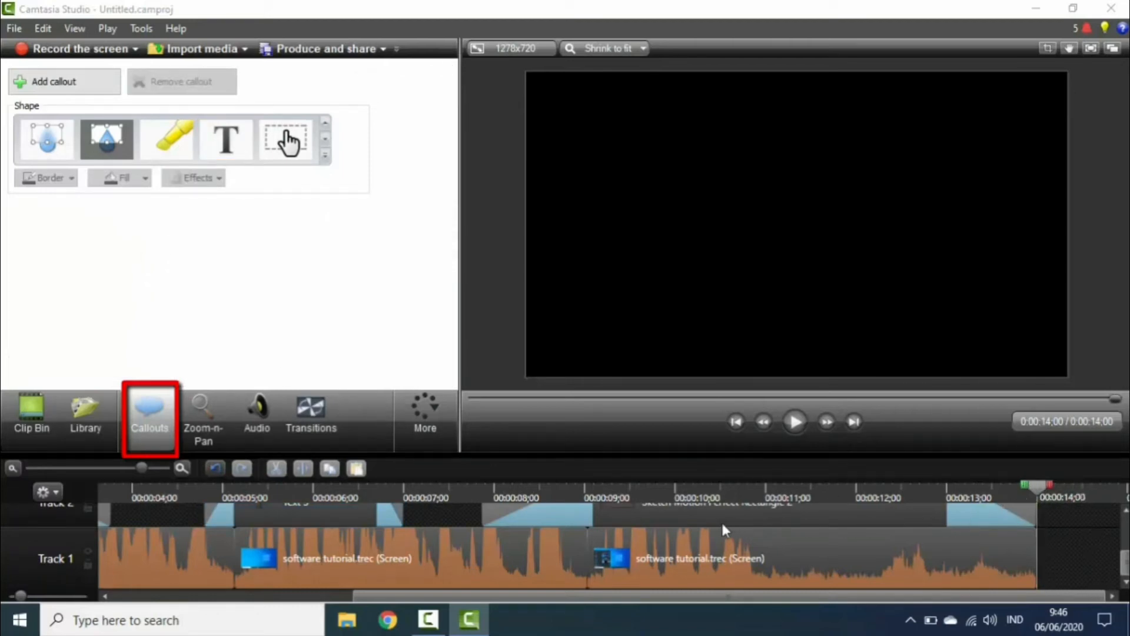
{"action": "left_click", "coordinate": [595, 516]}
{"action": "left_click", "coordinate": [299, 507]}
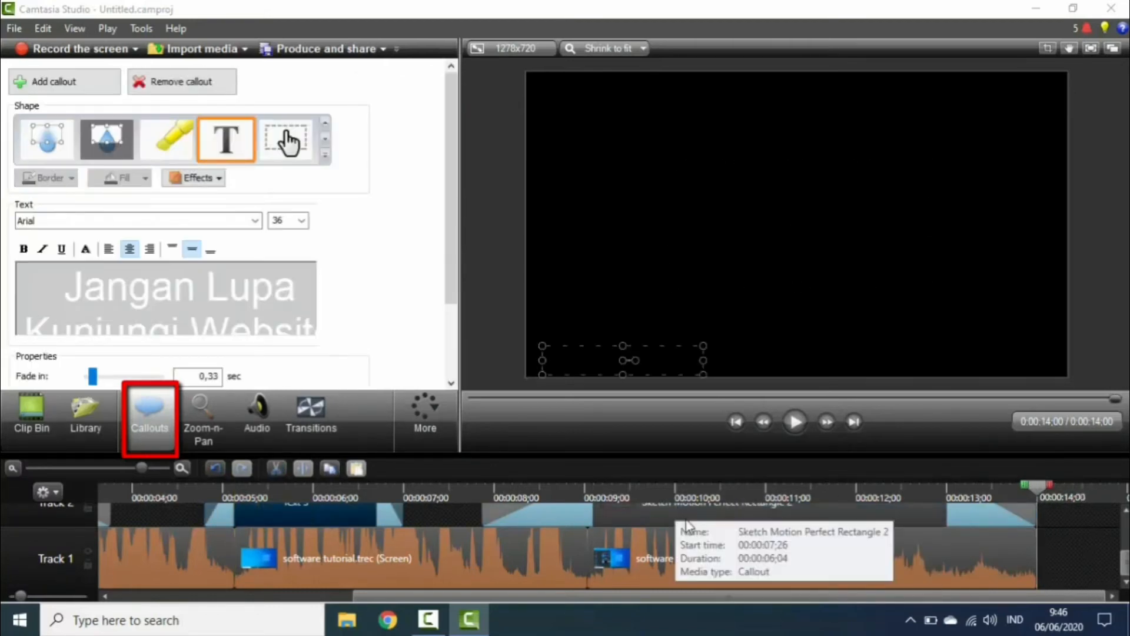
{"action": "left_click", "coordinate": [701, 513]}
{"action": "left_click", "coordinate": [319, 504]}
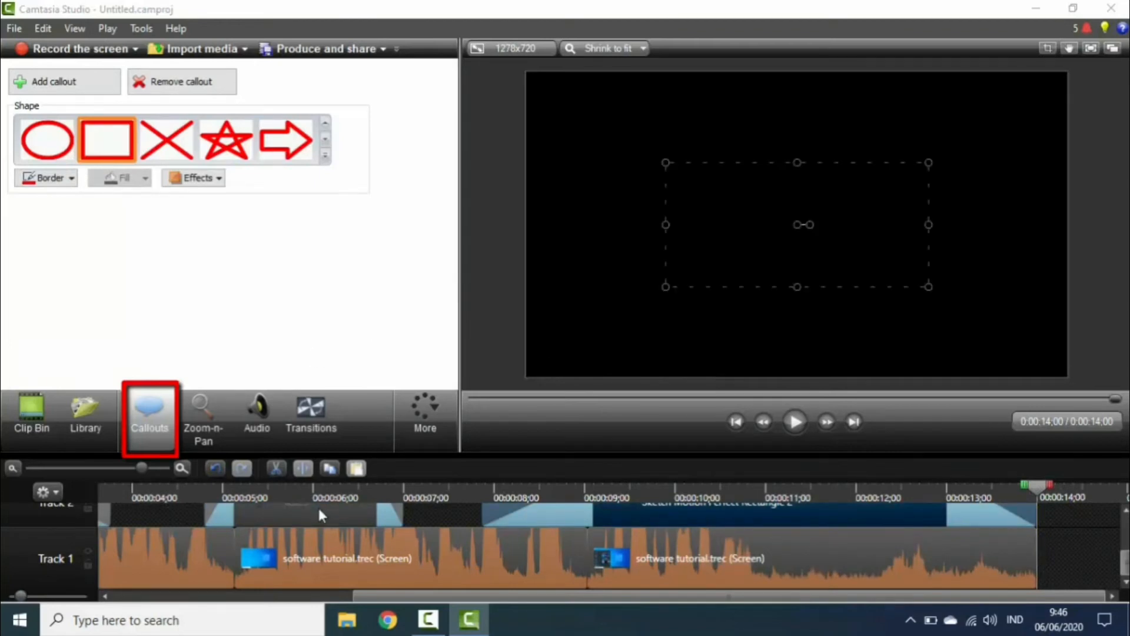
{"action": "left_click", "coordinate": [1073, 572]}
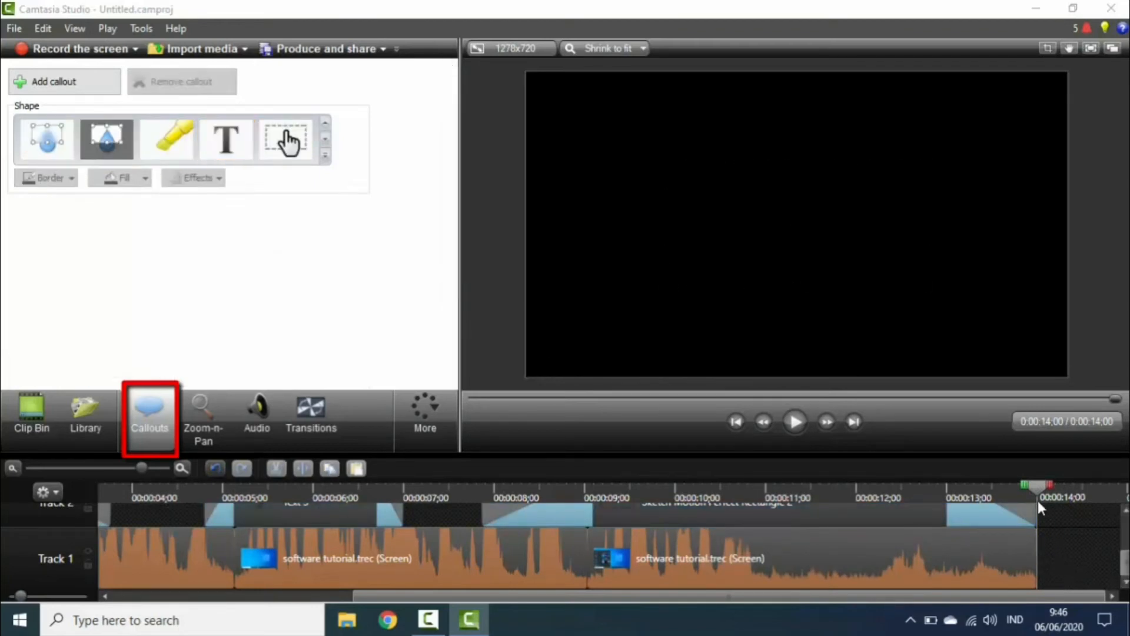
- Browse the callout shapes and add the teal simple rectangle at 0:00:14;00, directly after the recording on Track 1
{"action": "left_click", "coordinate": [326, 144]}
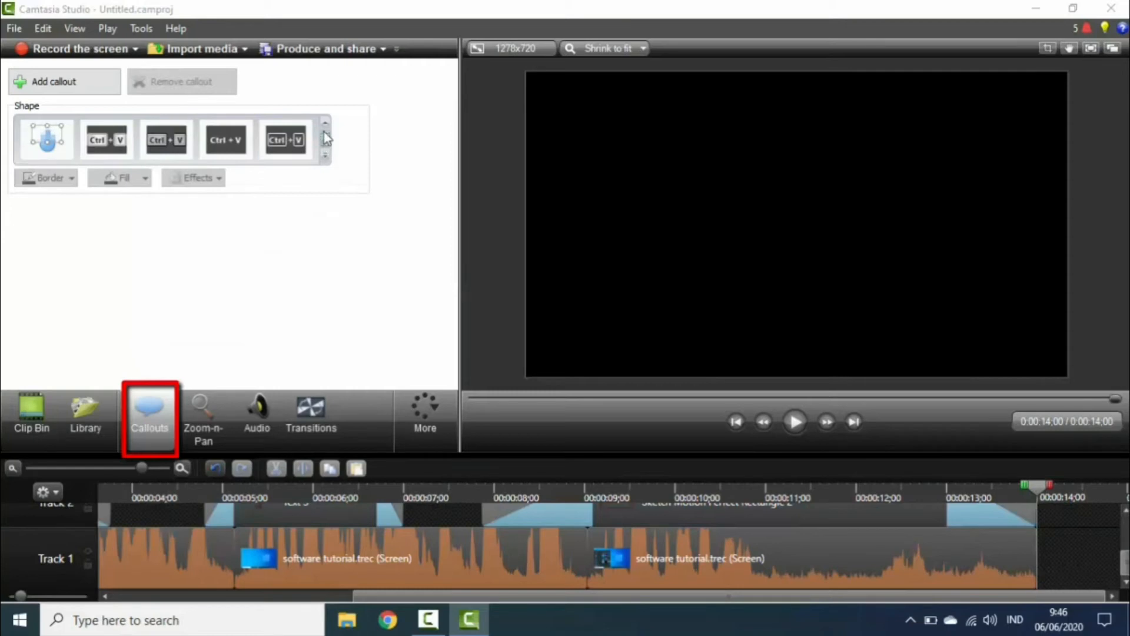
{"action": "left_click", "coordinate": [325, 123]}
{"action": "left_click", "coordinate": [324, 123]}
{"action": "left_click", "coordinate": [323, 123]}
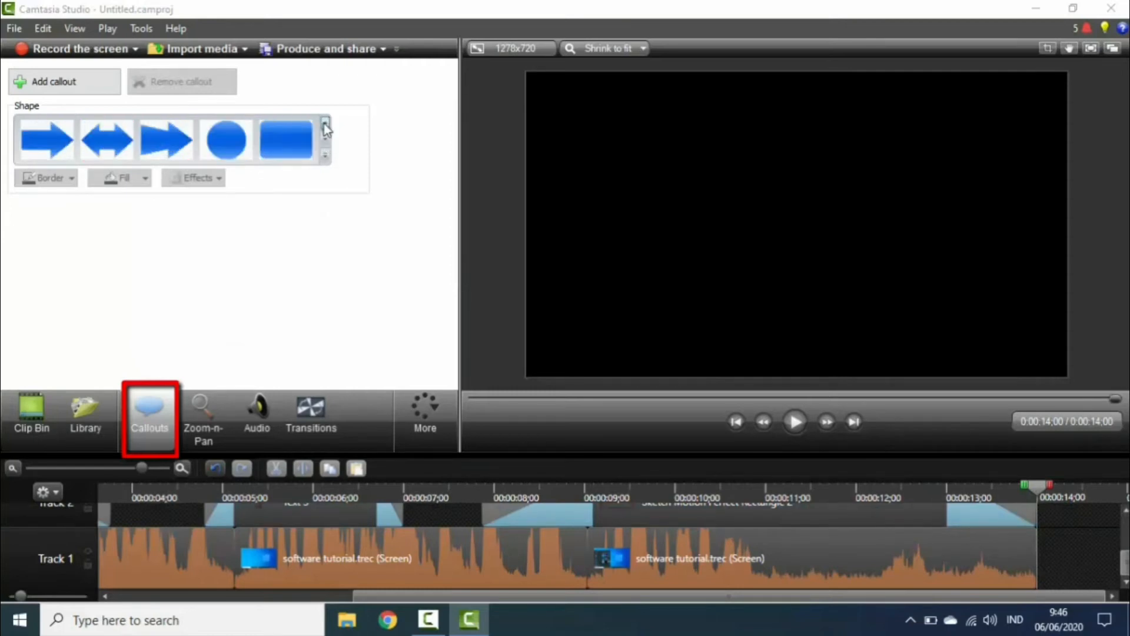
{"action": "left_click", "coordinate": [325, 141]}
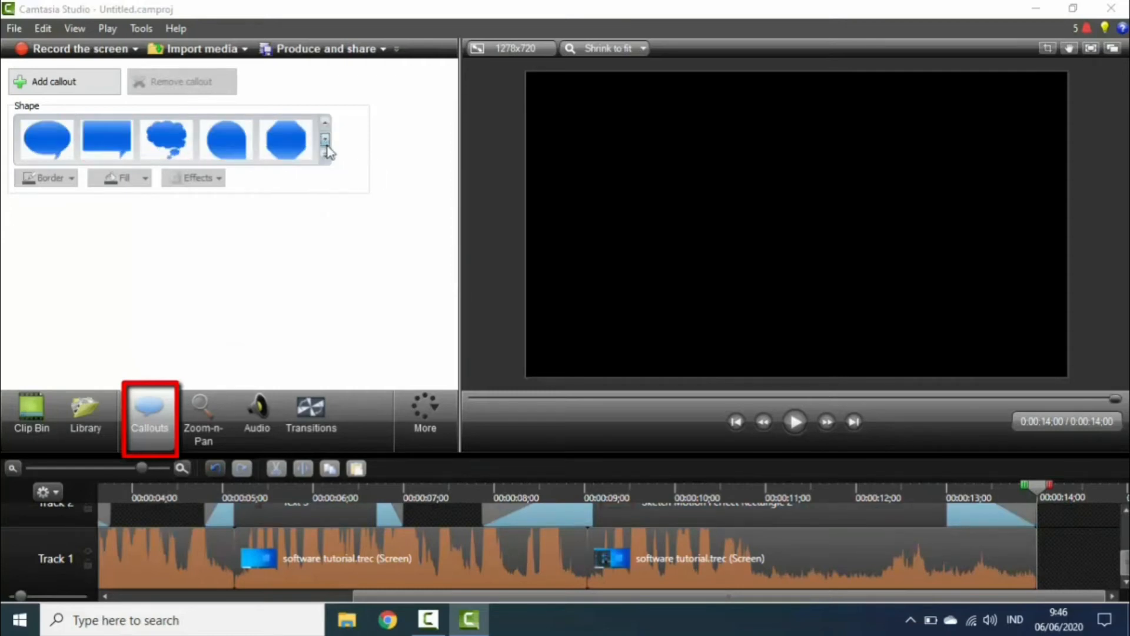
{"action": "left_click", "coordinate": [324, 140]}
{"action": "left_click", "coordinate": [288, 133]}
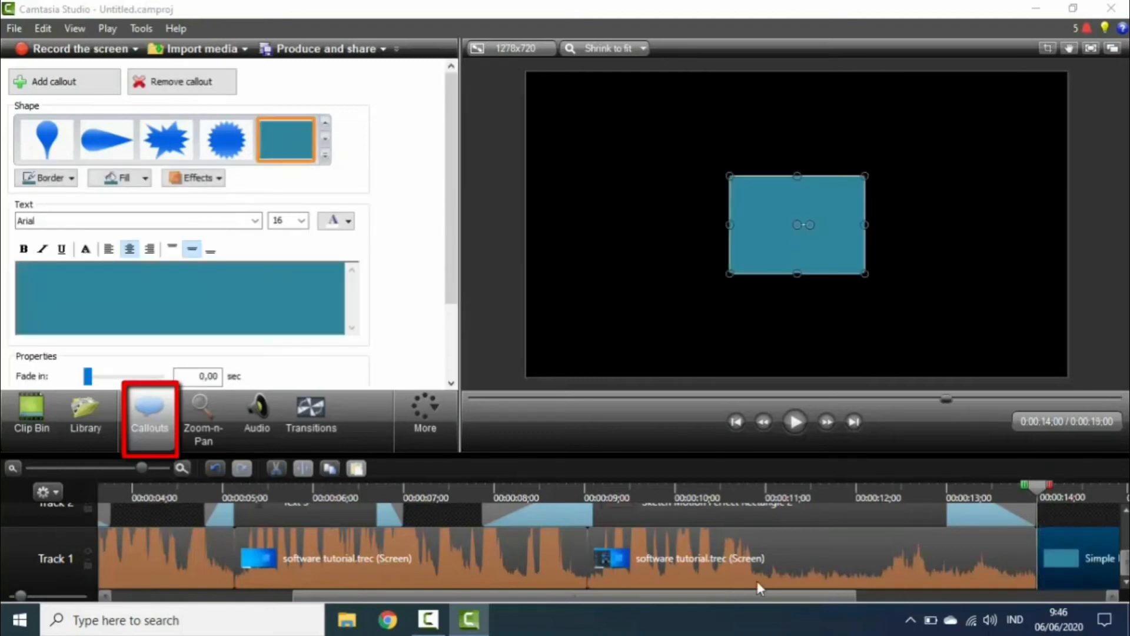
- Enter "Beberapa Hari Kemudian" in the rectangle callout and stretch it on all four sides to fill the video frame
{"action": "left_click_drag", "start_coordinate": [746, 596], "coordinate": [808, 596]}
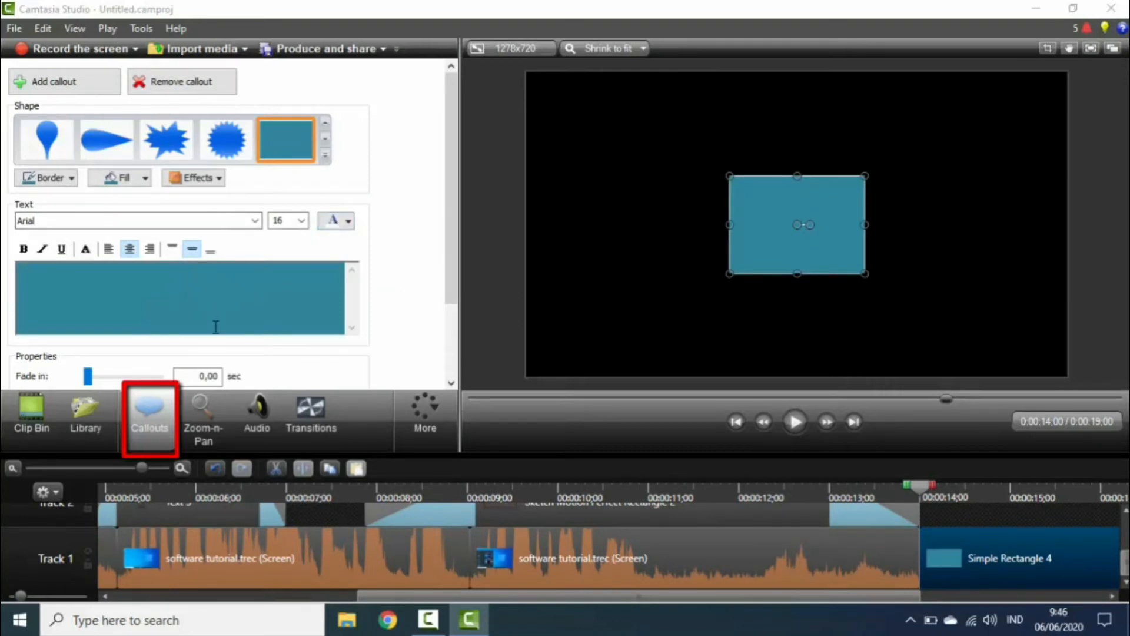
{"action": "type", "text": "Beberapa Hari Kemudian"}
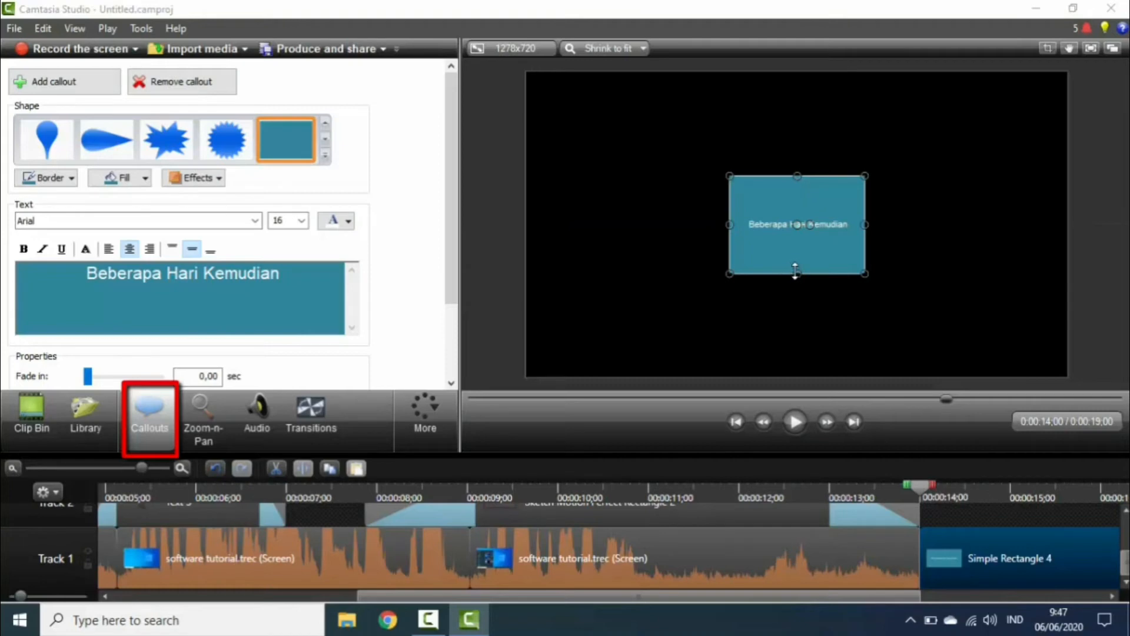
{"action": "left_click_drag", "start_coordinate": [797, 274], "coordinate": [786, 375]}
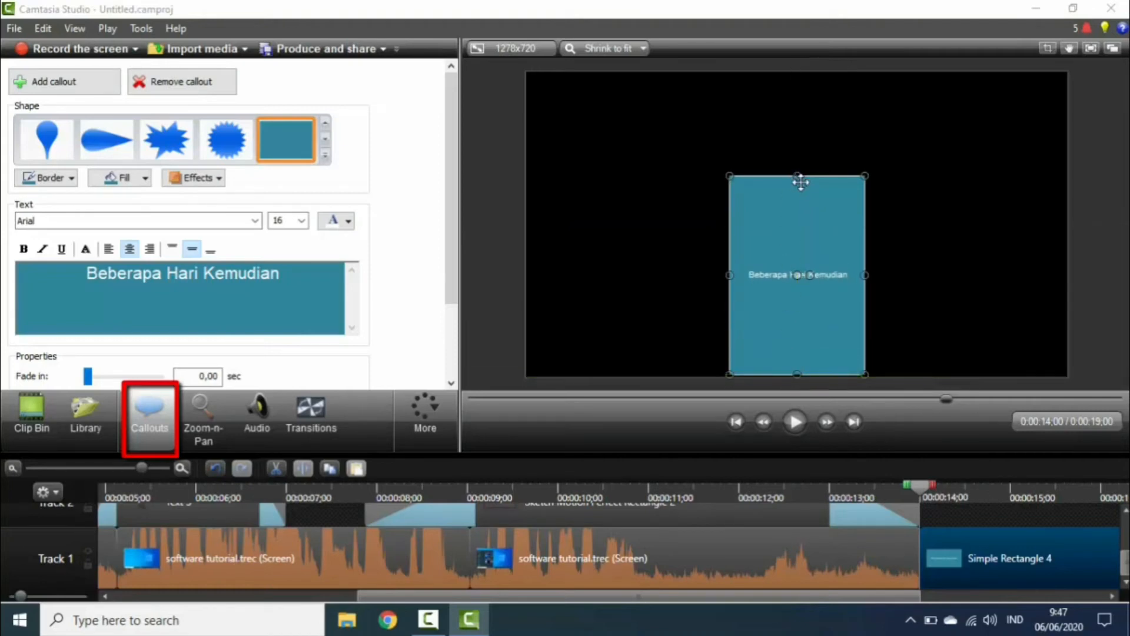
{"action": "left_click_drag", "start_coordinate": [799, 175], "coordinate": [793, 74]}
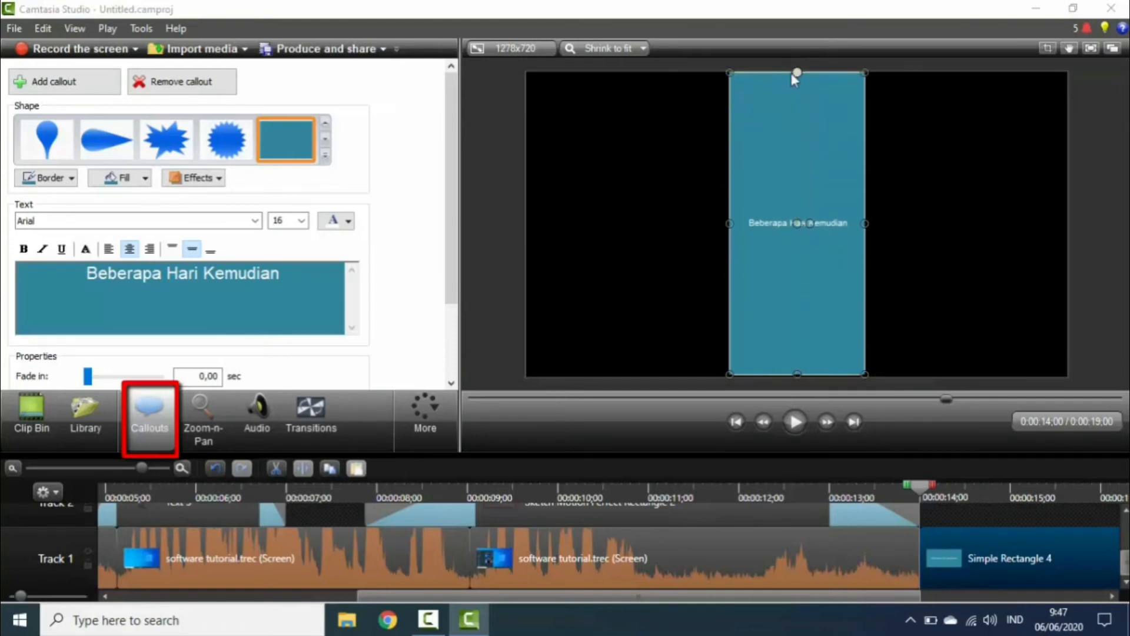
{"action": "left_click_drag", "start_coordinate": [863, 223], "coordinate": [1066, 227]}
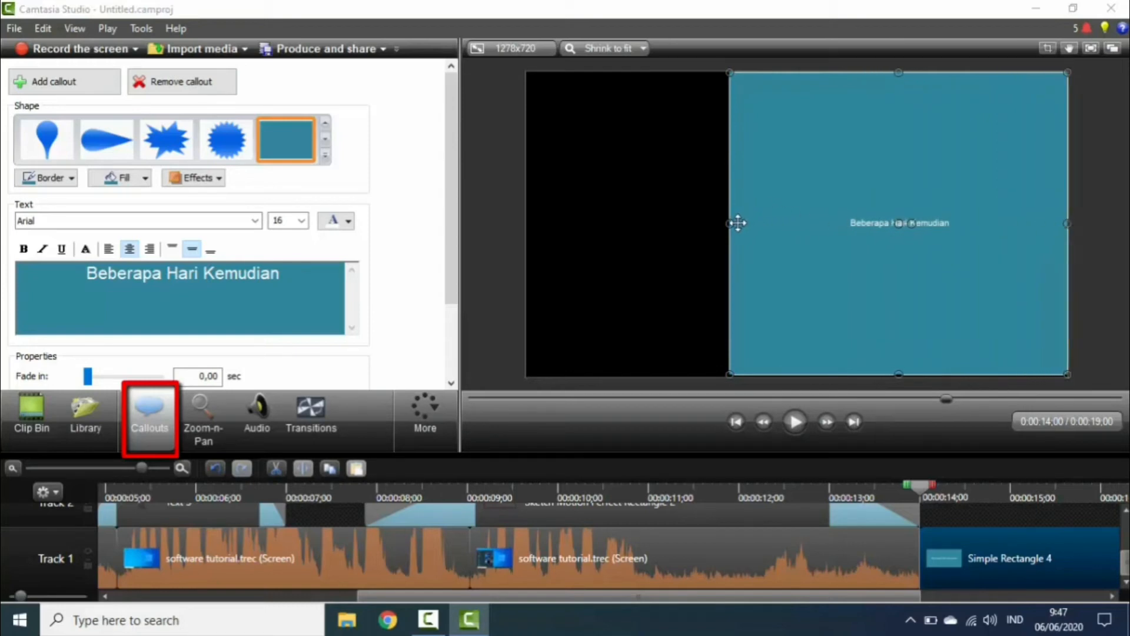
{"action": "left_click_drag", "start_coordinate": [728, 223], "coordinate": [526, 223]}
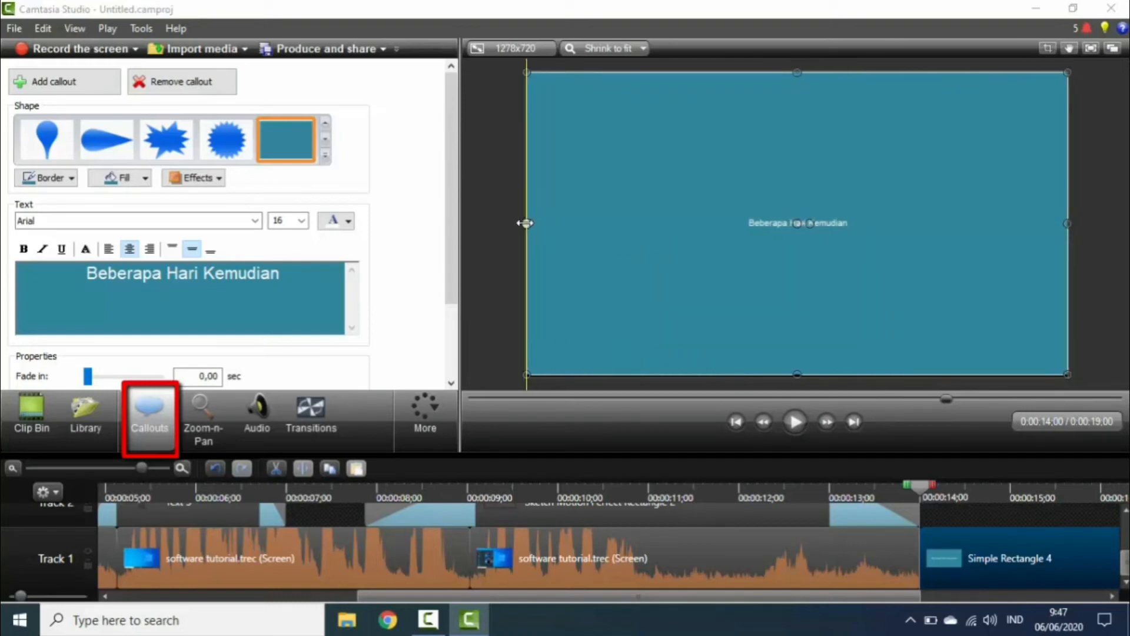
- Set the font size of "Beberapa Hari Kemudian" in the rectangle callout to 36
{"action": "triple_click", "coordinate": [251, 272]}
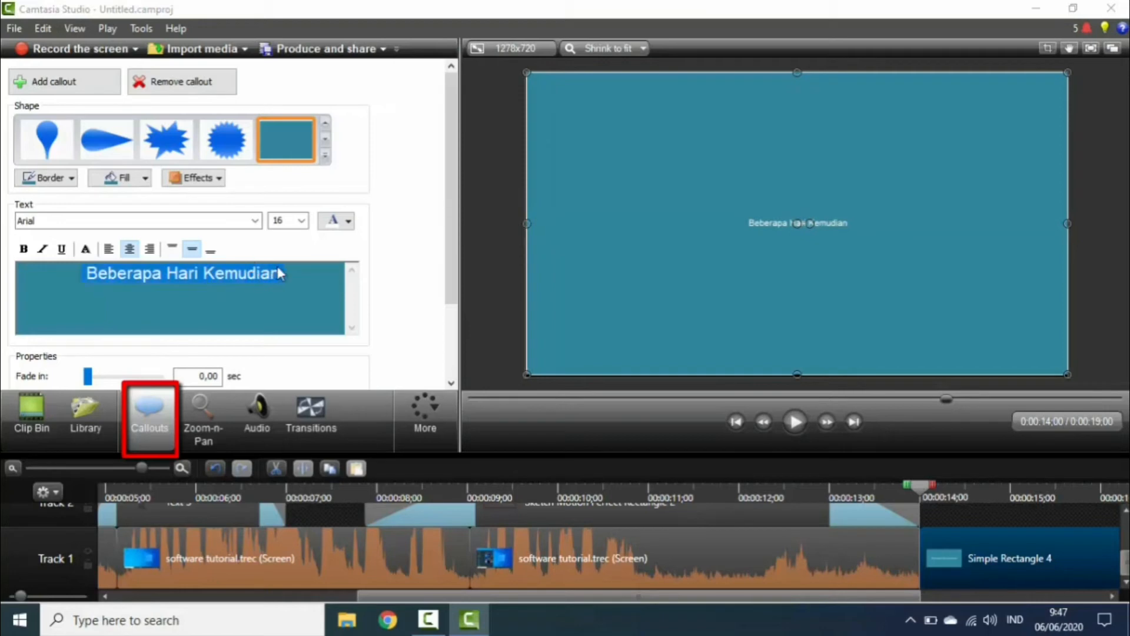
{"action": "left_click", "coordinate": [300, 220]}
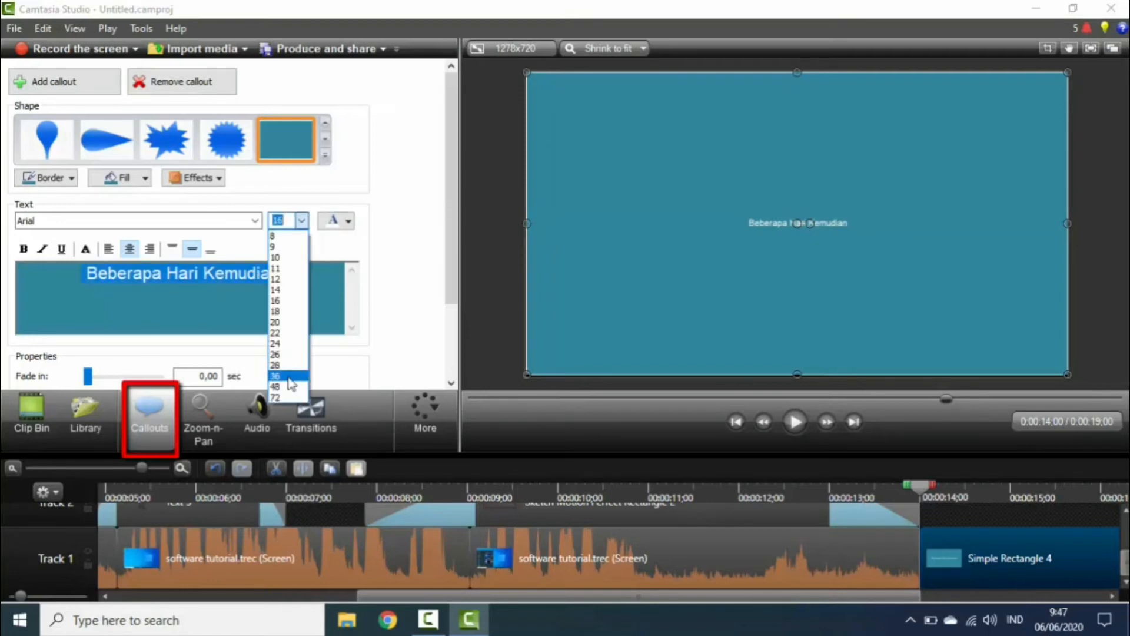
{"action": "left_click", "coordinate": [288, 377]}
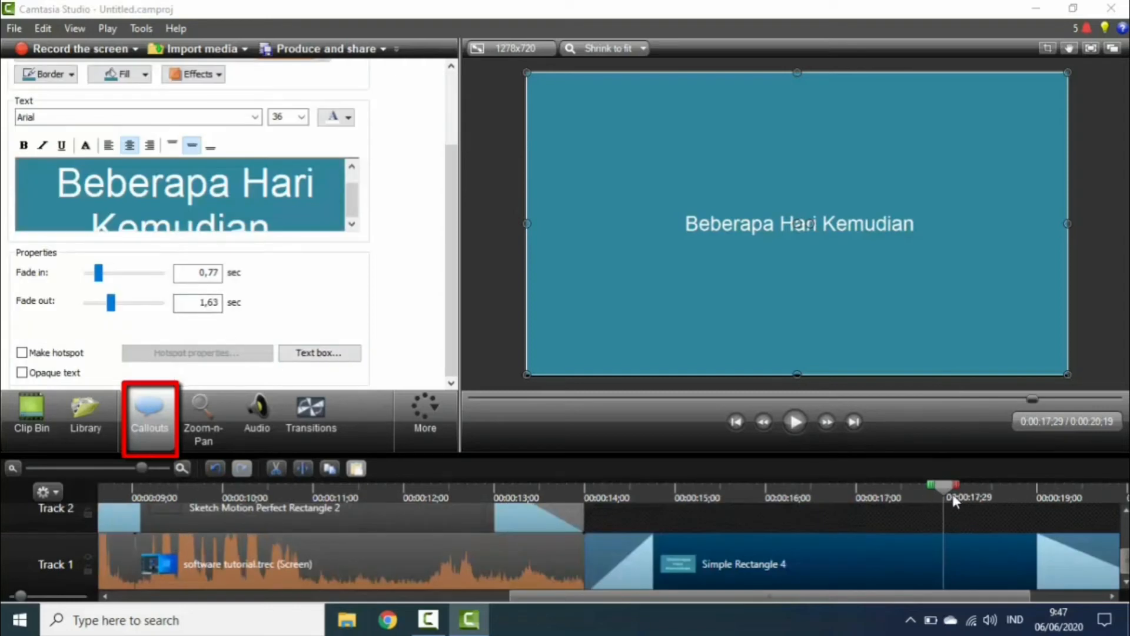
- Play from 0:00:13;16 through the rectangle title to check its transition, stopping at about 0:00:18;08
{"action": "left_click_drag", "start_coordinate": [944, 492], "coordinate": [542, 500]}
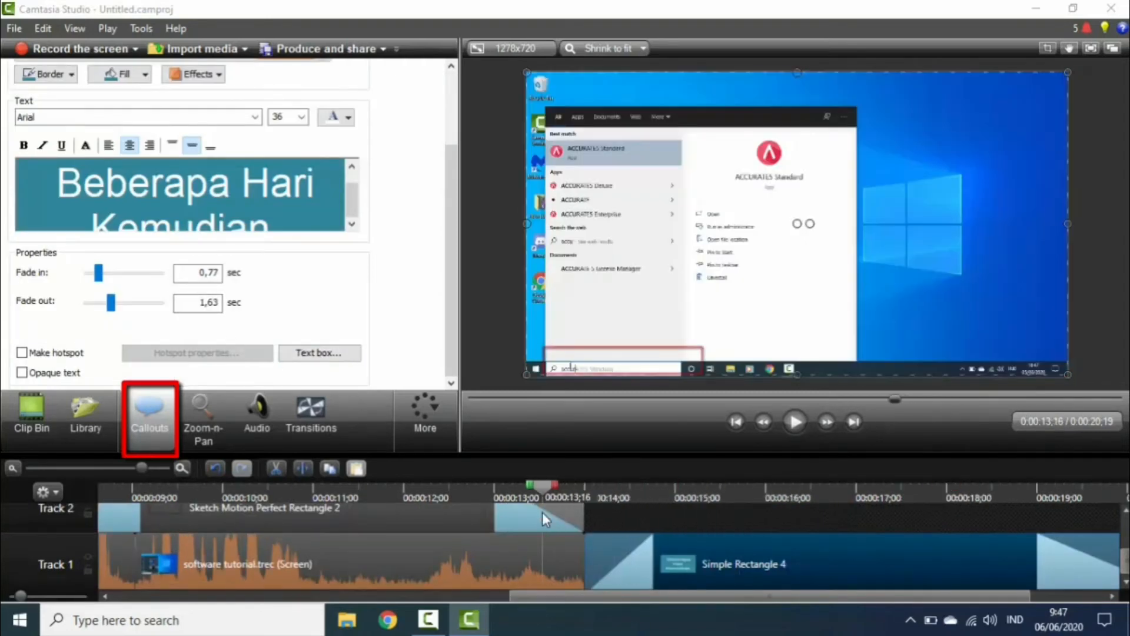
{"action": "left_click", "coordinate": [798, 426]}
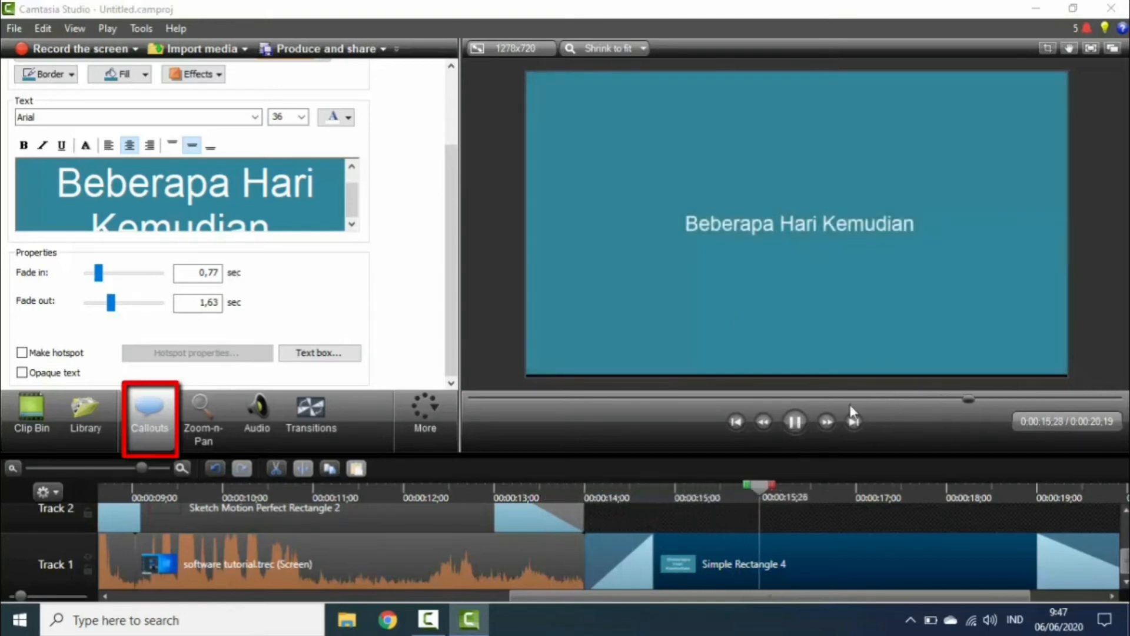
{"action": "left_click", "coordinate": [796, 422]}
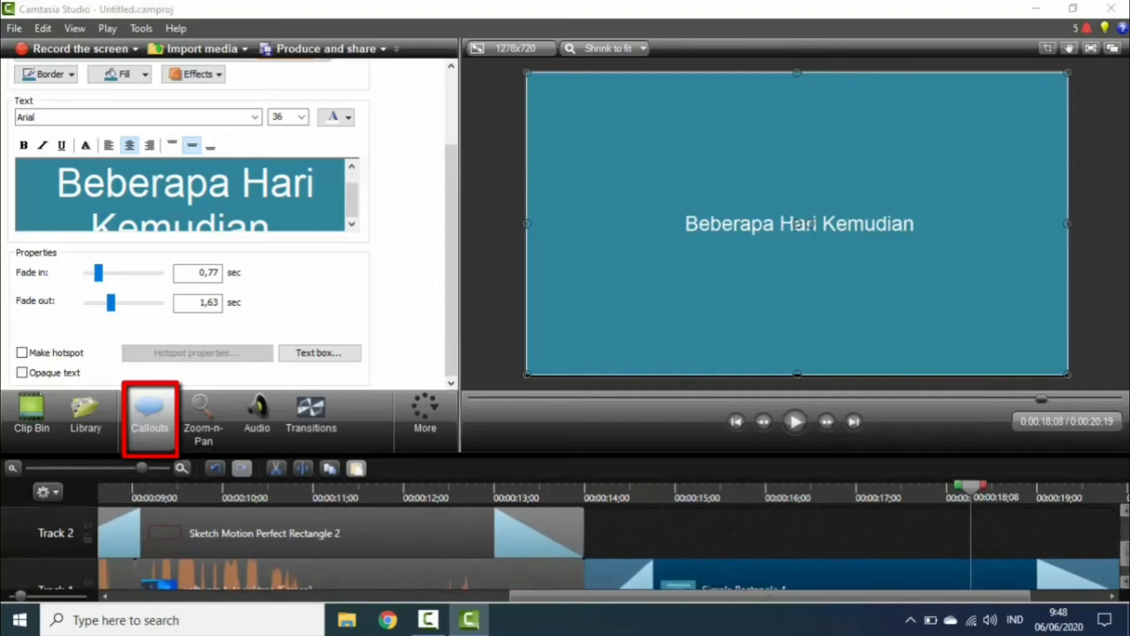
- Import the video "Subscribe green screen" from the Youtube folder on drive D
{"action": "left_click", "coordinate": [215, 56]}
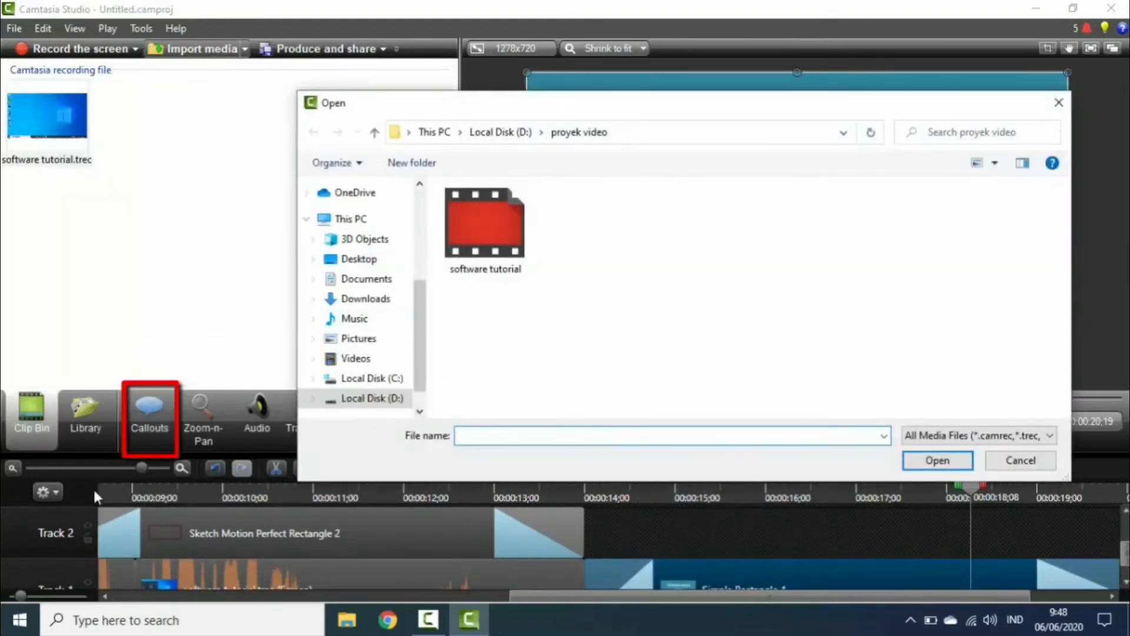
{"action": "left_click_drag", "start_coordinate": [1065, 233], "coordinate": [1071, 319]}
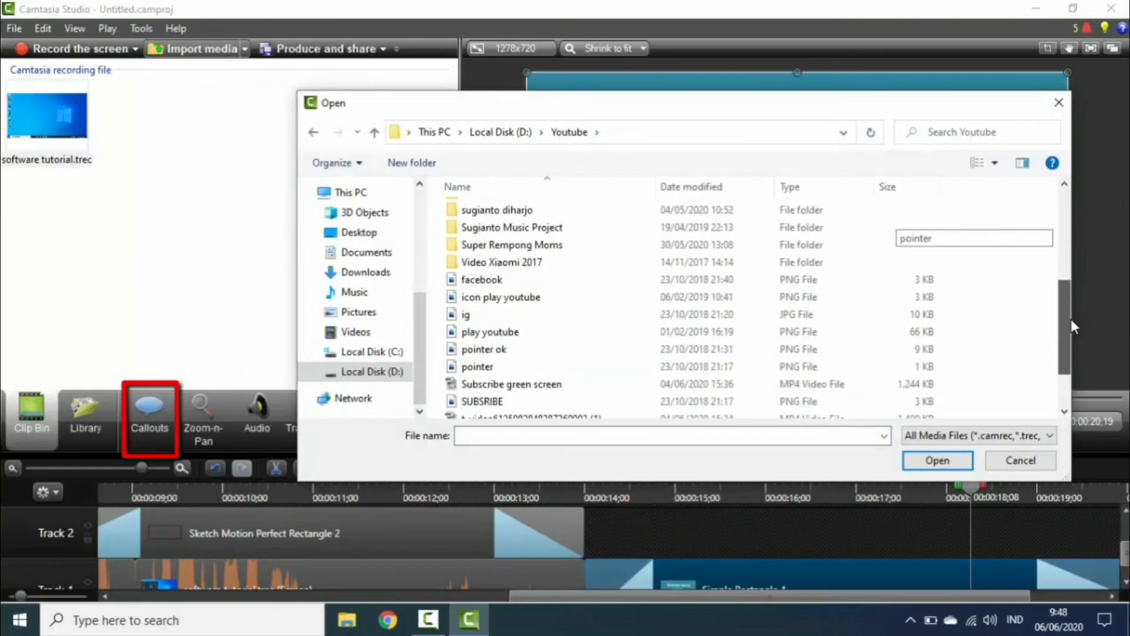
{"action": "left_click", "coordinate": [526, 386]}
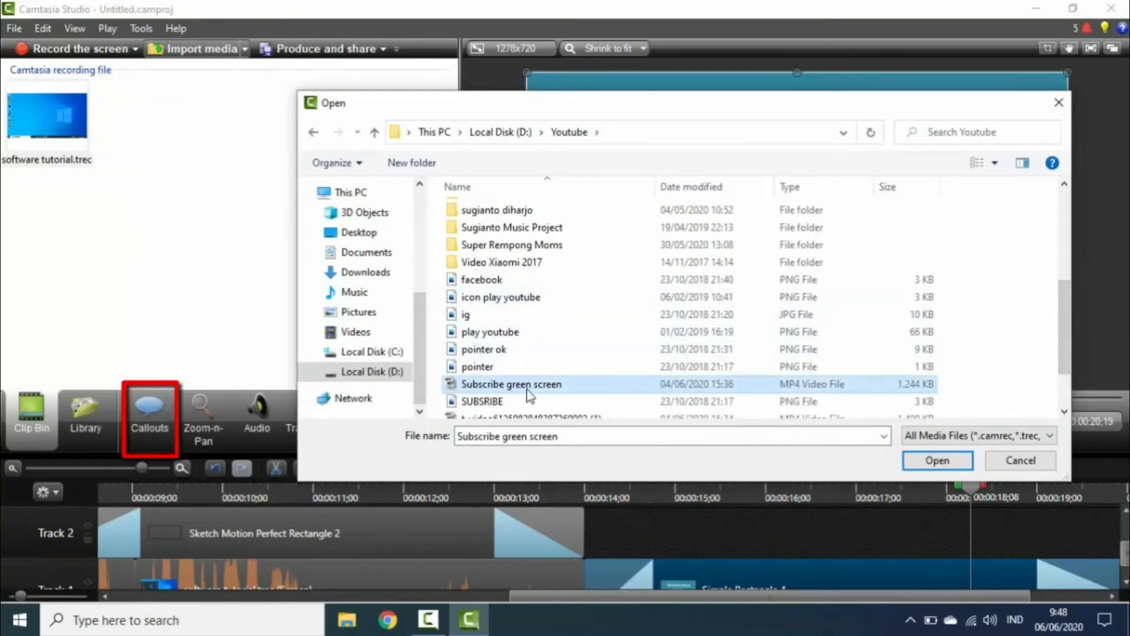
{"action": "double_click", "coordinate": [527, 390]}
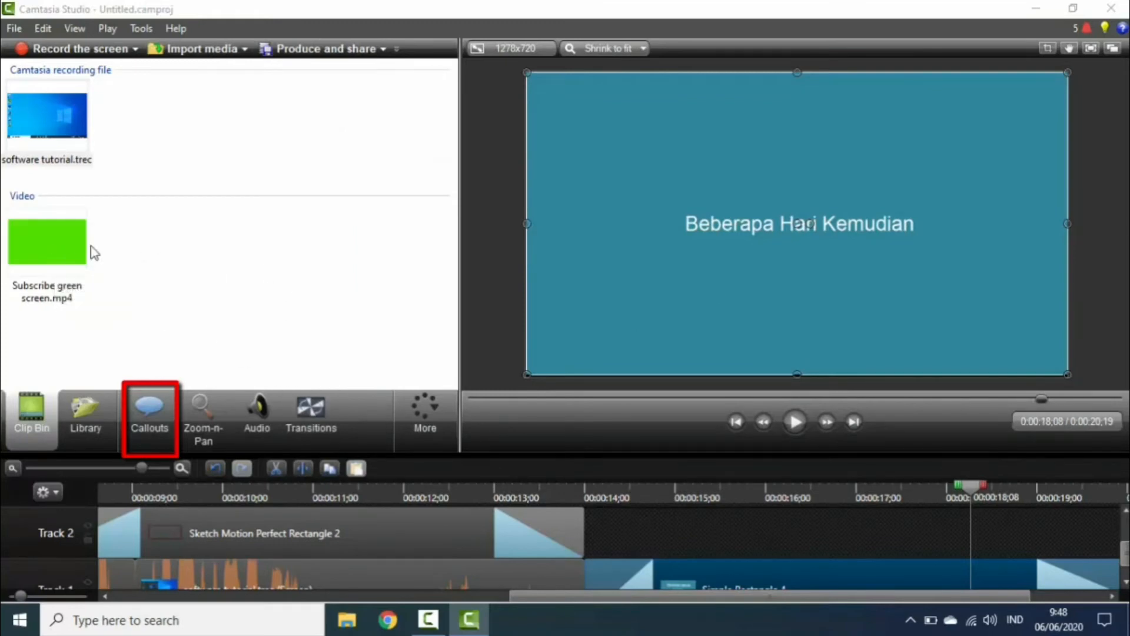
- Place "Subscribe green screen.mp4" on Track 2 above the rectangle title, starting where the title's opening transition ends
{"action": "left_click", "coordinate": [73, 257]}
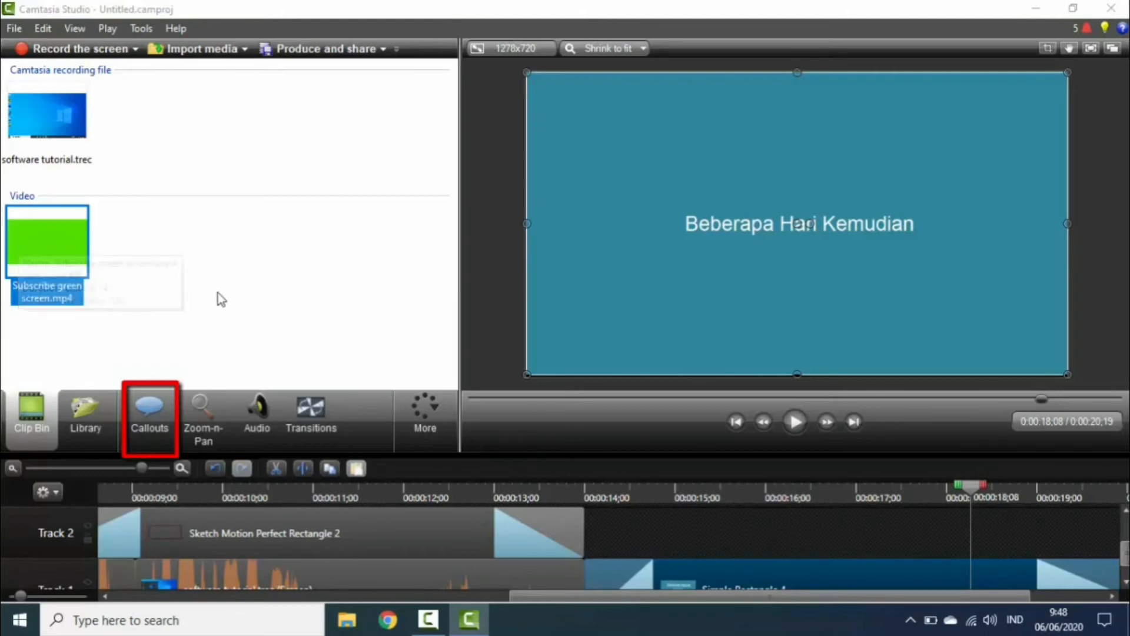
{"action": "left_click_drag", "start_coordinate": [31, 232], "coordinate": [750, 539]}
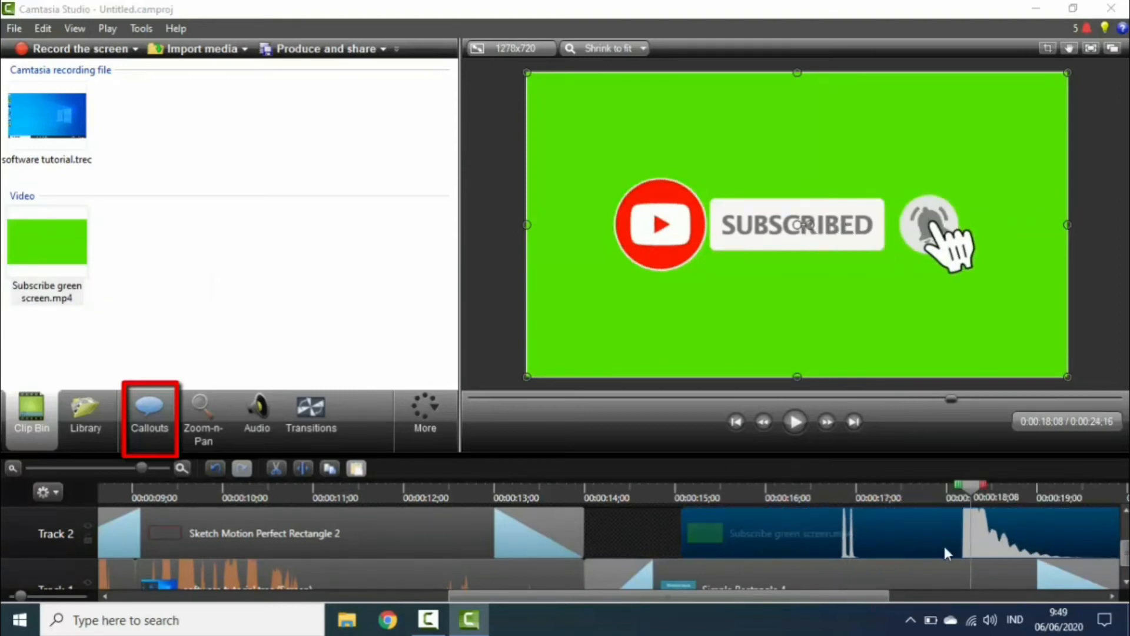
{"action": "left_click_drag", "start_coordinate": [943, 543], "coordinate": [770, 555]}
{"action": "left_click_drag", "start_coordinate": [848, 567], "coordinate": [812, 585]}
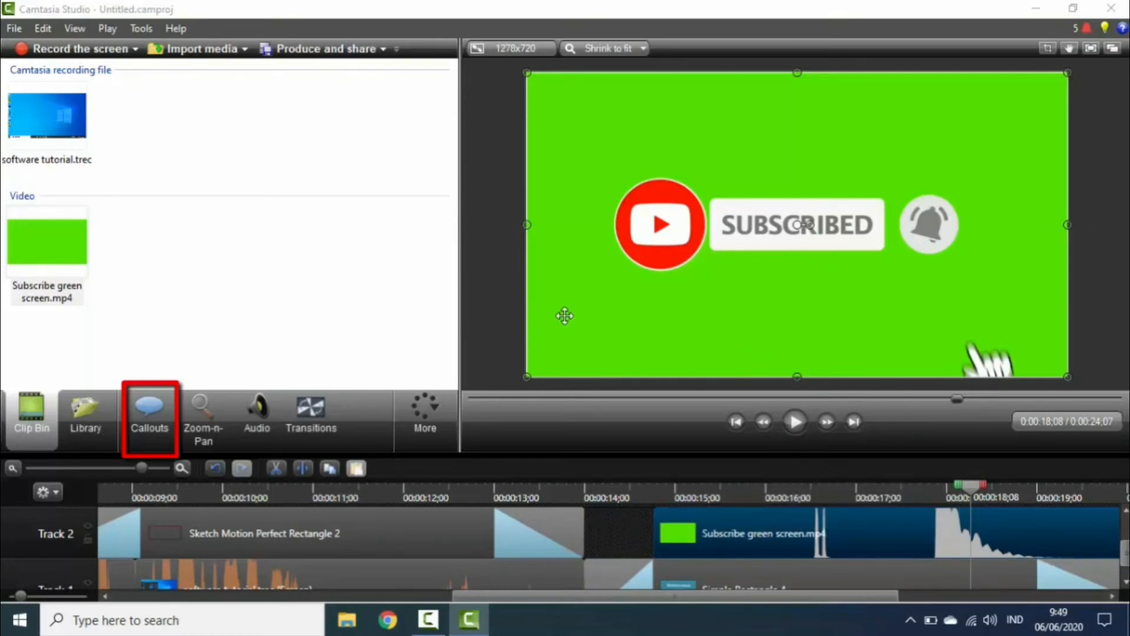
- Enable Remove a color in the visual properties of the subscribe clip and sample its green background as the color
{"action": "left_click", "coordinate": [436, 422]}
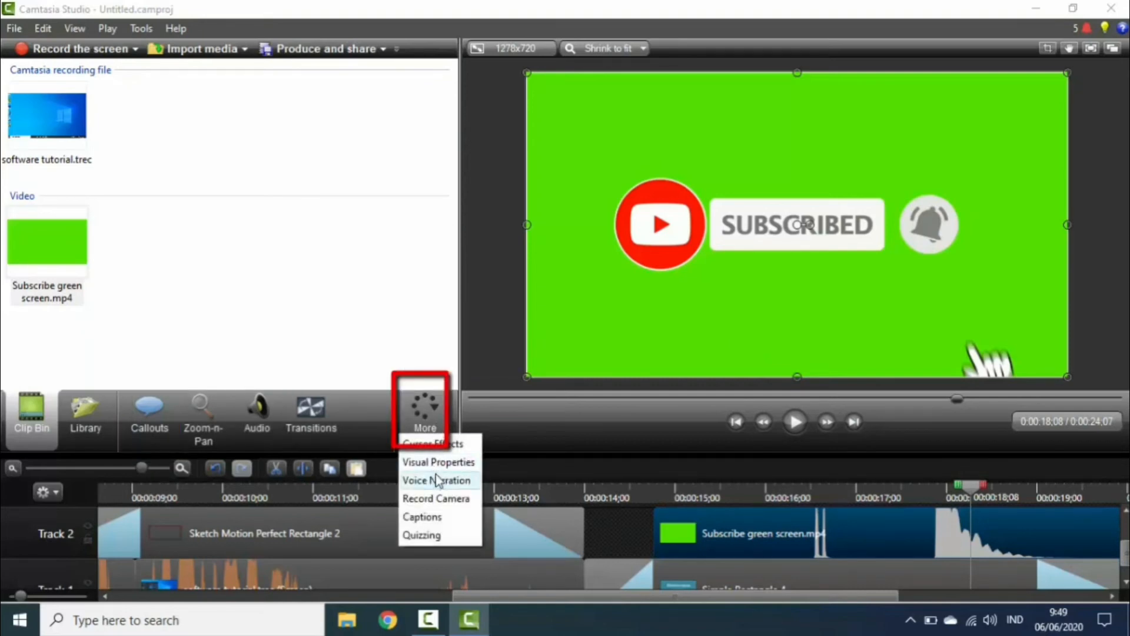
{"action": "left_click", "coordinate": [438, 463]}
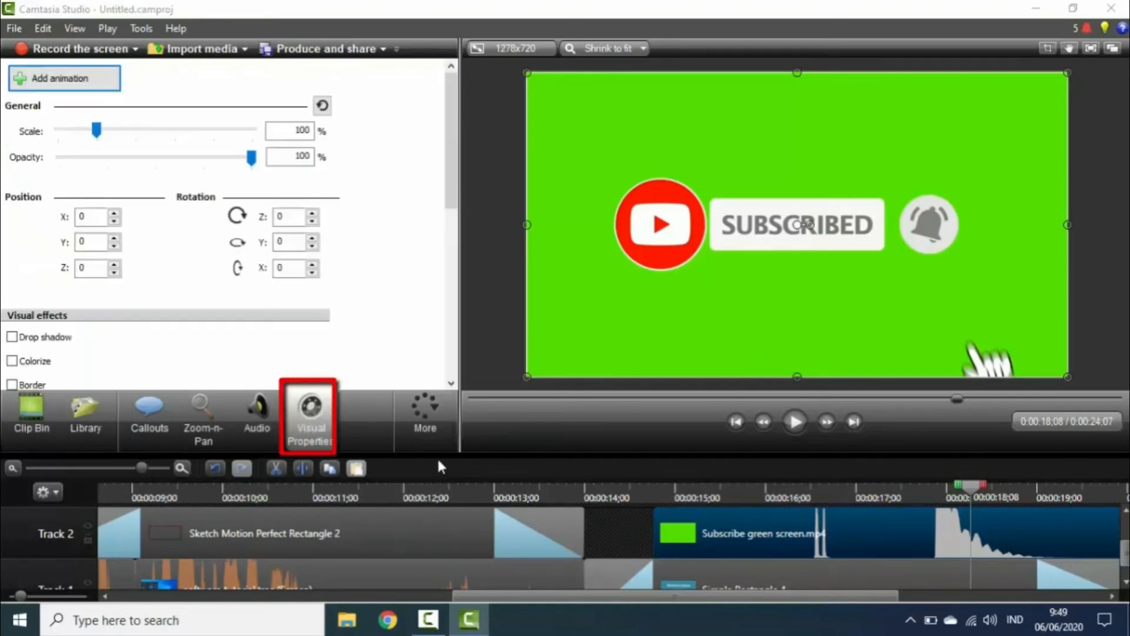
{"action": "scroll", "coordinate": [448, 225], "scroll_direction": "down", "scroll_amount": 5}
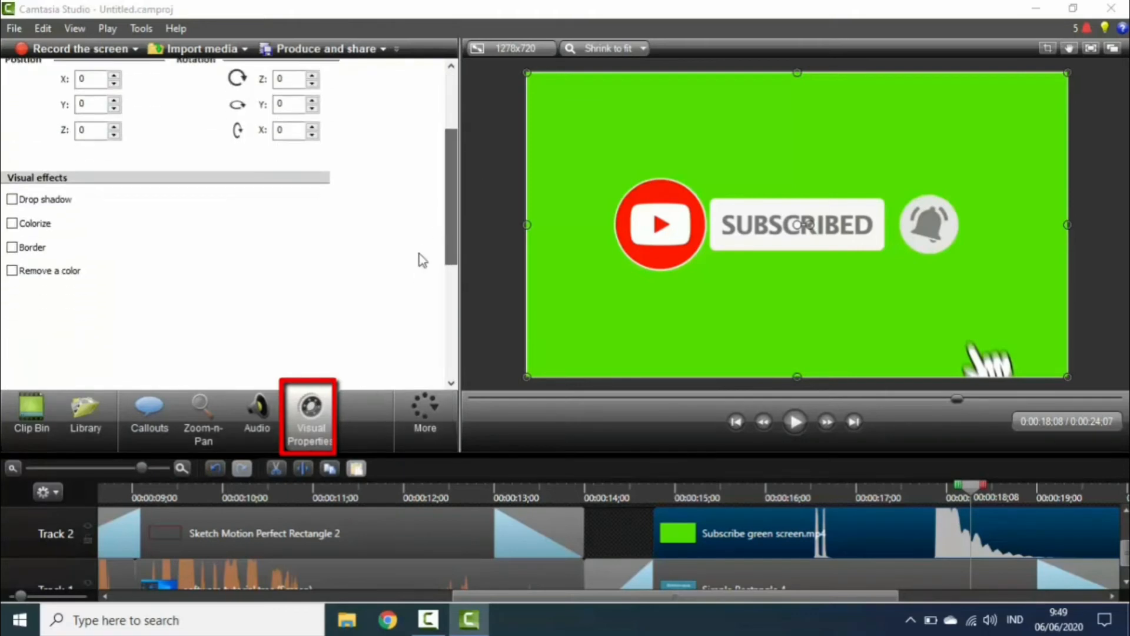
{"action": "left_click", "coordinate": [12, 270]}
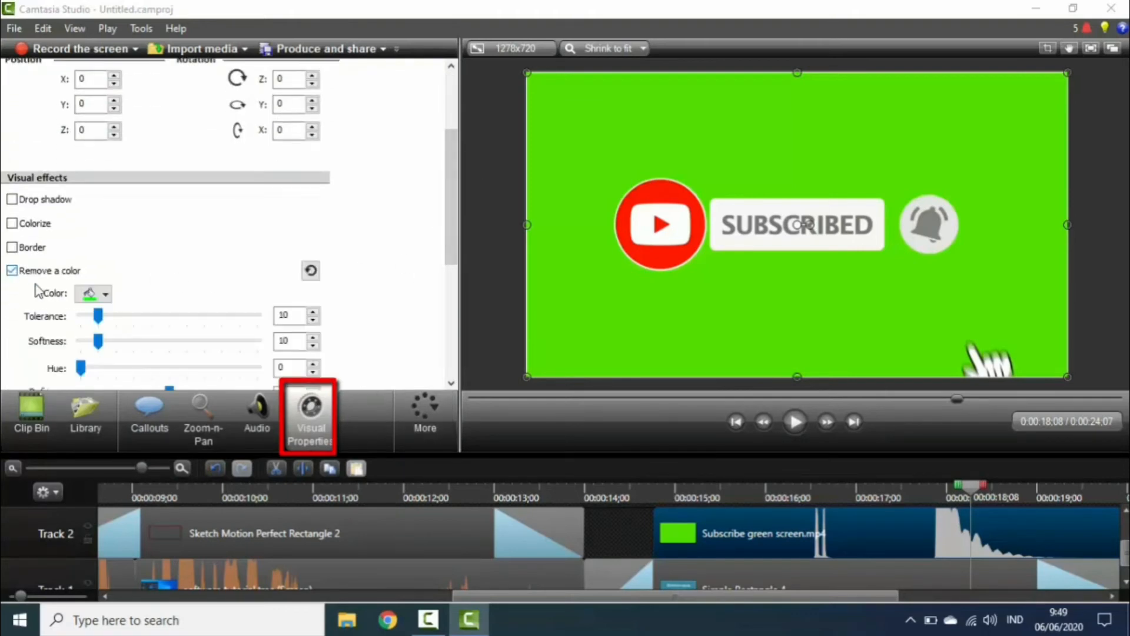
{"action": "left_click", "coordinate": [90, 295]}
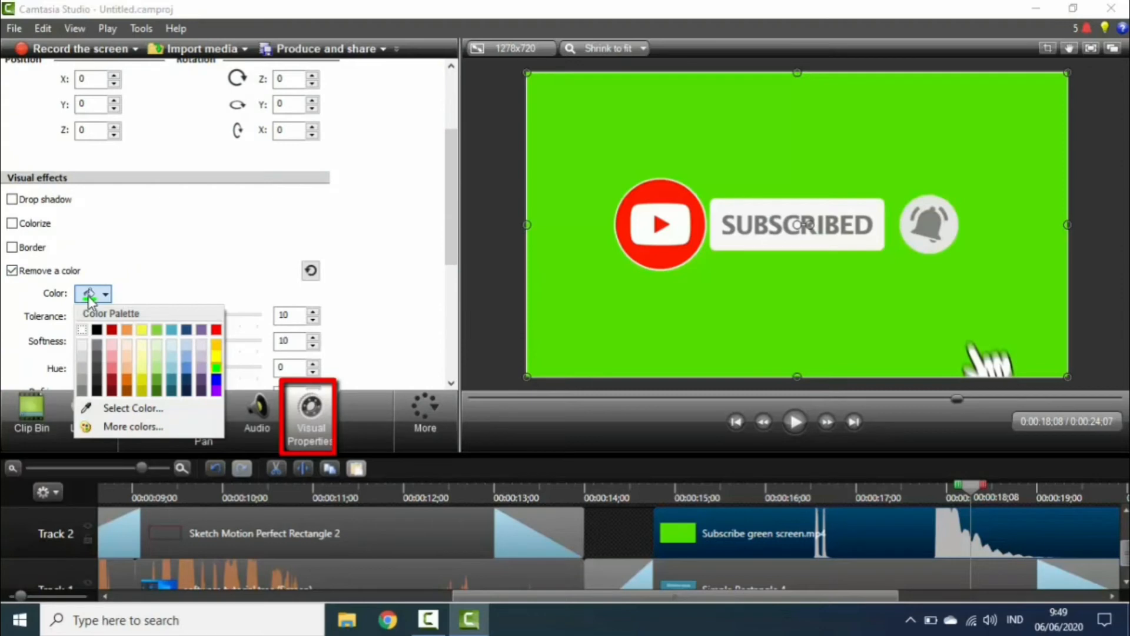
{"action": "left_click", "coordinate": [109, 412]}
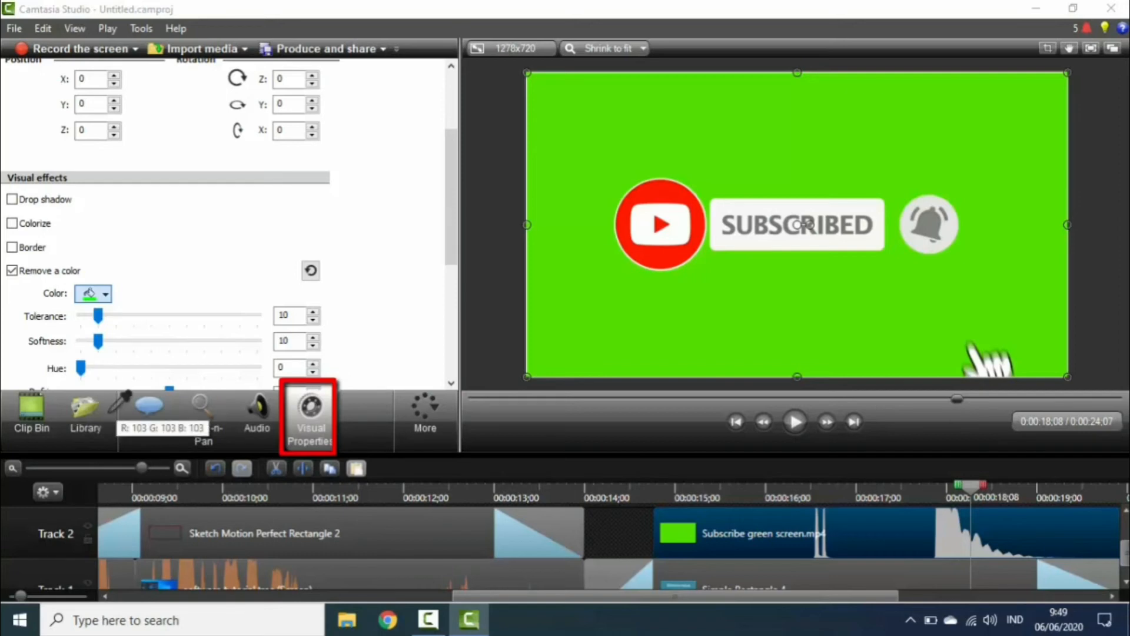
{"action": "left_click", "coordinate": [640, 318]}
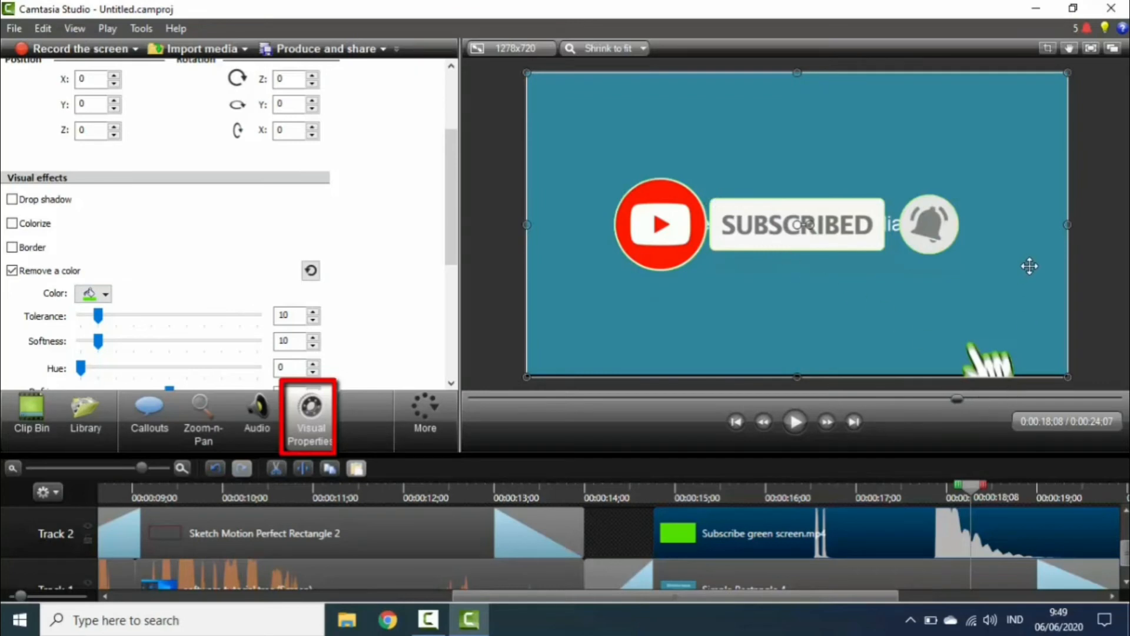
- Shrink the subscribe clip into the lower-right corner of the video frame and play from 0:00:13;20 to check it
{"action": "left_click_drag", "start_coordinate": [1056, 373], "coordinate": [984, 355]}
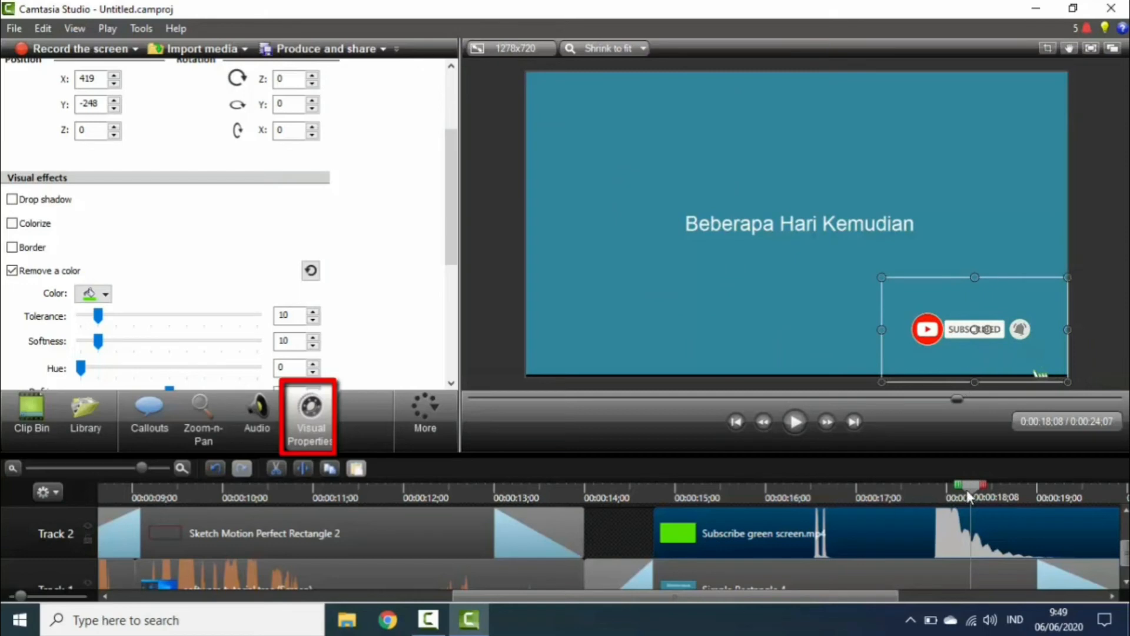
{"action": "left_click_drag", "start_coordinate": [968, 494], "coordinate": [554, 498]}
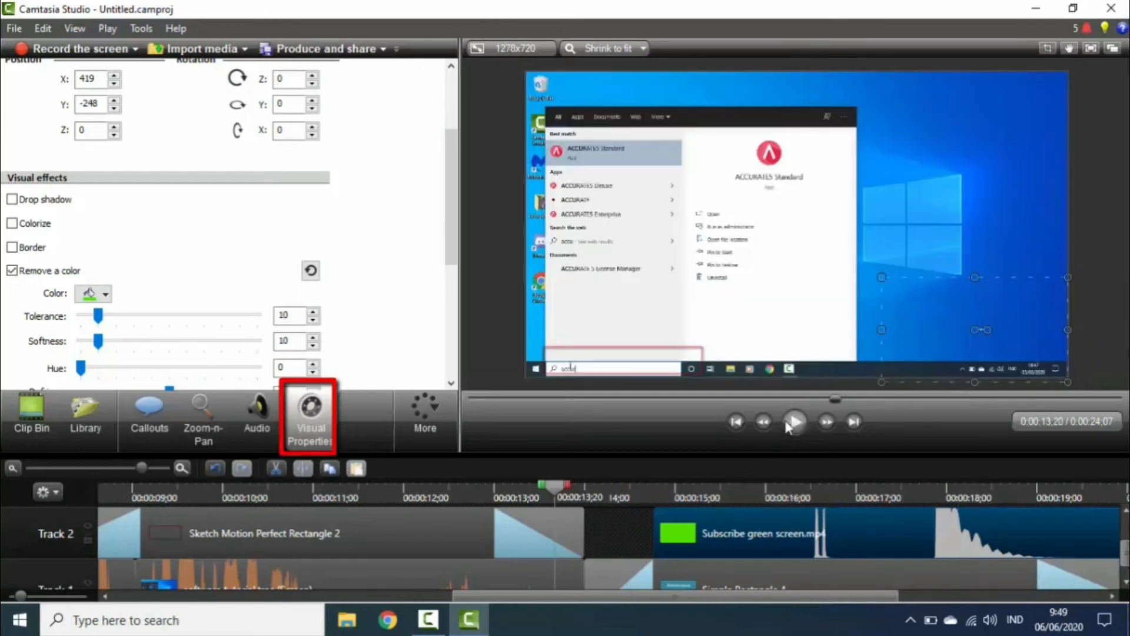
{"action": "left_click", "coordinate": [789, 427]}
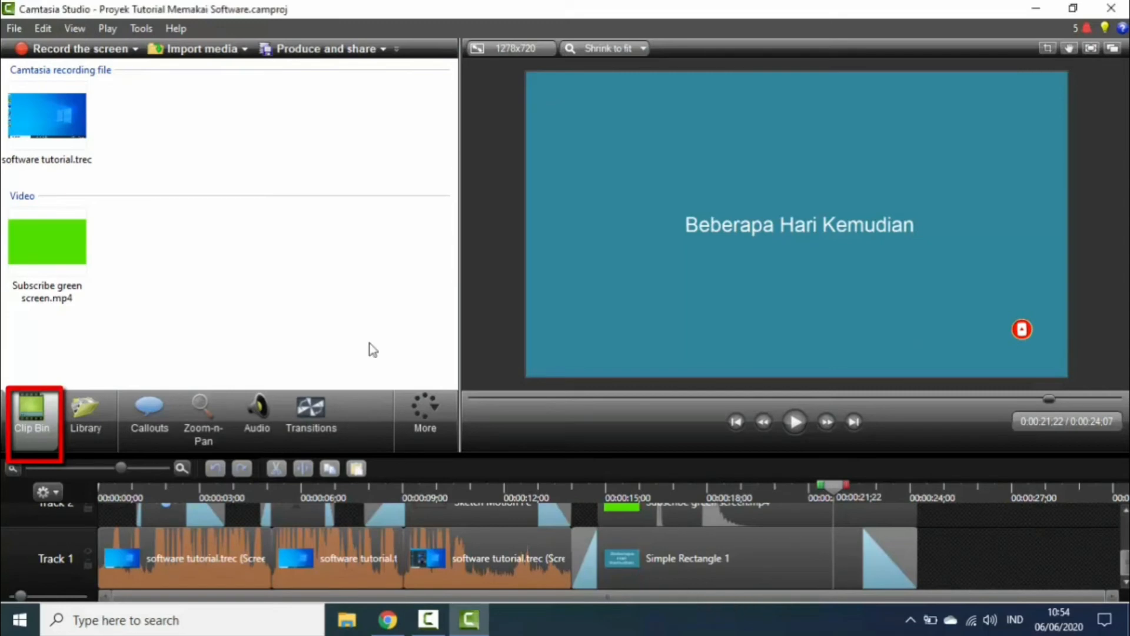
- Import the audio file "Pop_Star" from the Musik folder inside Youtube on drive D
{"action": "left_click", "coordinate": [203, 49]}
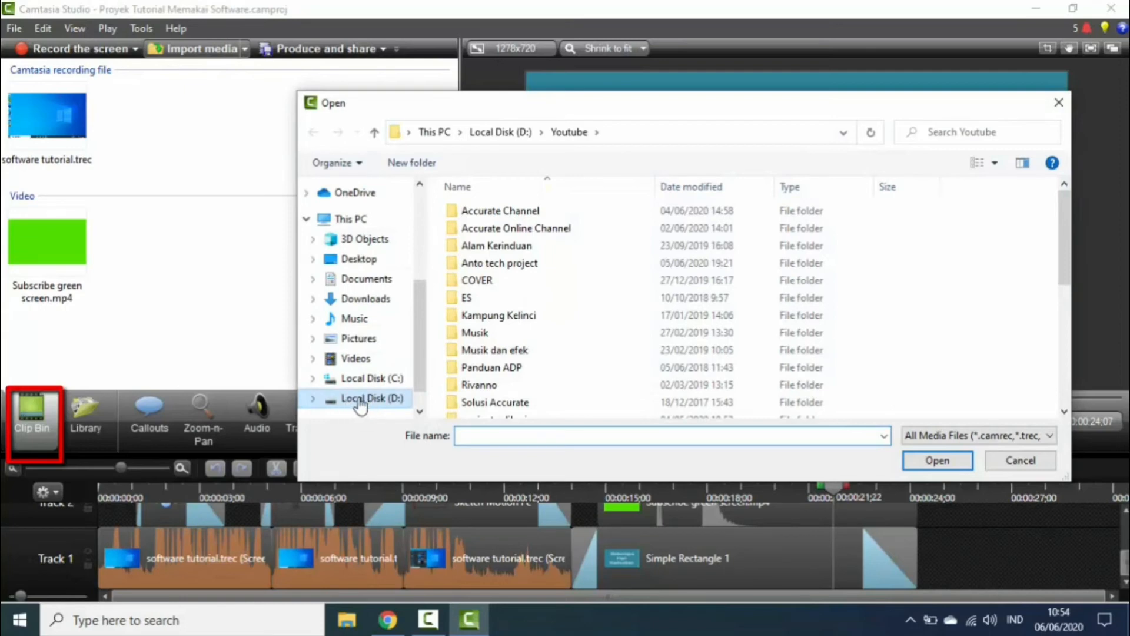
{"action": "double_click", "coordinate": [486, 334]}
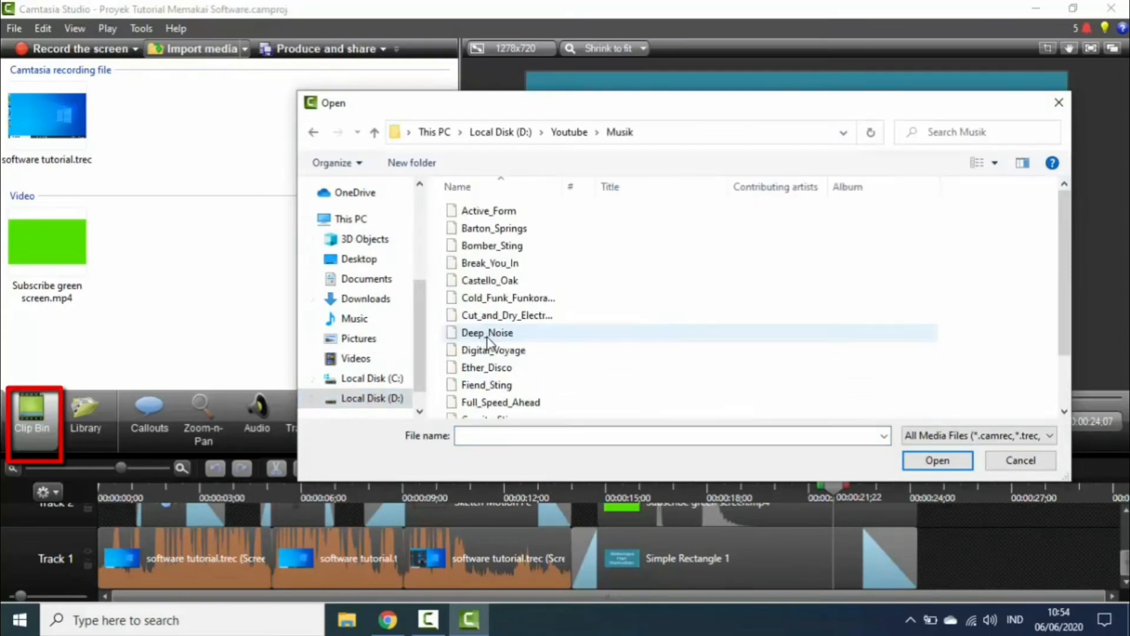
{"action": "left_click", "coordinate": [532, 332]}
{"action": "key", "text": "p"}
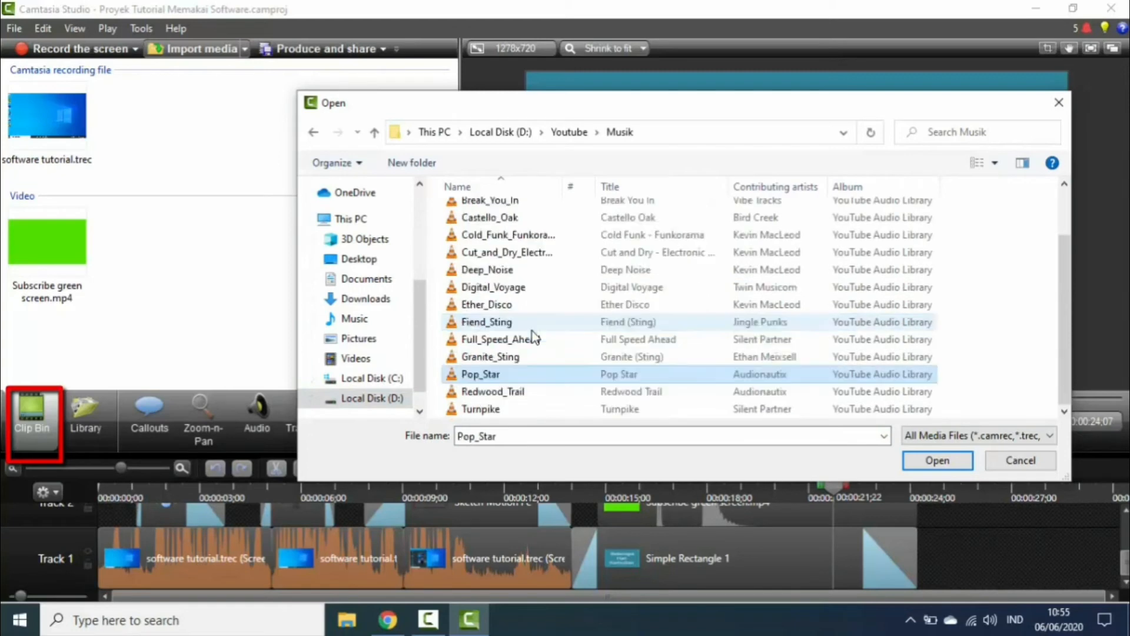
{"action": "double_click", "coordinate": [546, 372]}
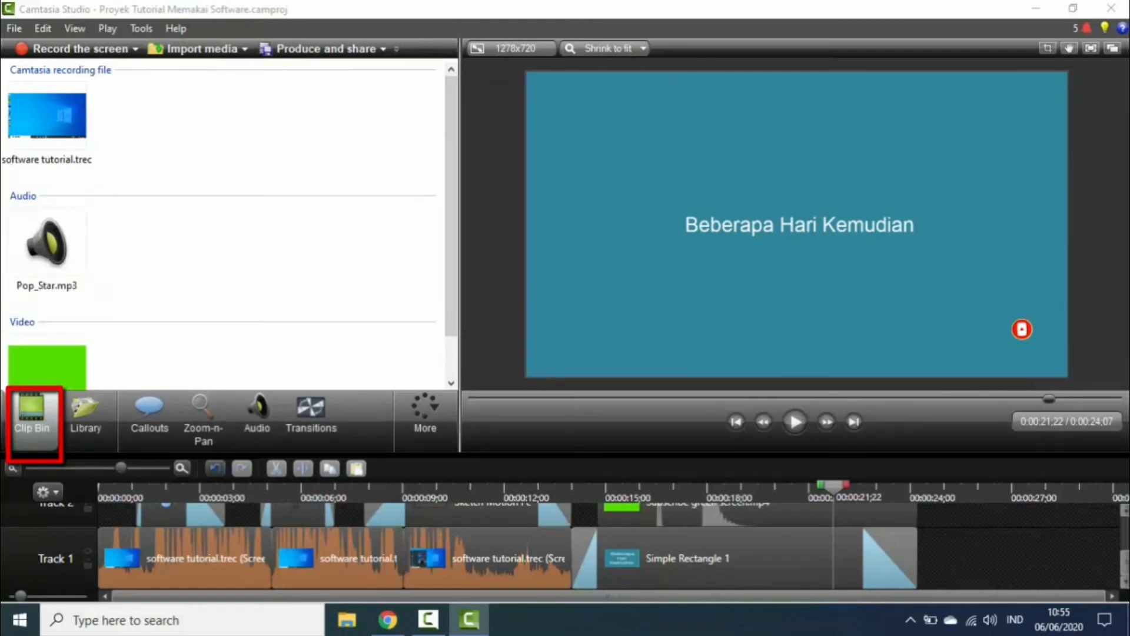
- Place Pop_Star.mp3 on a new Track 3 and align it with the very start of the timeline
{"action": "scroll", "coordinate": [506, 547], "scroll_direction": "up", "scroll_amount": 2}
{"action": "scroll", "coordinate": [506, 547], "scroll_direction": "down", "scroll_amount": 1}
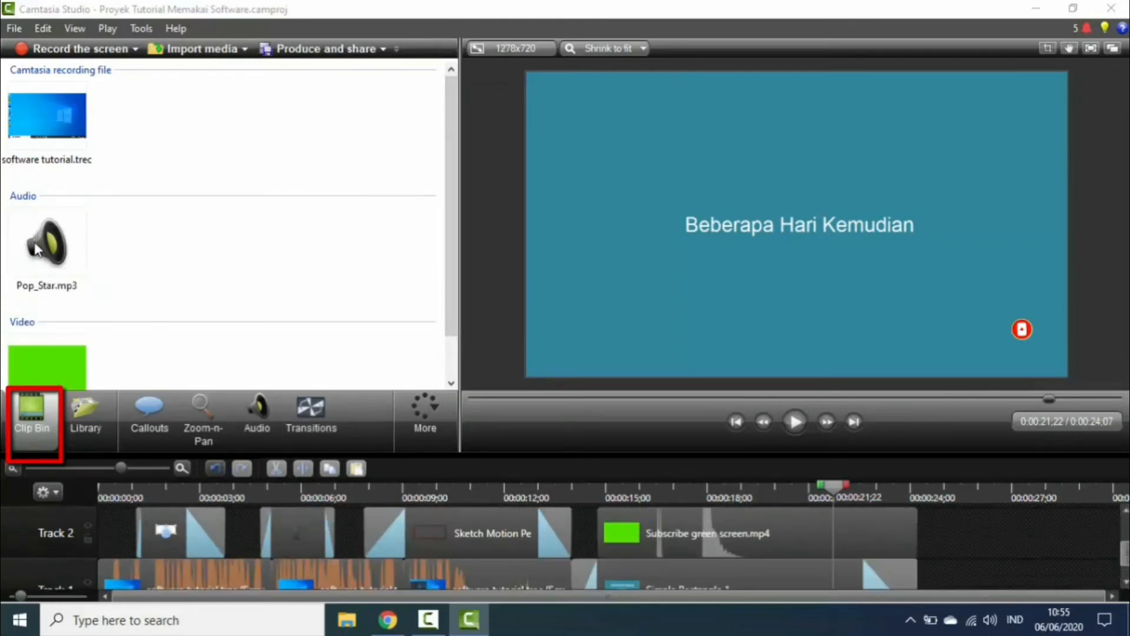
{"action": "left_click_drag", "start_coordinate": [34, 246], "coordinate": [117, 386]}
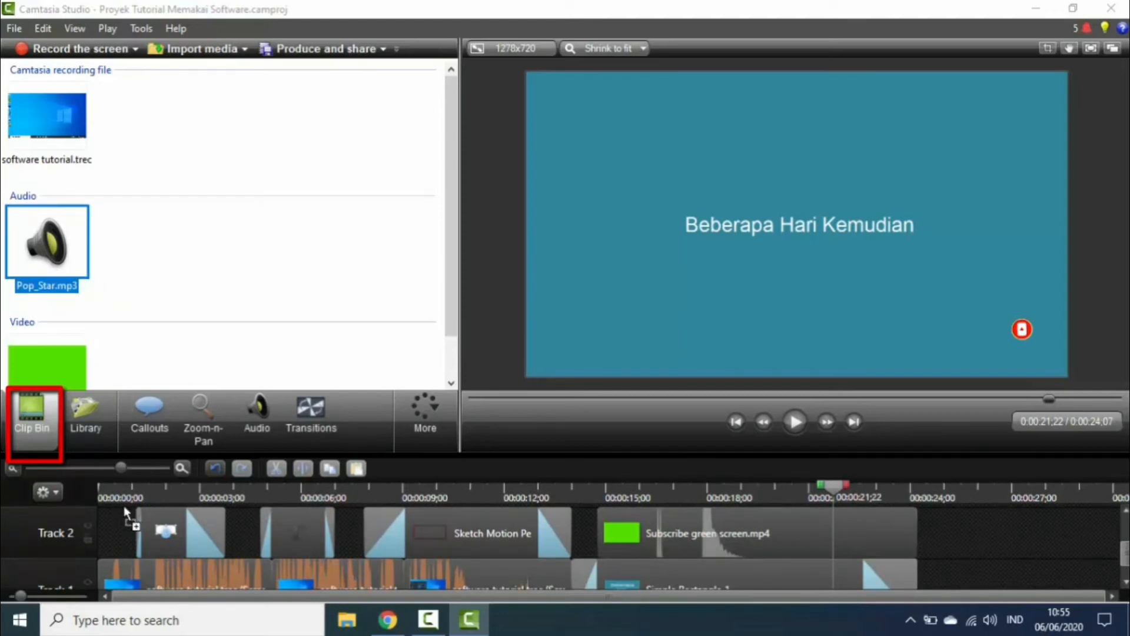
{"action": "left_click_drag", "start_coordinate": [126, 513], "coordinate": [128, 517]}
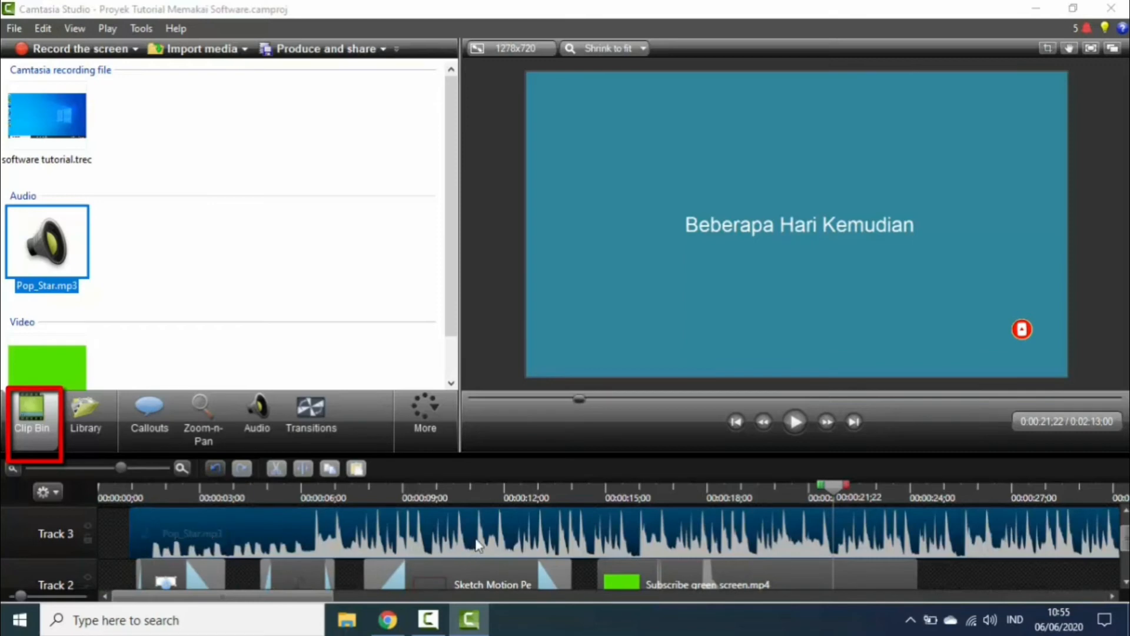
{"action": "left_click_drag", "start_coordinate": [429, 545], "coordinate": [397, 545]}
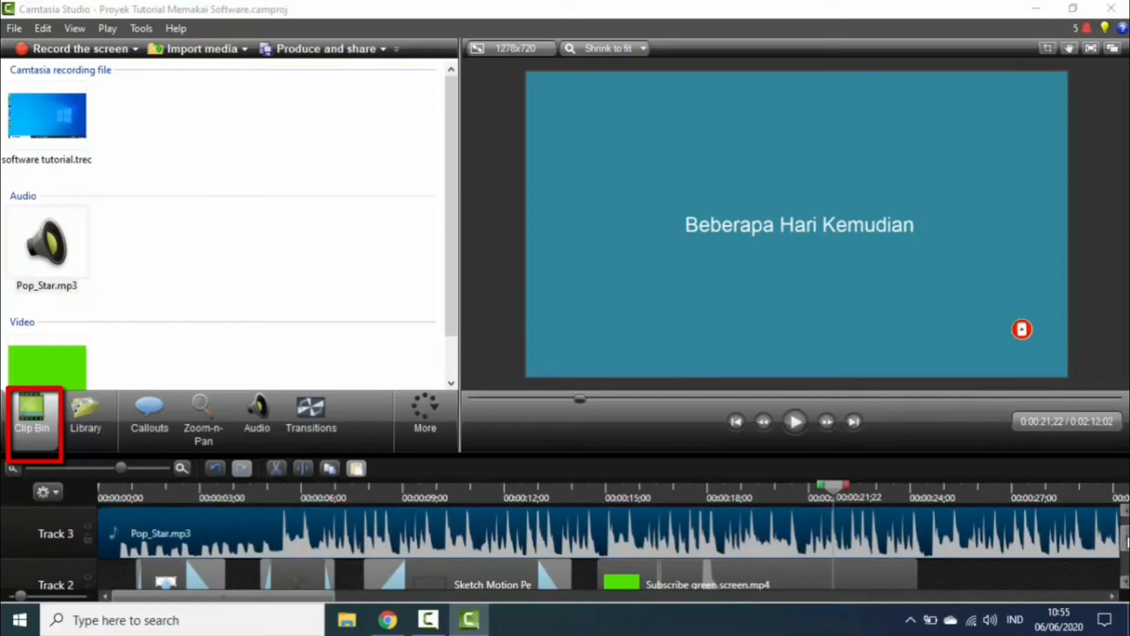
- Play the video from the beginning to hear the background music together with the recording
{"action": "scroll", "coordinate": [565, 546], "scroll_direction": "down", "scroll_amount": 1}
{"action": "scroll", "coordinate": [565, 545], "scroll_direction": "up", "scroll_amount": 2}
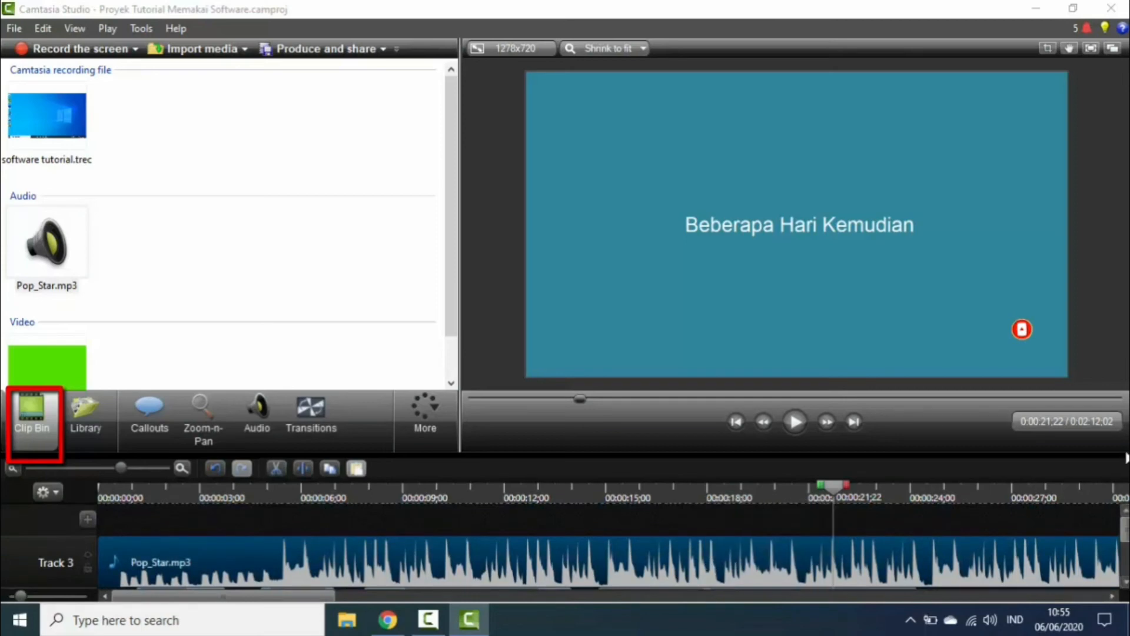
{"action": "scroll", "coordinate": [610, 565], "scroll_direction": "down", "scroll_amount": 1}
{"action": "scroll", "coordinate": [610, 565], "scroll_direction": "up", "scroll_amount": 1}
{"action": "left_click_drag", "start_coordinate": [827, 496], "coordinate": [8, 489]}
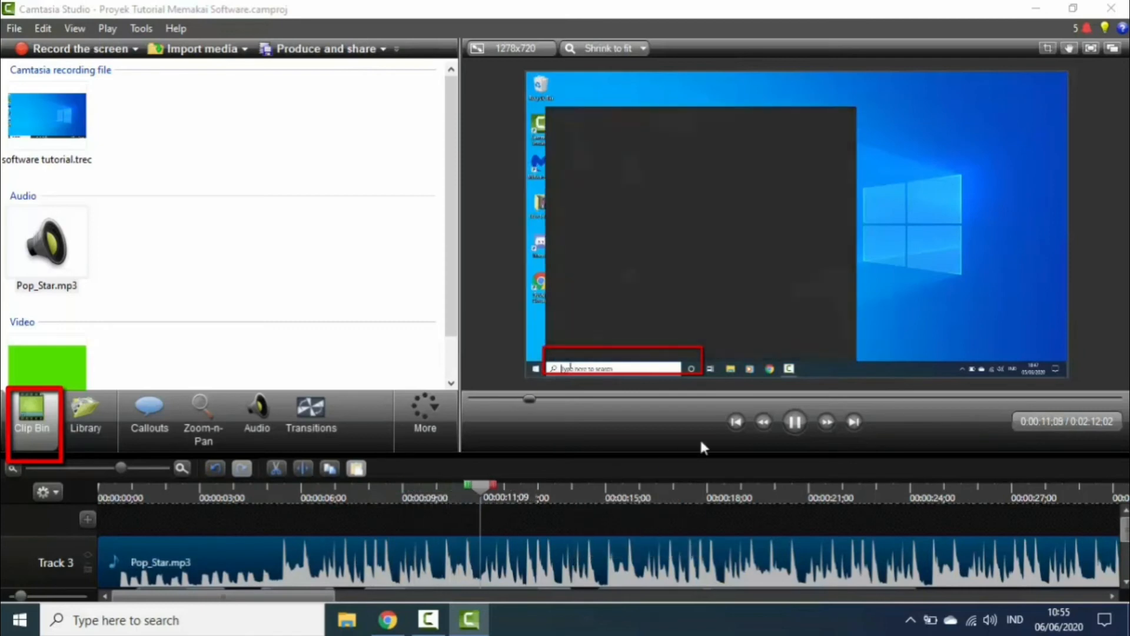
- Lower the volume of Pop_Star.mp3 on Track 3 almost to the minimum and play it back, stopping at 0:00:17;06
{"action": "left_click", "coordinate": [257, 415]}
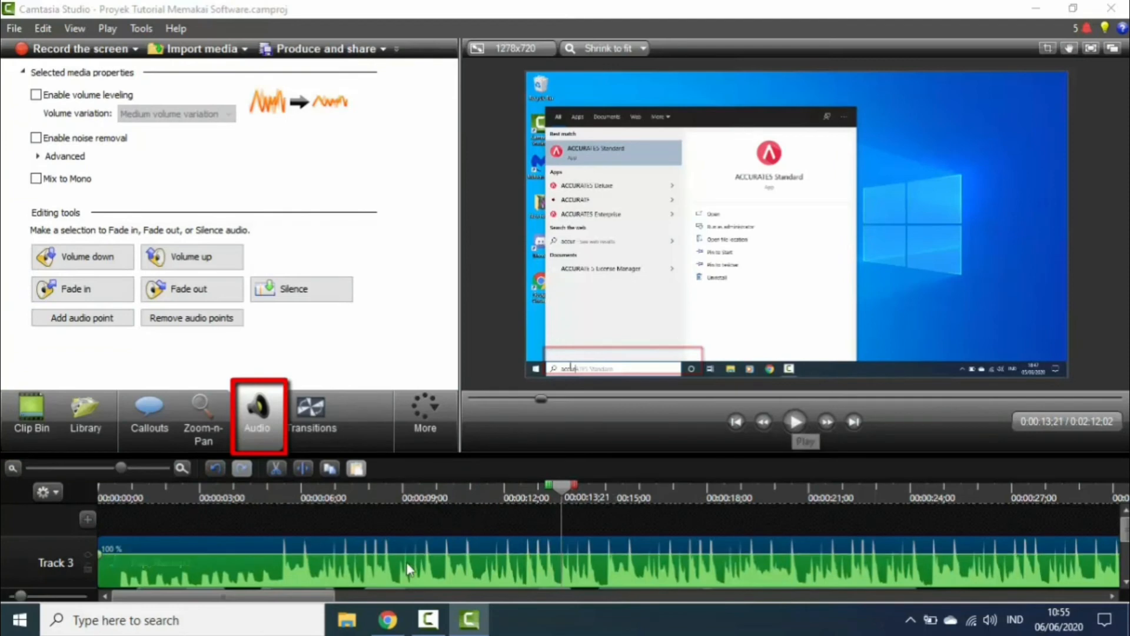
{"action": "left_click_drag", "start_coordinate": [410, 554], "coordinate": [405, 584]}
{"action": "left_click_drag", "start_coordinate": [561, 490], "coordinate": [225, 488]}
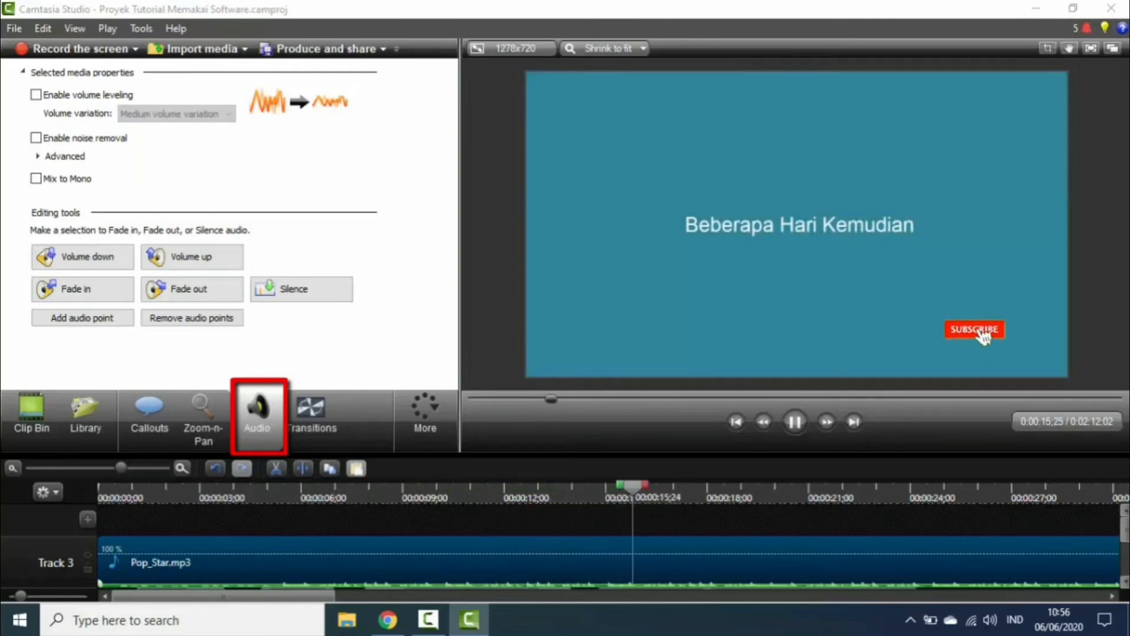
{"action": "left_click", "coordinate": [795, 421]}
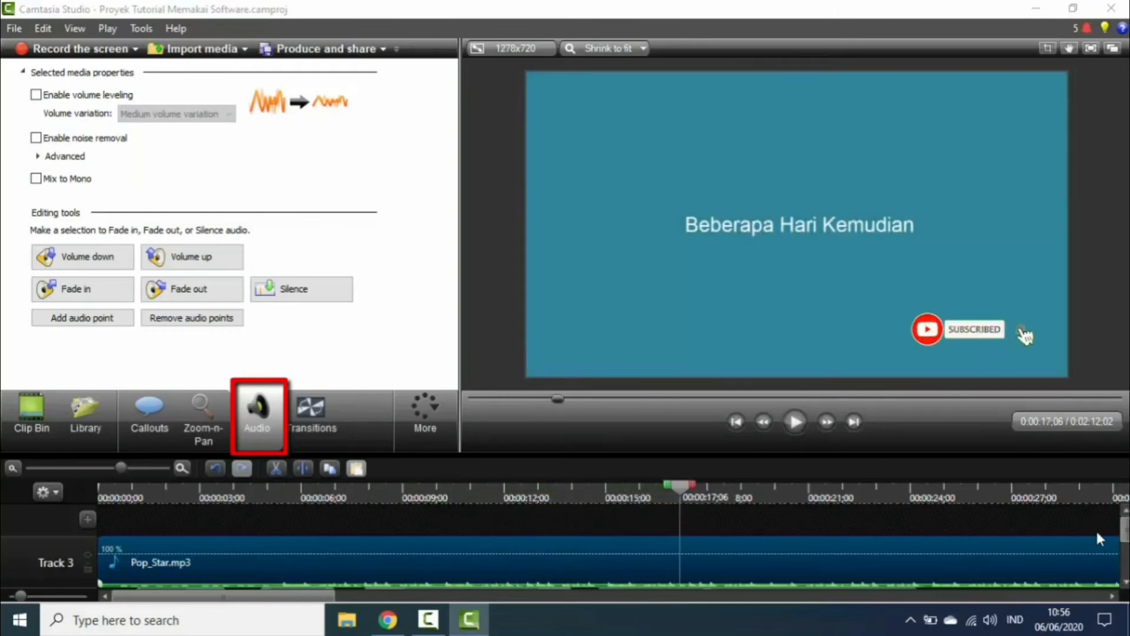
- Split Pop_Star.mp3 on Track 3 at 0:00:24;07, where the other tracks end, and delete the part after the cut
{"action": "scroll", "coordinate": [565, 546], "scroll_direction": "down", "scroll_amount": 5}
{"action": "scroll", "coordinate": [565, 546], "scroll_direction": "up", "scroll_amount": 3}
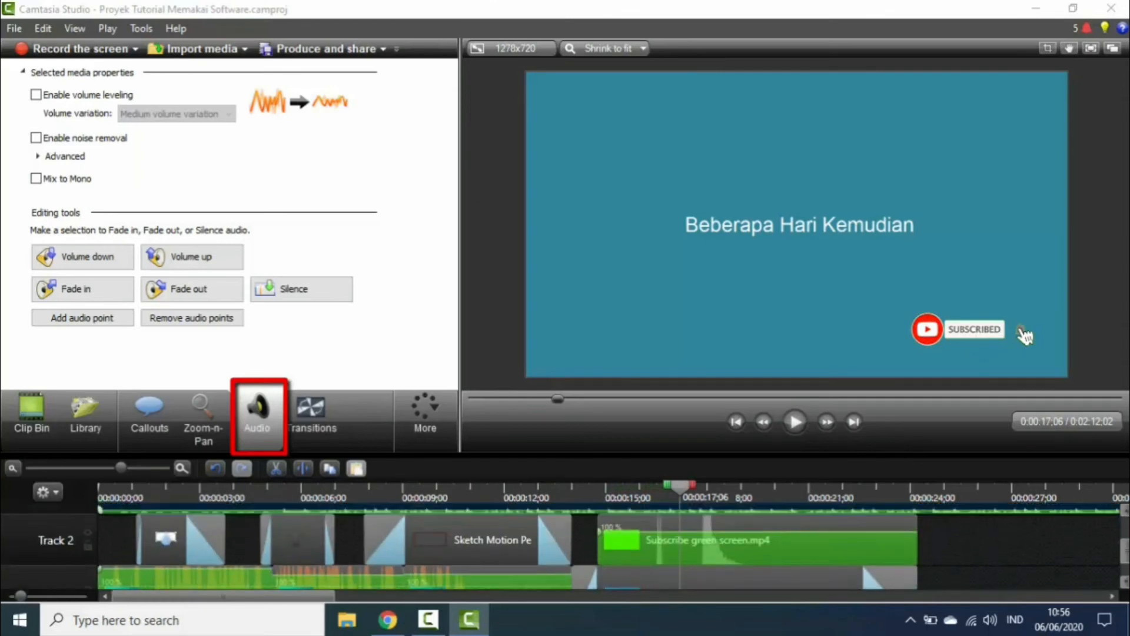
{"action": "scroll", "coordinate": [890, 528], "scroll_direction": "down", "scroll_amount": 2}
{"action": "scroll", "coordinate": [890, 528], "scroll_direction": "up", "scroll_amount": 3}
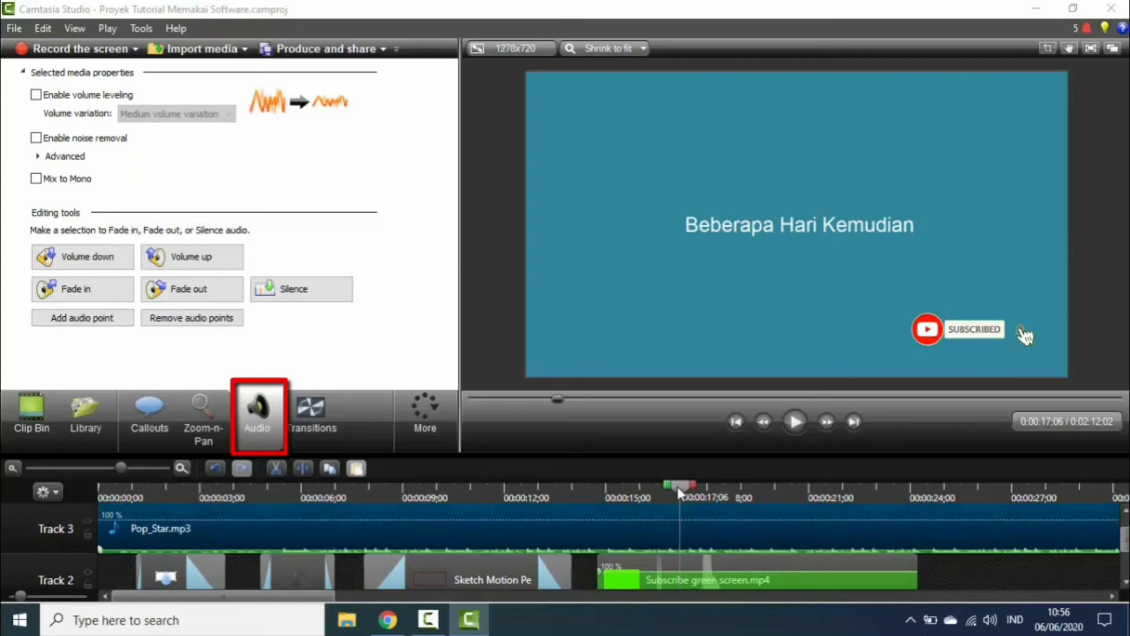
{"action": "left_click_drag", "start_coordinate": [680, 493], "coordinate": [754, 507]}
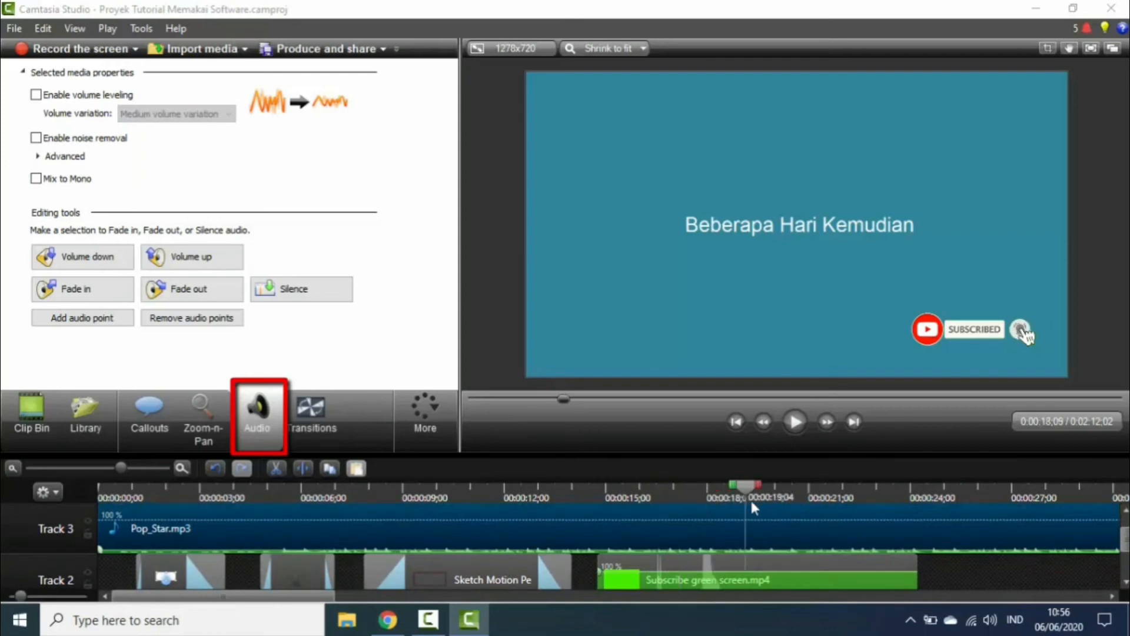
{"action": "left_click_drag", "start_coordinate": [881, 527], "coordinate": [928, 525]}
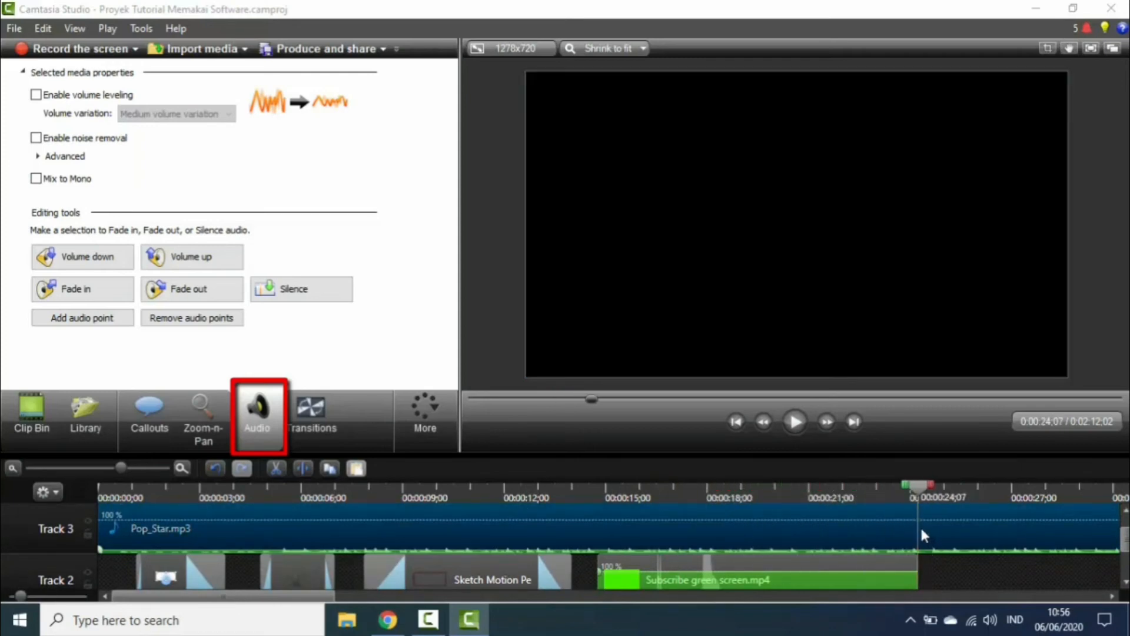
{"action": "scroll", "coordinate": [956, 534], "scroll_direction": "down", "scroll_amount": 2}
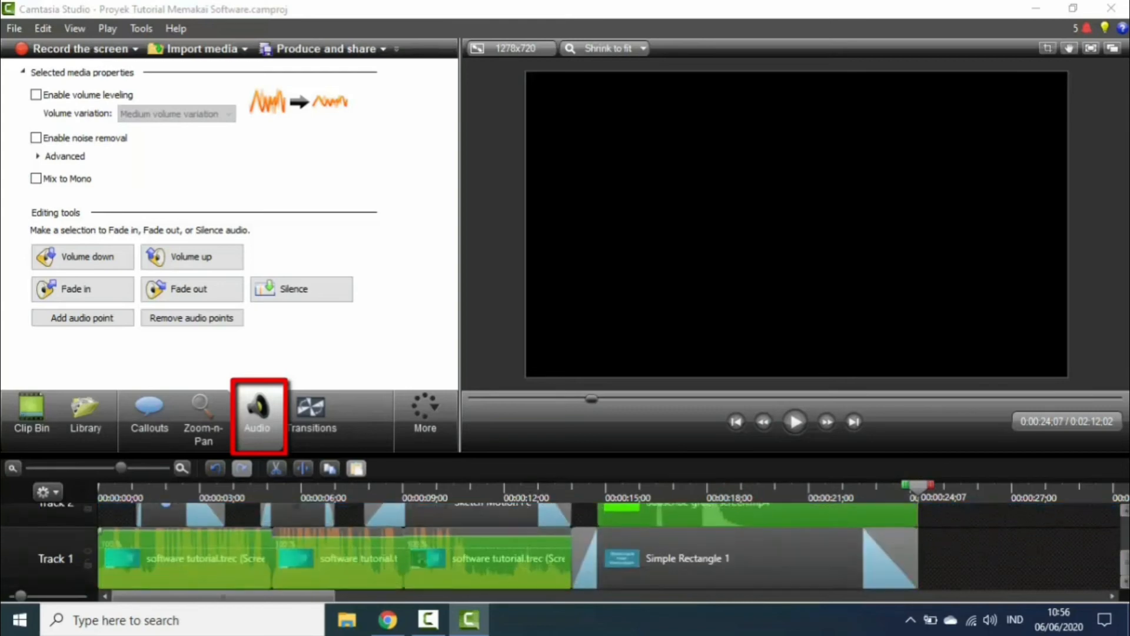
{"action": "scroll", "coordinate": [955, 534], "scroll_direction": "up", "scroll_amount": 3}
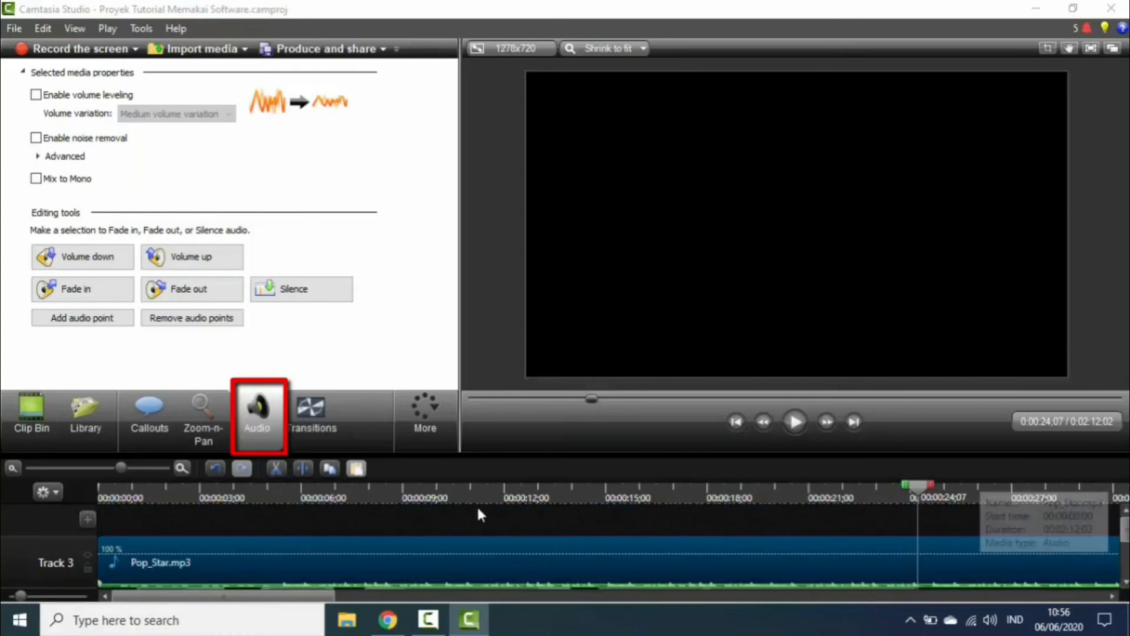
{"action": "left_click", "coordinate": [308, 463]}
{"action": "left_click", "coordinate": [996, 571]}
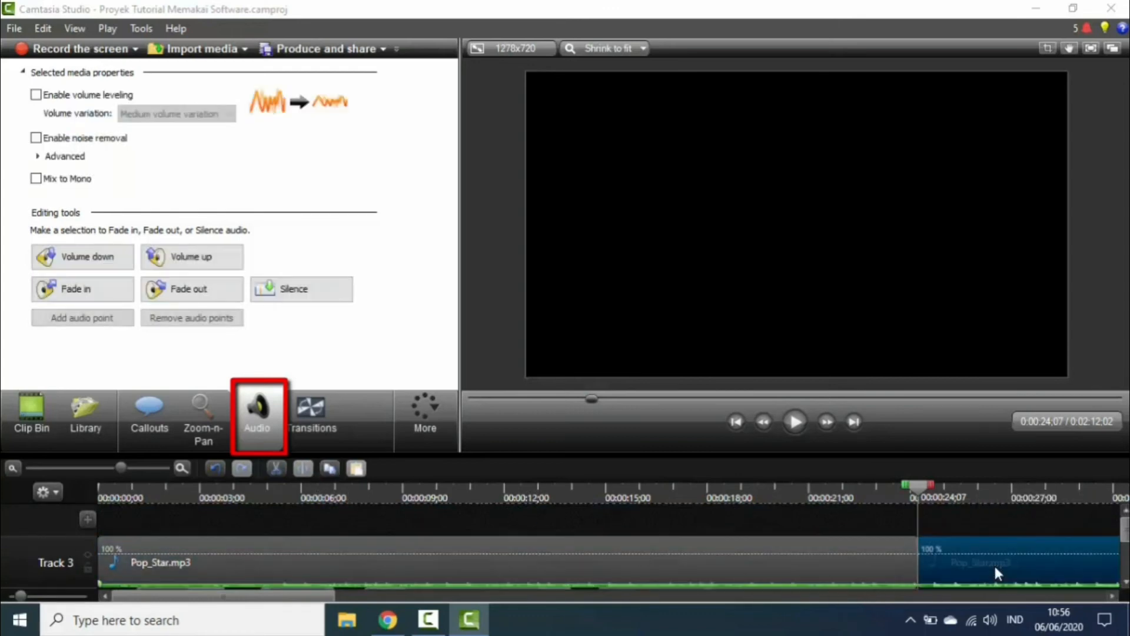
{"action": "right_click", "coordinate": [994, 563]}
{"action": "left_click", "coordinate": [853, 393]}
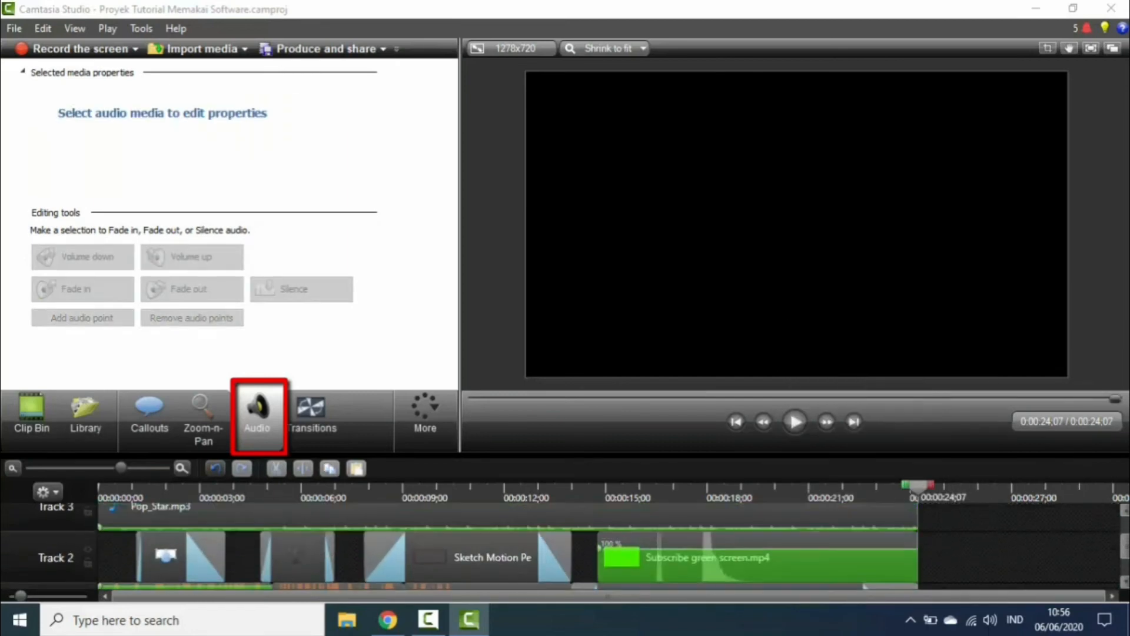
- Split the remaining Pop_Star.mp3 at 0:00:14;23, where the subscribe clip on Track 2 begins
{"action": "scroll", "coordinate": [923, 531], "scroll_direction": "up", "scroll_amount": 2}
{"action": "left_click", "coordinate": [888, 542]}
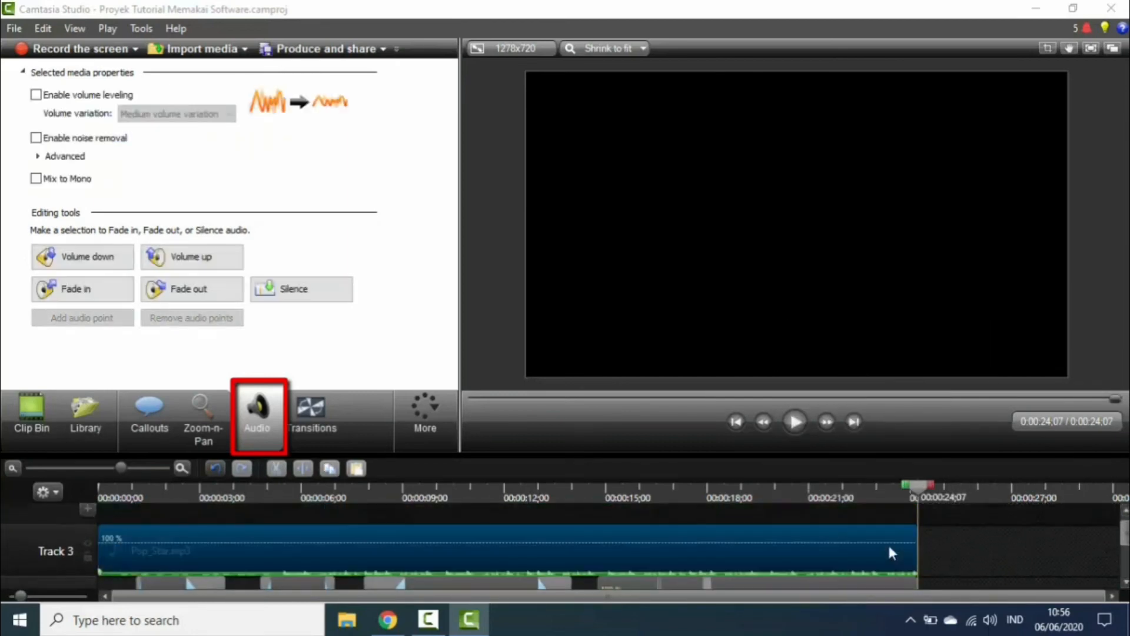
{"action": "scroll", "coordinate": [892, 543], "scroll_direction": "down", "scroll_amount": 4}
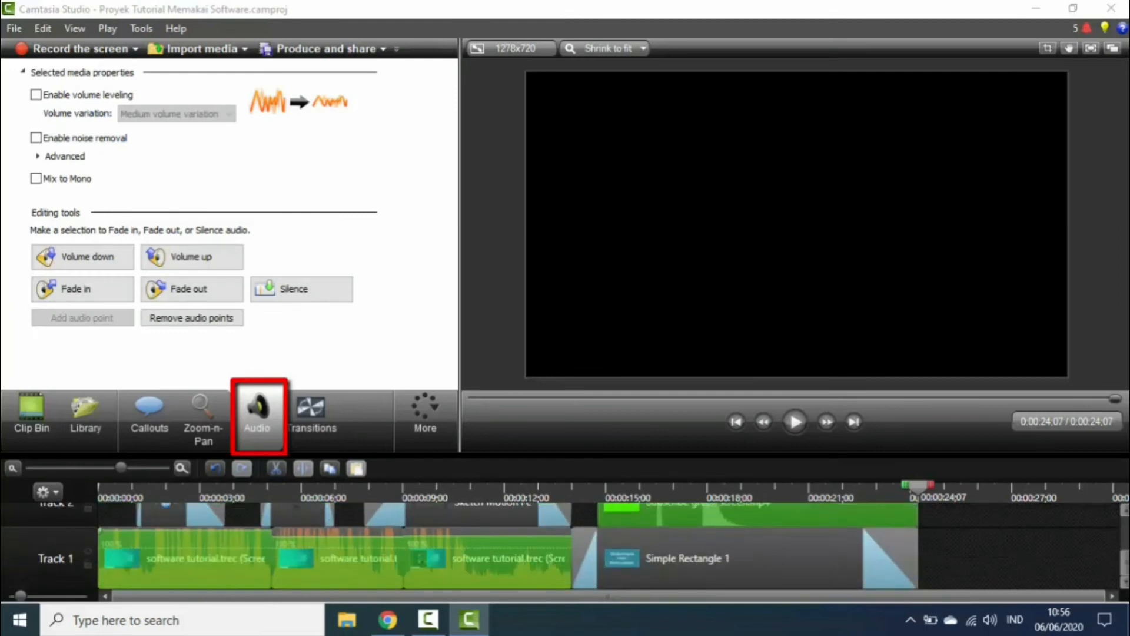
{"action": "scroll", "coordinate": [565, 546], "scroll_direction": "up", "scroll_amount": 2}
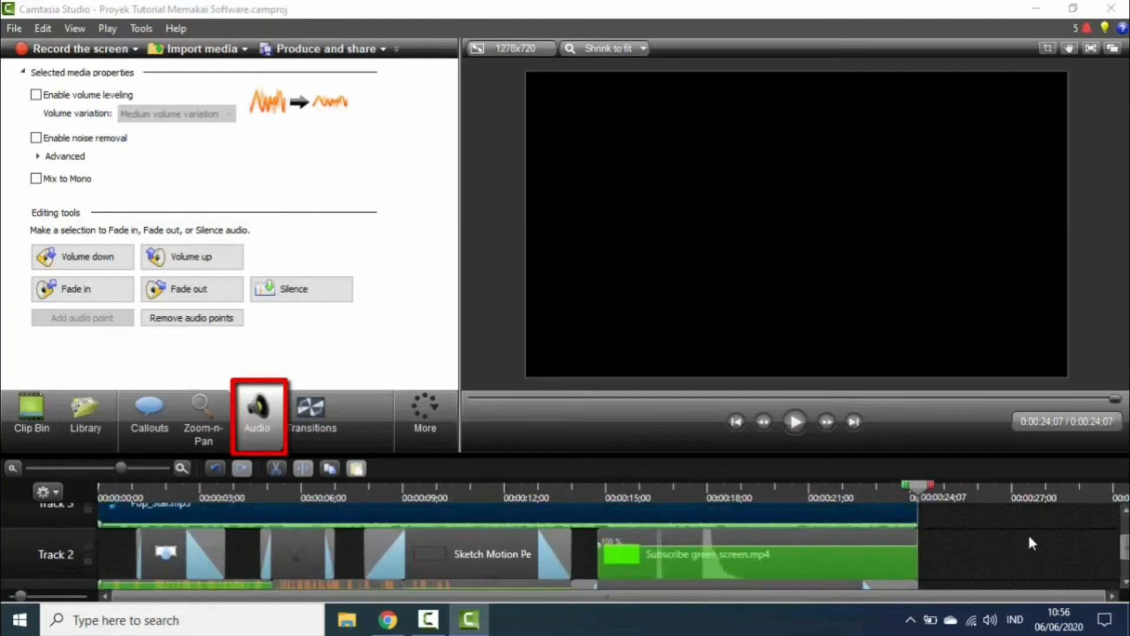
{"action": "scroll", "coordinate": [1028, 532], "scroll_direction": "down", "scroll_amount": 2}
{"action": "scroll", "coordinate": [765, 530], "scroll_direction": "up", "scroll_amount": 3}
{"action": "left_click", "coordinate": [597, 499]}
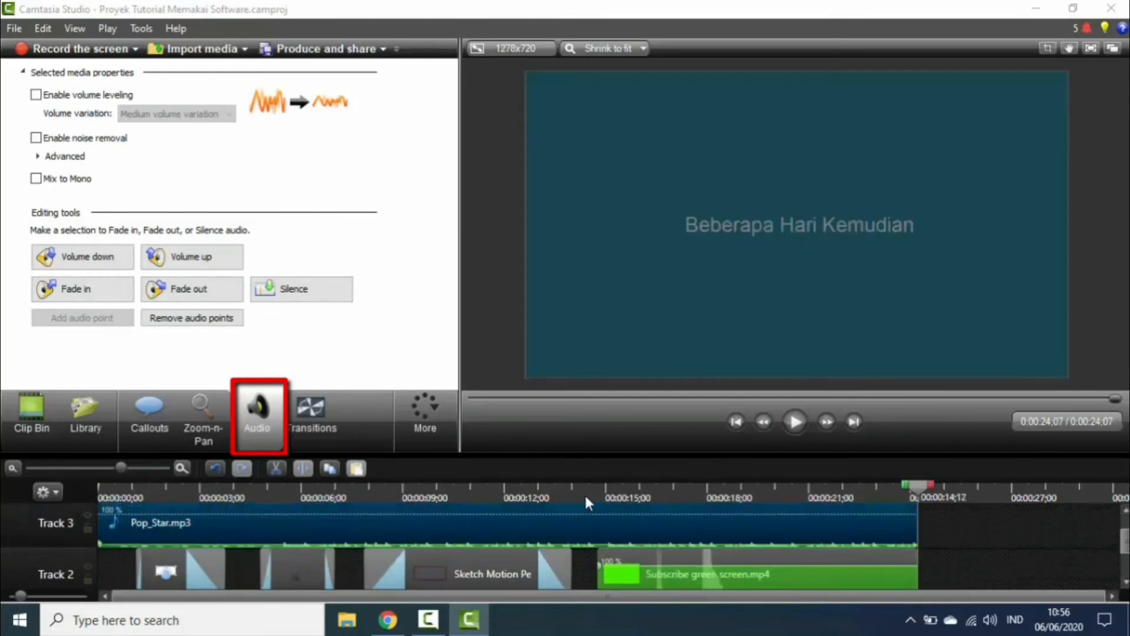
{"action": "left_click_drag", "start_coordinate": [1123, 545], "coordinate": [1124, 539]}
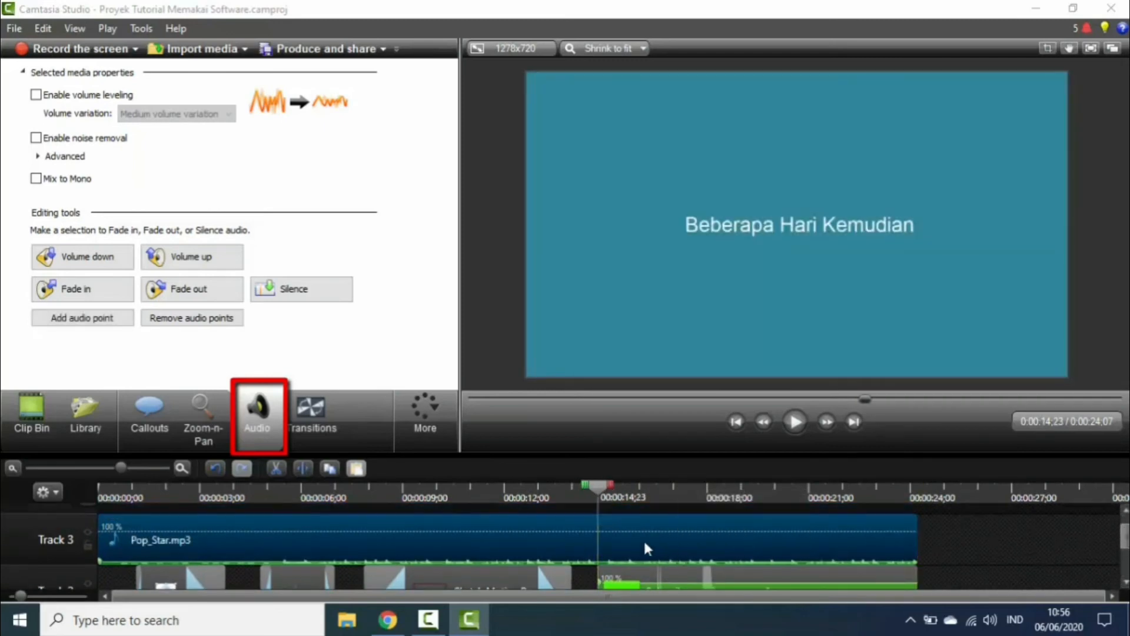
{"action": "left_click", "coordinate": [306, 469]}
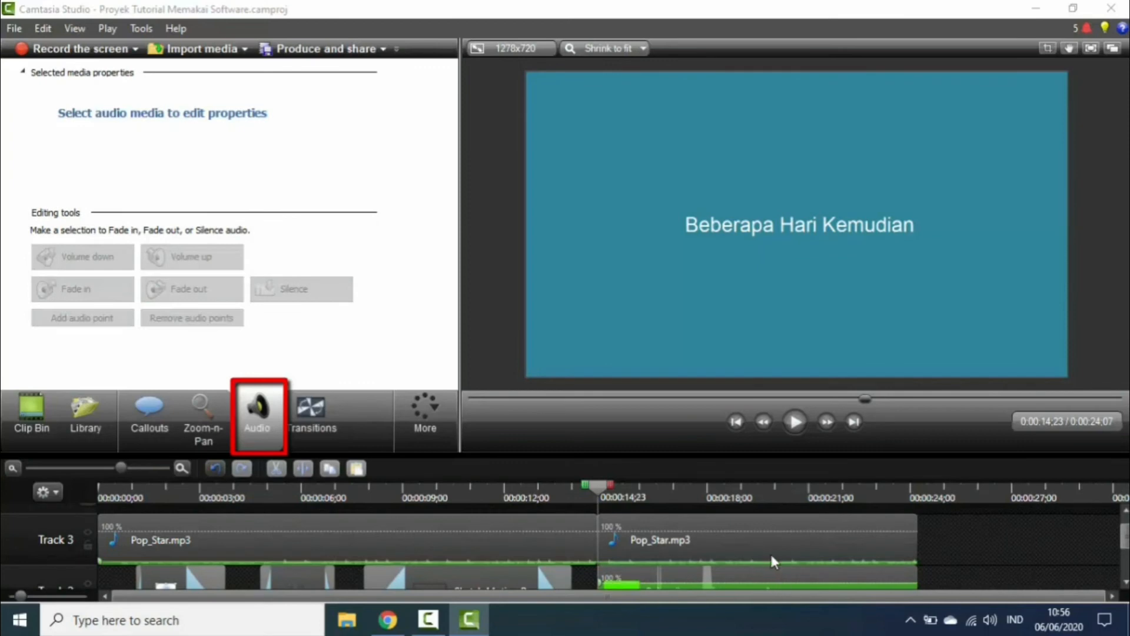
- Raise the second Pop_Star.mp3 segment's volume to about 100% and give it both a fade-out and a fade-in
{"action": "left_click_drag", "start_coordinate": [768, 561], "coordinate": [772, 528]}
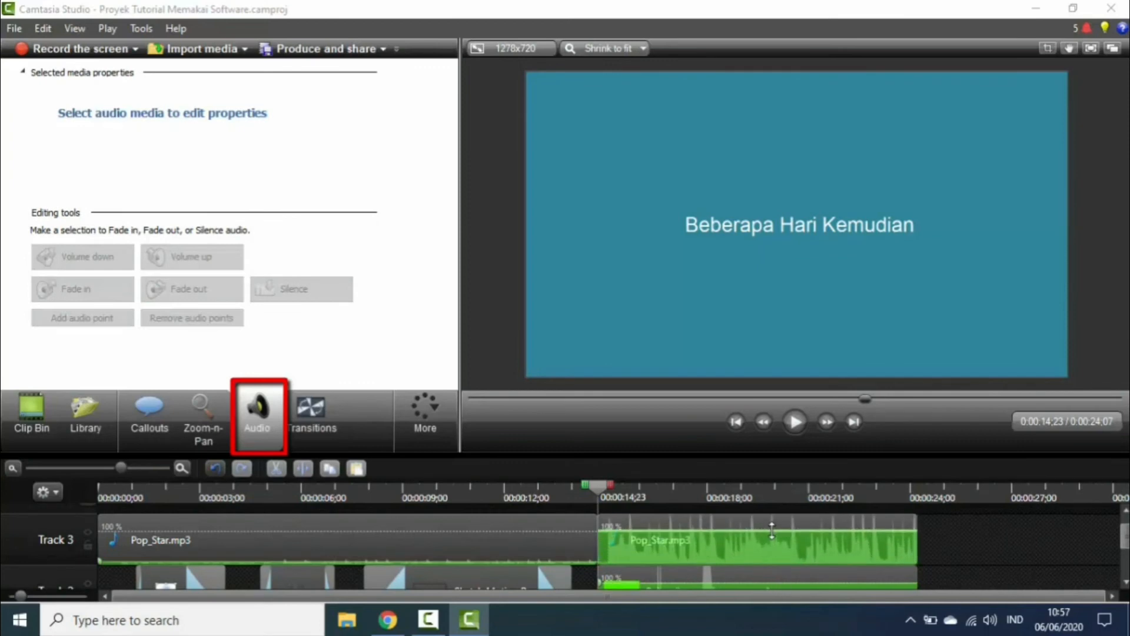
{"action": "left_click", "coordinate": [870, 553]}
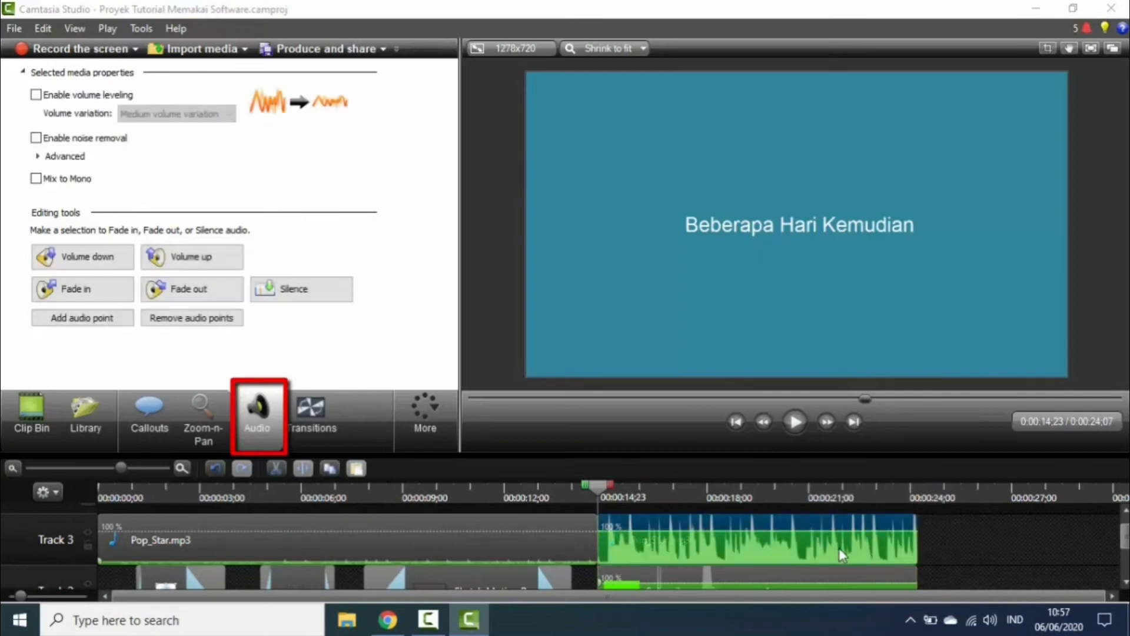
{"action": "left_click", "coordinate": [206, 290]}
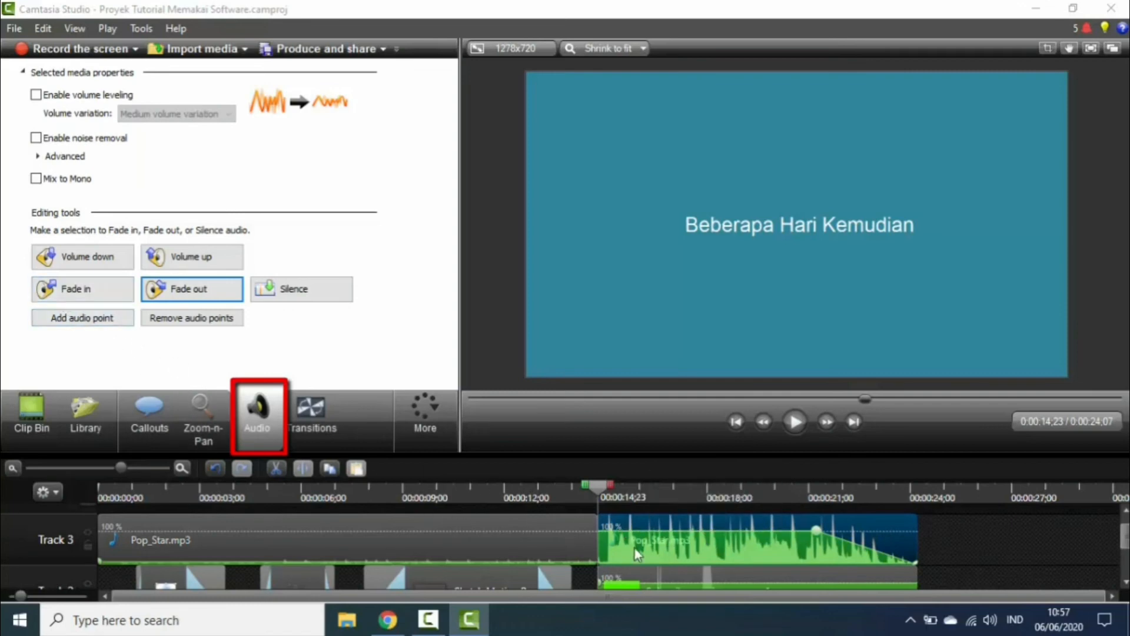
{"action": "left_click", "coordinate": [77, 296]}
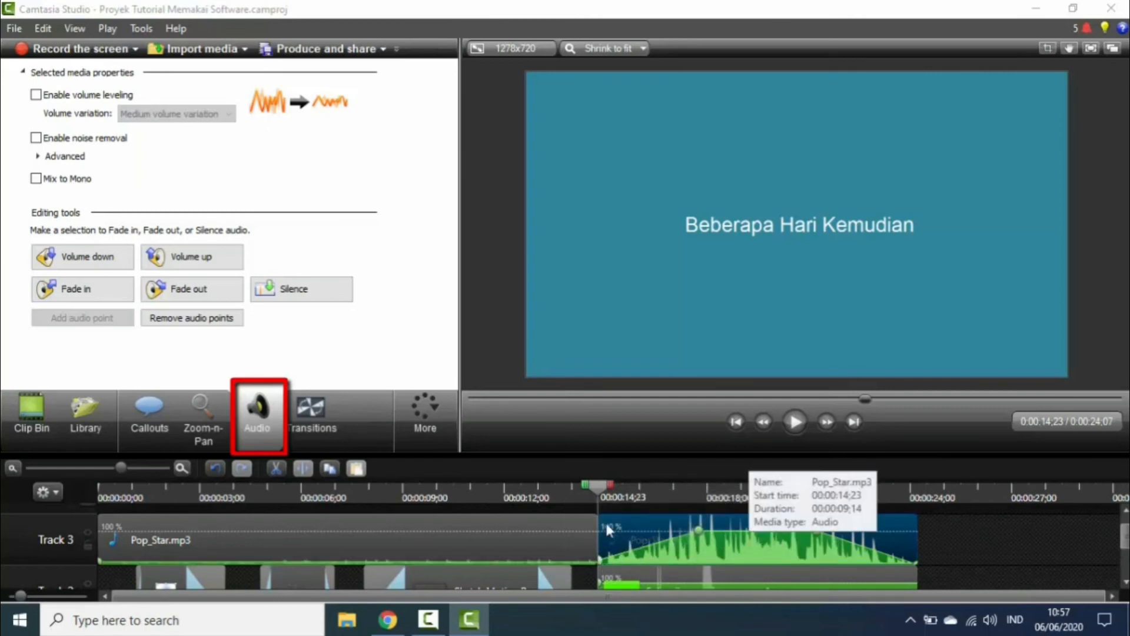
- Play back the timeline to check the music's volume change and fades, and review the recording clips on Track 1
{"action": "left_click", "coordinate": [480, 488]}
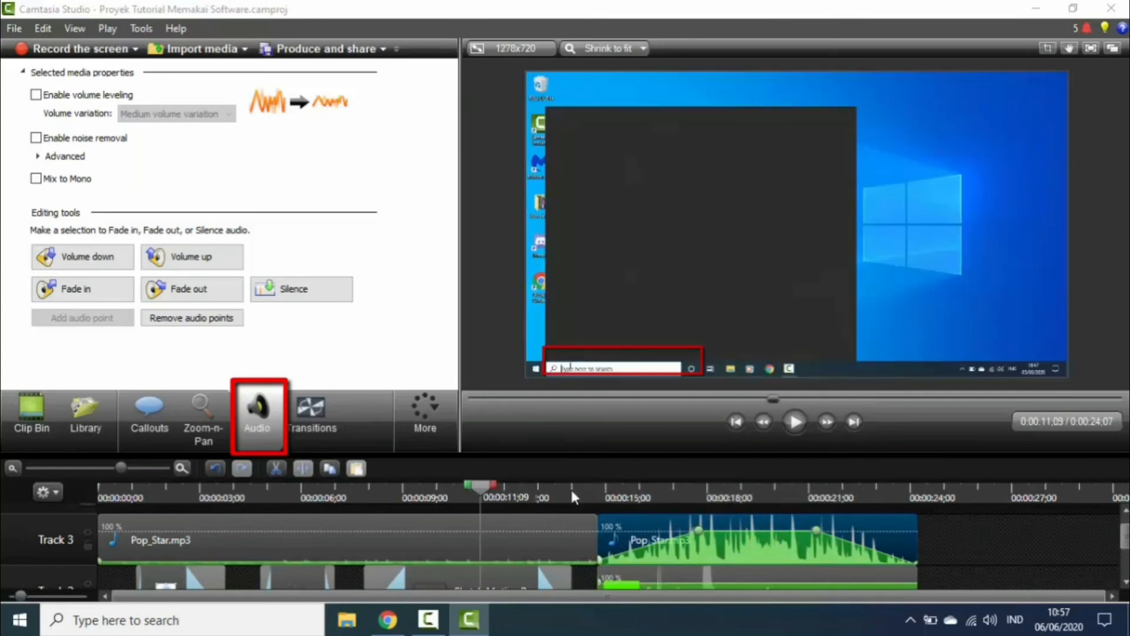
{"action": "left_click", "coordinate": [289, 493]}
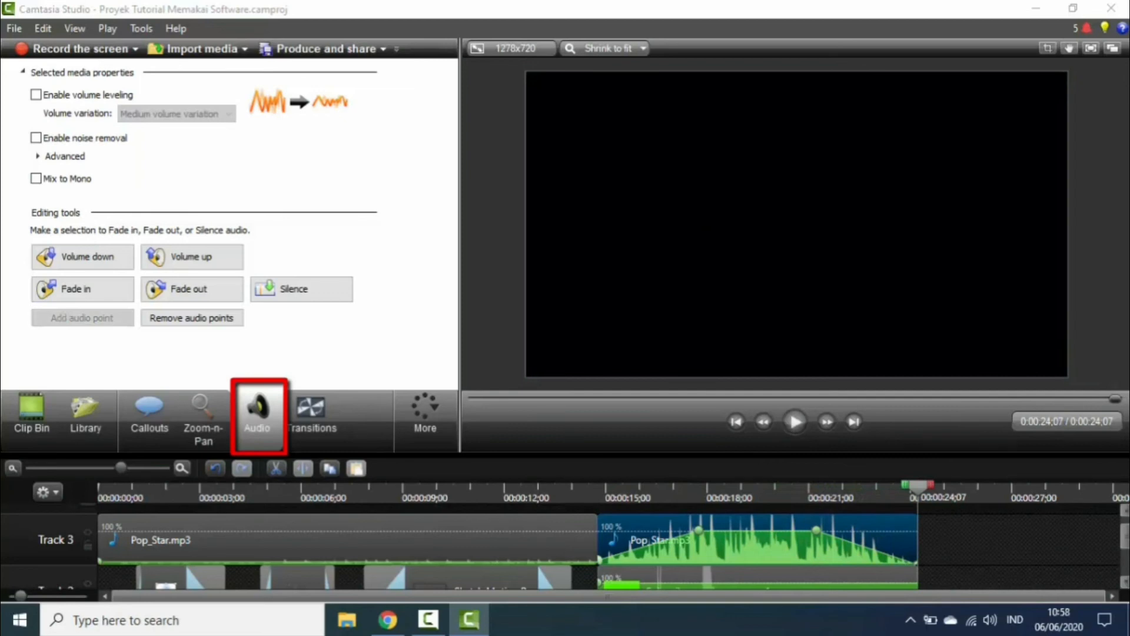
{"action": "scroll", "coordinate": [565, 550], "scroll_direction": "up", "scroll_amount": 1}
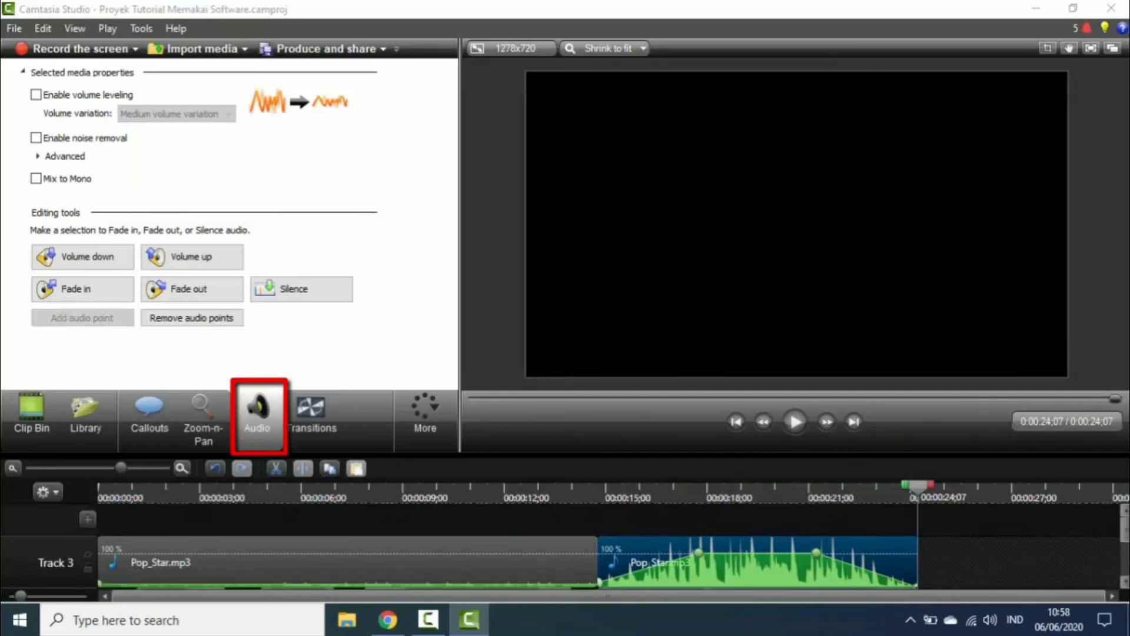
{"action": "scroll", "coordinate": [1124, 536], "scroll_direction": "down", "scroll_amount": 5}
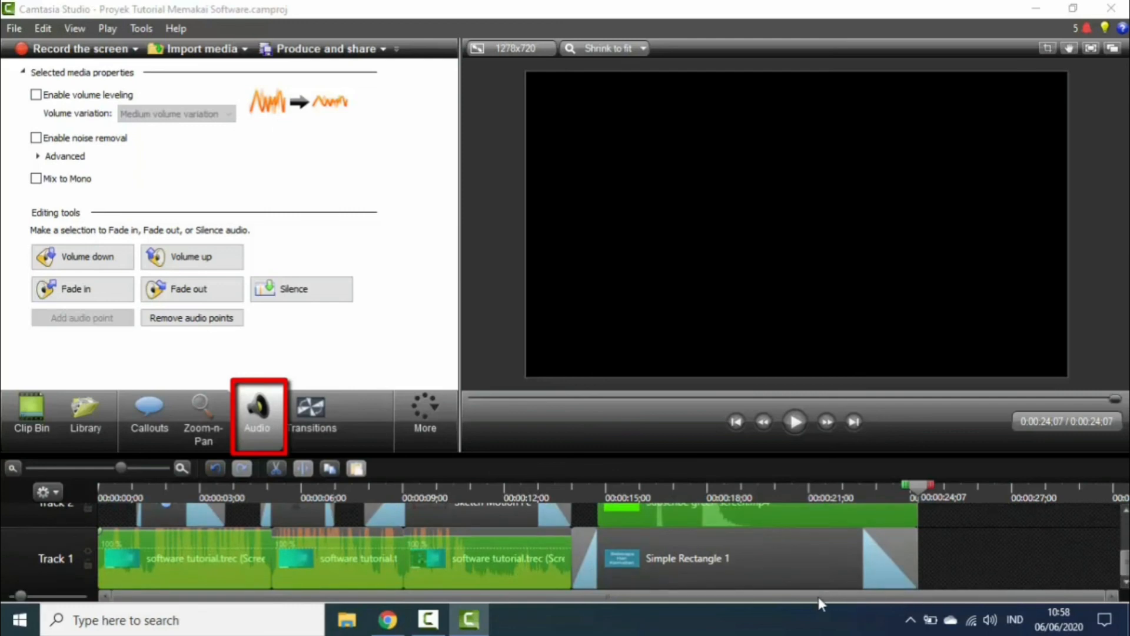
{"action": "mouse_move", "coordinate": [215, 497]}
{"action": "left_mouse_down"}
{"action": "mouse_move", "coordinate": [335, 495]}
{"action": "mouse_move", "coordinate": [228, 495]}
{"action": "left_mouse_up"}
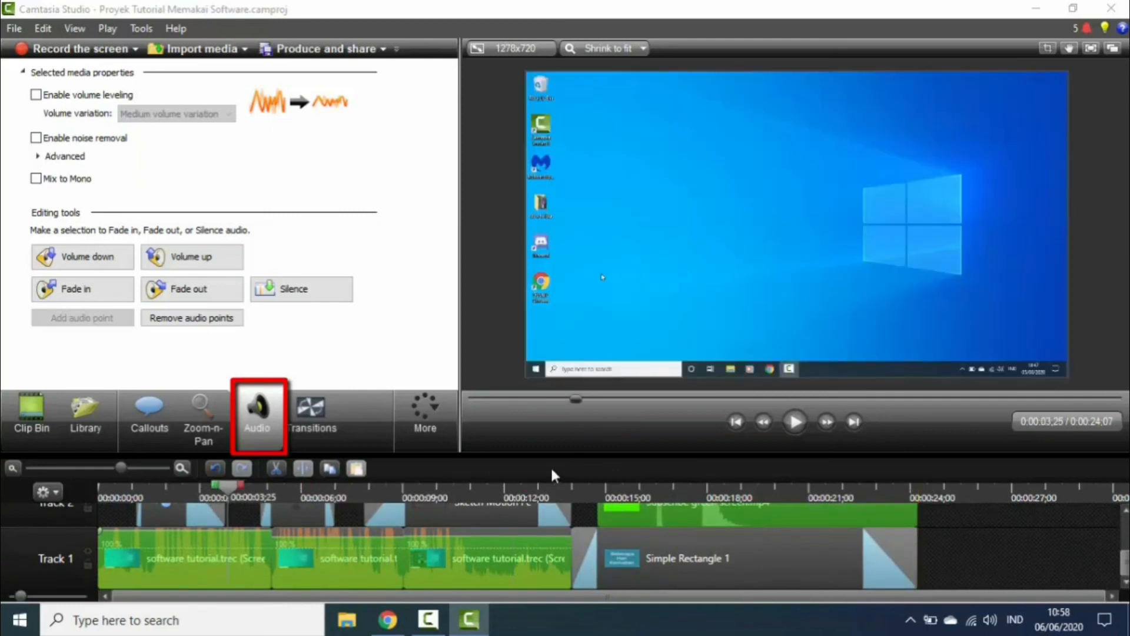
{"action": "left_click", "coordinate": [796, 421]}
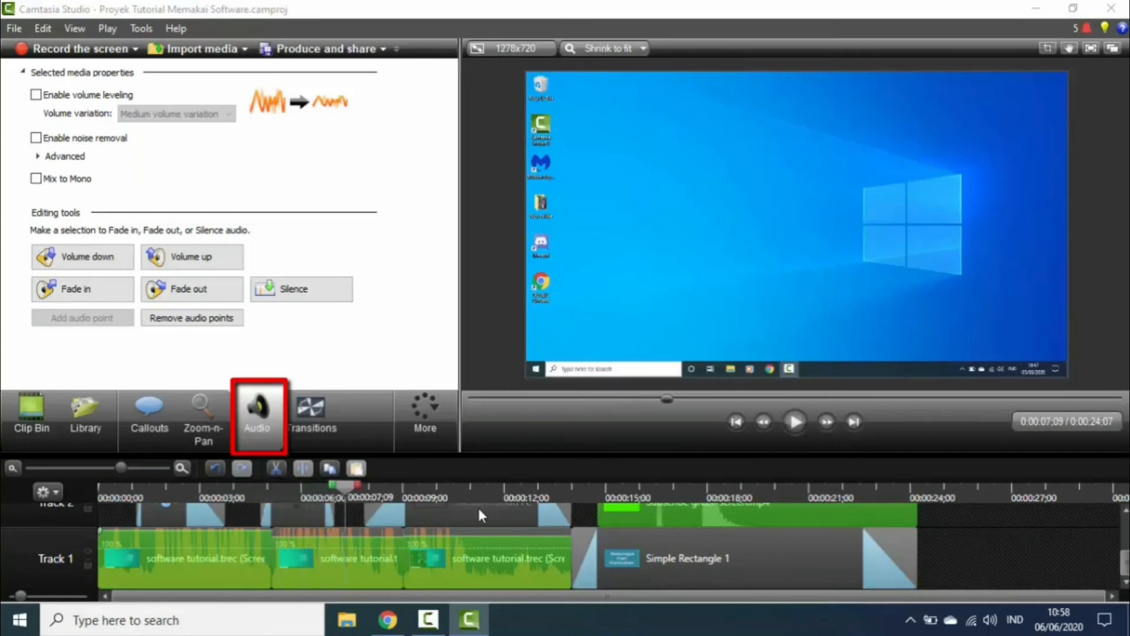
- Add a Checkerboard transition at the start of the first recording clip on Track 1 and preview it
{"action": "left_click", "coordinate": [311, 415]}
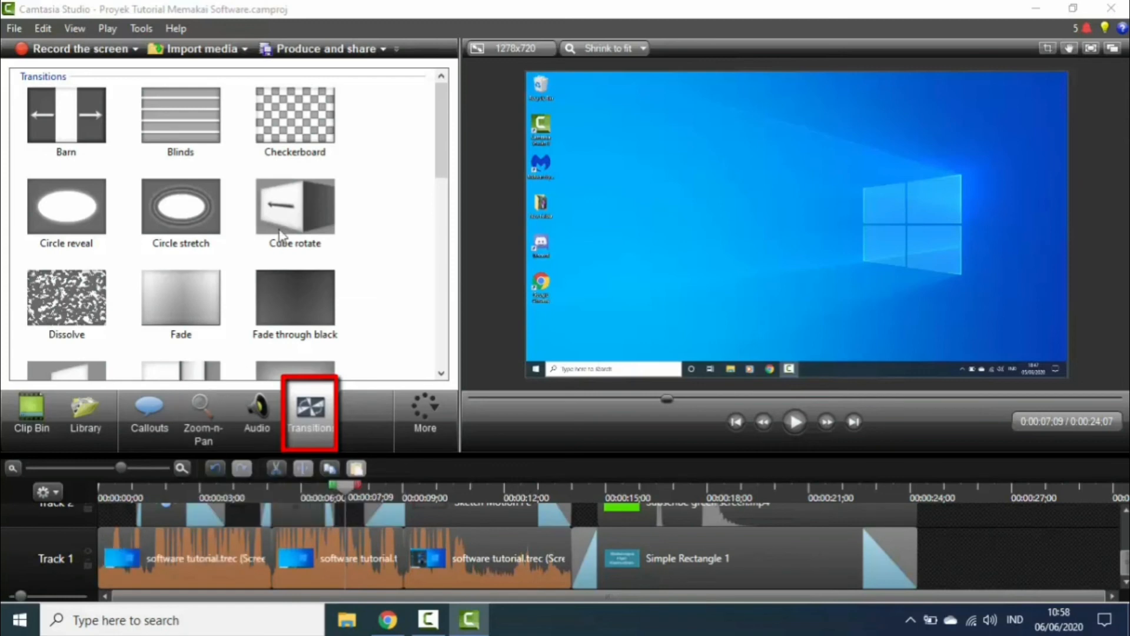
{"action": "left_click_drag", "start_coordinate": [300, 124], "coordinate": [101, 559]}
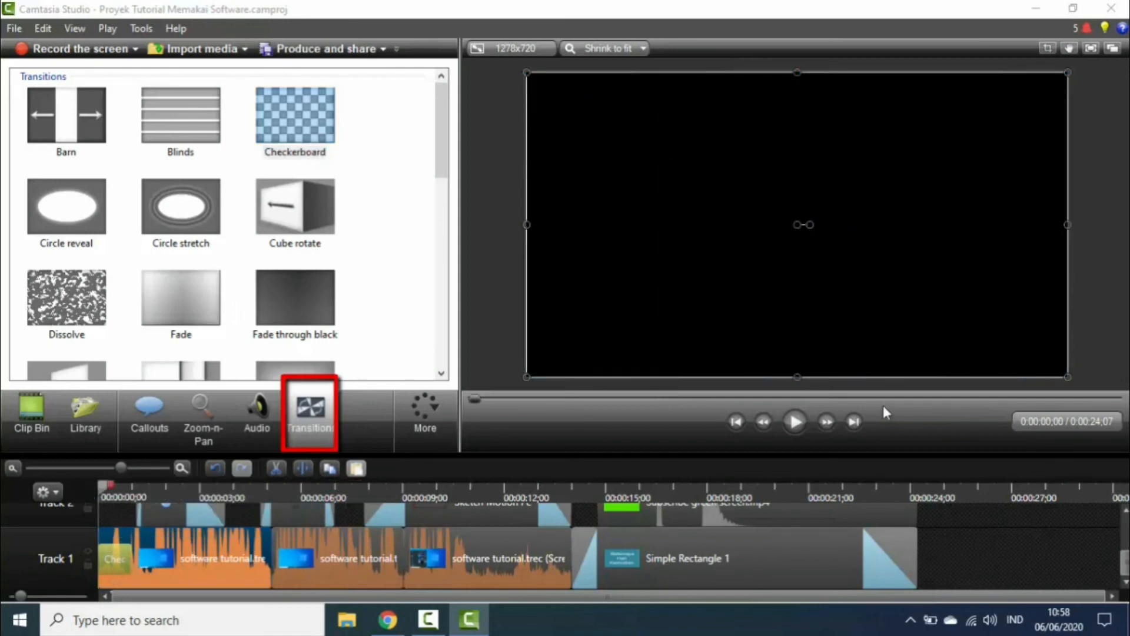
{"action": "left_click", "coordinate": [794, 421]}
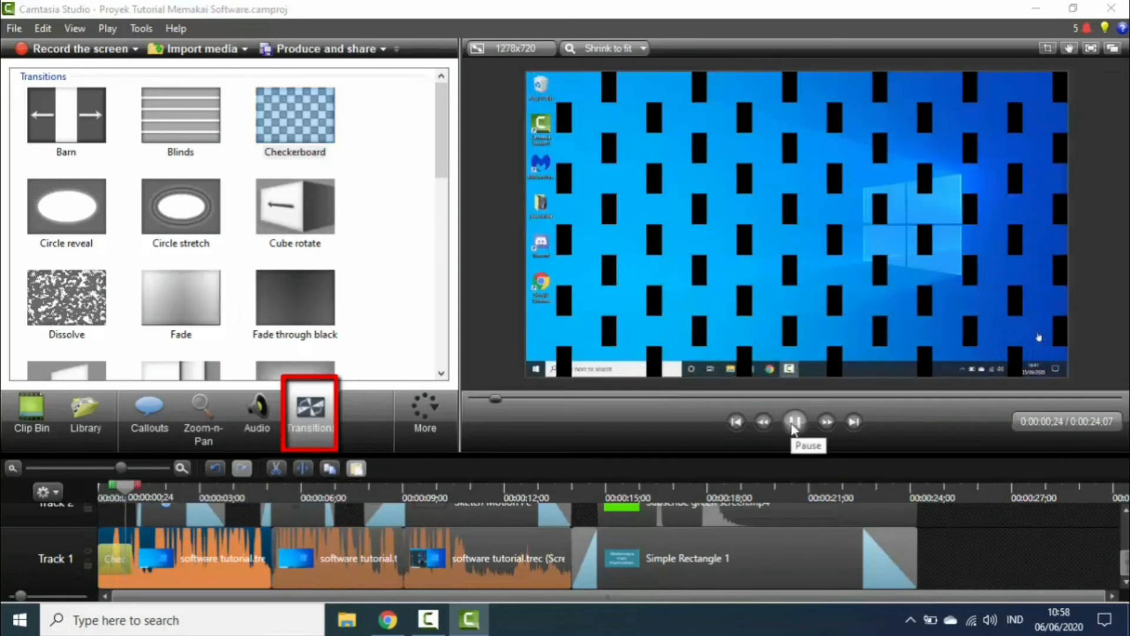
{"action": "left_click", "coordinate": [794, 421]}
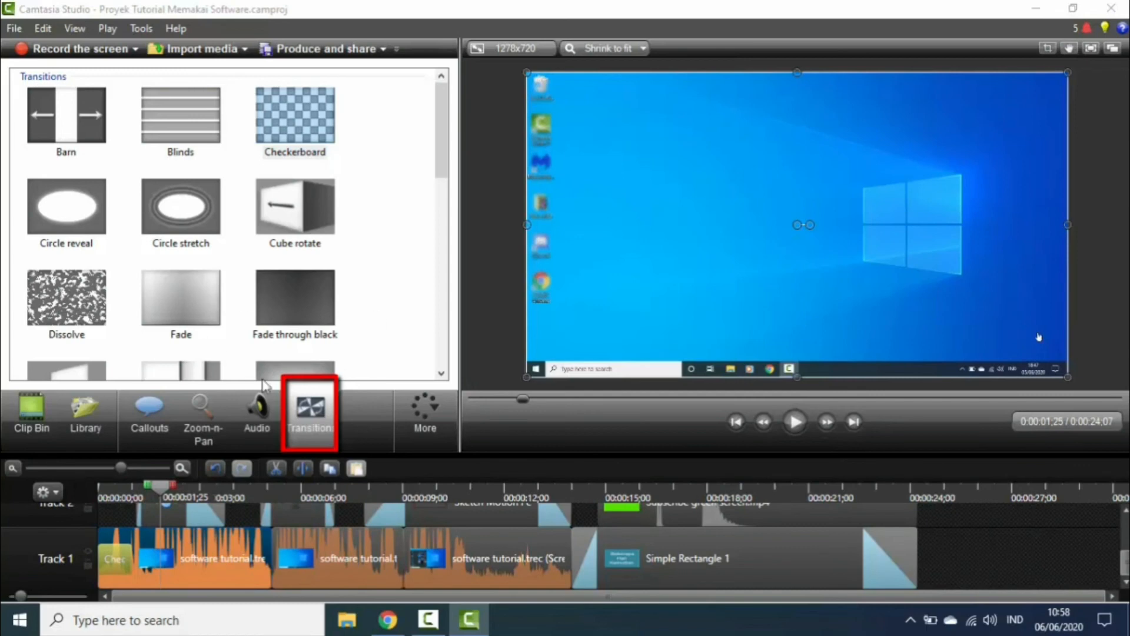
- Try a Fade transition between the first and second recording clips on Track 1 and play it back
{"action": "left_click", "coordinate": [302, 522]}
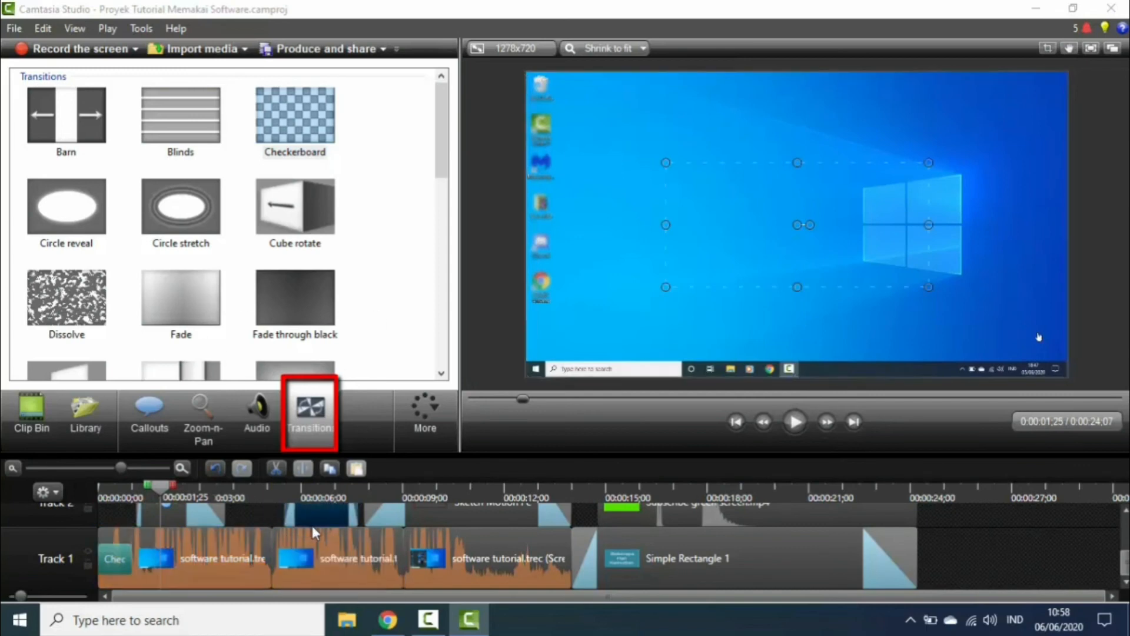
{"action": "left_click", "coordinate": [272, 498]}
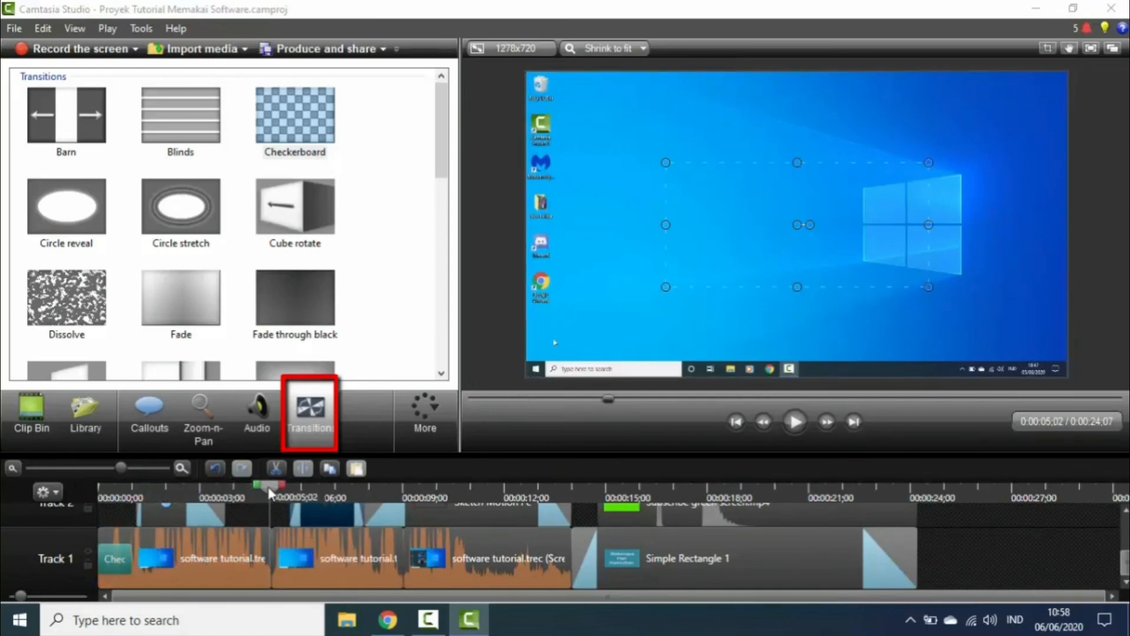
{"action": "left_click_drag", "start_coordinate": [267, 486], "coordinate": [264, 486]}
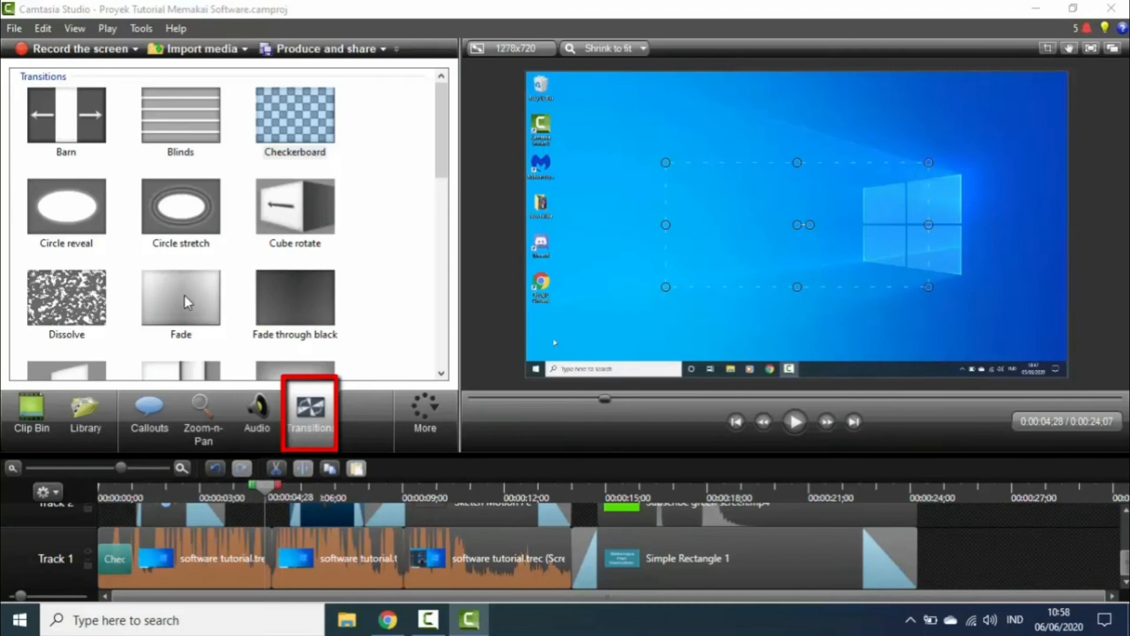
{"action": "left_click_drag", "start_coordinate": [185, 295], "coordinate": [272, 563]}
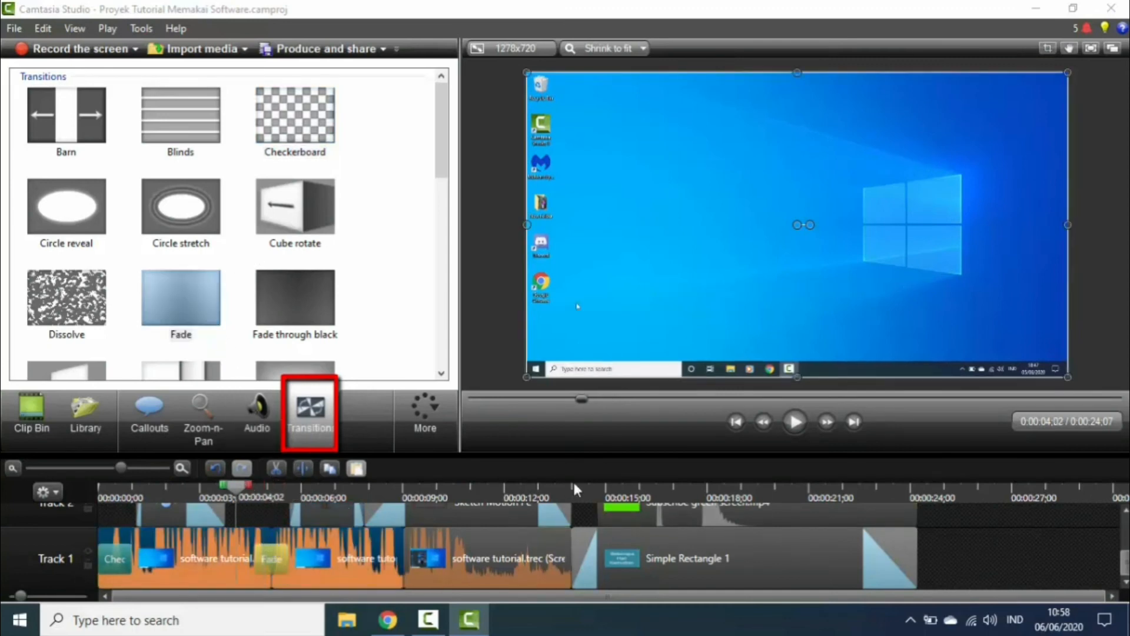
{"action": "left_click", "coordinate": [795, 421]}
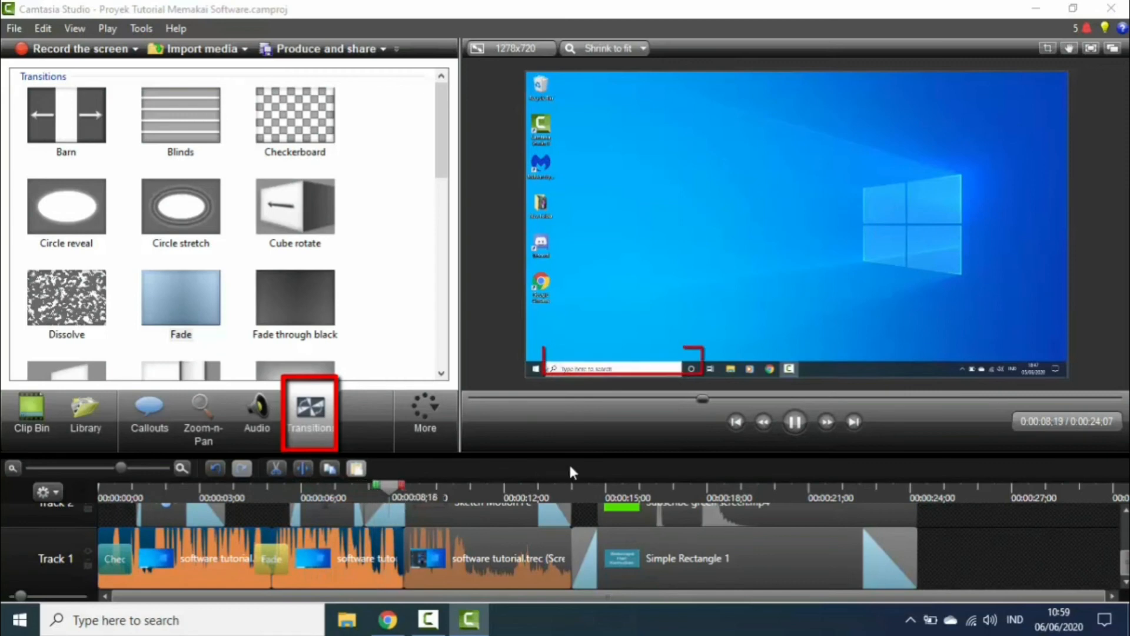
{"action": "left_click", "coordinate": [789, 428]}
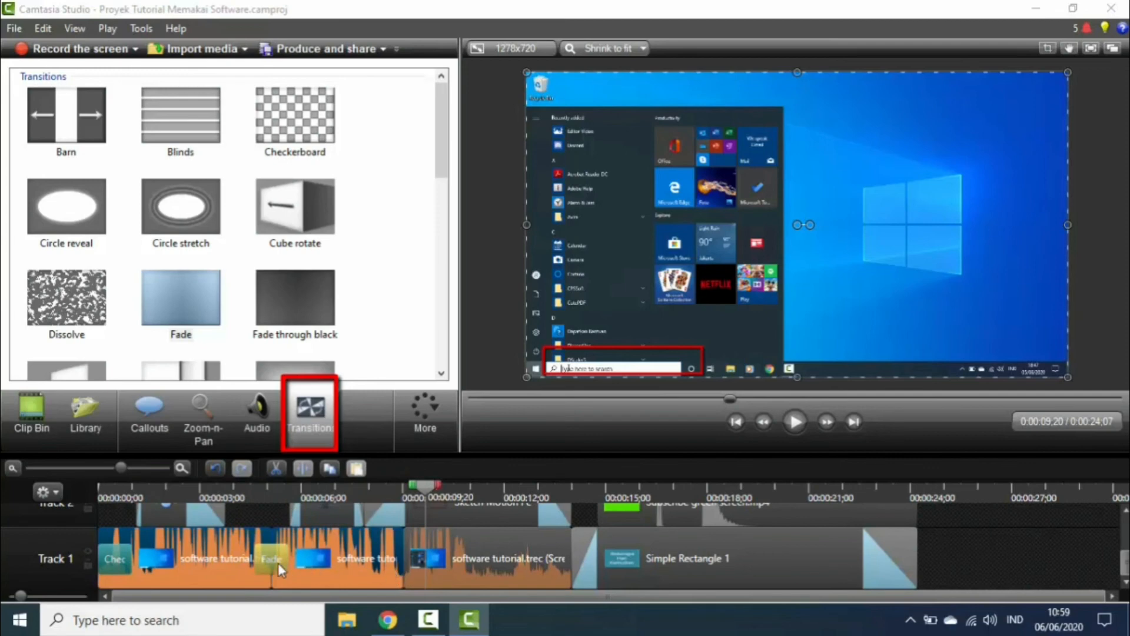
- Place the Fade transition at the end of the third recording clip on Track 1 instead of between the first two
{"action": "left_click_drag", "start_coordinate": [276, 560], "coordinate": [564, 567]}
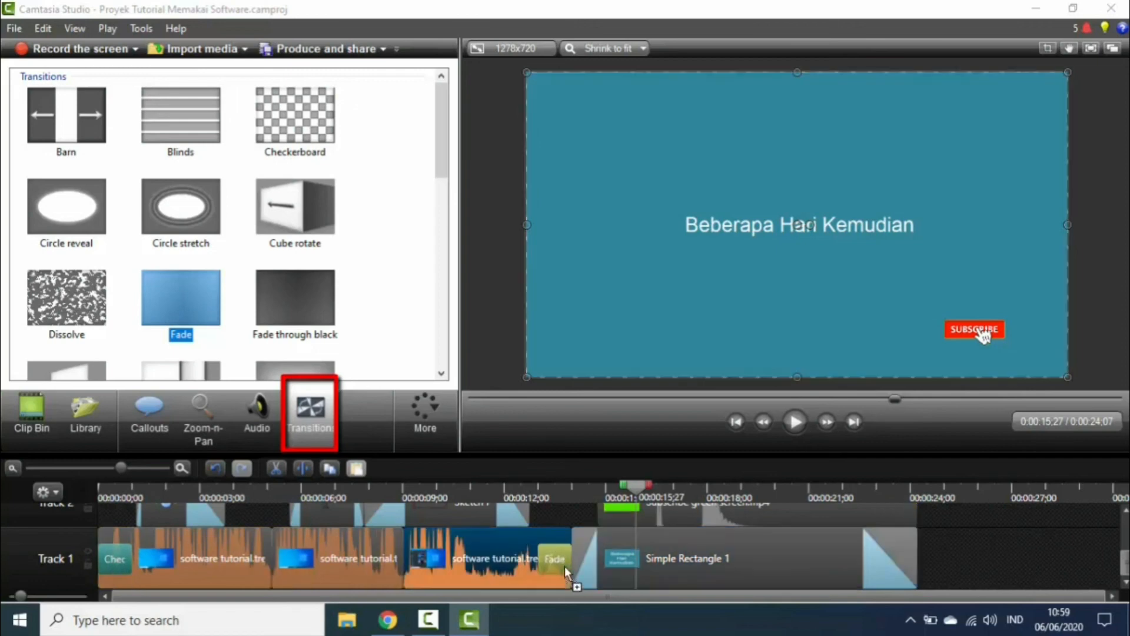
- Play back the timeline around the end of the third recording clip to check its Fade transition
{"action": "left_click", "coordinate": [508, 495]}
{"action": "left_click", "coordinate": [791, 422]}
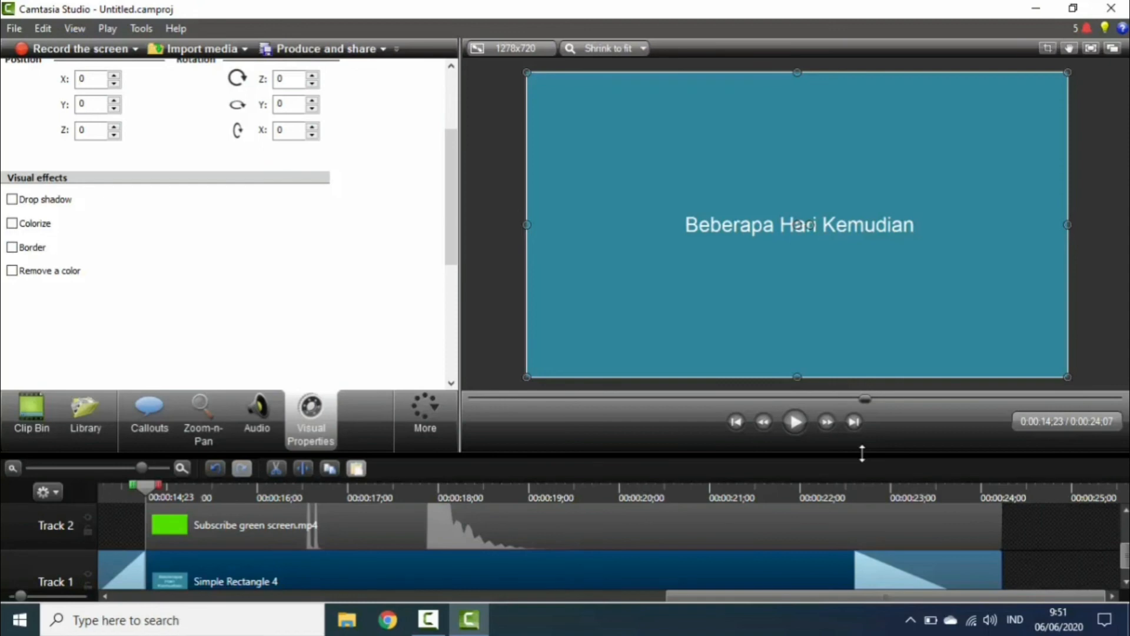
- Start producing the video with the MP4 only (up to 1080p) preset
{"action": "left_click", "coordinate": [383, 50]}
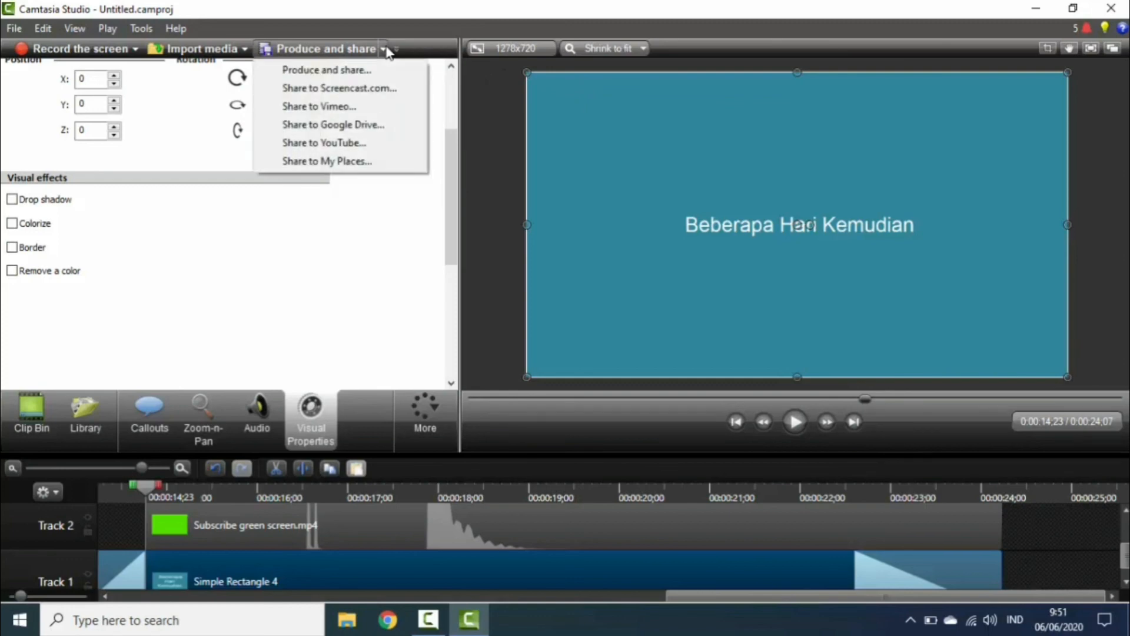
{"action": "left_click", "coordinate": [342, 72]}
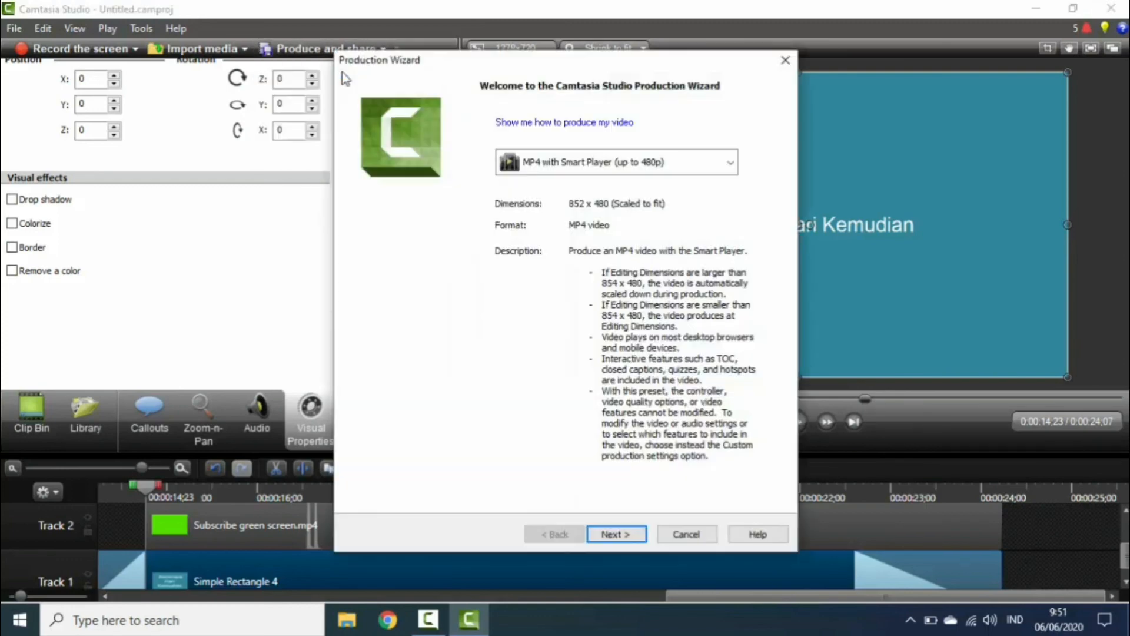
{"action": "left_click", "coordinate": [581, 167]}
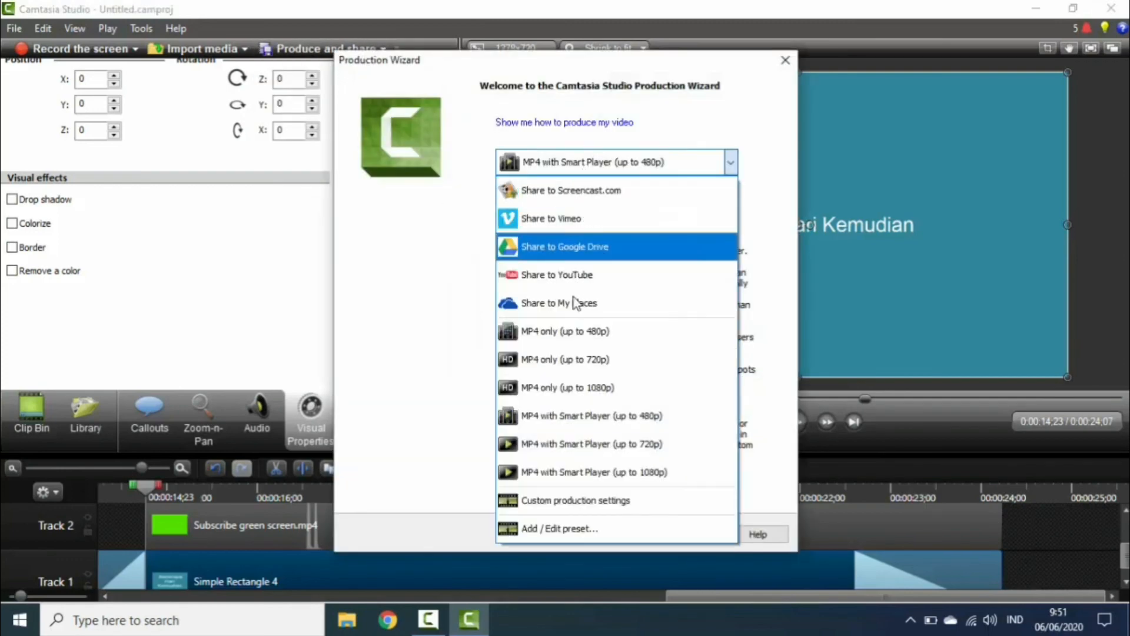
{"action": "left_click", "coordinate": [631, 393]}
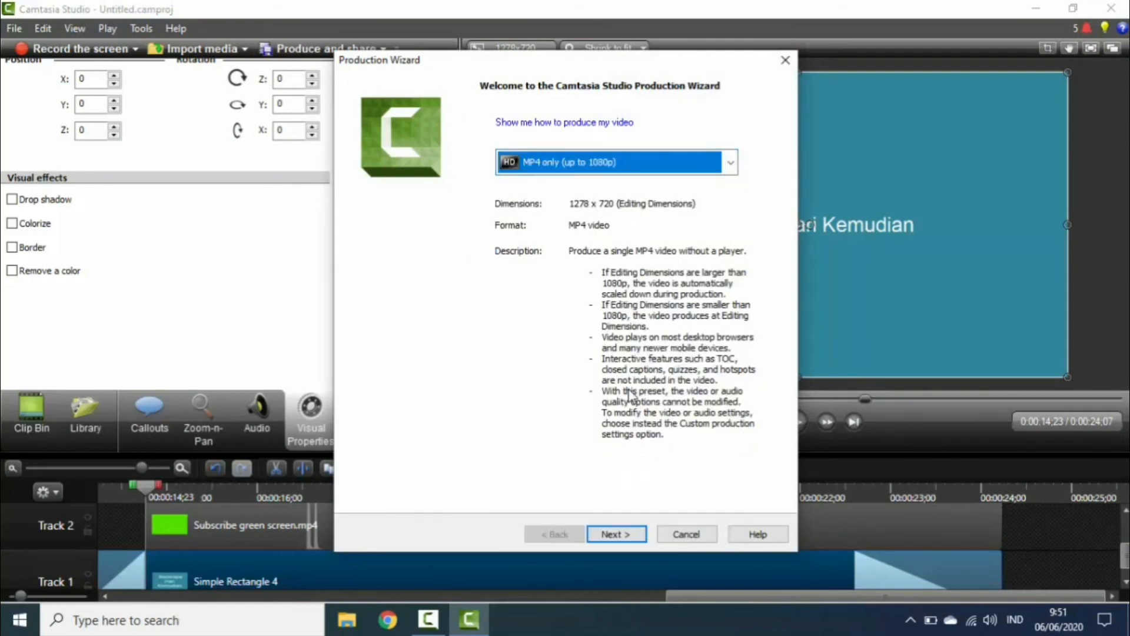
{"action": "left_click", "coordinate": [632, 534]}
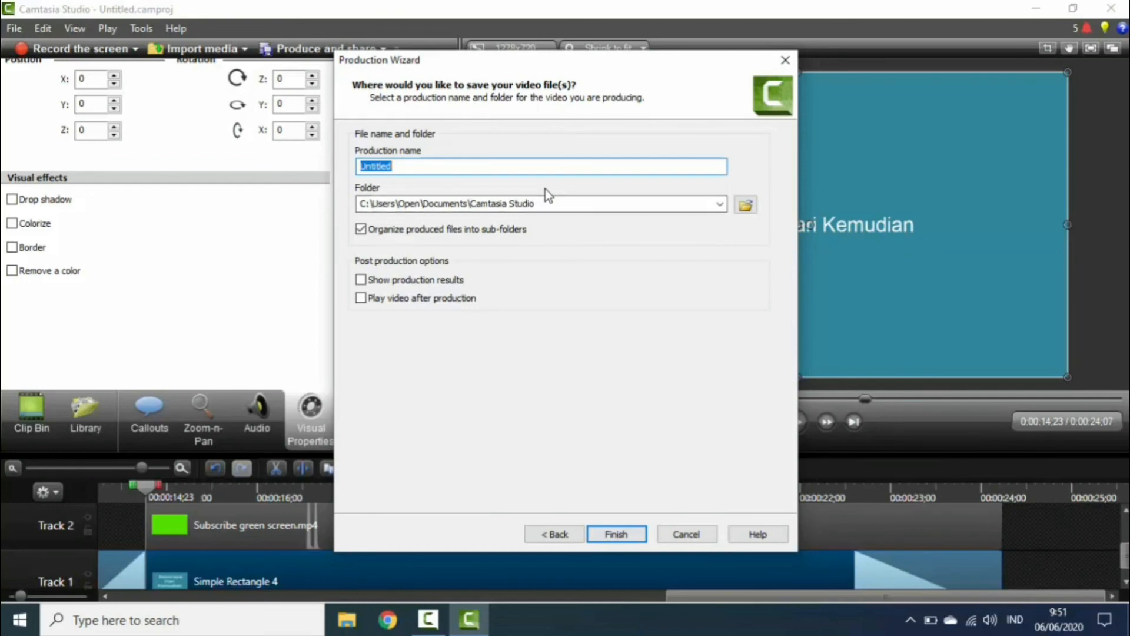
- Name the production Tutorial Menggunakan Software Accurate and set its output folder to D:\proyek video
{"action": "type", "text": "Tutorial Menggunakan"}
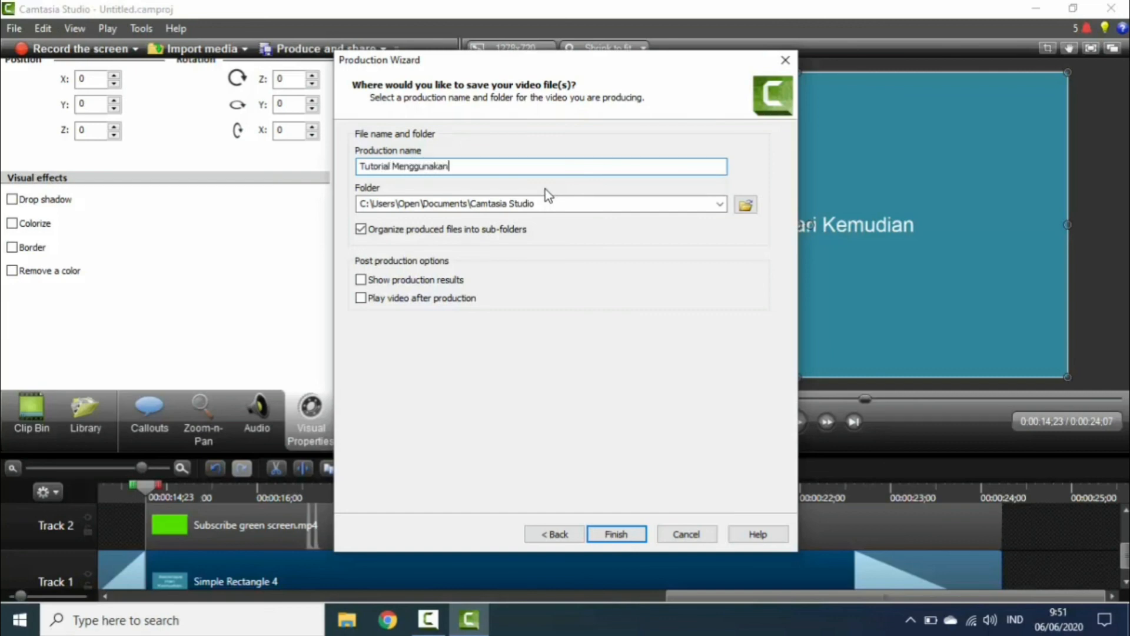
{"action": "type", "text": " Software Accurate"}
{"action": "left_click", "coordinate": [746, 207]}
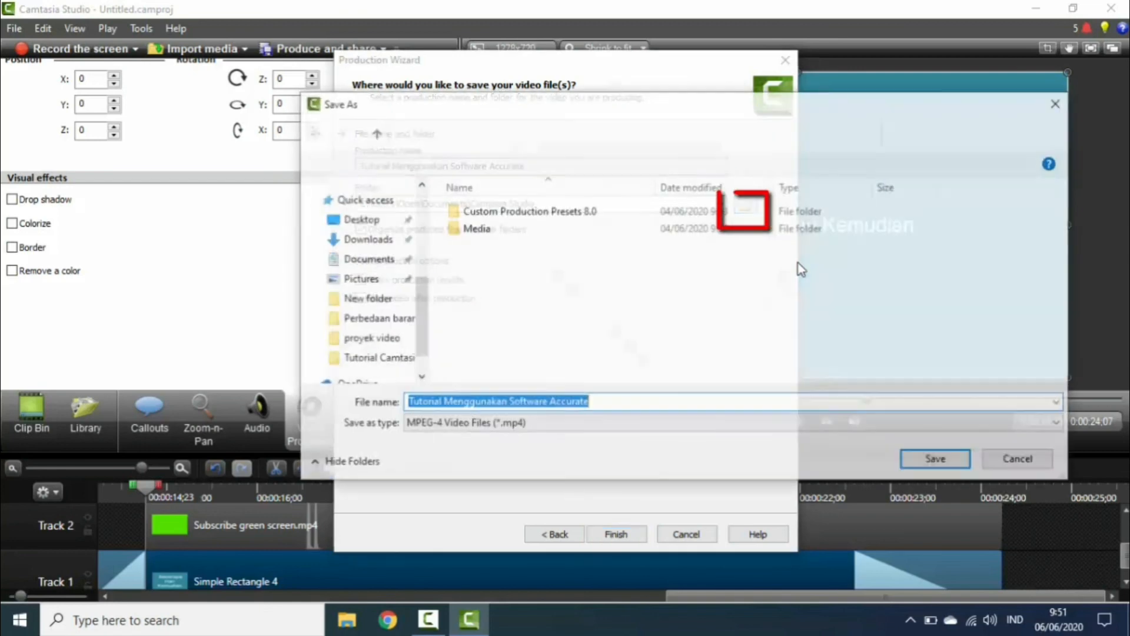
{"action": "scroll", "coordinate": [421, 307], "scroll_direction": "down", "scroll_amount": 2}
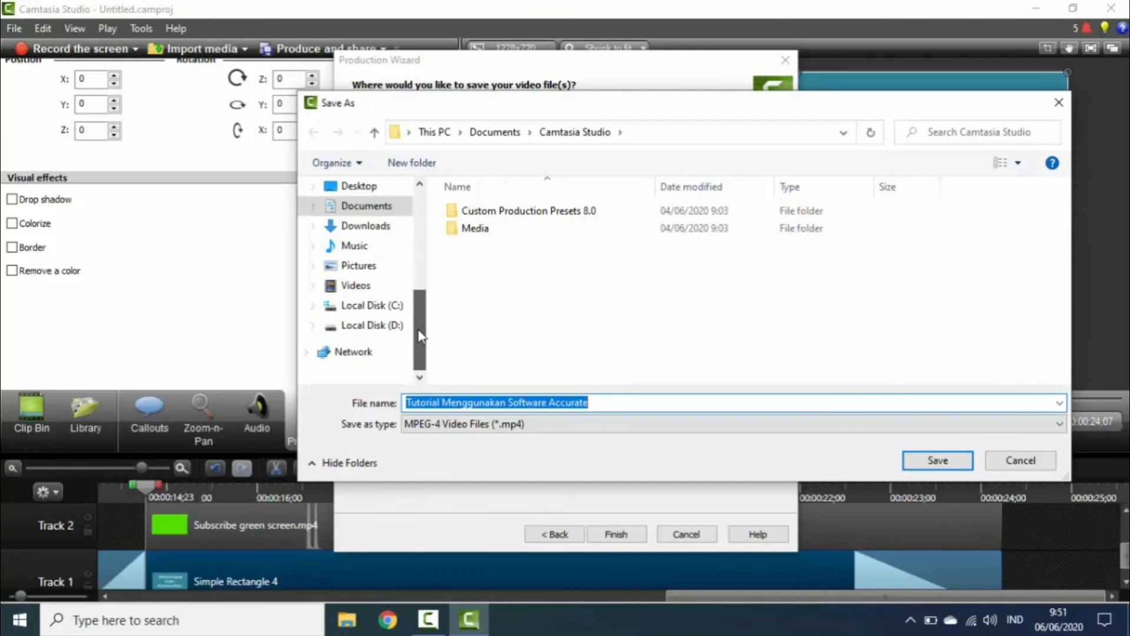
{"action": "left_click", "coordinate": [372, 325]}
{"action": "left_click", "coordinate": [510, 262]}
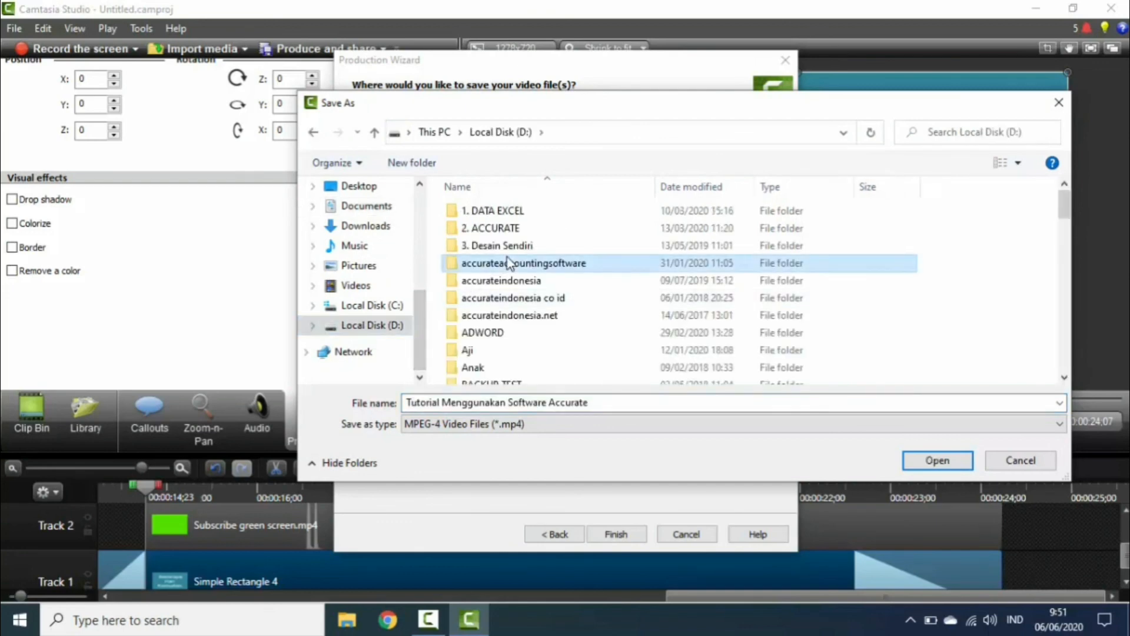
{"action": "key", "text": "p"}
{"action": "key", "text": "p"}
{"action": "left_click", "coordinate": [508, 260]}
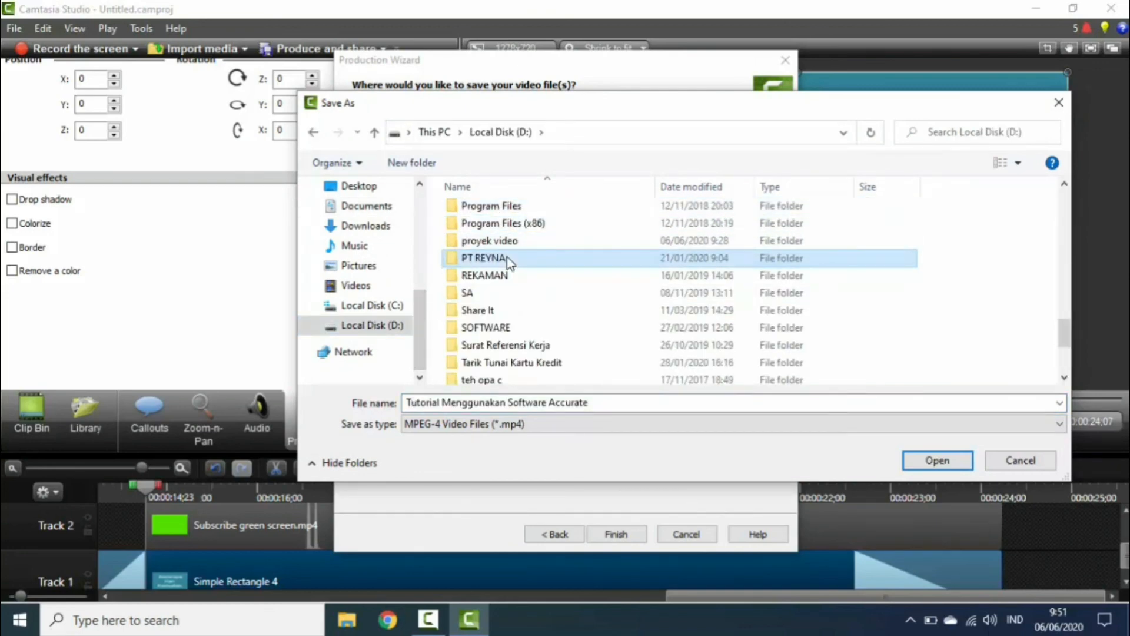
{"action": "key", "text": "Up"}
{"action": "key", "text": "Return"}
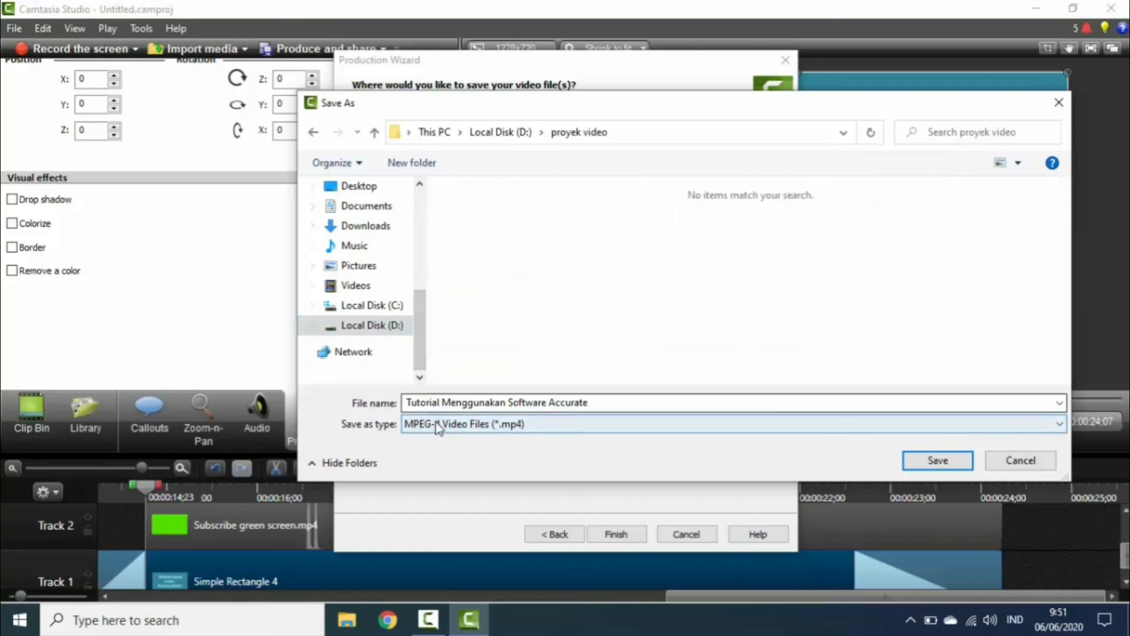
{"action": "left_click", "coordinate": [940, 458]}
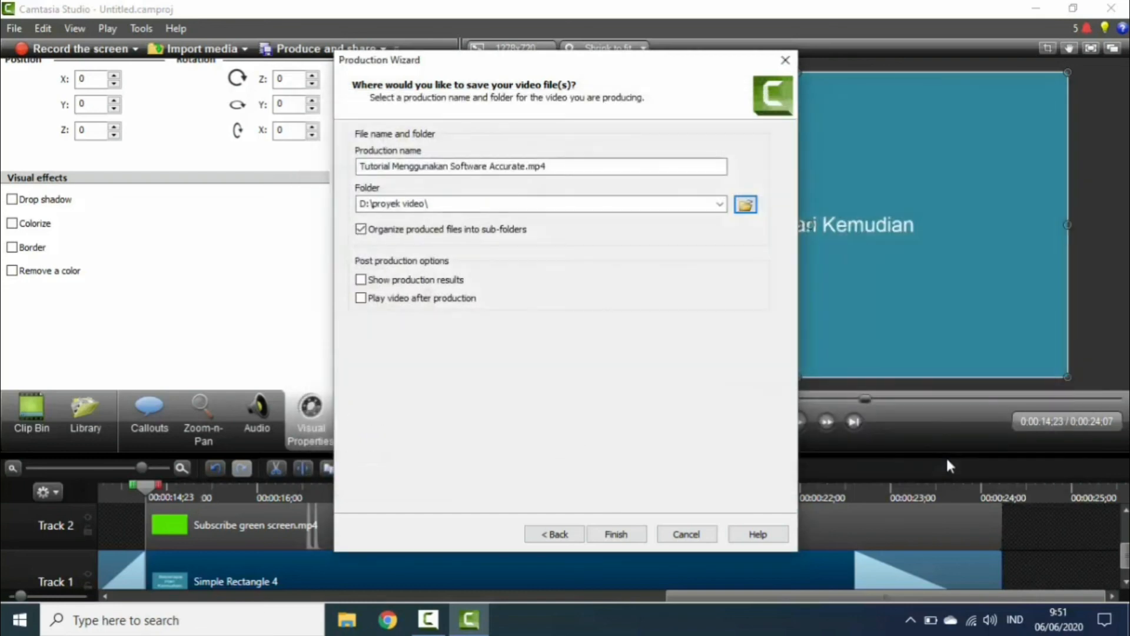
- Turn off organizing produced files into sub-folders and render the video
{"action": "left_click", "coordinate": [362, 230]}
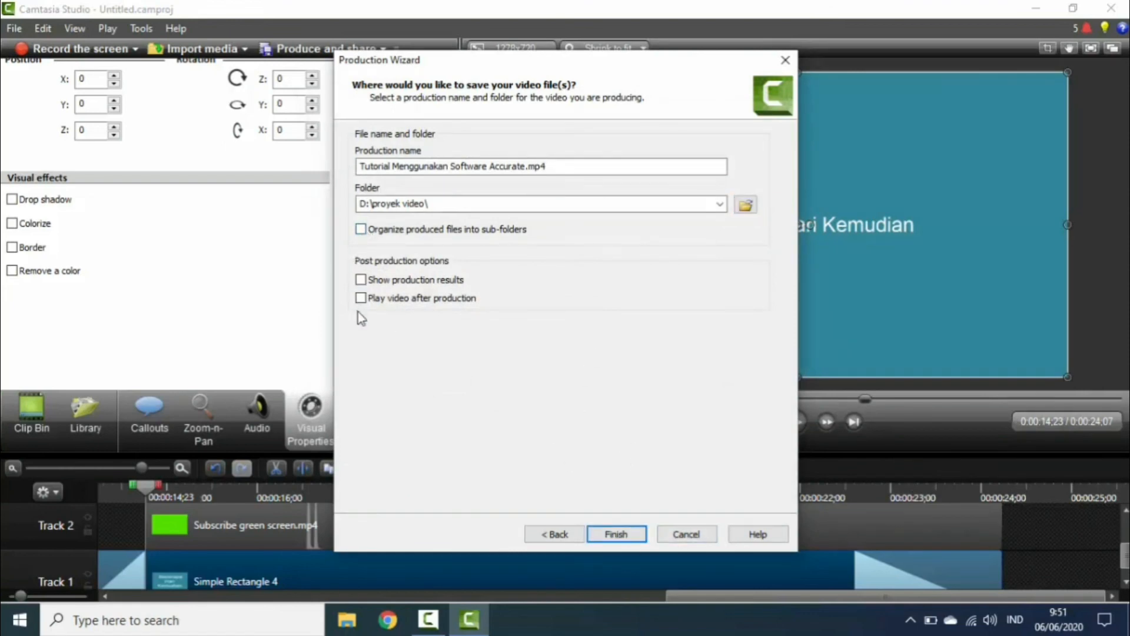
{"action": "left_click", "coordinate": [618, 532]}
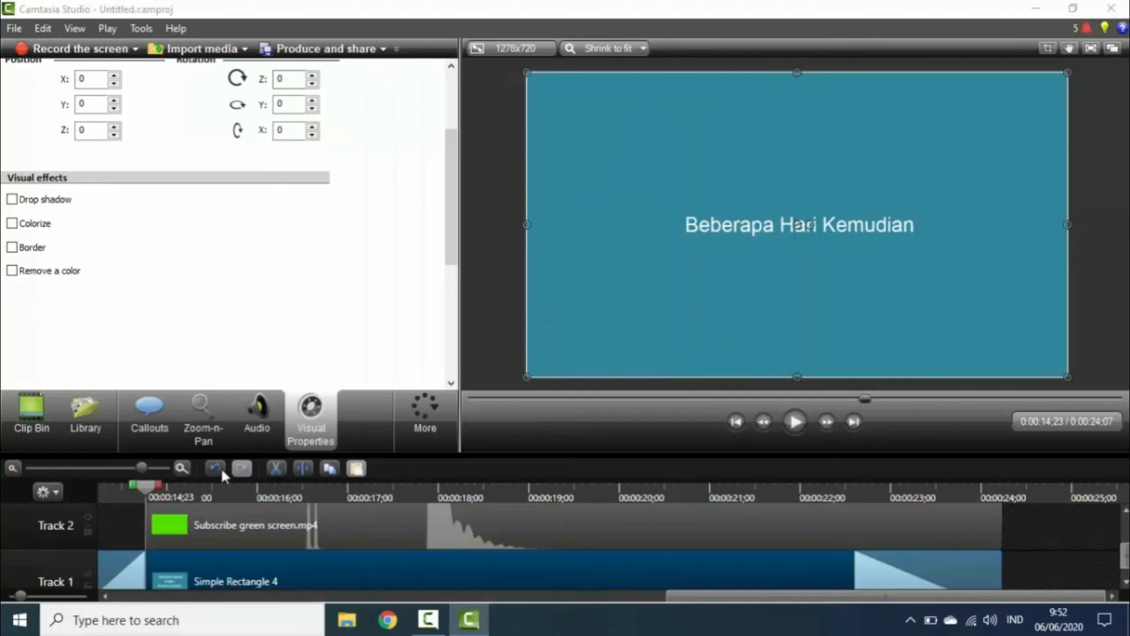
- Start saving the project under a new name and choose the proyek video folder on Local Disk (D:) as its location
{"action": "left_click_drag", "start_coordinate": [865, 597], "coordinate": [230, 583]}
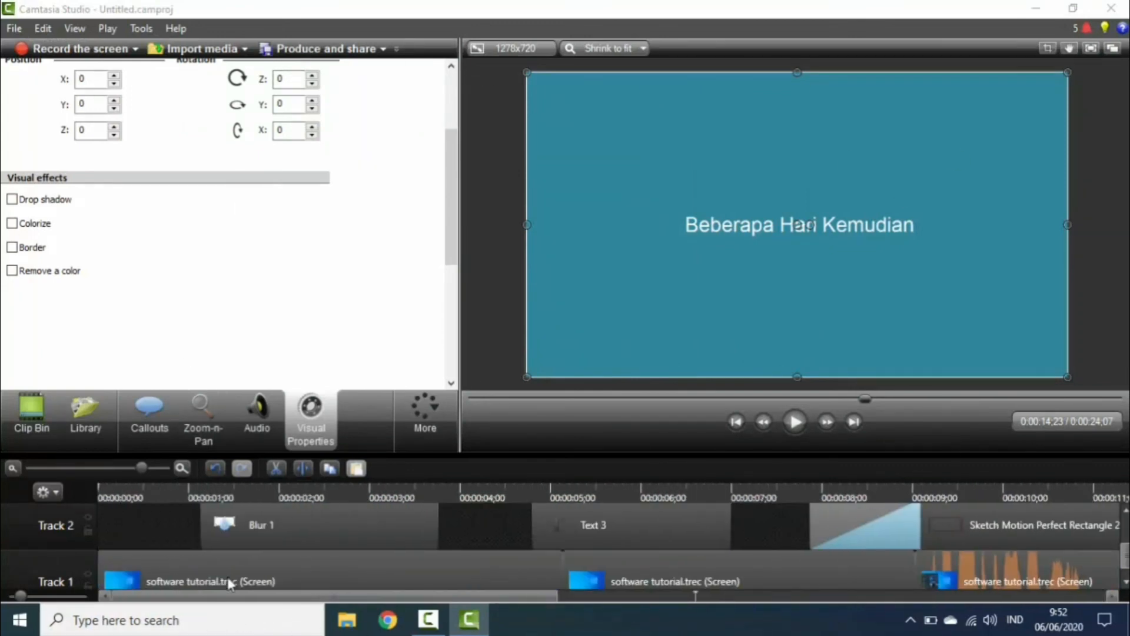
{"action": "left_click", "coordinate": [13, 29]}
{"action": "mouse_move", "coordinate": [70, 90]}
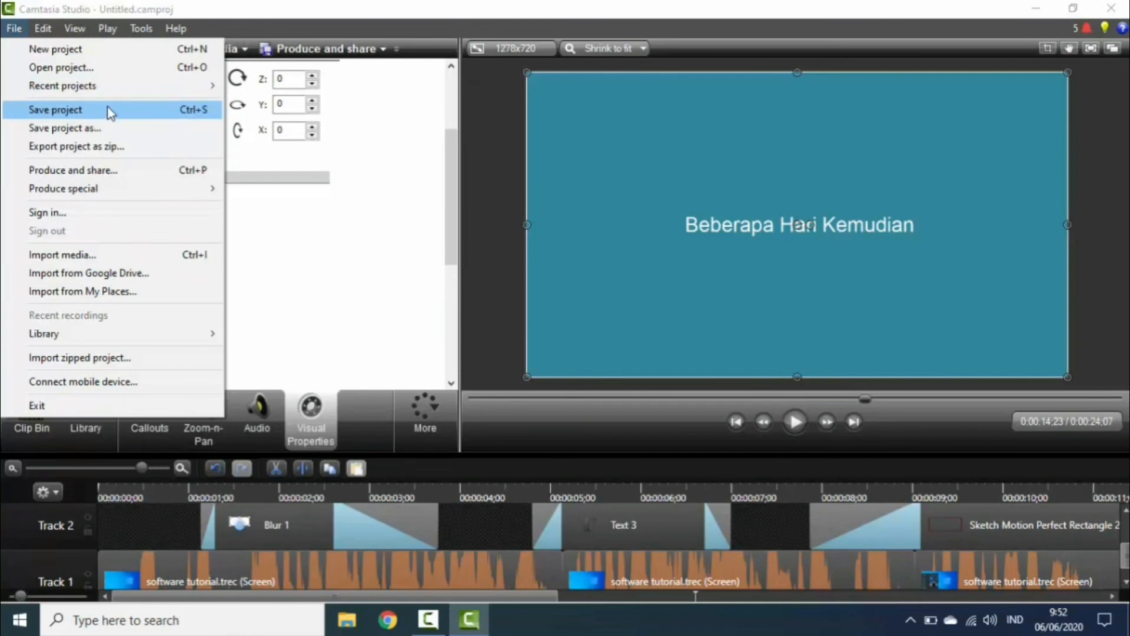
{"action": "left_click", "coordinate": [106, 129]}
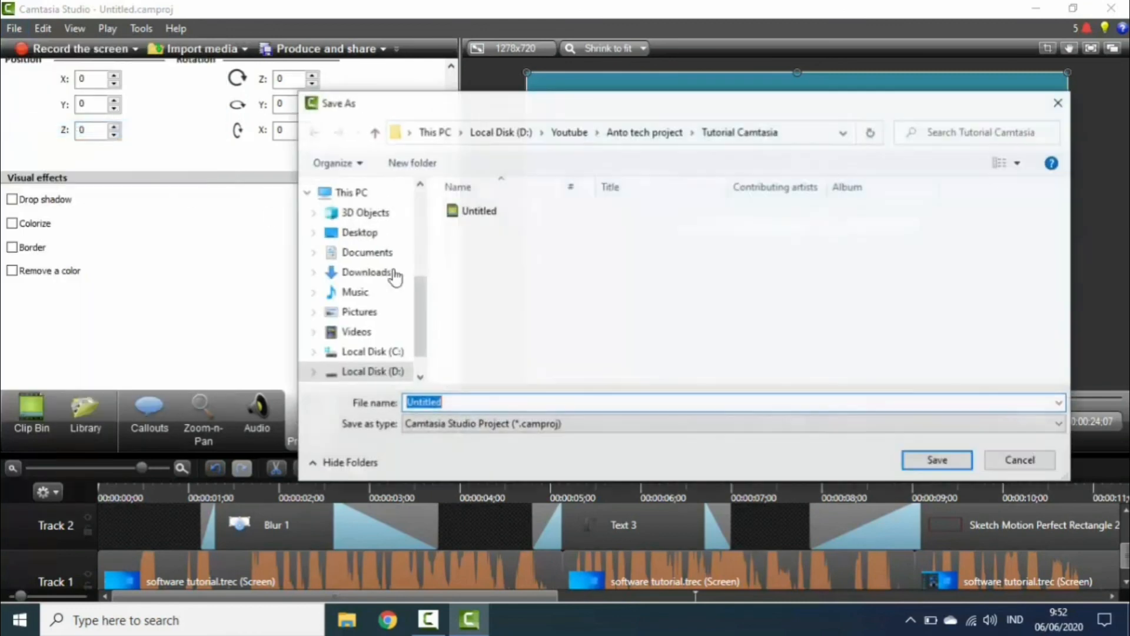
{"action": "scroll", "coordinate": [424, 320], "scroll_direction": "down", "scroll_amount": 1}
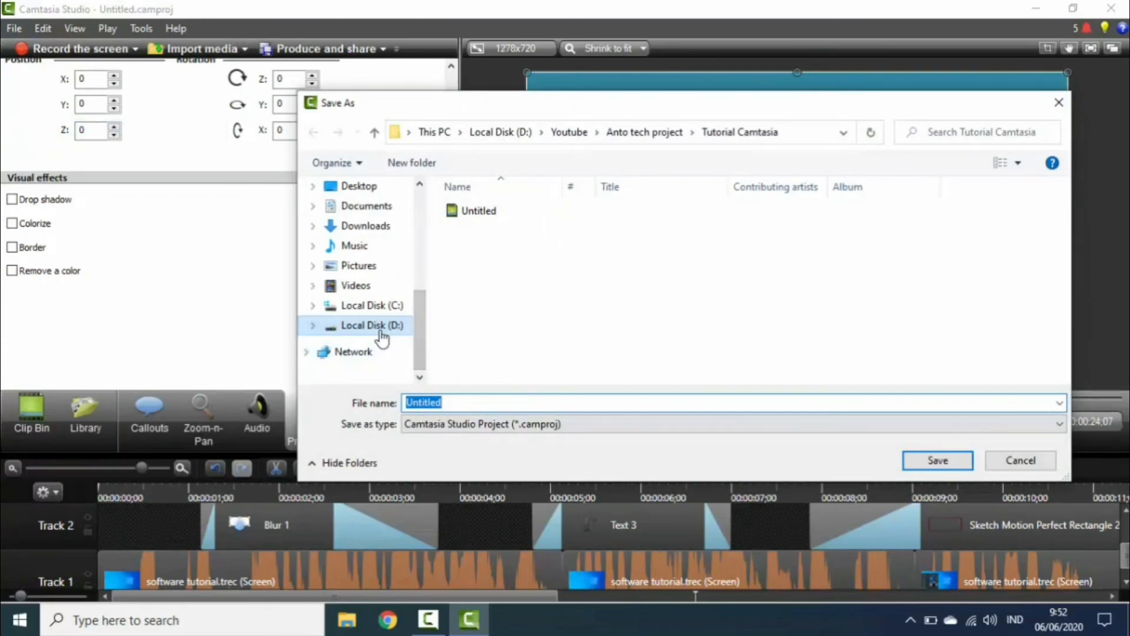
{"action": "left_click", "coordinate": [380, 330]}
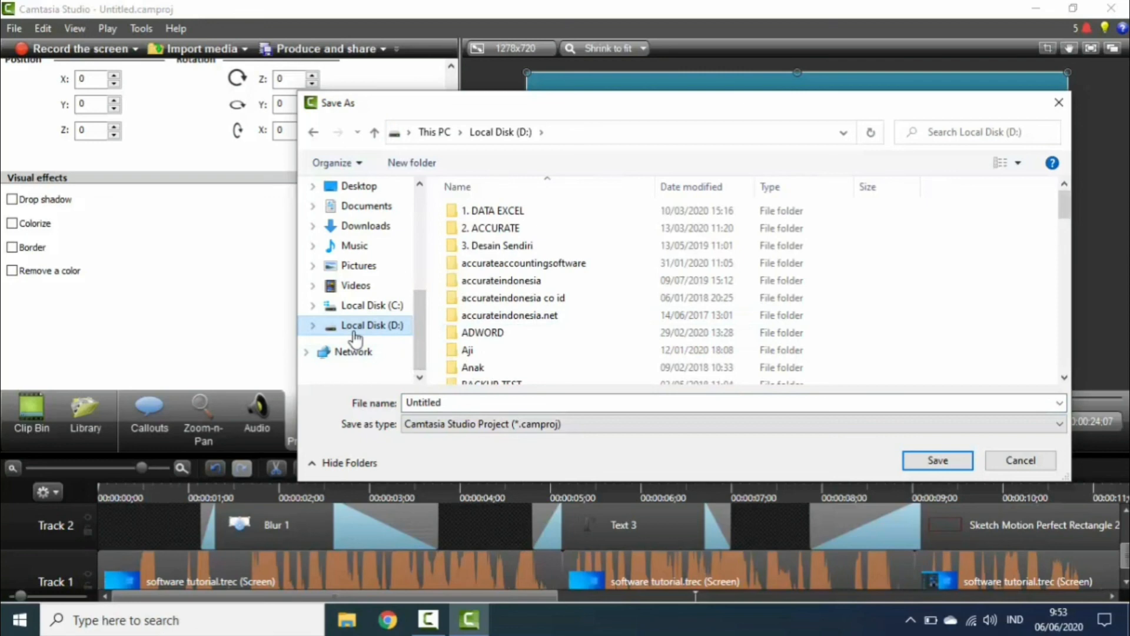
{"action": "left_click", "coordinate": [517, 298]}
{"action": "key", "text": "p"}
{"action": "key", "text": "p"}
{"action": "key", "text": "p"}
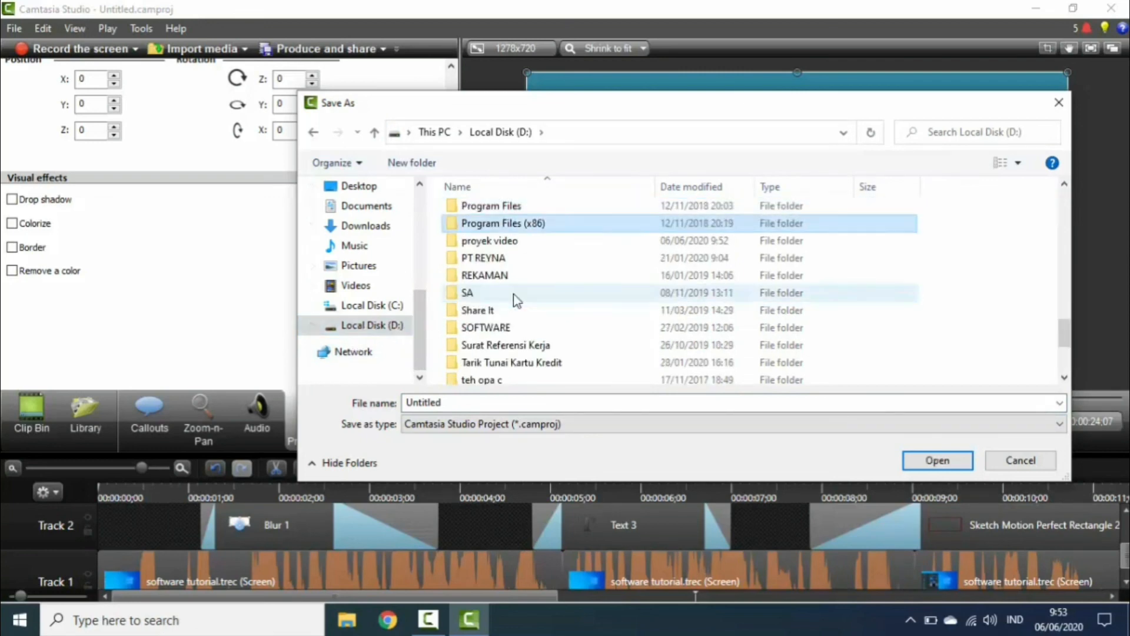
{"action": "key", "text": "Return"}
- Save the project file as Proyek Tutorial Memakai Software and close Camtasia Studio
{"action": "left_click", "coordinate": [530, 405]}
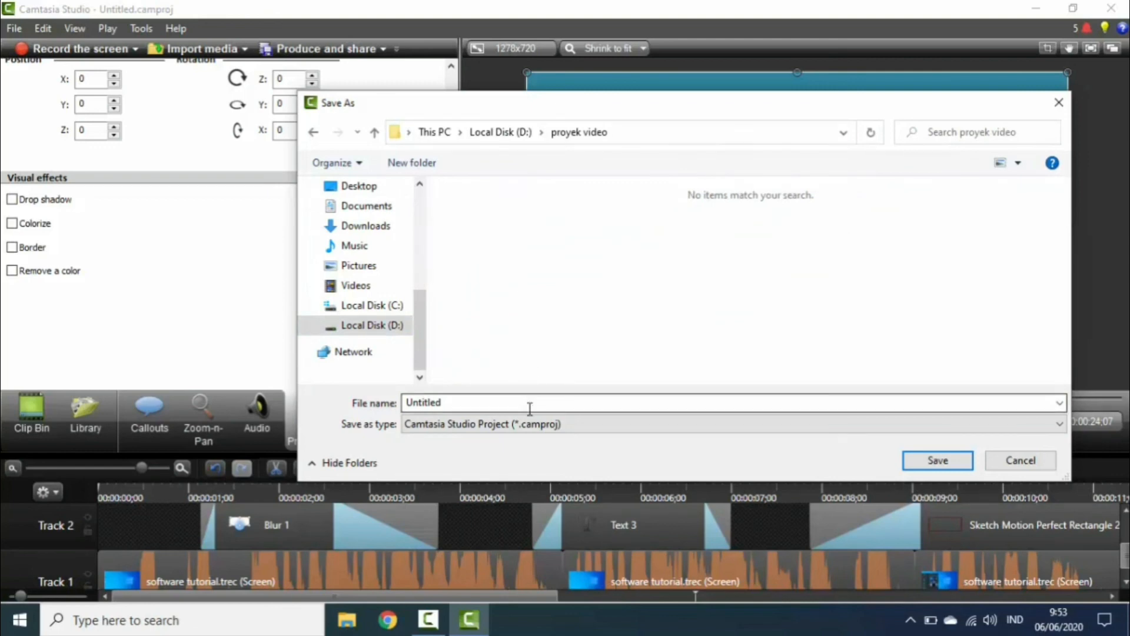
{"action": "type", "text": "Proyek Tutorial Memakai Software"}
{"action": "left_click", "coordinate": [930, 461]}
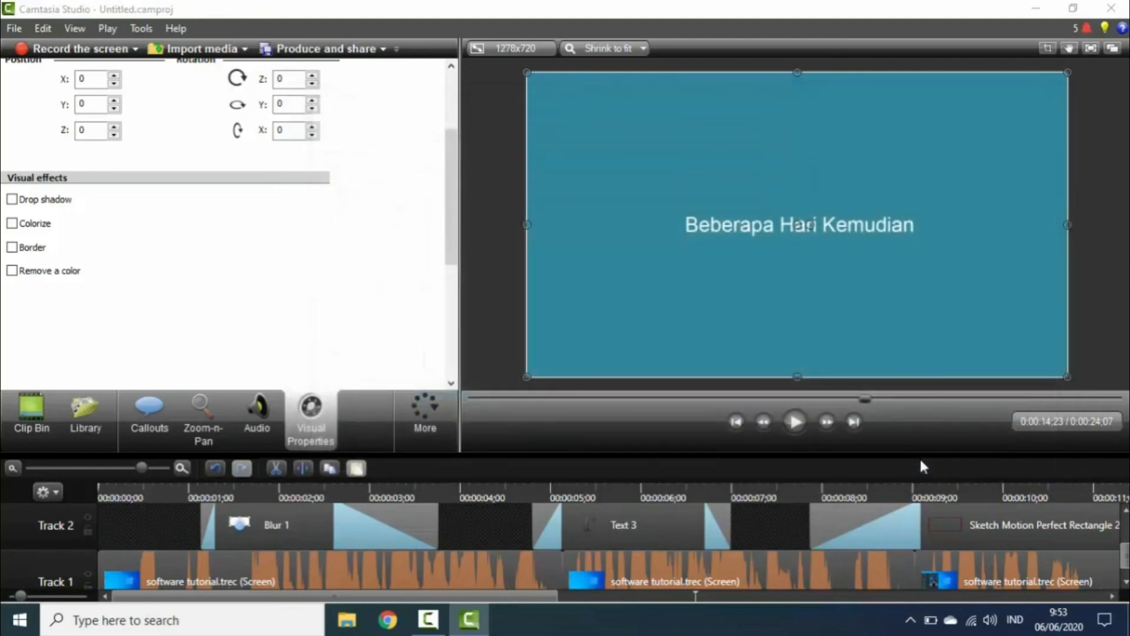
{"action": "left_click", "coordinate": [1111, 11]}
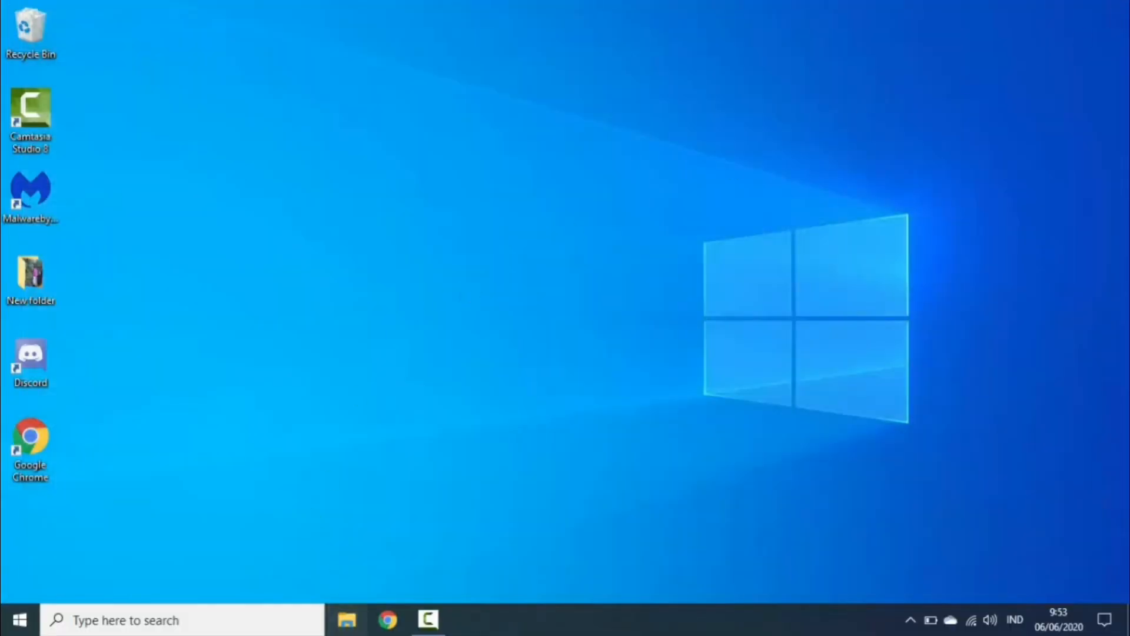
- Switch to File Explorer, open D:\proyek video and select the produced Tutorial Menggunakan Software Accurate video
{"action": "left_click", "coordinate": [348, 618]}
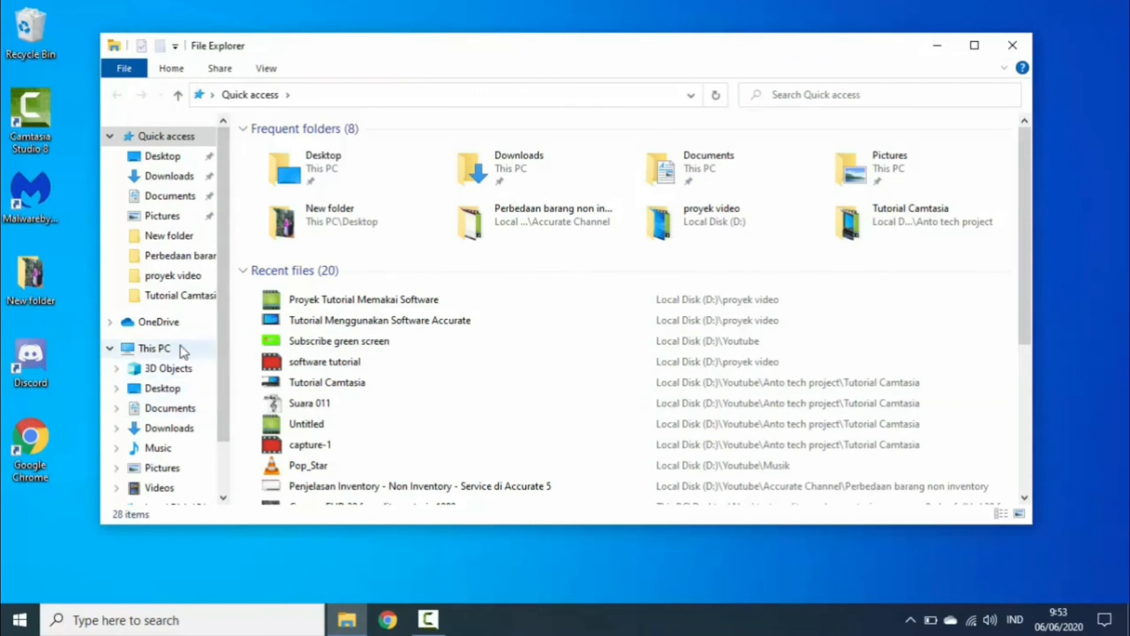
{"action": "left_click", "coordinate": [156, 348]}
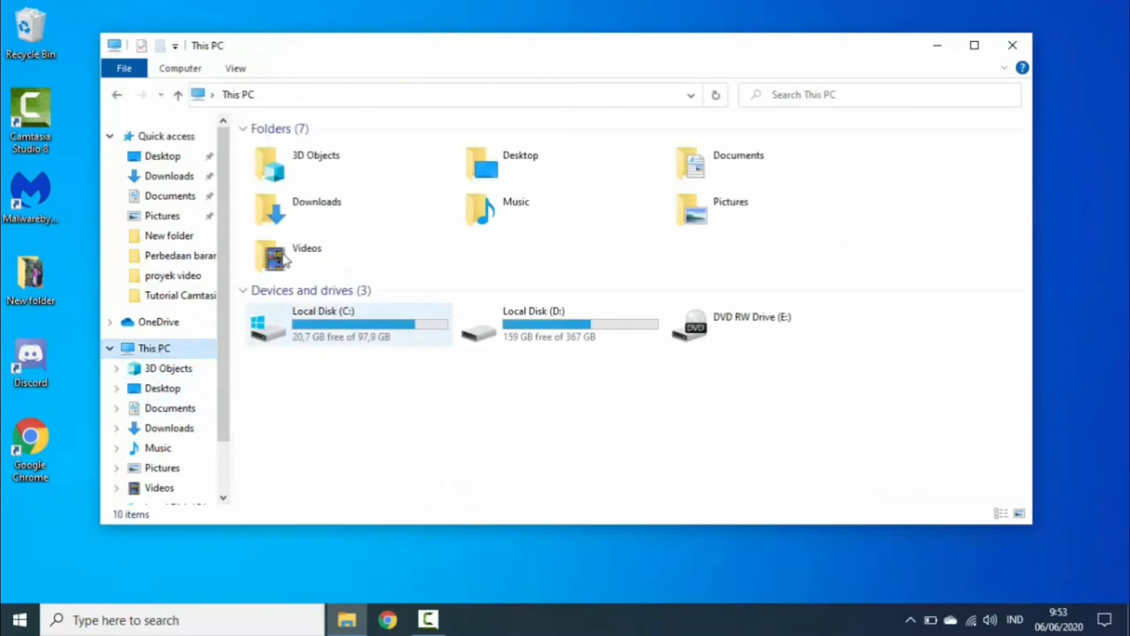
{"action": "double_click", "coordinate": [486, 314]}
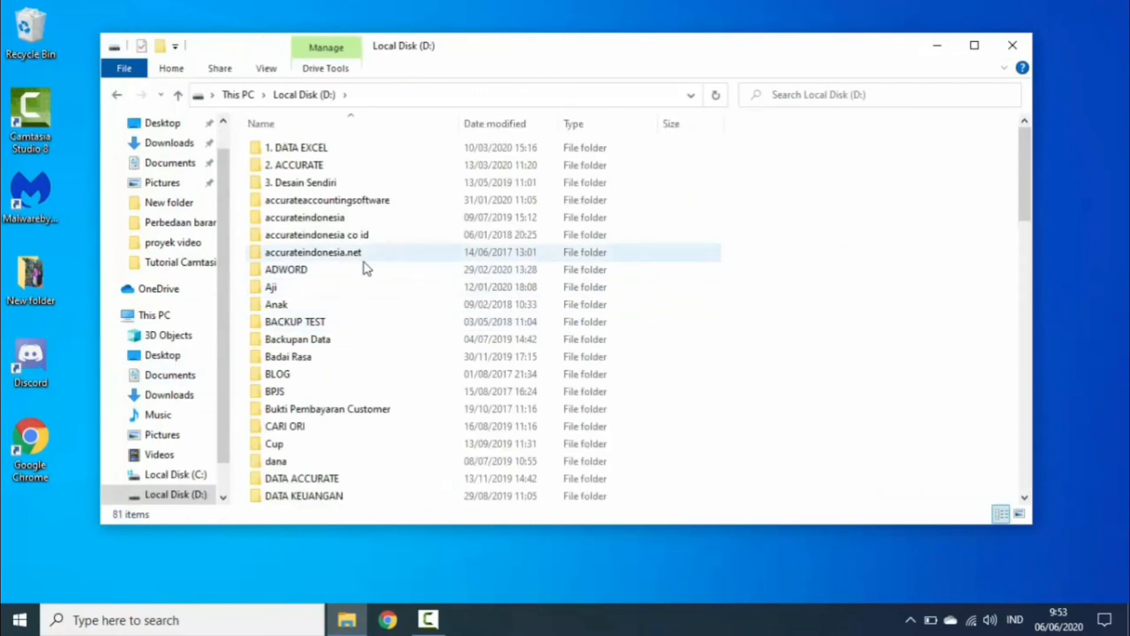
{"action": "left_click", "coordinate": [296, 234]}
{"action": "key", "text": "p"}
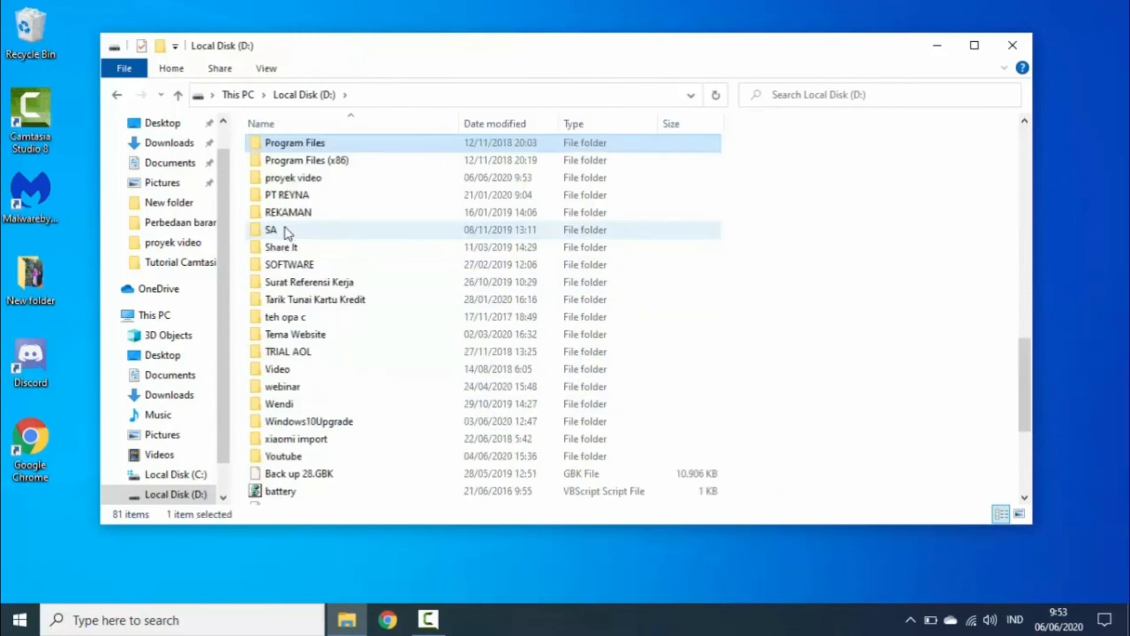
{"action": "double_click", "coordinate": [285, 179]}
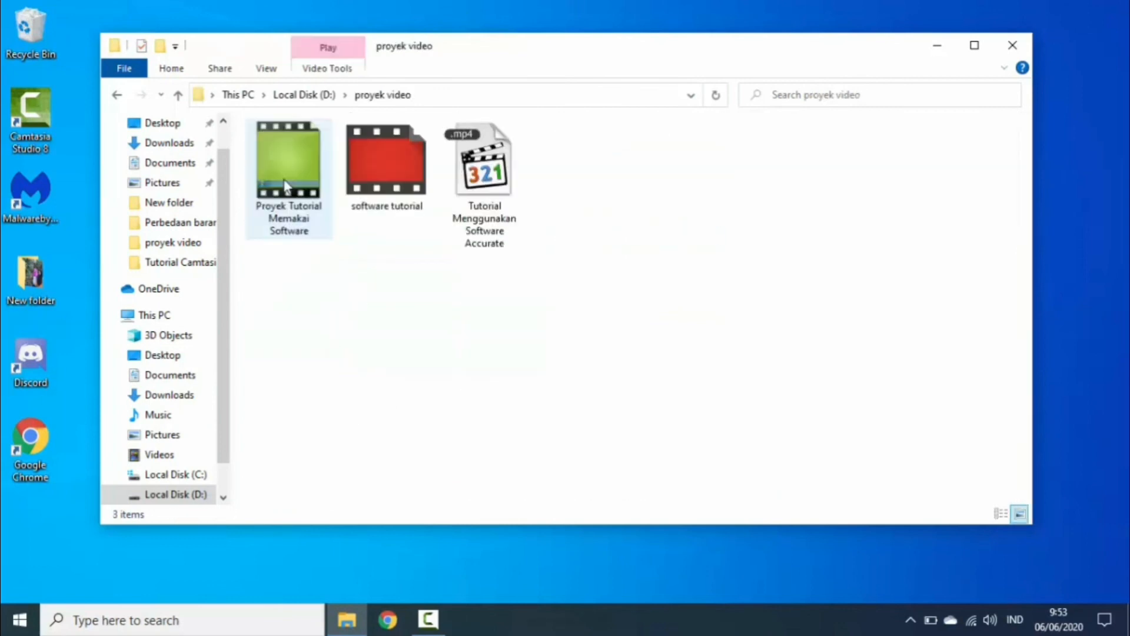
{"action": "left_click", "coordinate": [478, 213]}
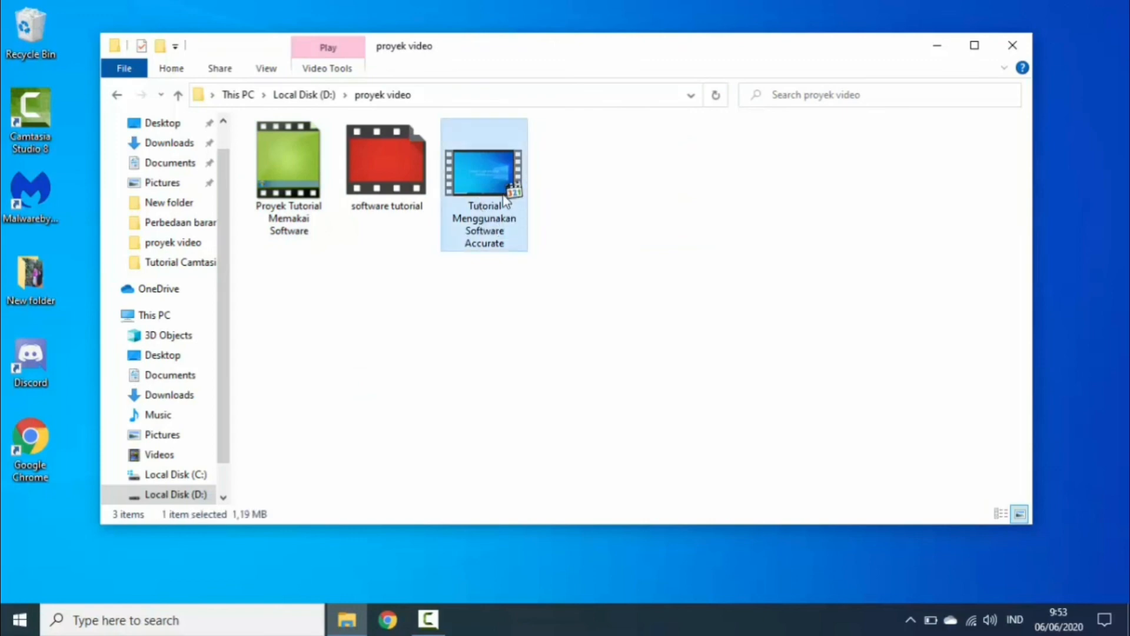